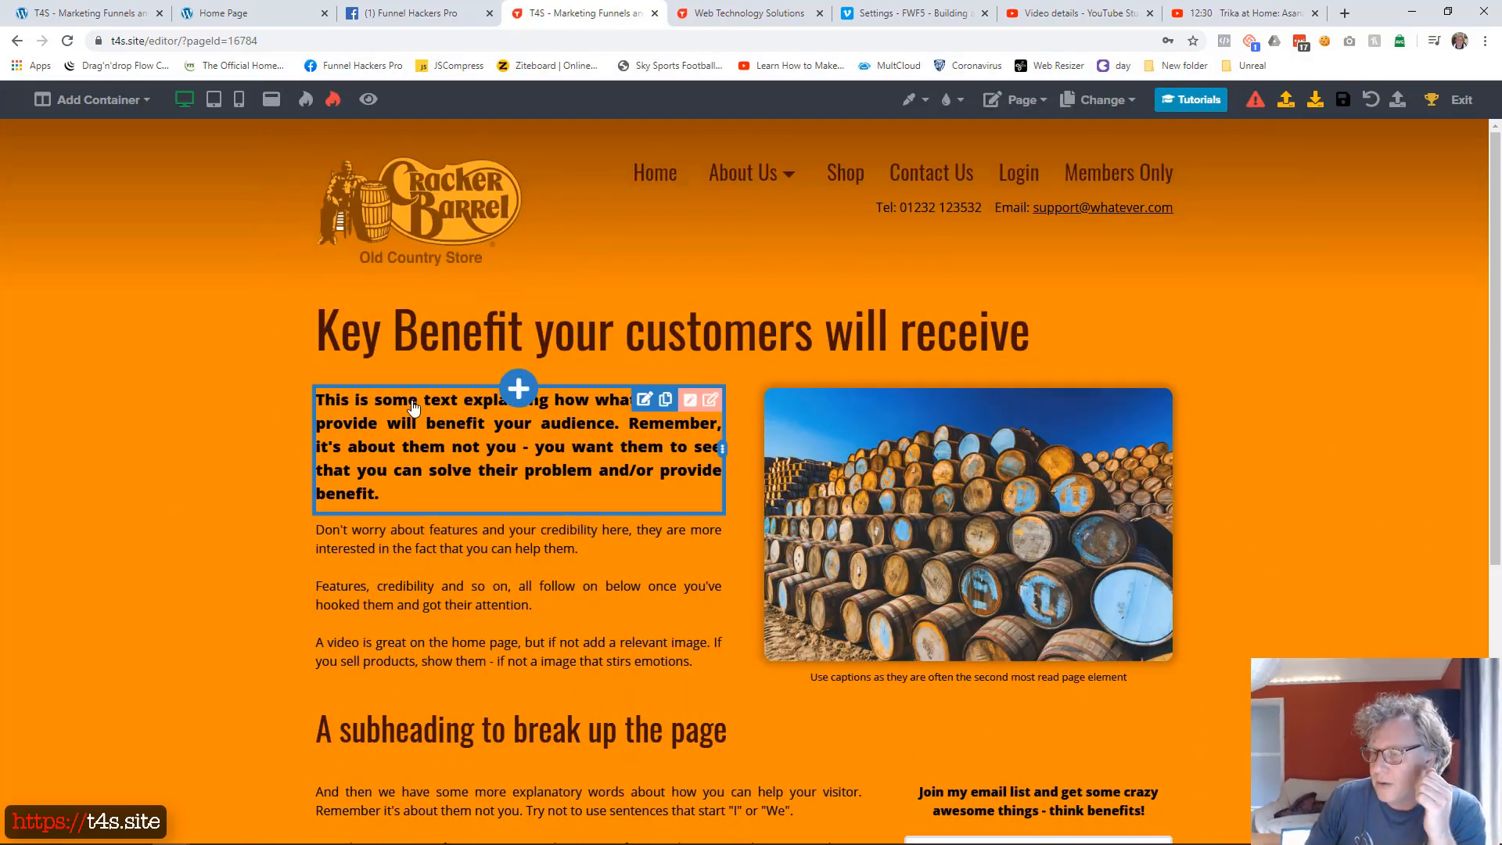
- Exit the home page editor back to the Website Template funnel's page list
{"action": "left_click", "coordinate": [1463, 100]}
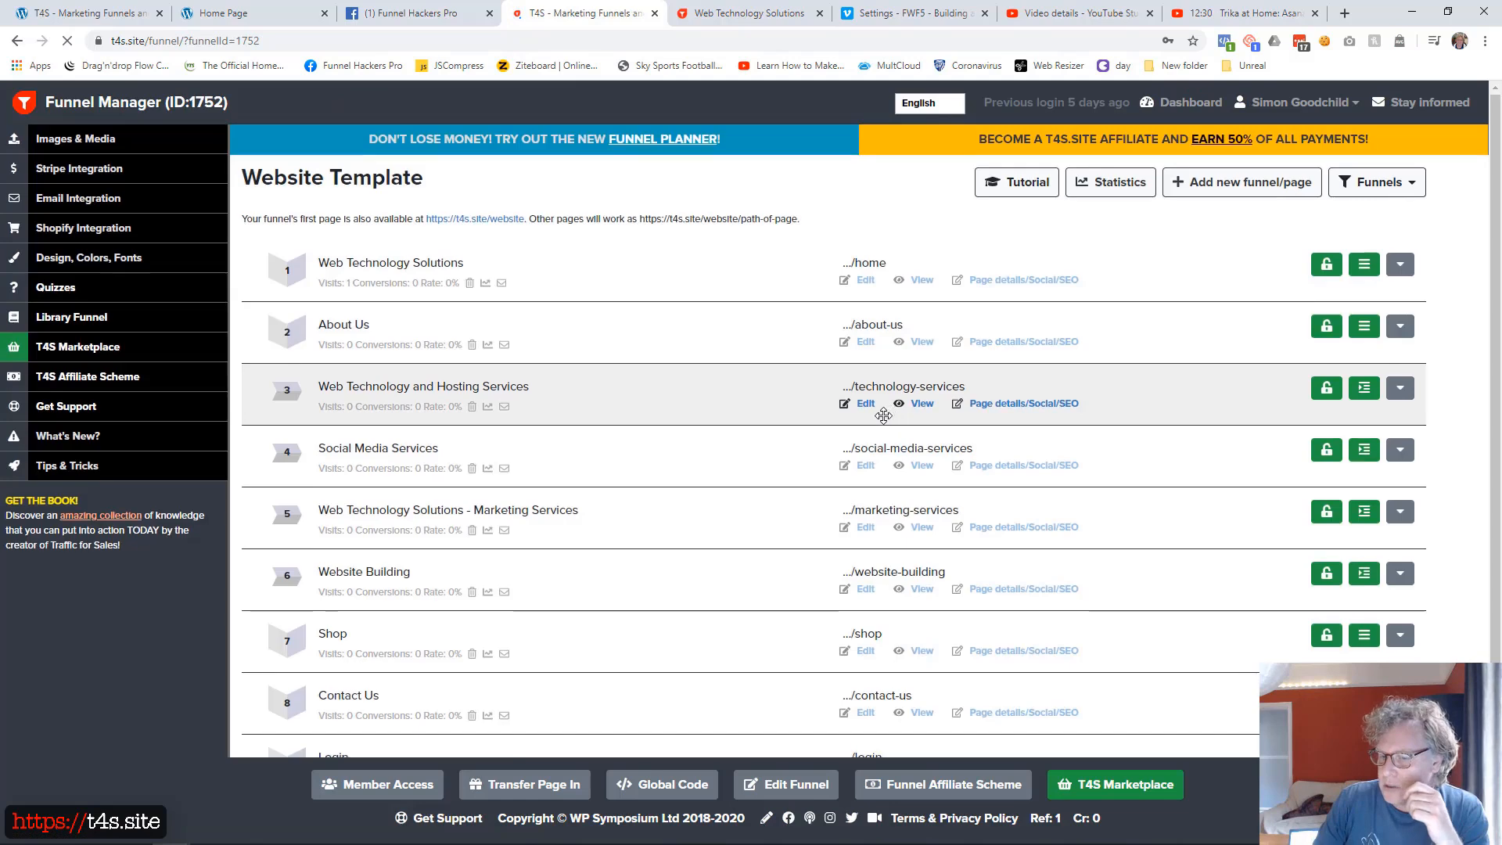
- Preview the Members Only page on the live site, then go back to the page list
{"action": "scroll", "coordinate": [885, 415], "scroll_direction": "down", "scroll_amount": 3}
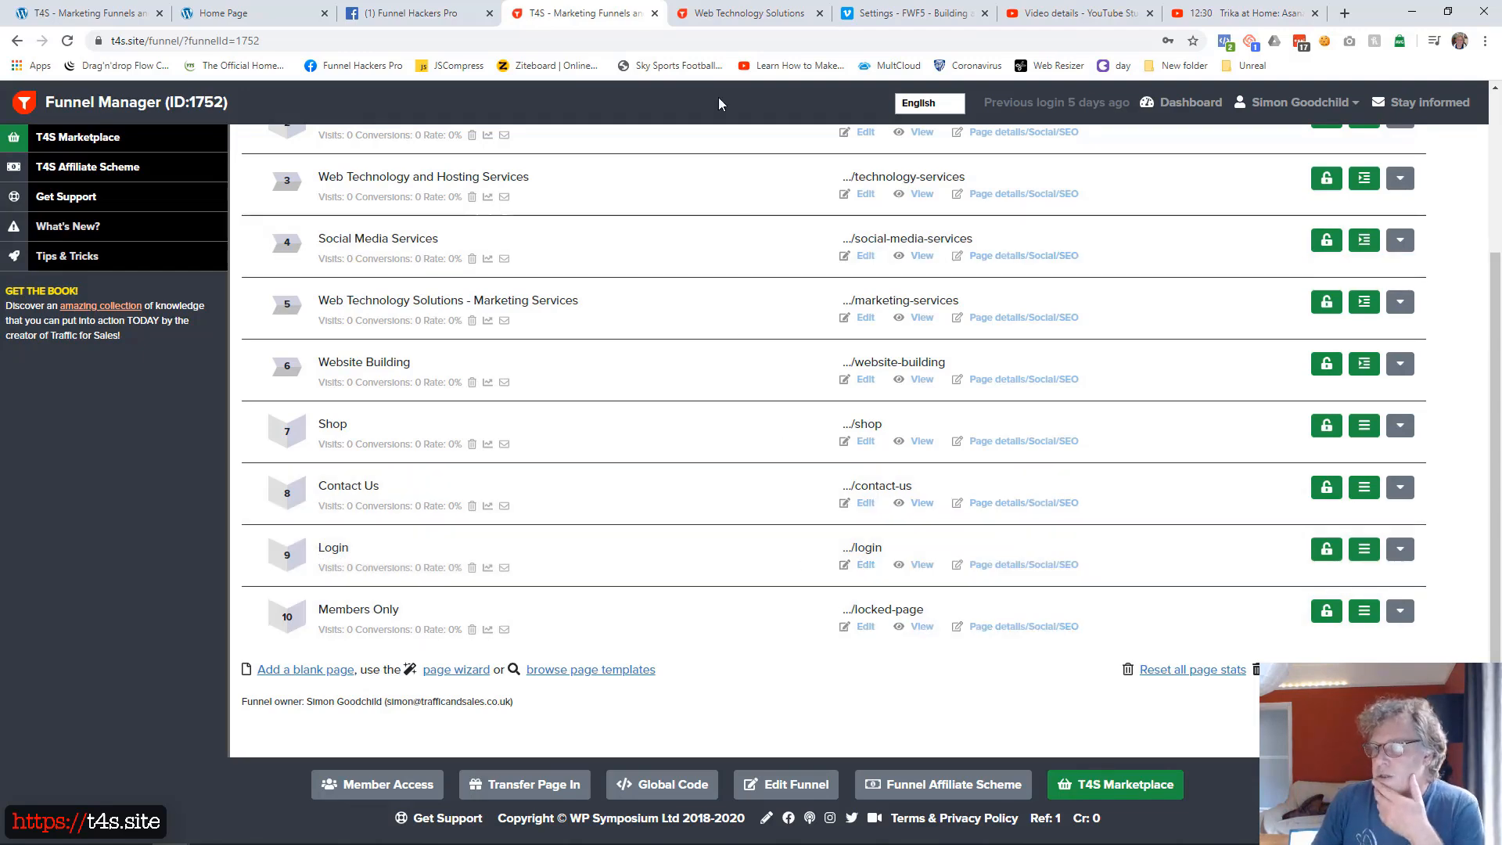
{"action": "left_click", "coordinate": [721, 14]}
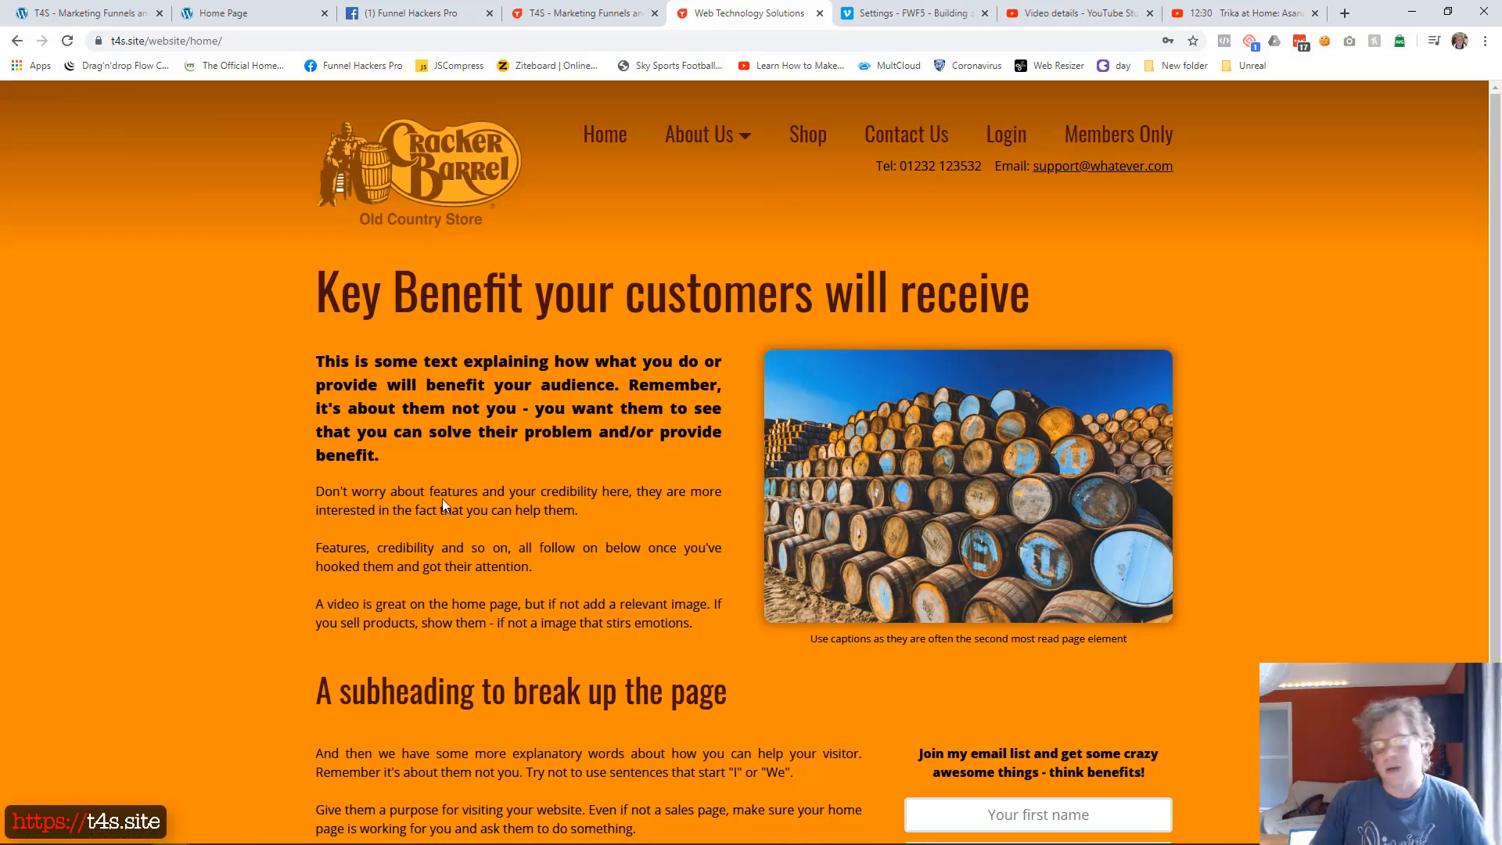
{"action": "left_click", "coordinate": [1086, 139]}
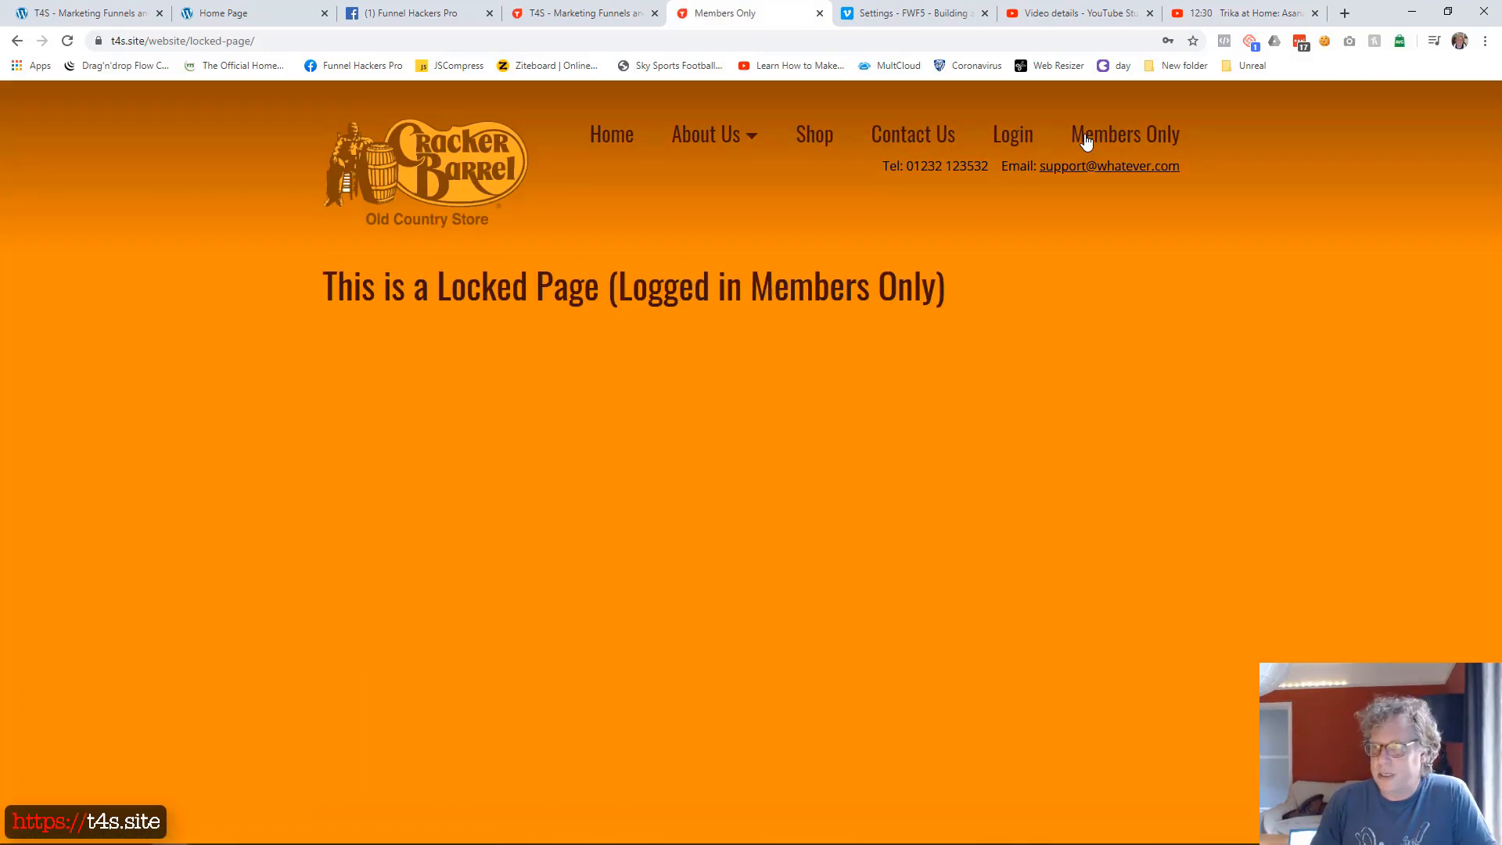
{"action": "left_click", "coordinate": [17, 41]}
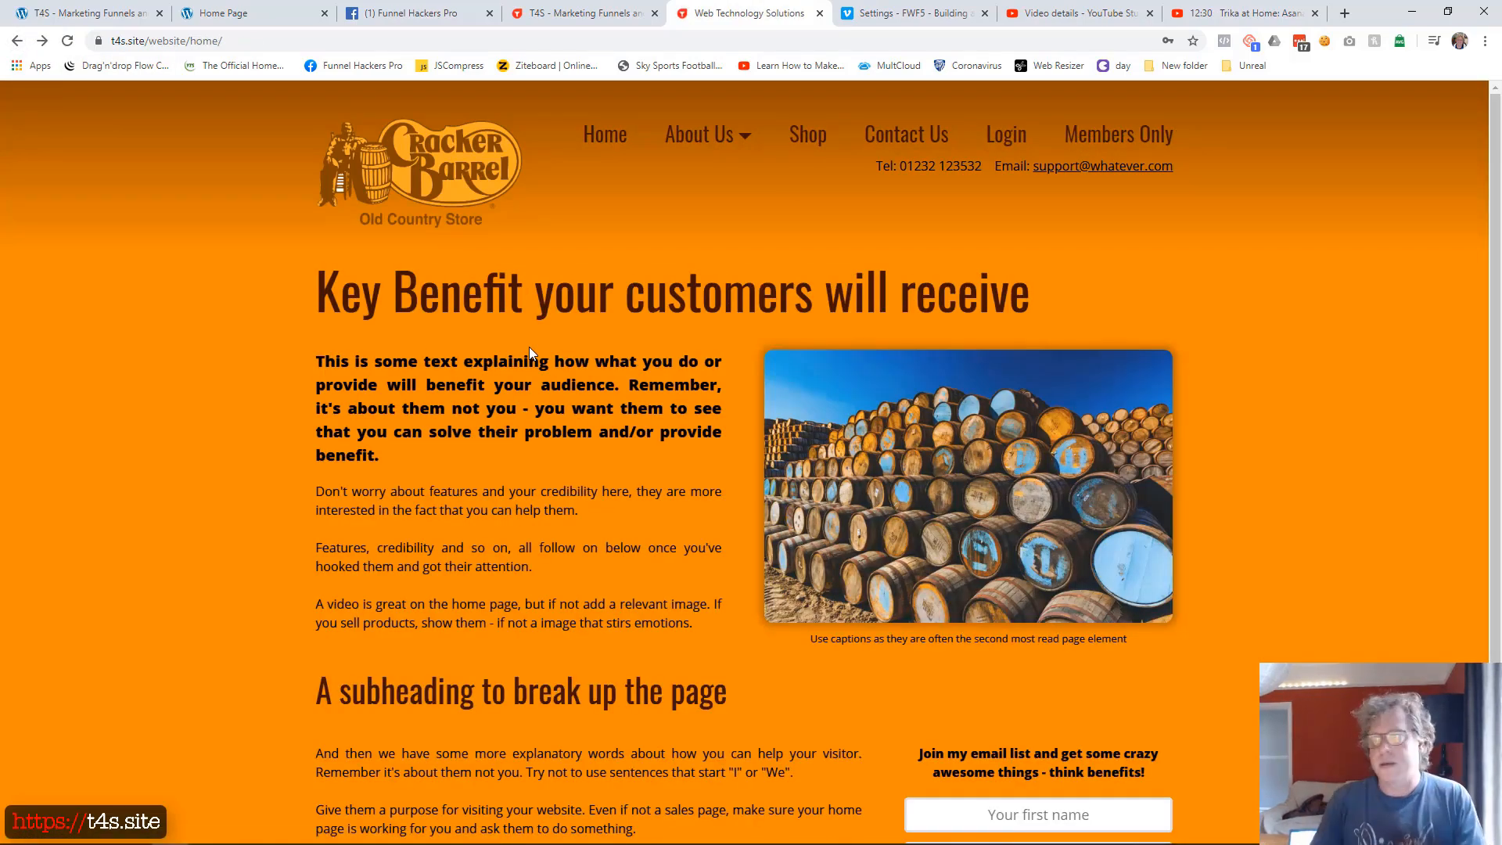
{"action": "left_click", "coordinate": [579, 13]}
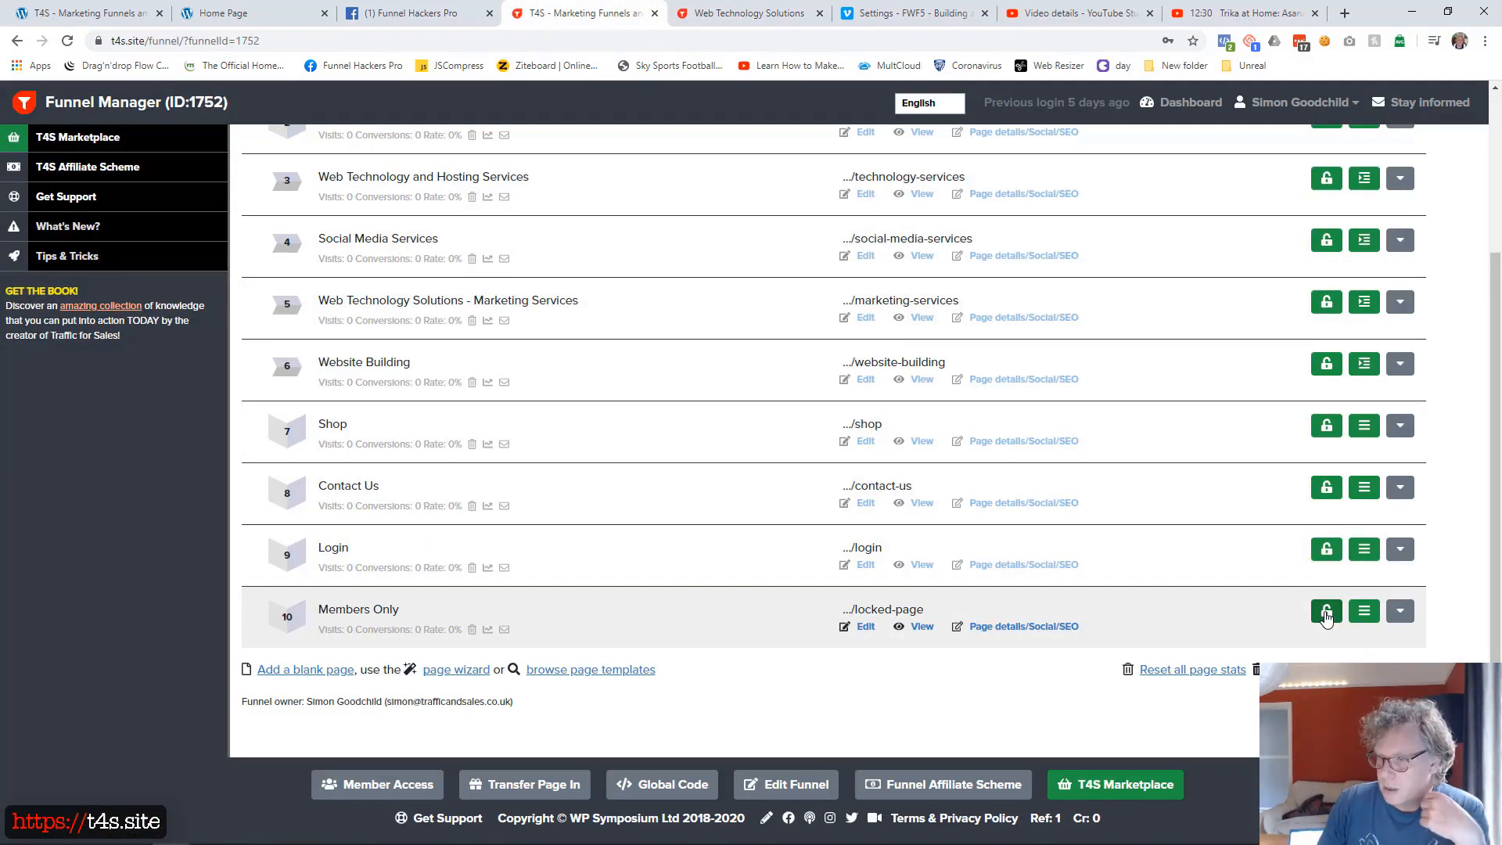
- Lock the Members Only page to logged-in members and return to the live website
{"action": "left_click", "coordinate": [1326, 614]}
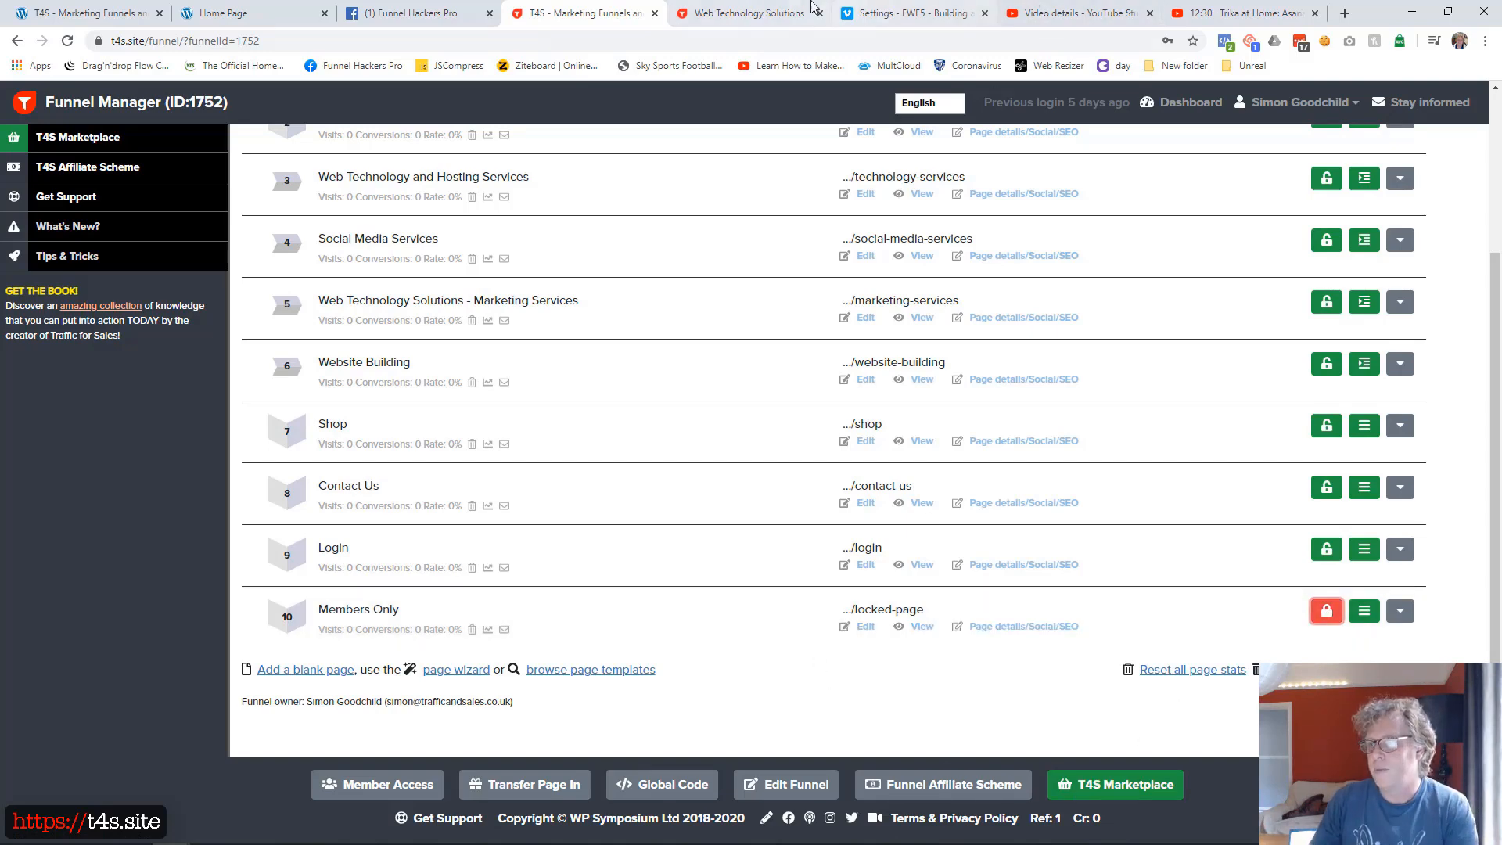
{"action": "left_click", "coordinate": [747, 13]}
{"action": "mouse_move", "coordinate": [764, 183]}
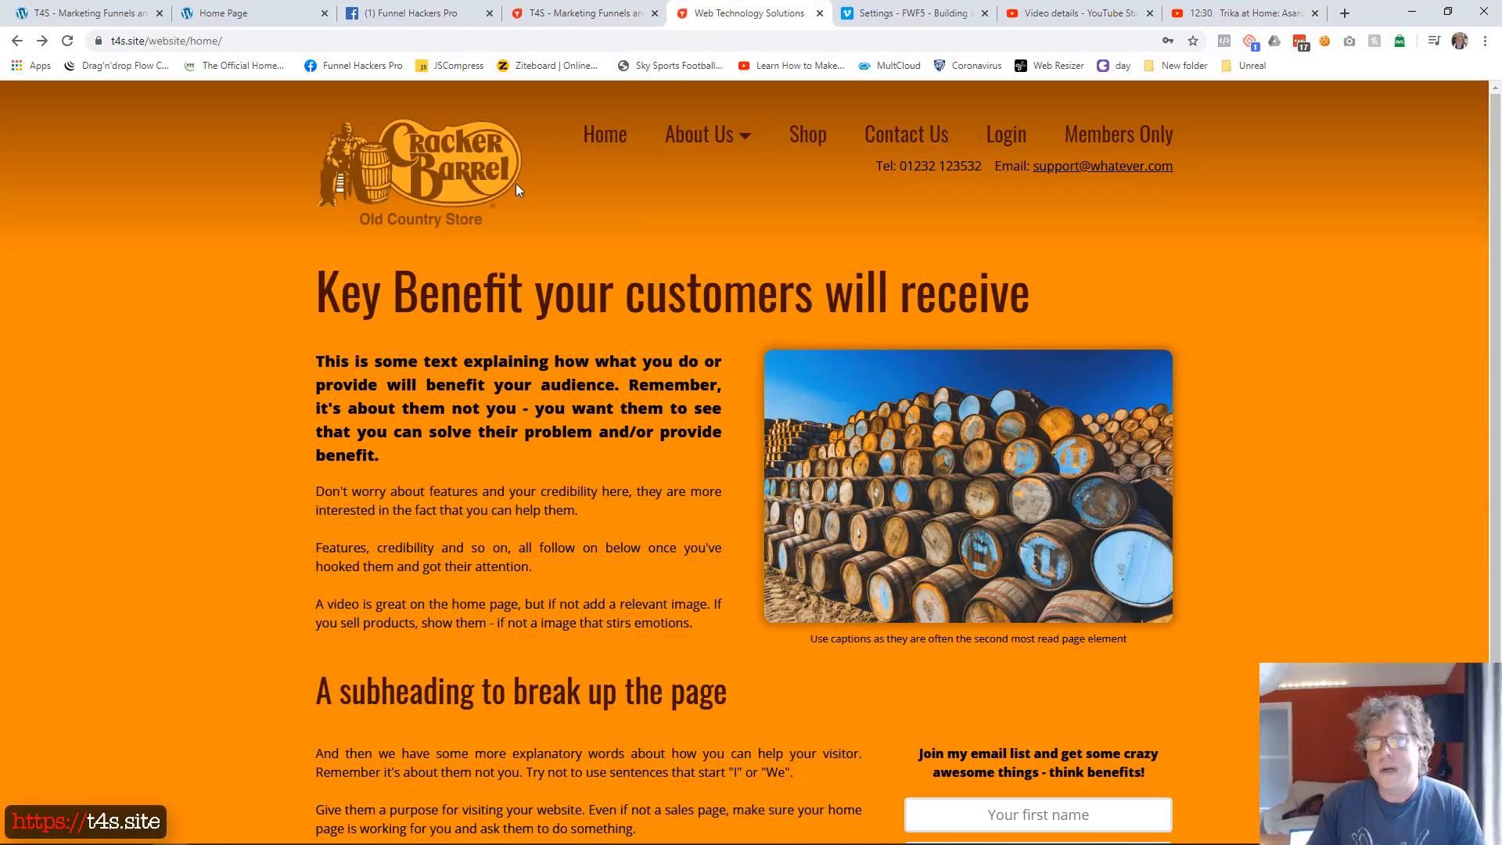
- Load the home page address in a private window and position it over the main window
{"action": "left_click", "coordinate": [401, 47]}
{"action": "key", "text": "ctrl+c"}
{"action": "key", "text": "ctrl+shift+n"}
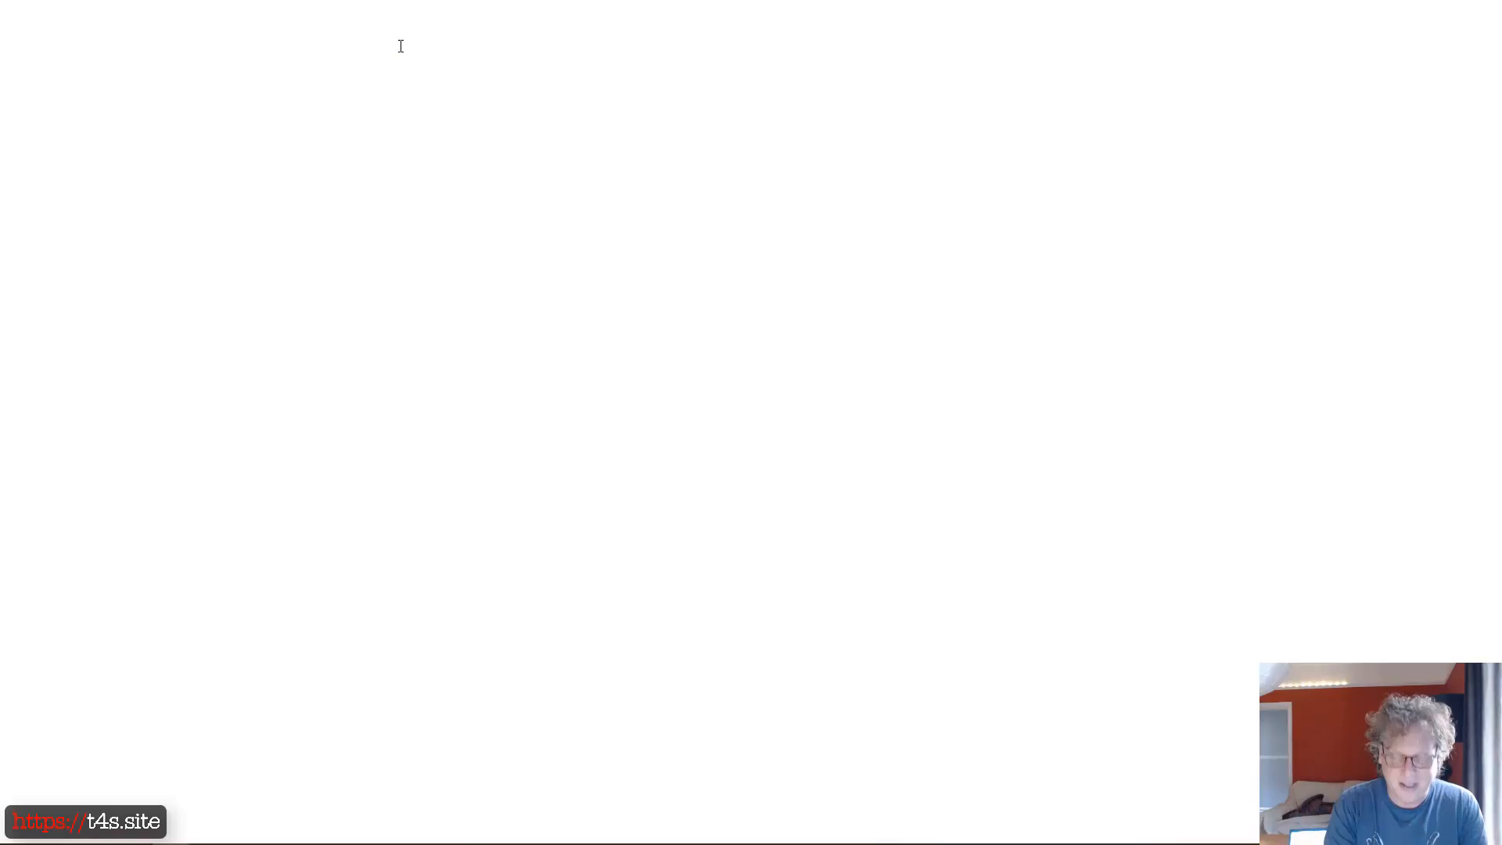
{"action": "key", "text": "ctrl+v"}
{"action": "key", "text": "Return"}
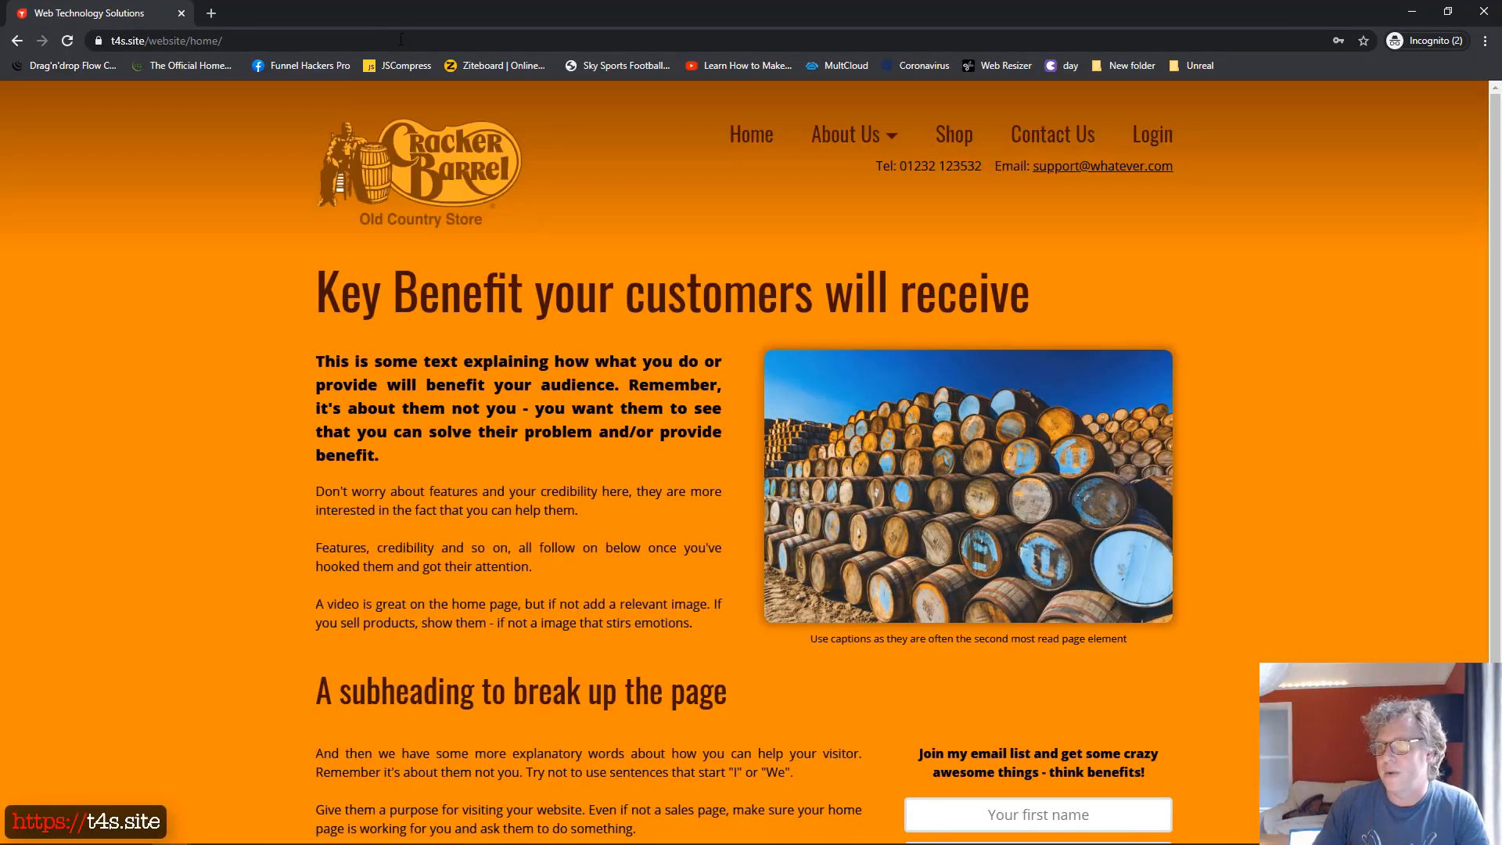
{"action": "left_click_drag", "start_coordinate": [410, 12], "coordinate": [471, 201]}
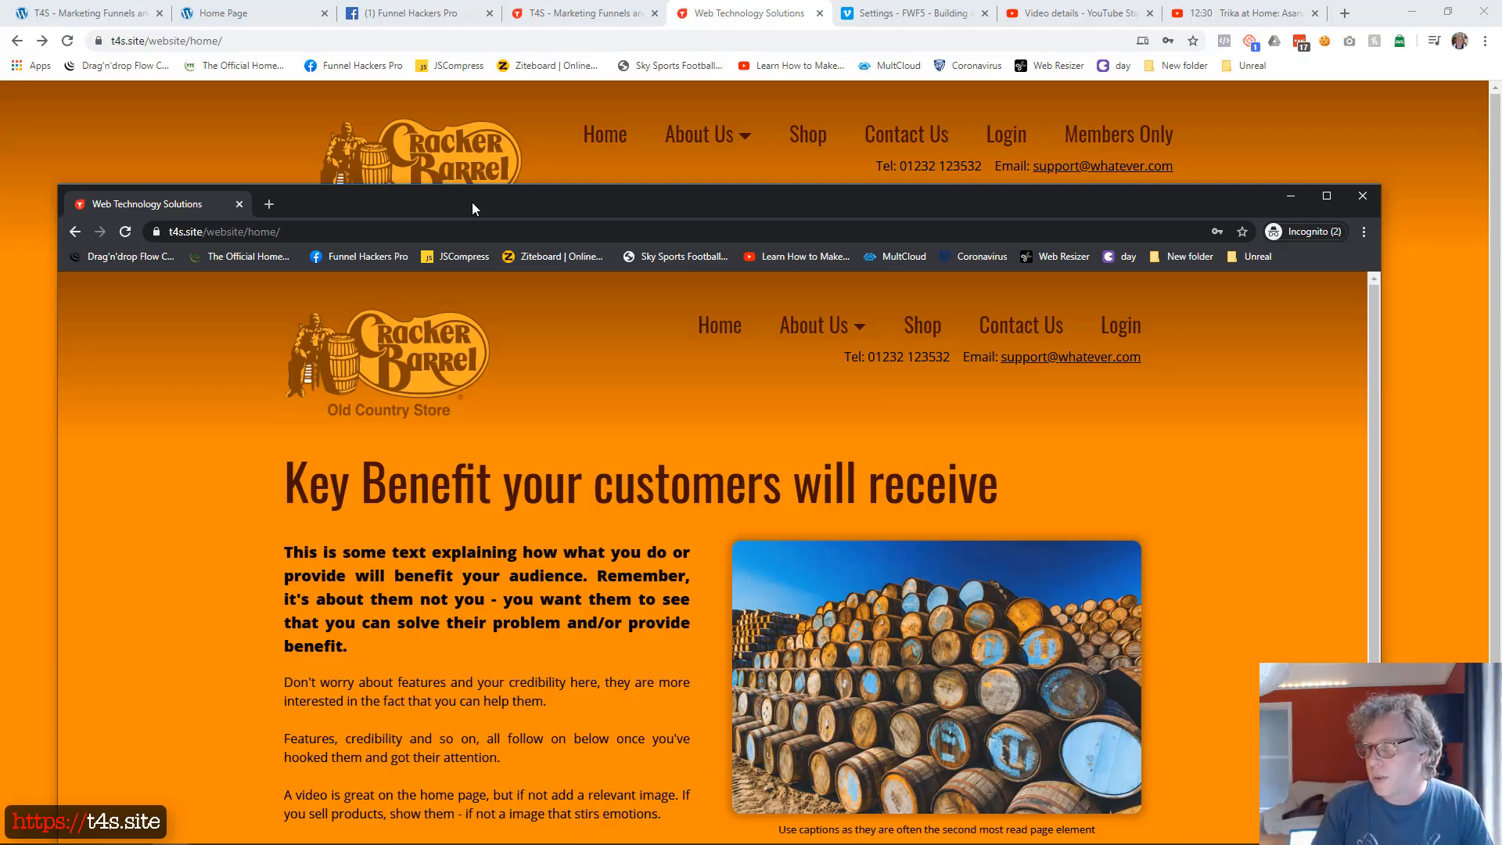
{"action": "mouse_move", "coordinate": [472, 202]}
{"action": "left_mouse_down"}
{"action": "mouse_move", "coordinate": [392, 200]}
{"action": "mouse_move", "coordinate": [474, 204]}
{"action": "left_mouse_up"}
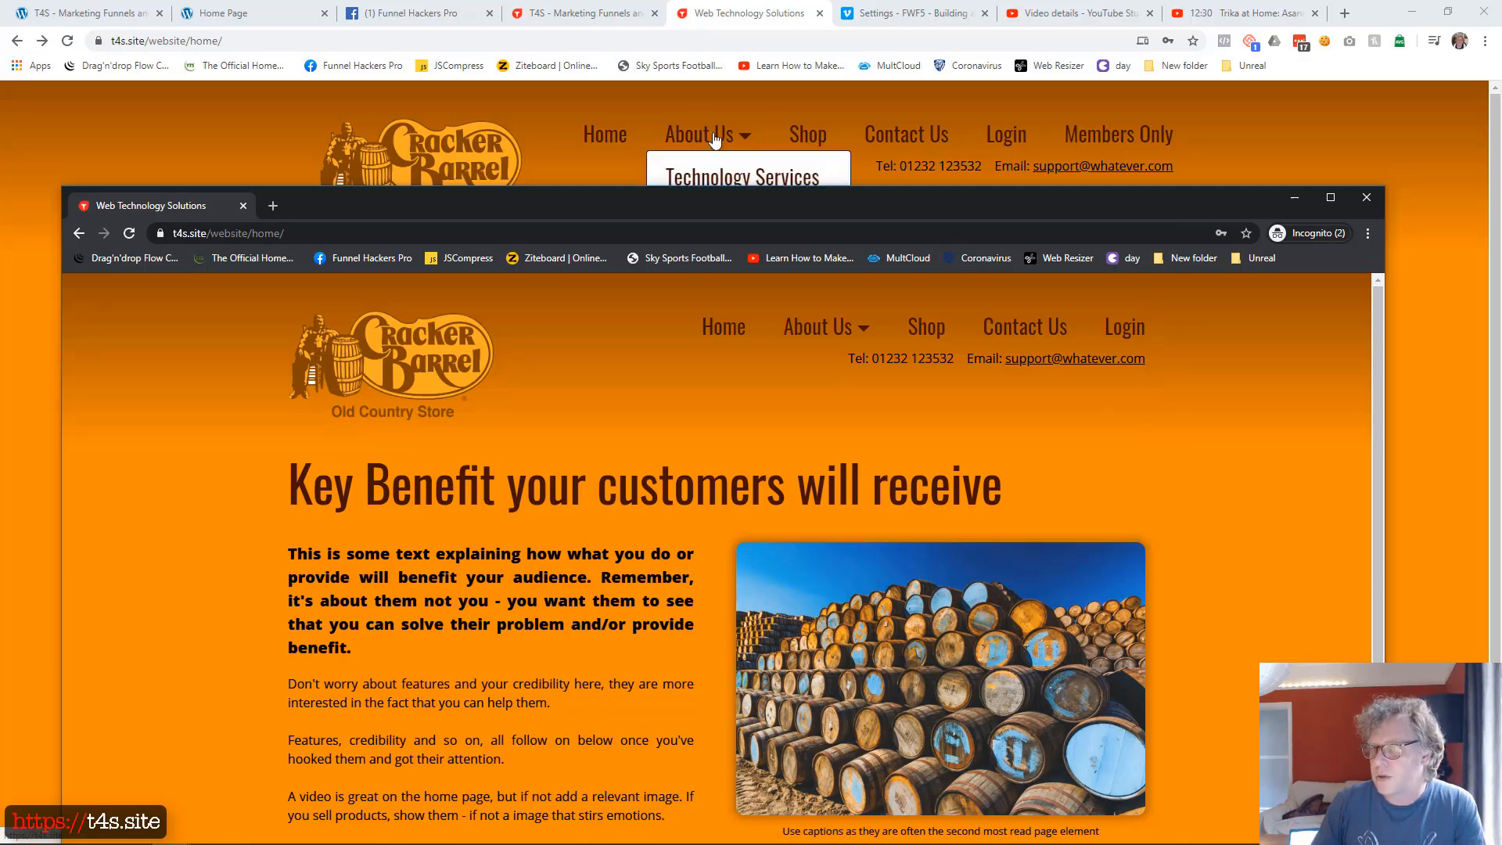
- Close the private window and open the Login page in the editor
{"action": "left_click", "coordinate": [1354, 201]}
{"action": "left_click", "coordinate": [622, 13]}
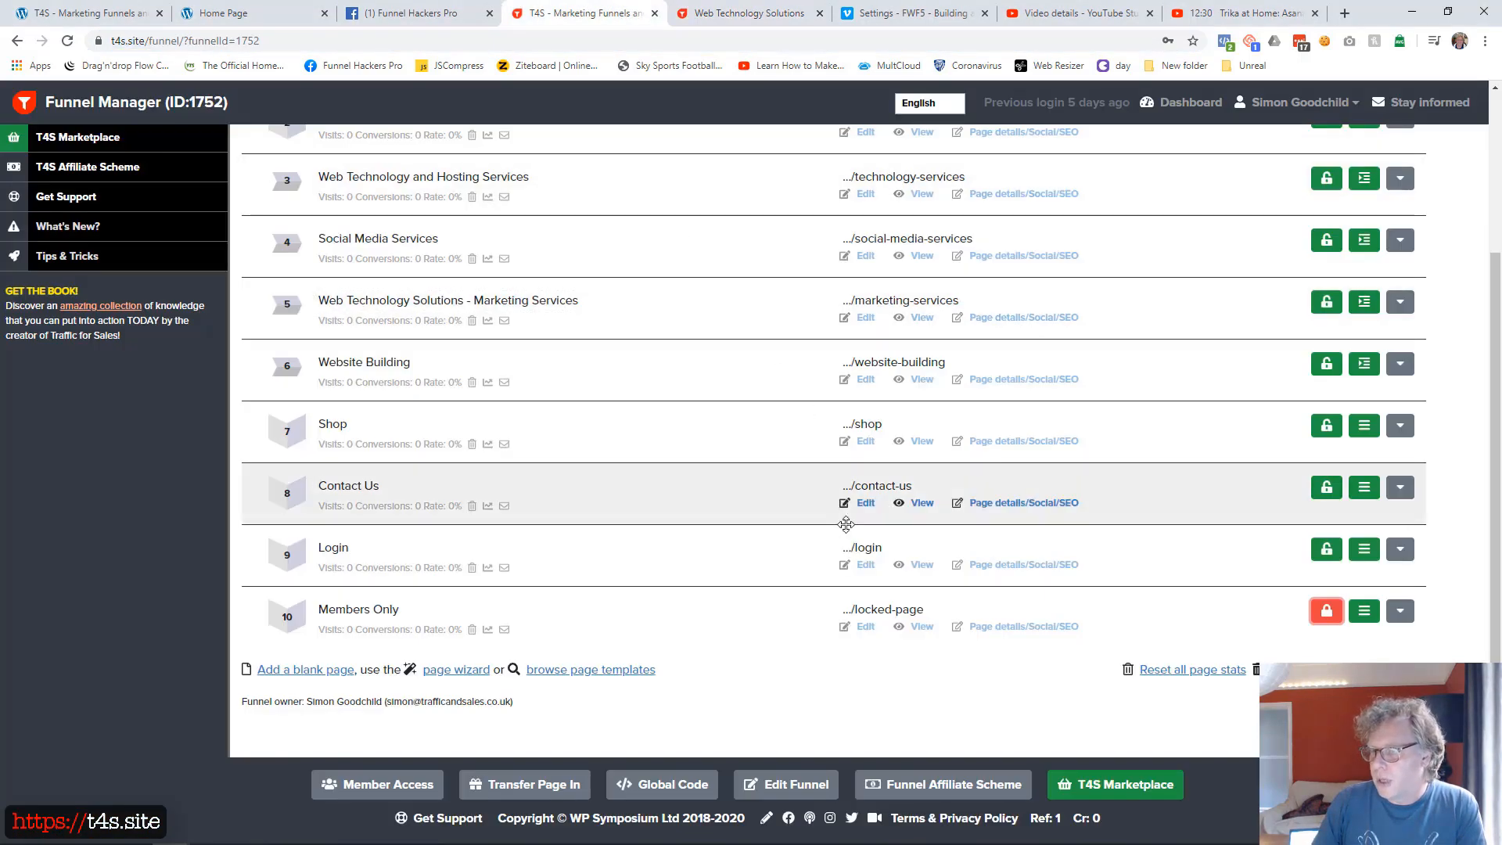
{"action": "left_click", "coordinate": [867, 567]}
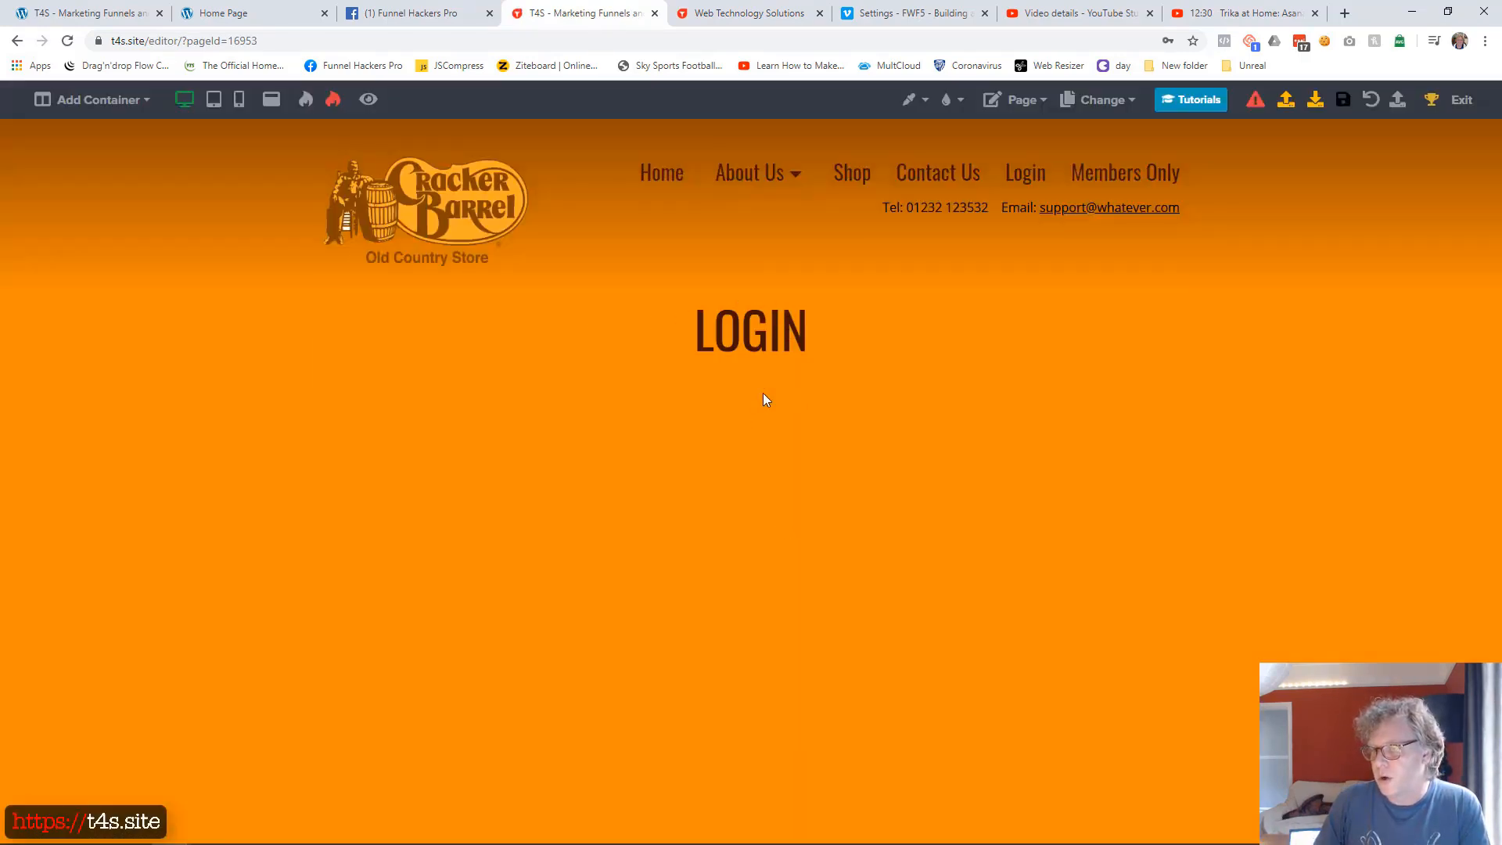
- Change the heading text to 'Login', set its font size to 59 and left-align it
{"action": "left_click", "coordinate": [790, 341]}
{"action": "key", "text": "ctrl+a"}
{"action": "type", "text": "Login"}
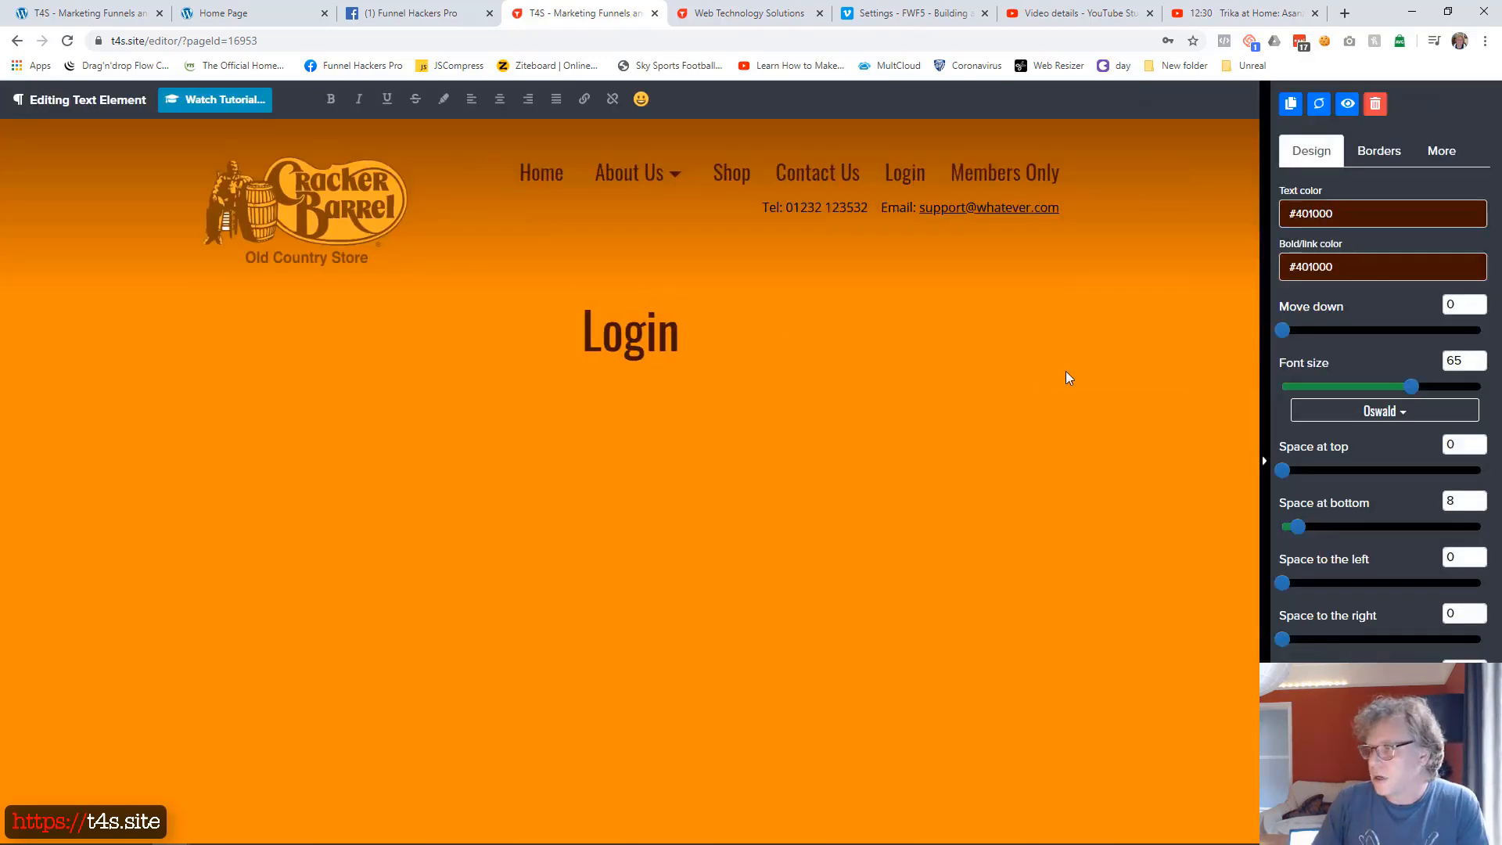
{"action": "left_click_drag", "start_coordinate": [1411, 386], "coordinate": [1400, 386]}
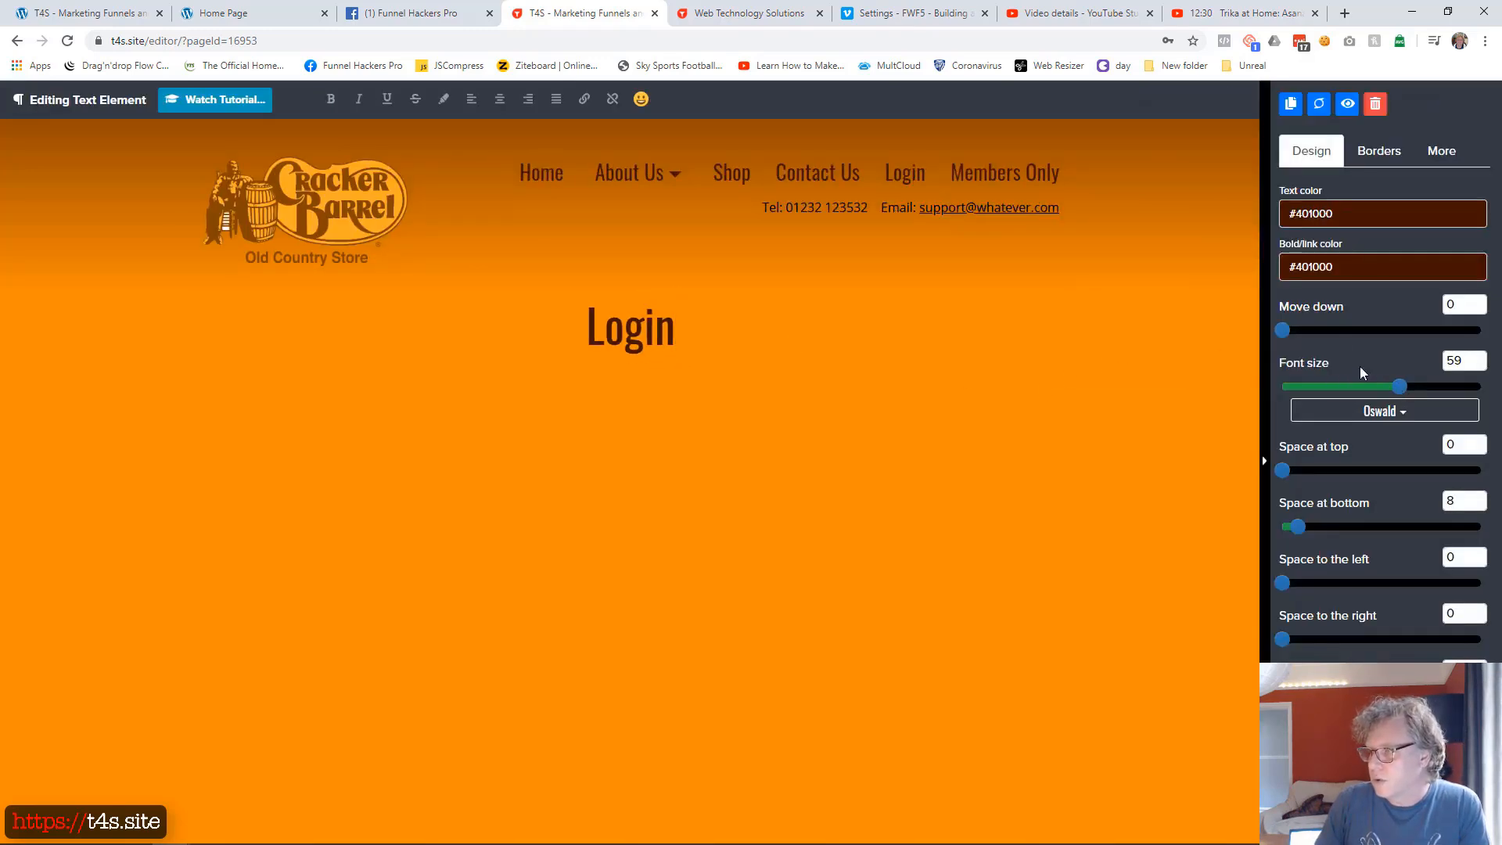
{"action": "left_click", "coordinate": [470, 99]}
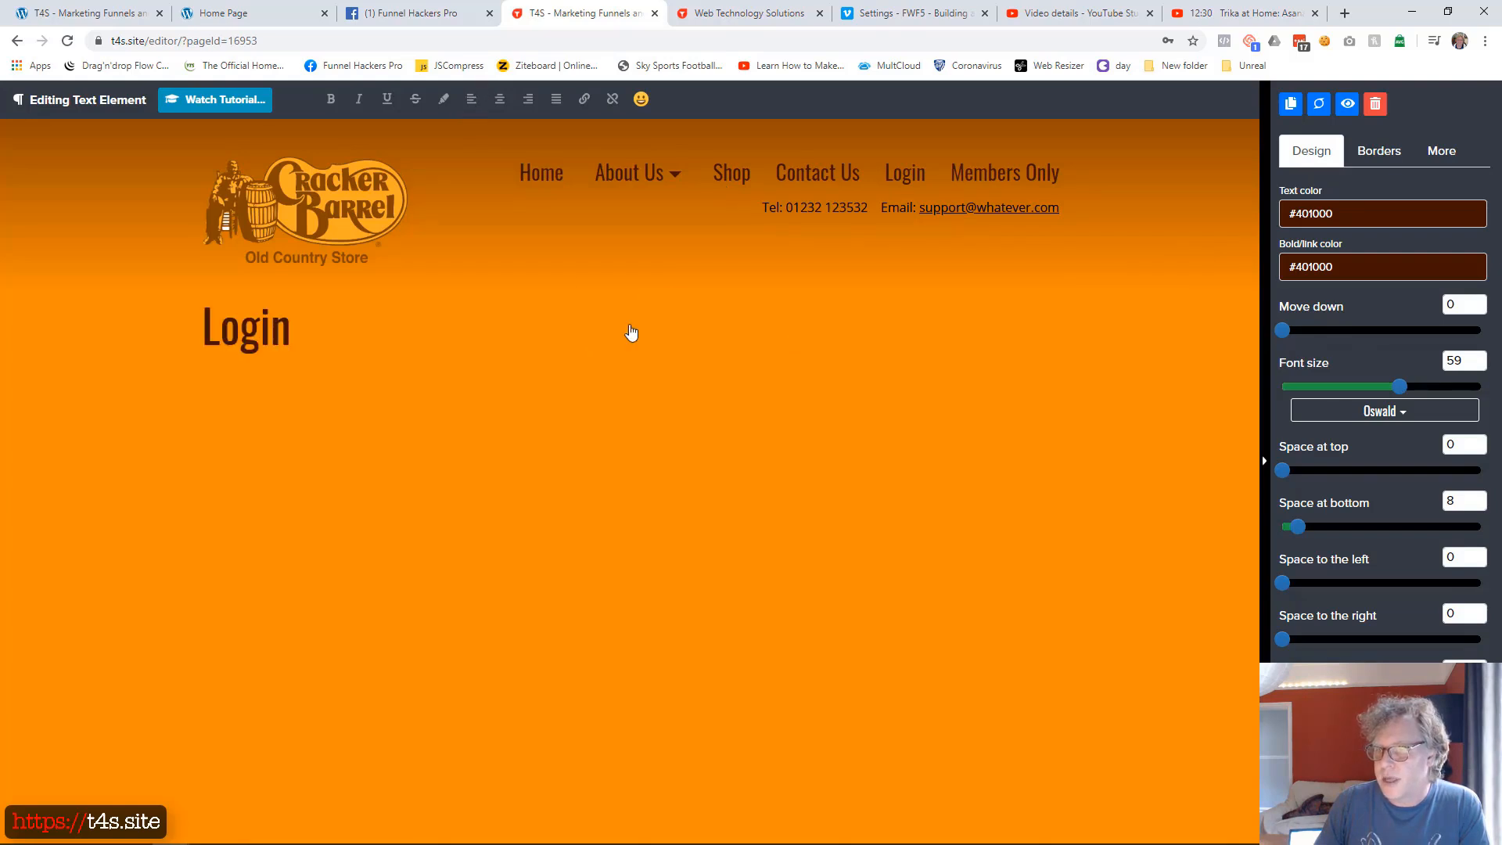
{"action": "left_click", "coordinate": [674, 505]}
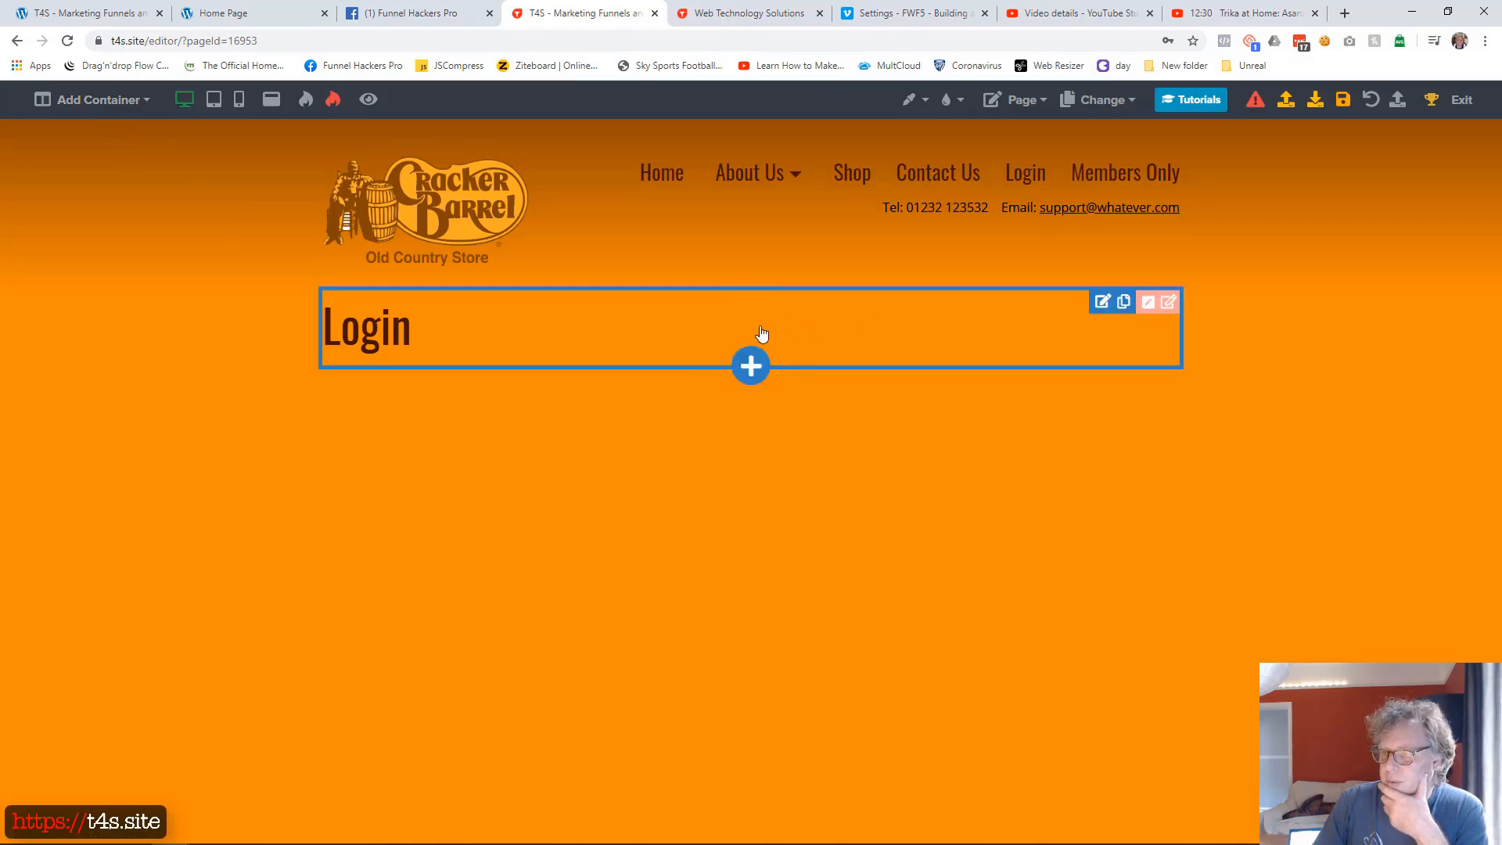
- Add a two-column container, move the Login heading into the left column and delete its placeholder text
{"action": "left_click", "coordinate": [94, 99]}
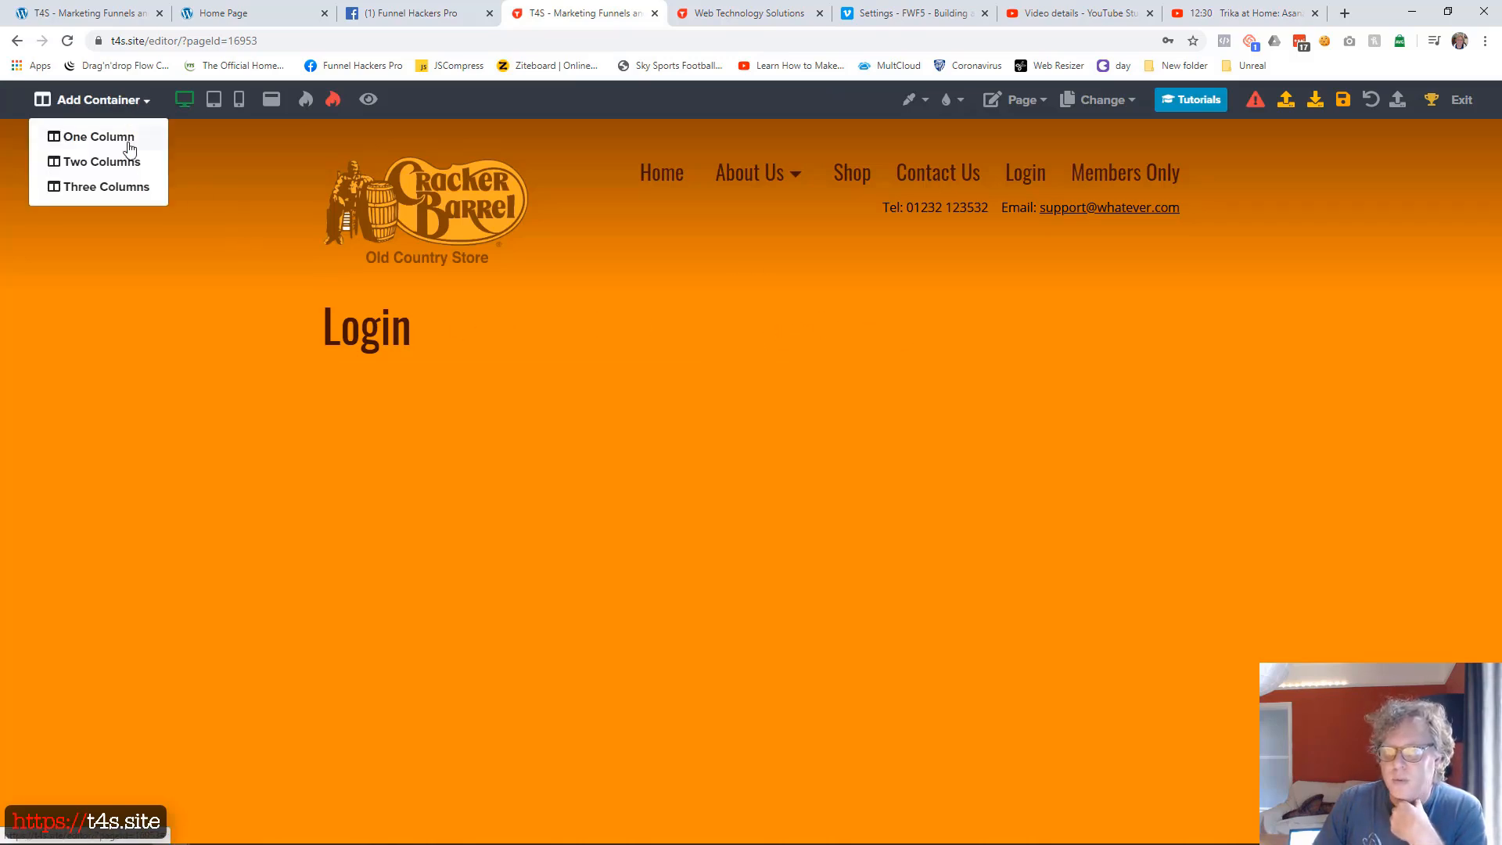
{"action": "left_click", "coordinate": [94, 157]}
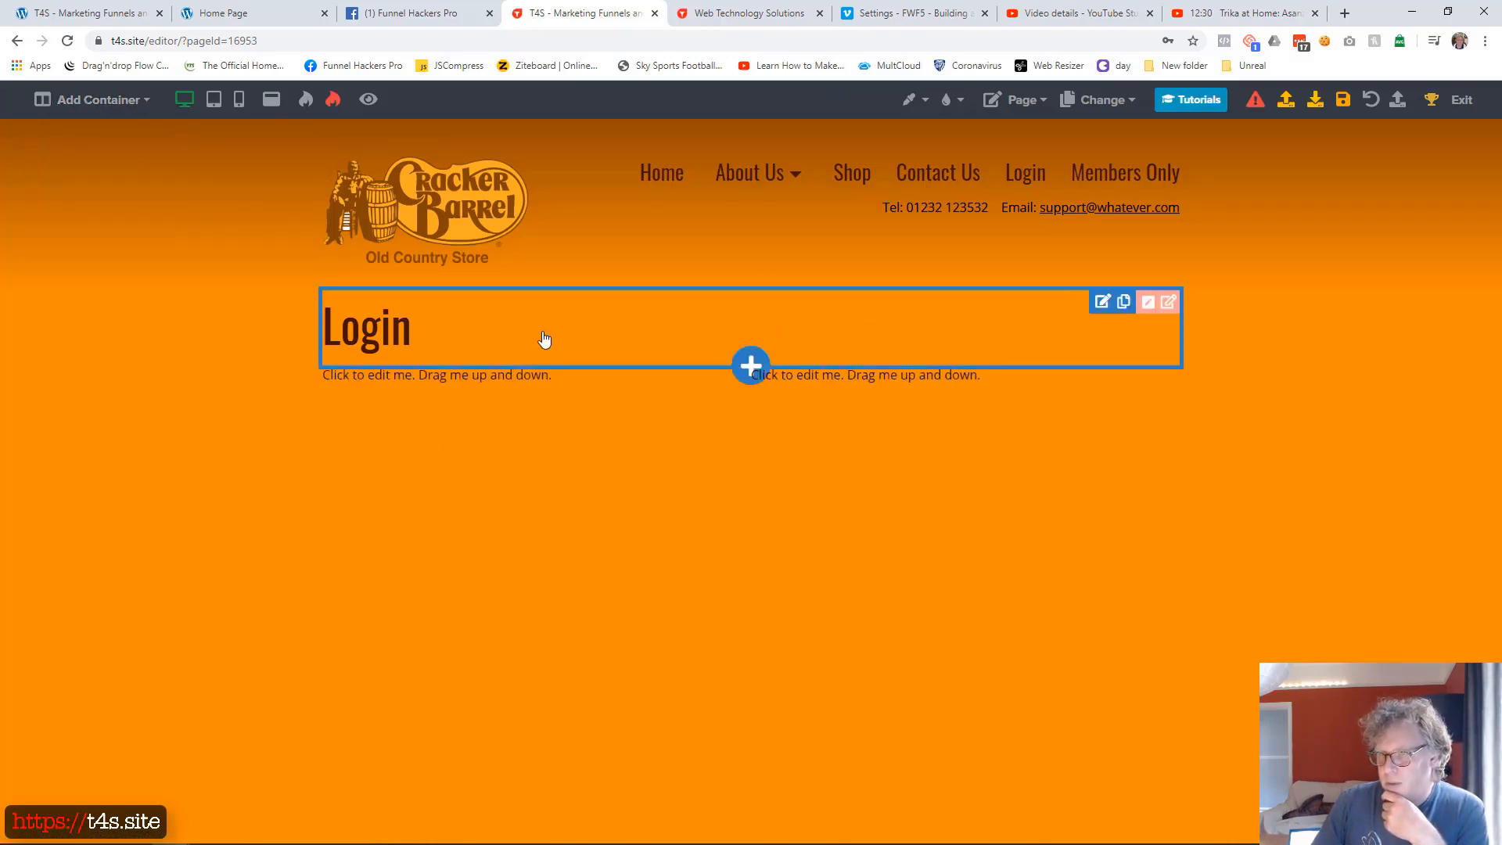
{"action": "left_click", "coordinate": [1123, 302]}
{"action": "left_click", "coordinate": [1222, 822]}
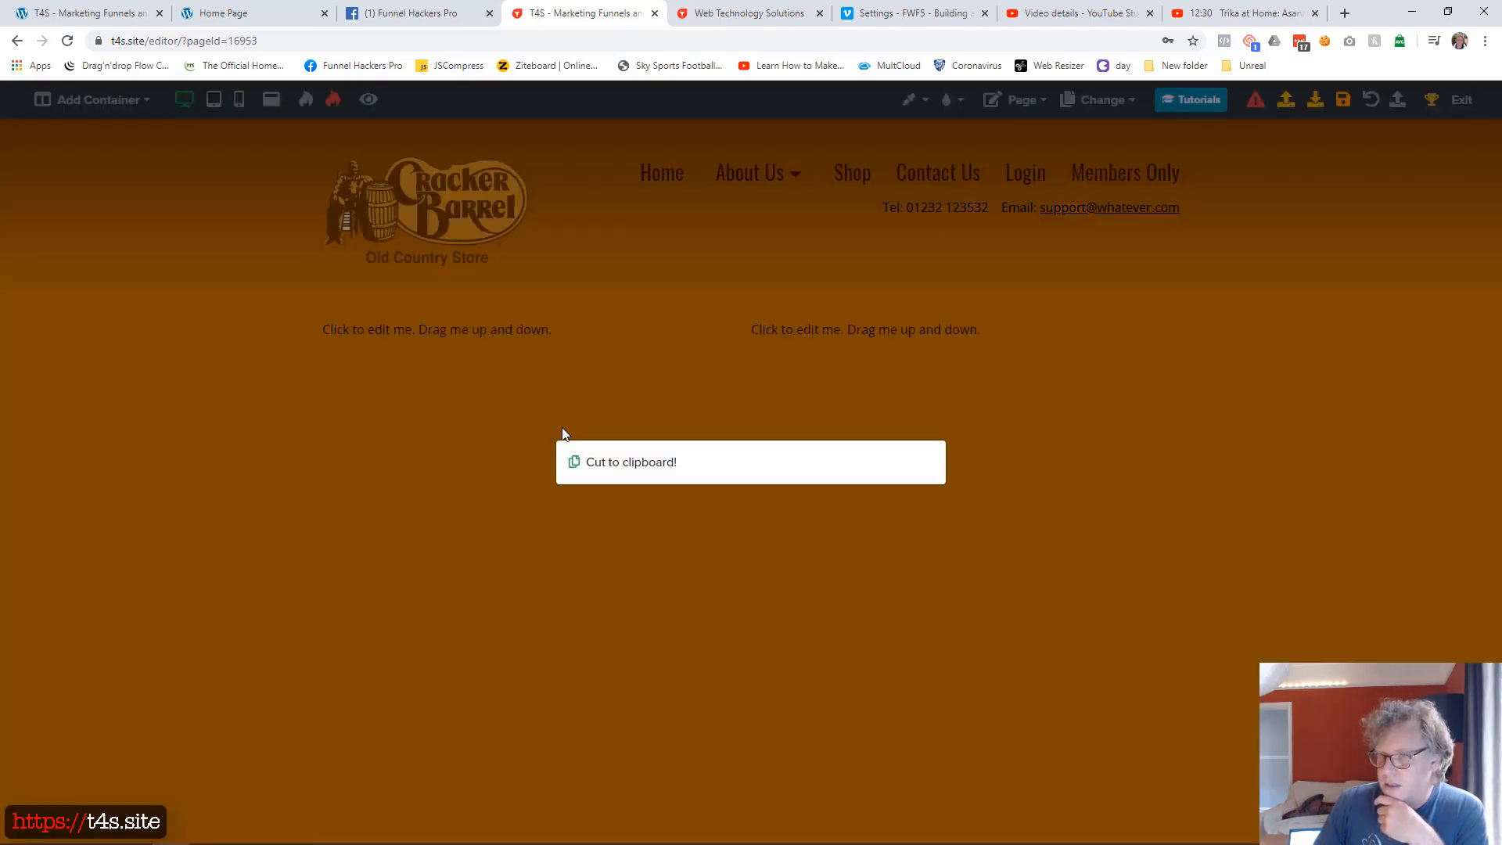
{"action": "left_click", "coordinate": [519, 344]}
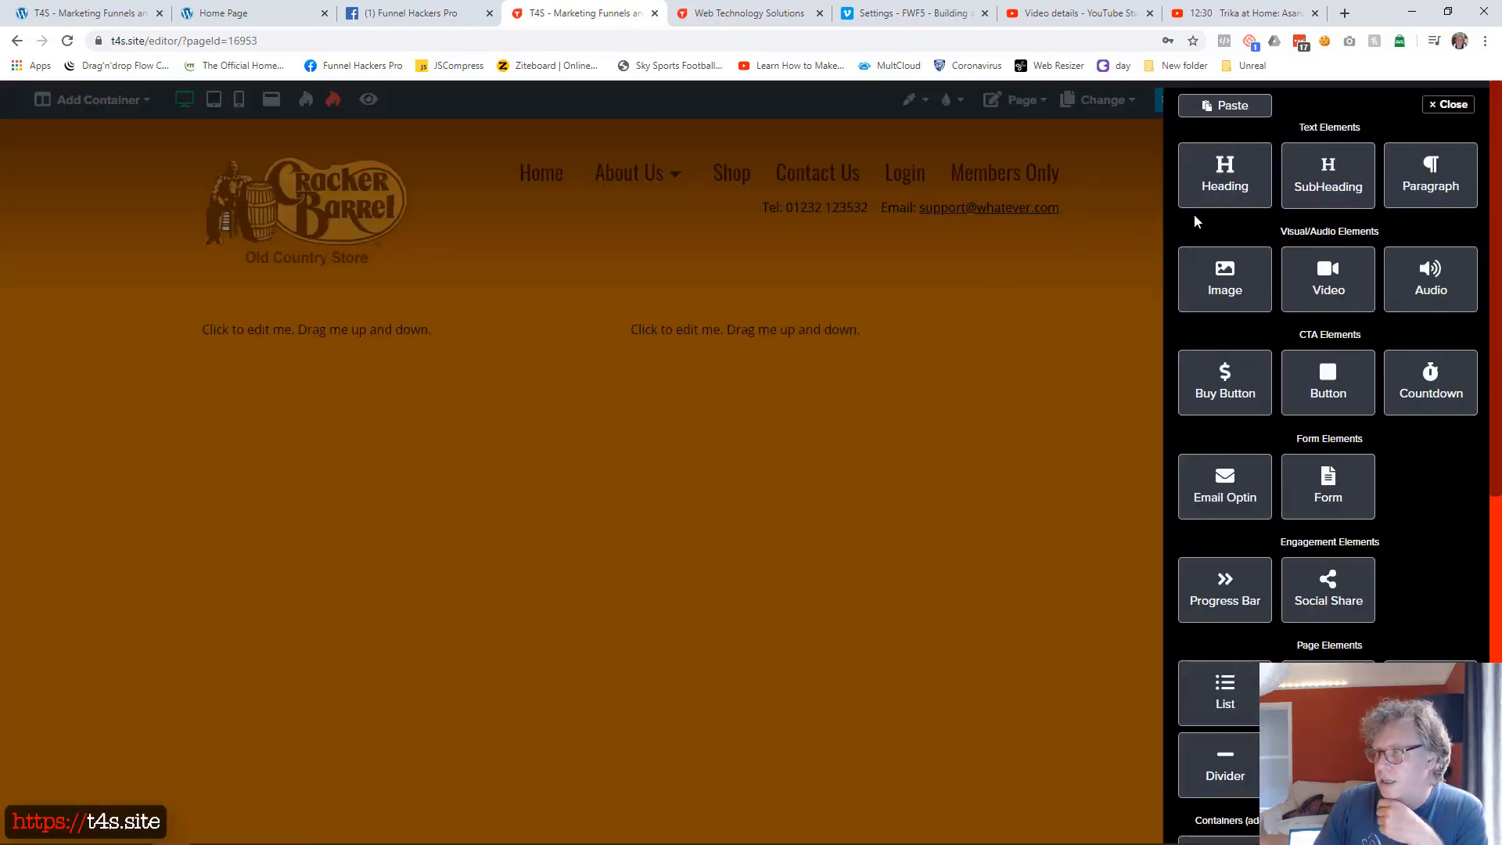
{"action": "left_click", "coordinate": [1233, 107]}
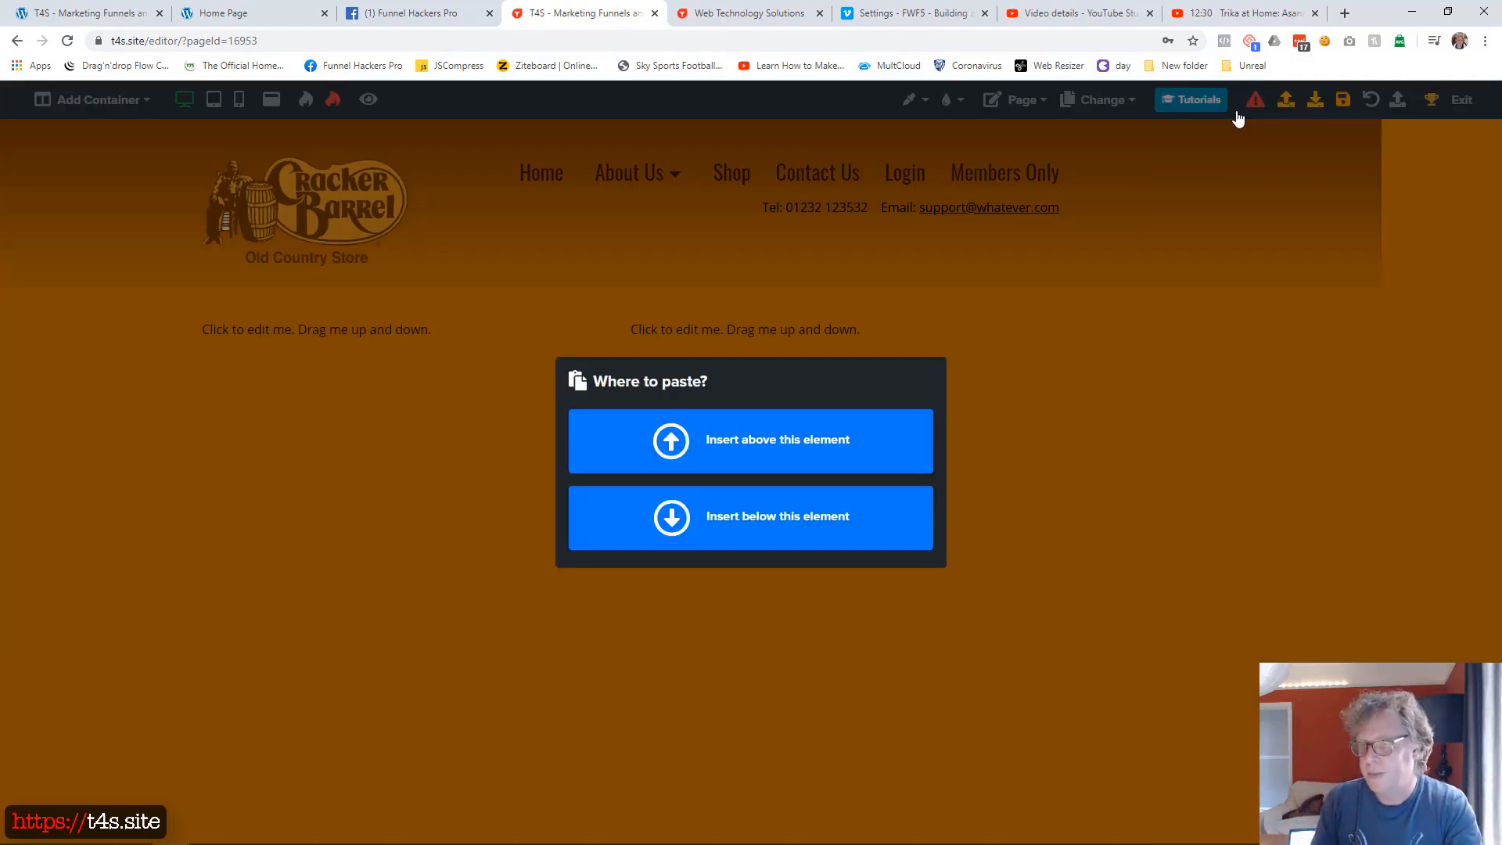
{"action": "left_click", "coordinate": [865, 540]}
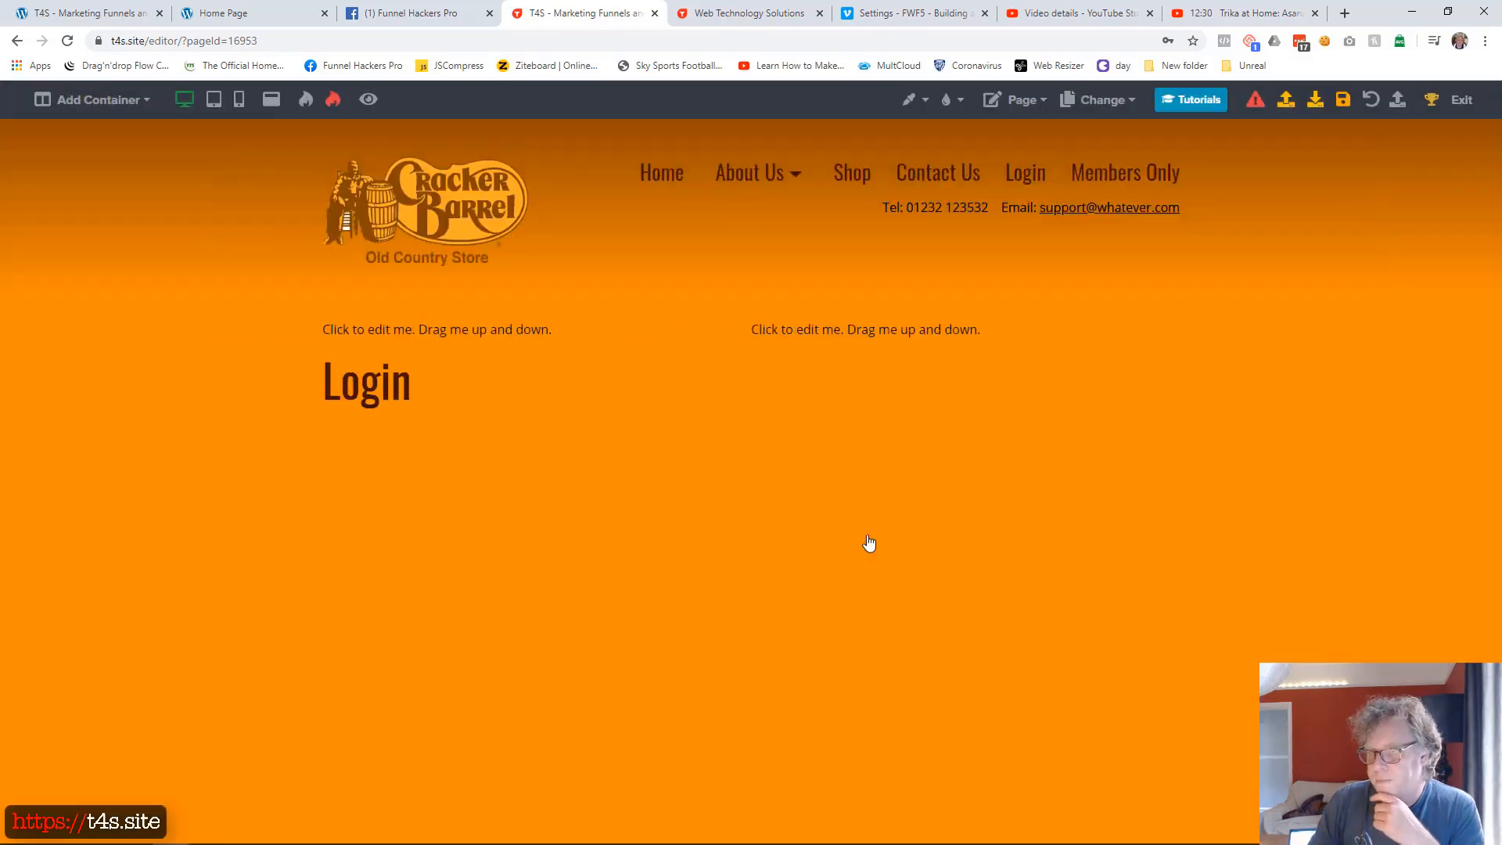
{"action": "left_click", "coordinate": [462, 335]}
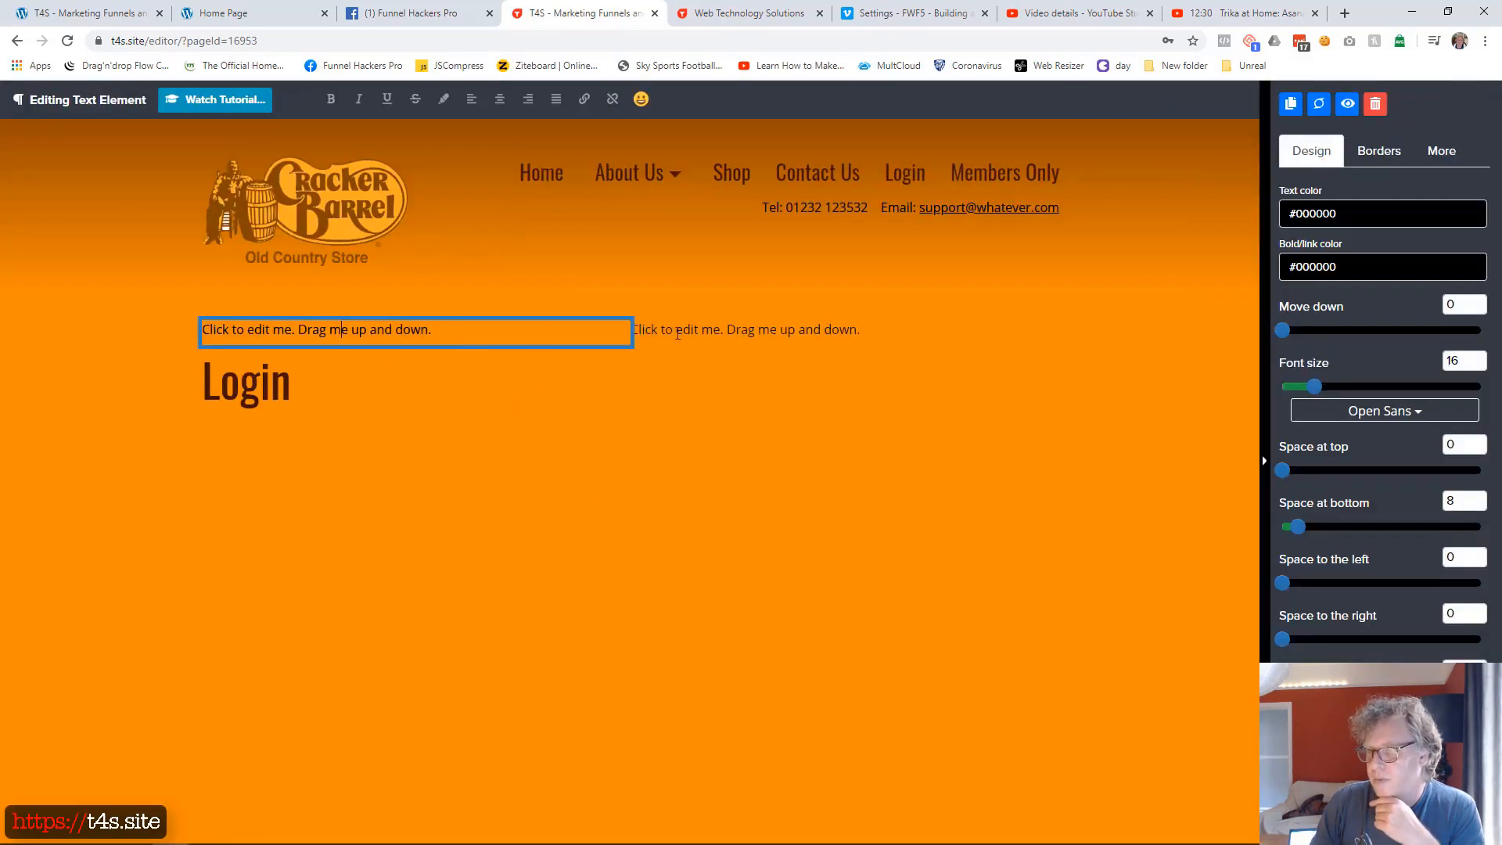
{"action": "left_click", "coordinate": [1375, 103]}
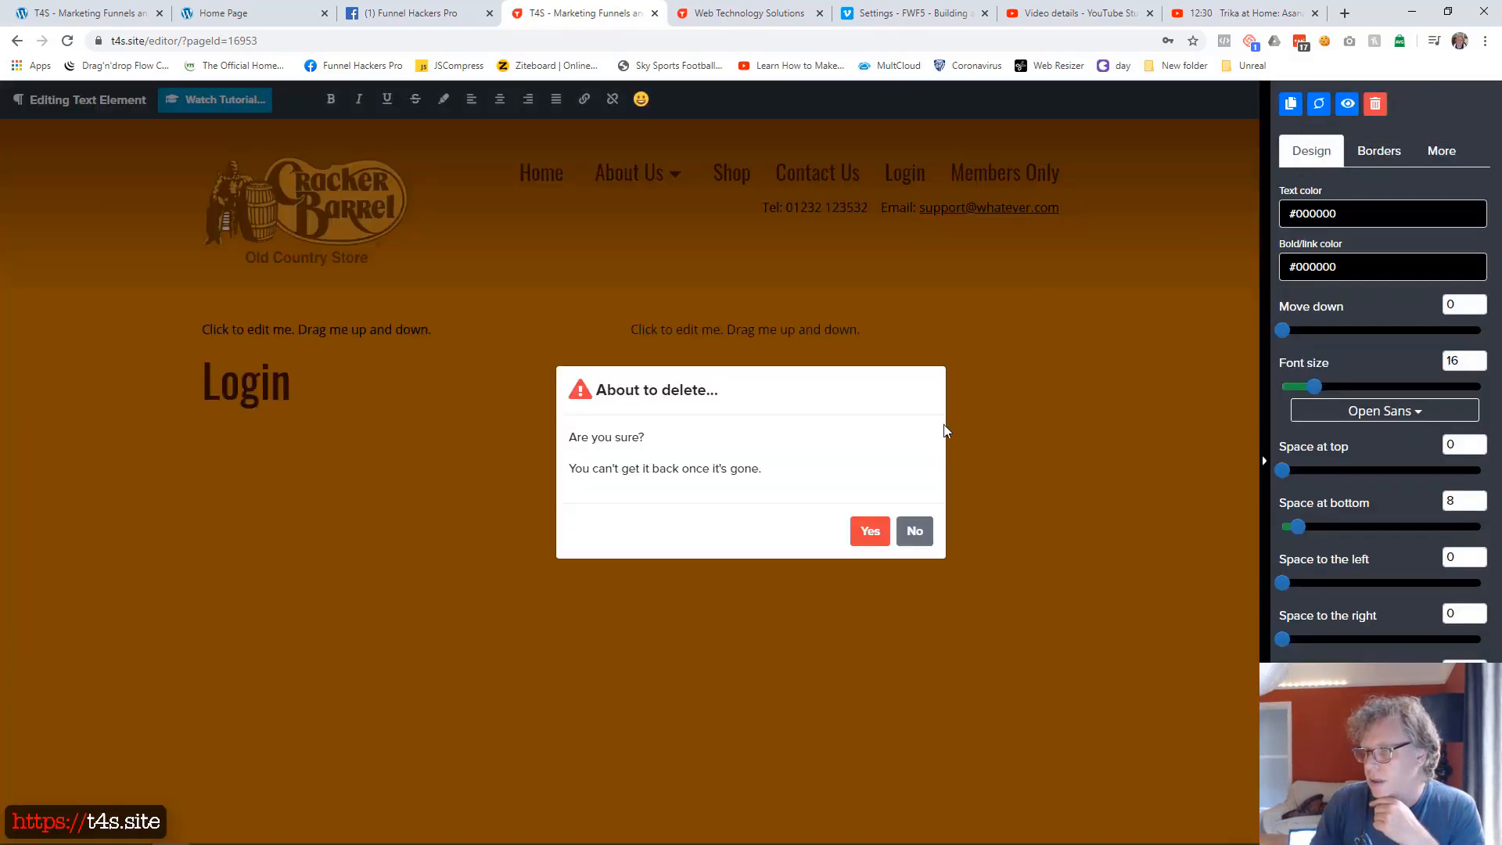
{"action": "left_click", "coordinate": [870, 529]}
- Add a login form to the right column and delete the placeholder text there
{"action": "left_click", "coordinate": [966, 349]}
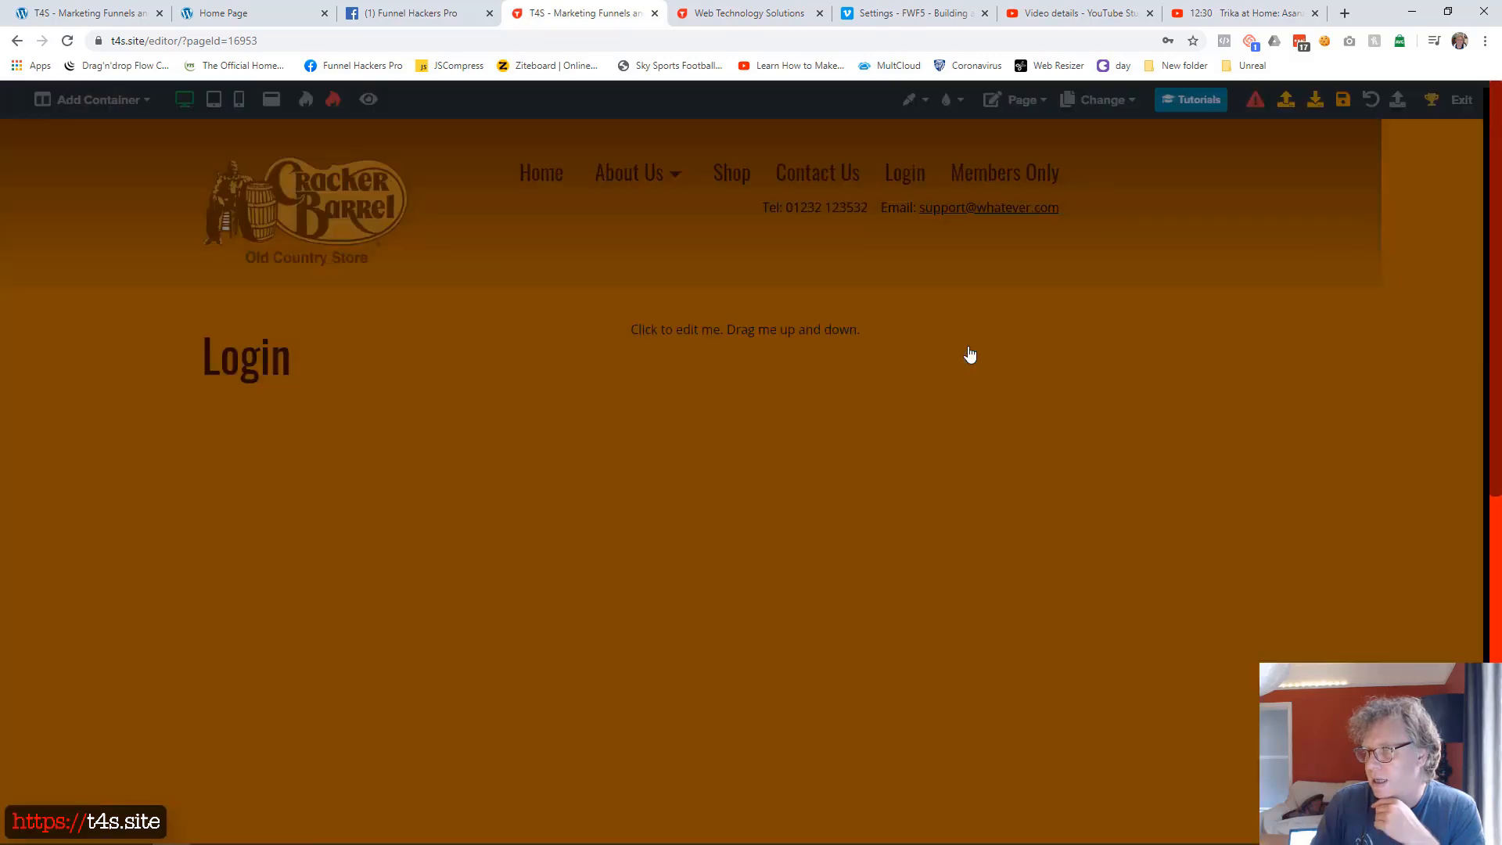
{"action": "scroll", "coordinate": [1251, 489], "scroll_direction": "down", "scroll_amount": 8}
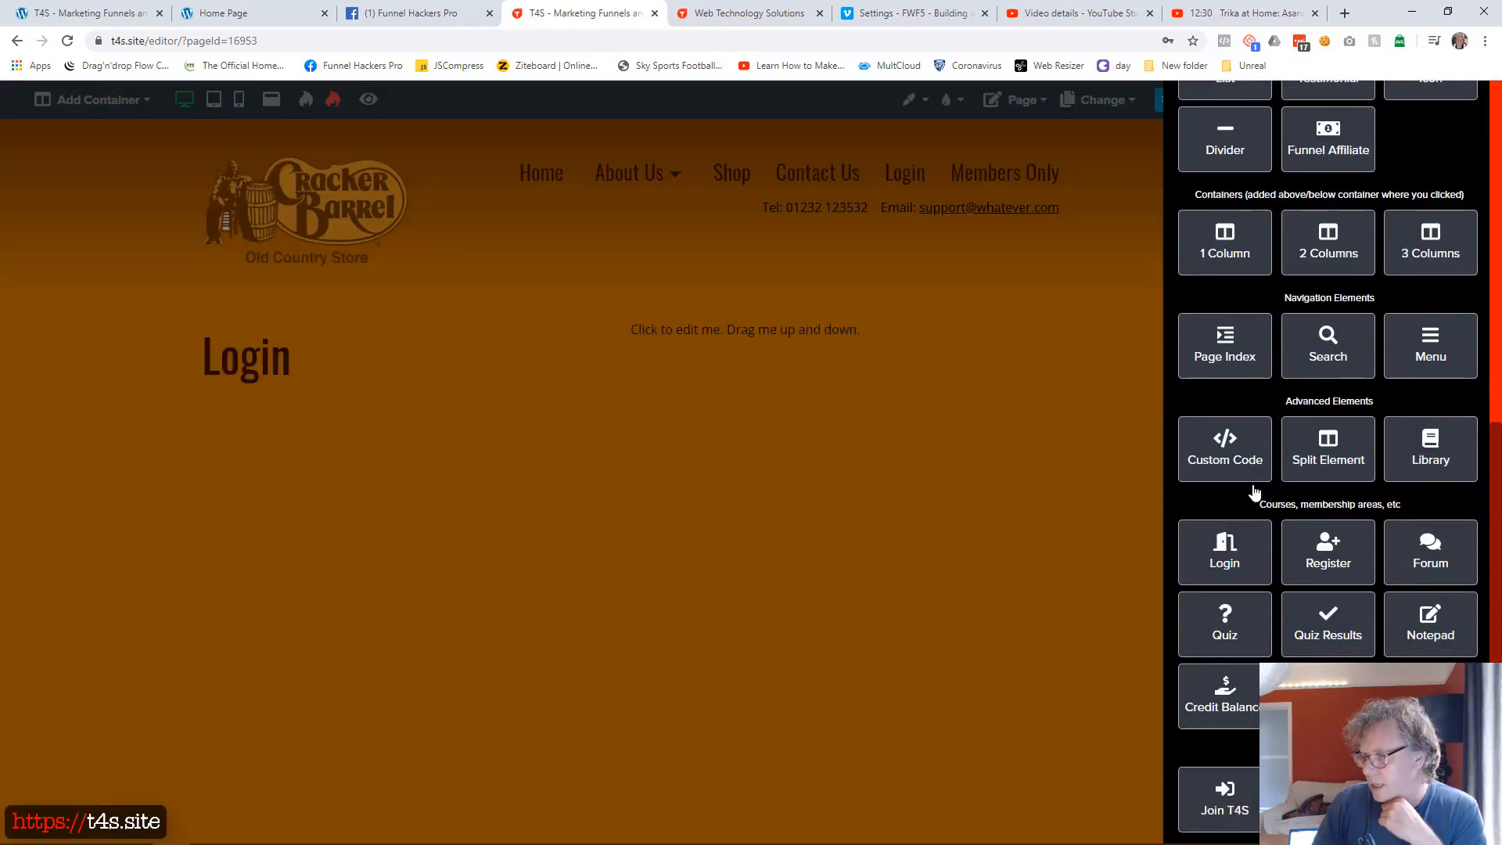
{"action": "left_click", "coordinate": [1250, 543]}
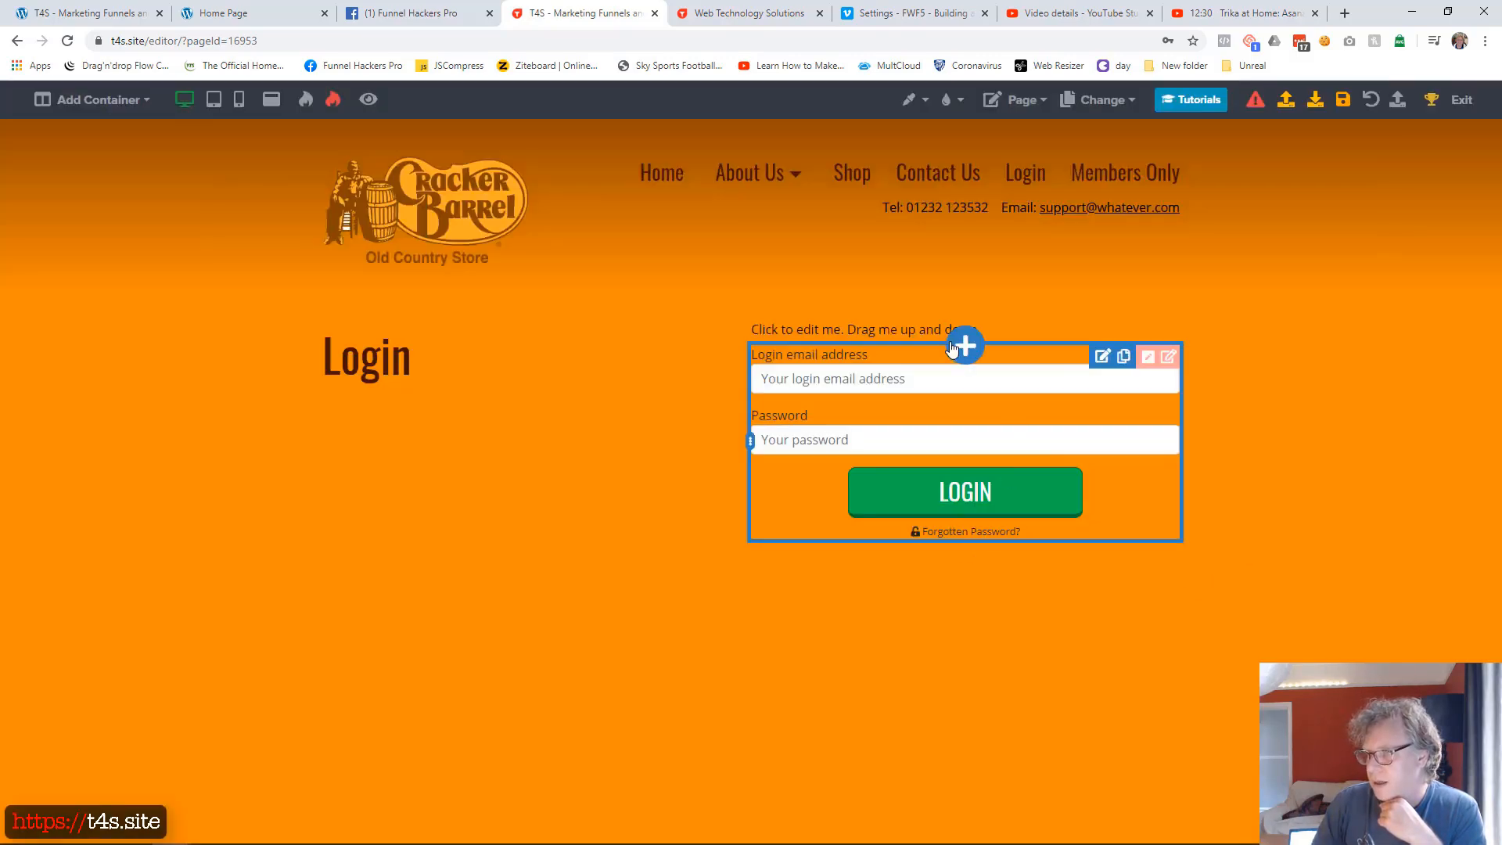
{"action": "left_click", "coordinate": [896, 335]}
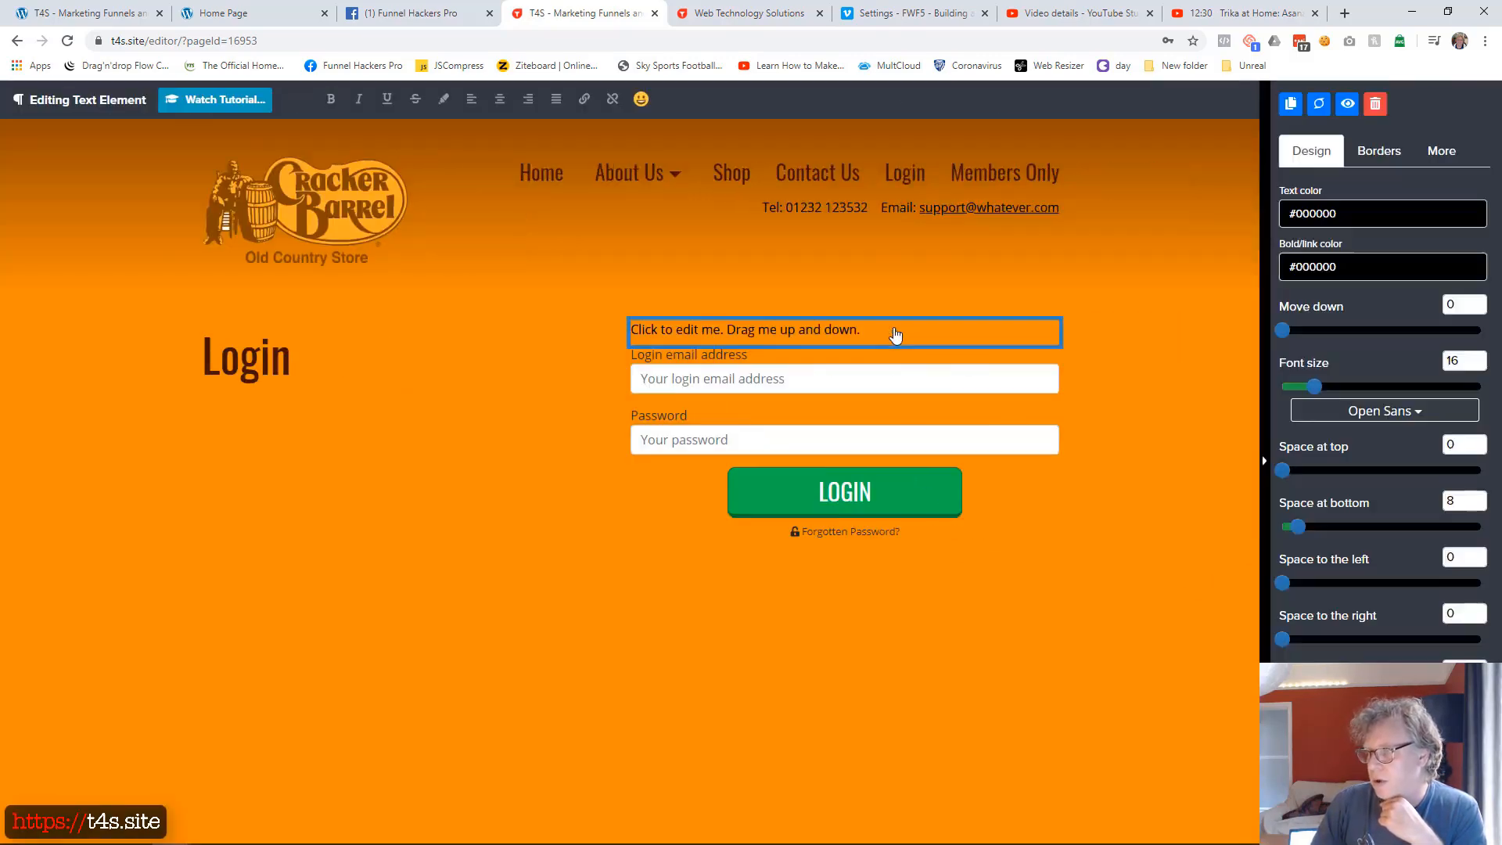
{"action": "left_click", "coordinate": [1375, 104]}
{"action": "left_click", "coordinate": [885, 525]}
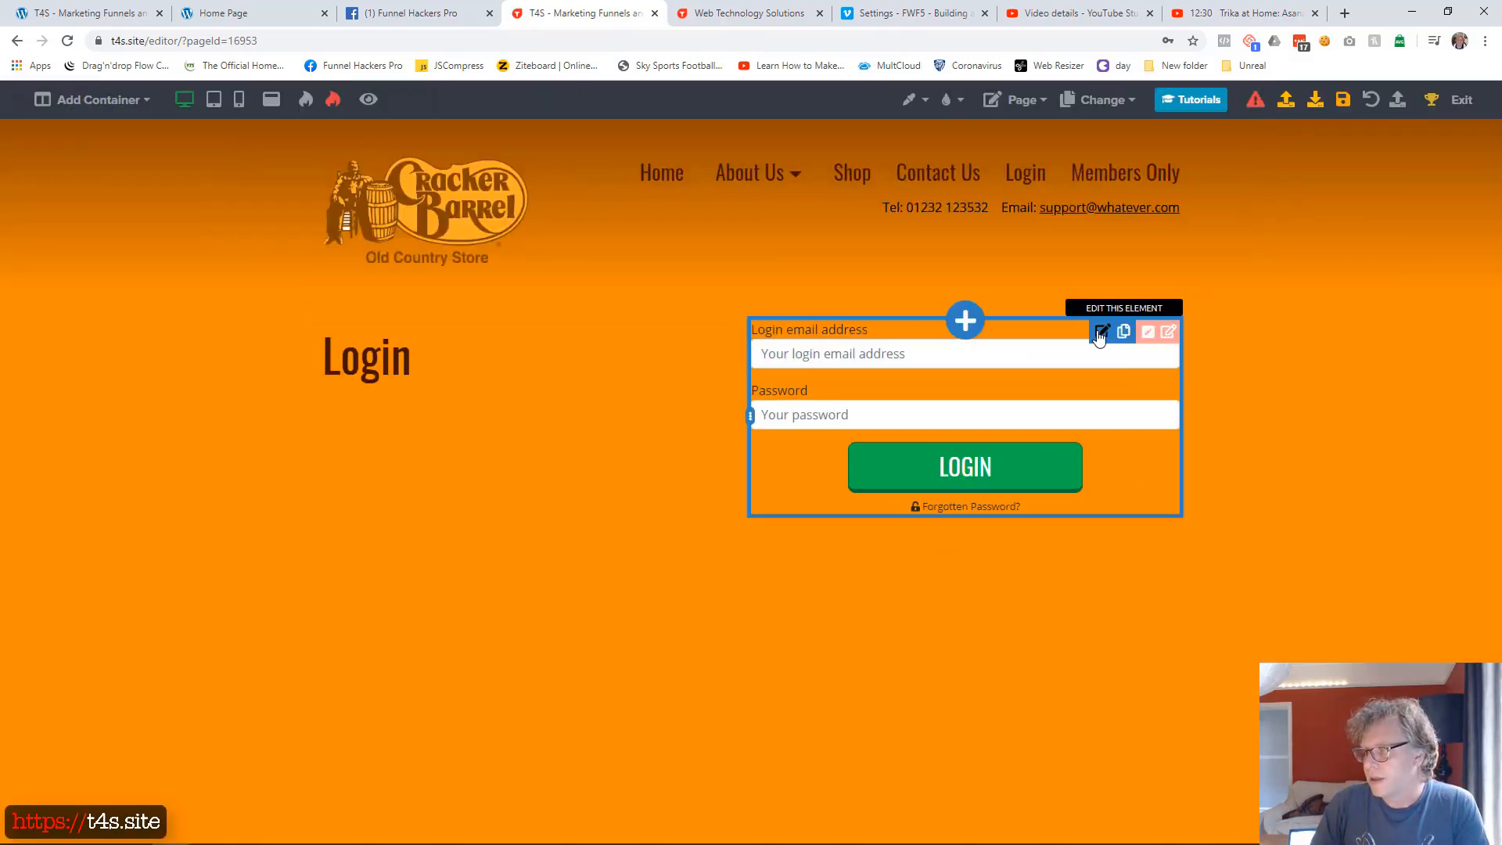
- Style the login form with #401000 text colour, Oswald font and size-24 labels
{"action": "left_click", "coordinate": [1101, 333]}
{"action": "left_click", "coordinate": [1333, 257]}
{"action": "left_click", "coordinate": [1295, 429]}
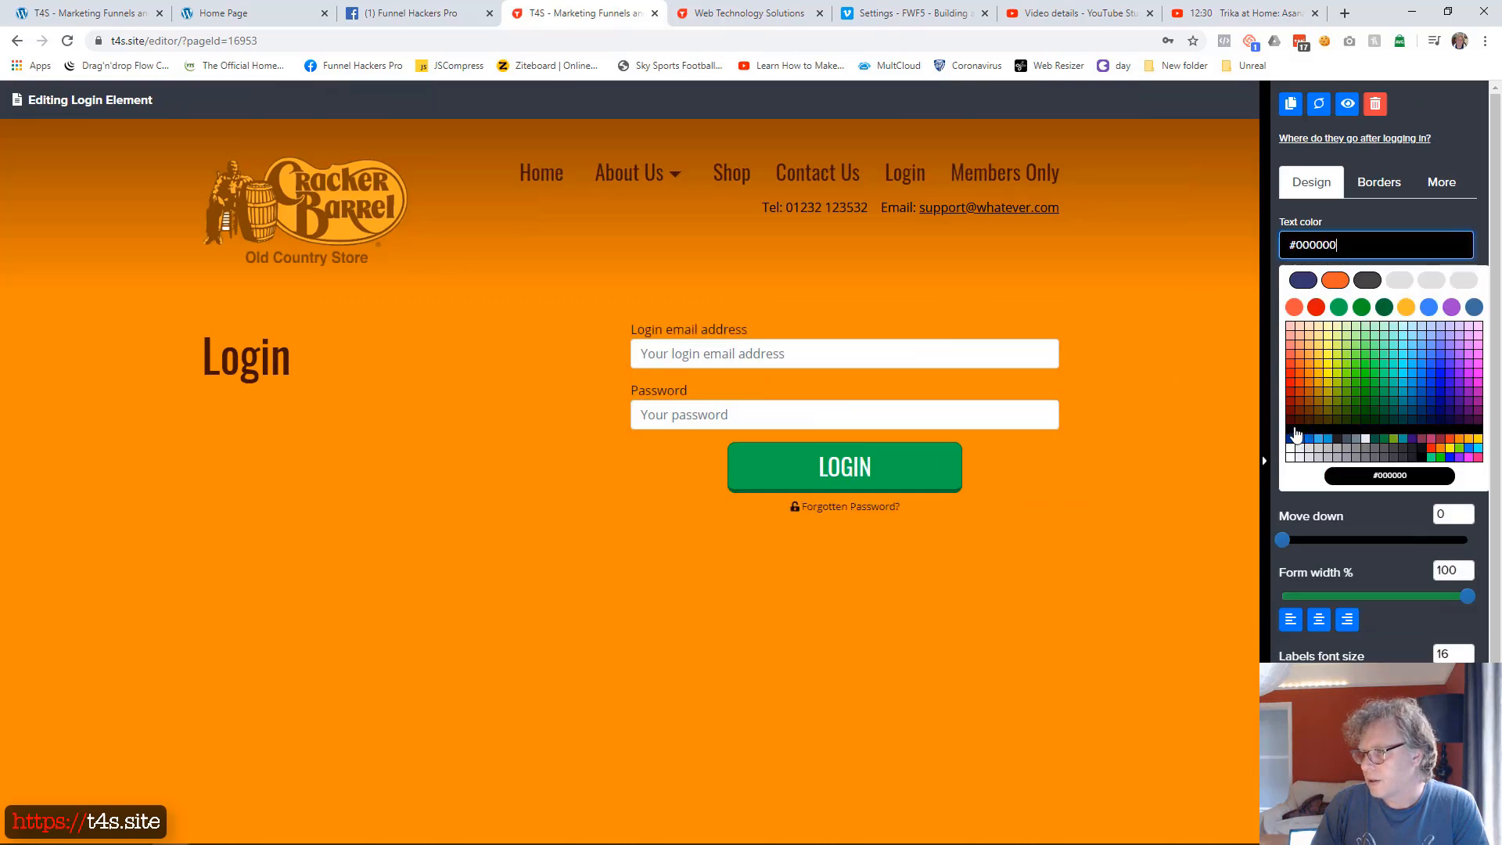
{"action": "left_click", "coordinate": [1300, 421]}
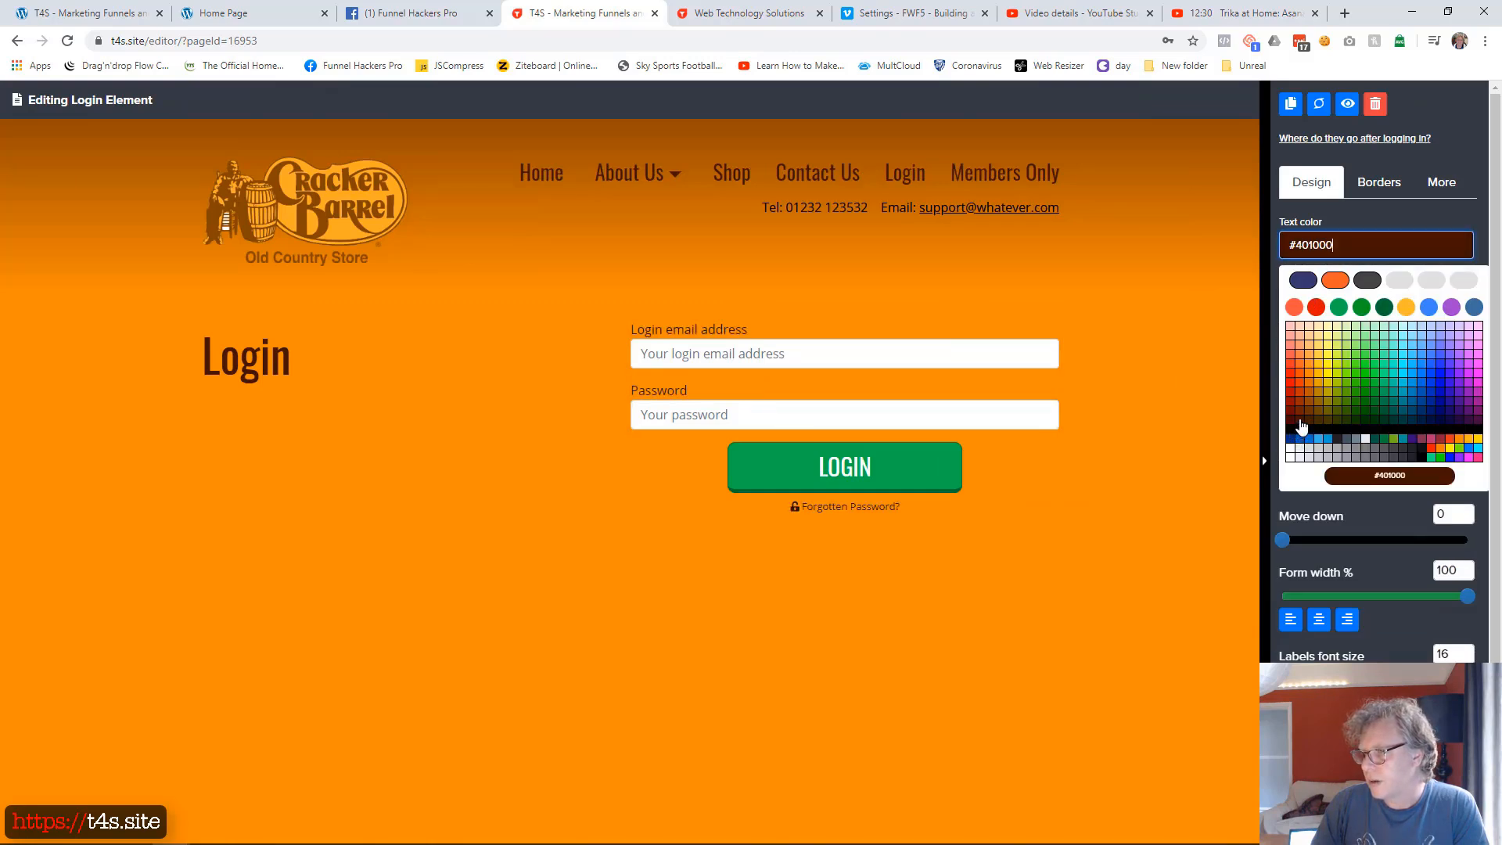
{"action": "left_click", "coordinate": [1299, 421]}
{"action": "left_click", "coordinate": [1356, 532]}
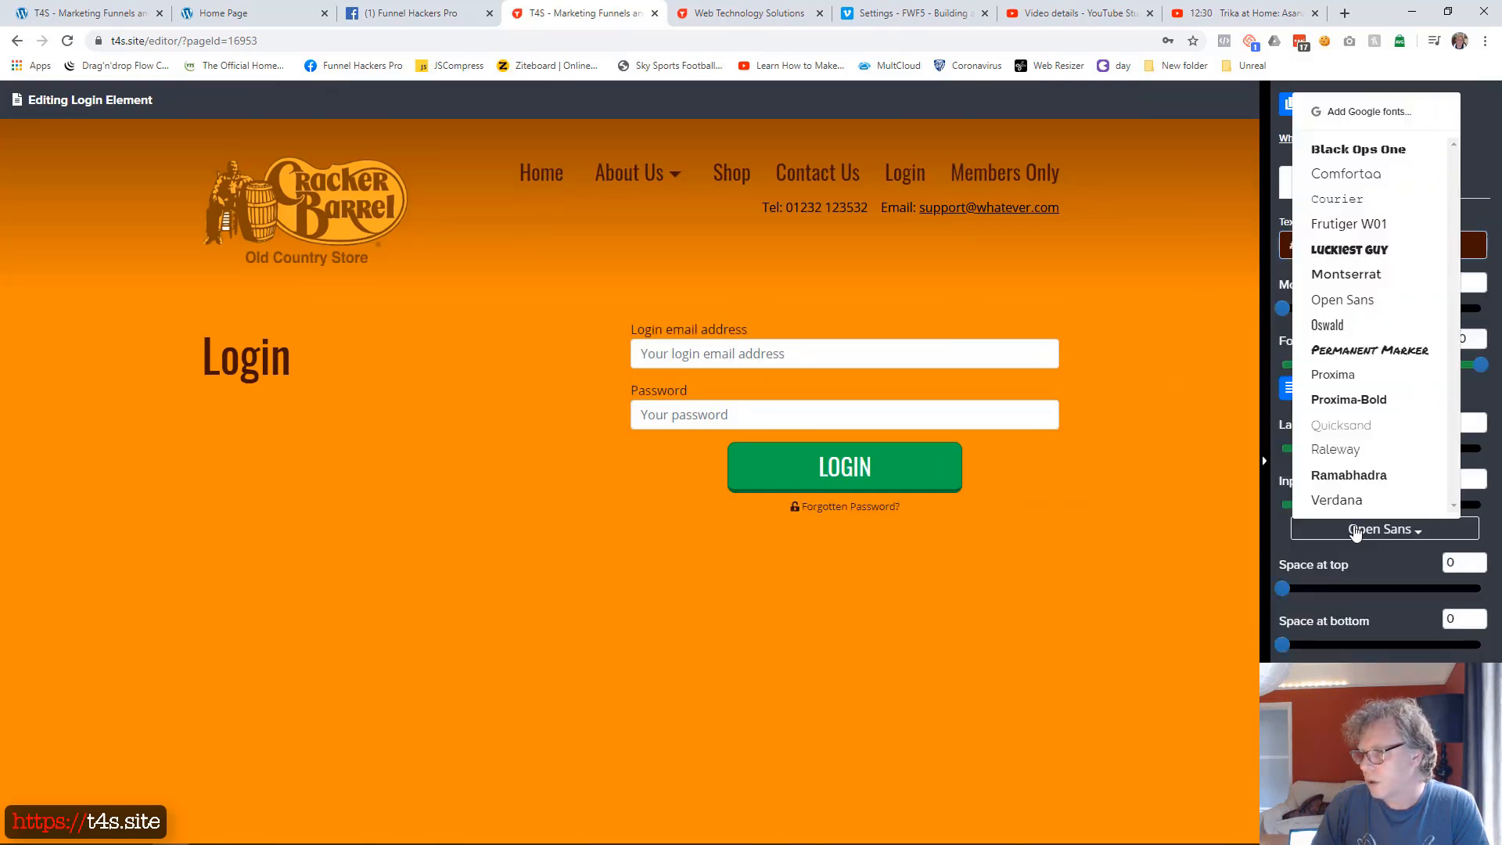
{"action": "left_click", "coordinate": [1341, 329]}
{"action": "left_click_drag", "start_coordinate": [1316, 450], "coordinate": [1331, 449]}
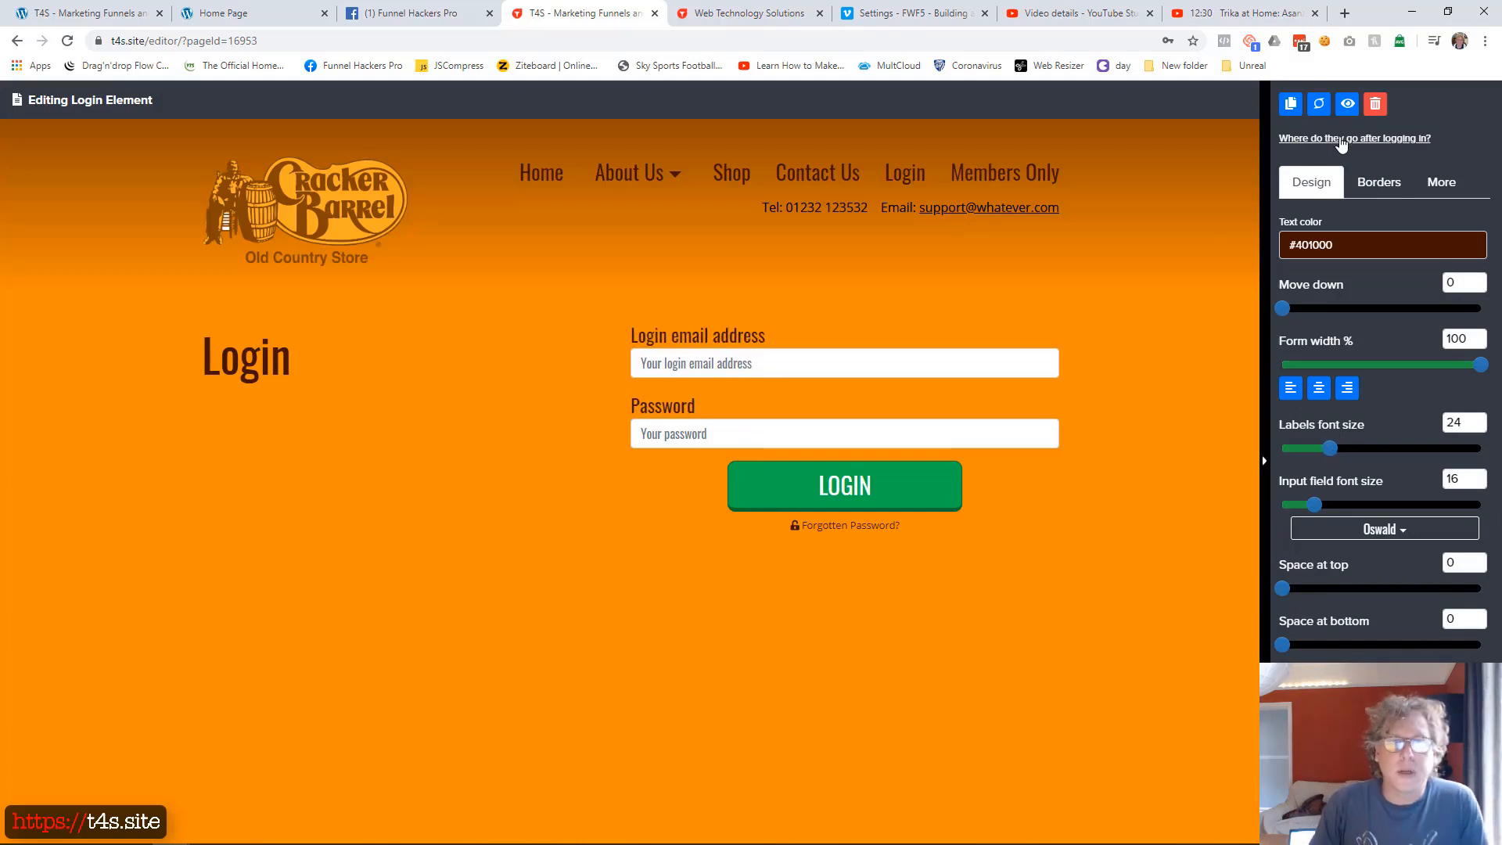
- Set the after-login redirect to the Members Only page and save the page
{"action": "left_click", "coordinate": [1341, 139]}
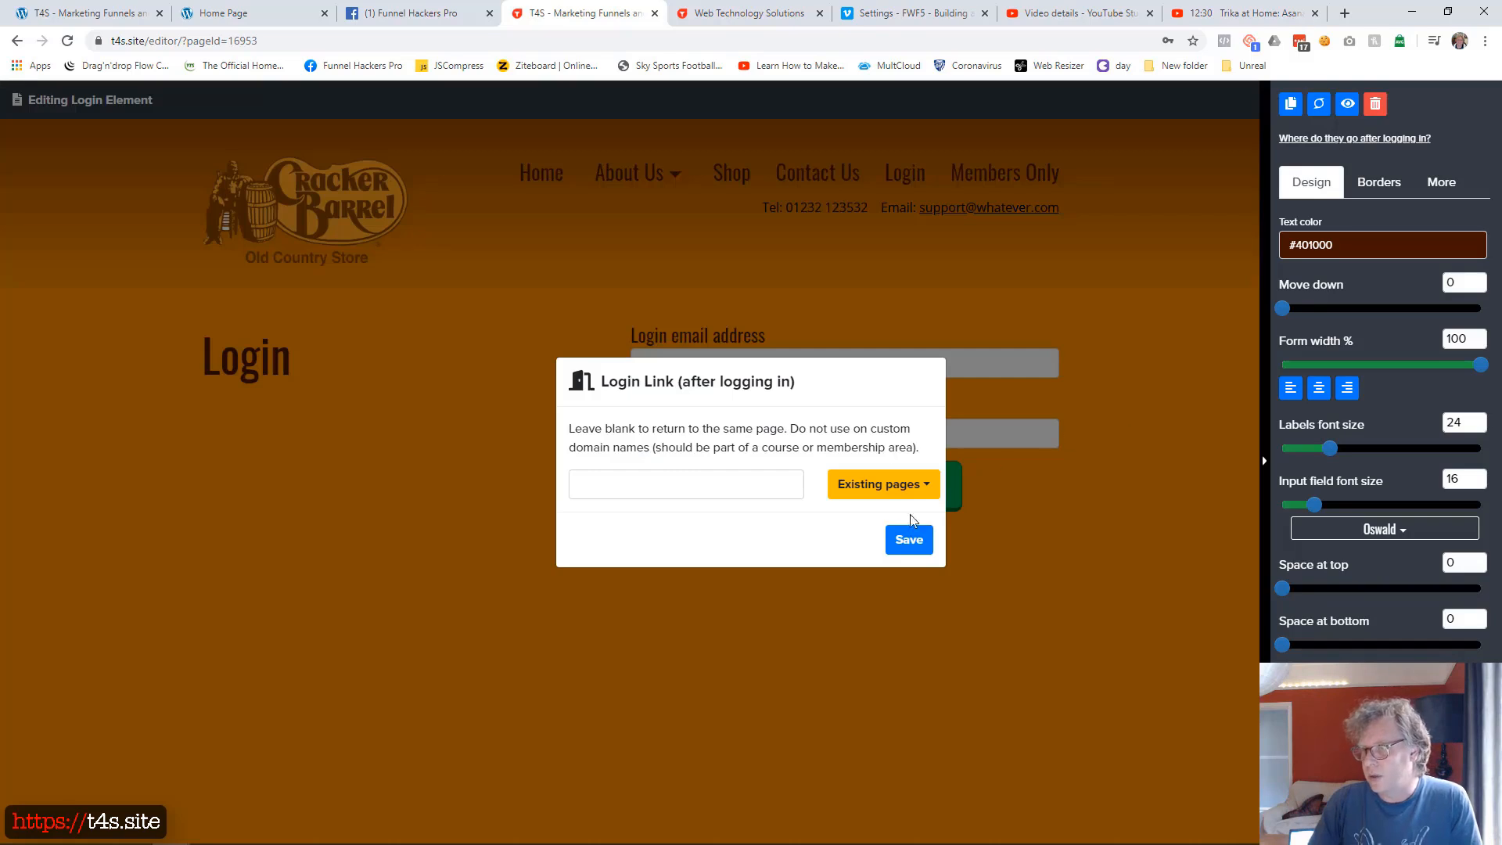
{"action": "left_click", "coordinate": [892, 499]}
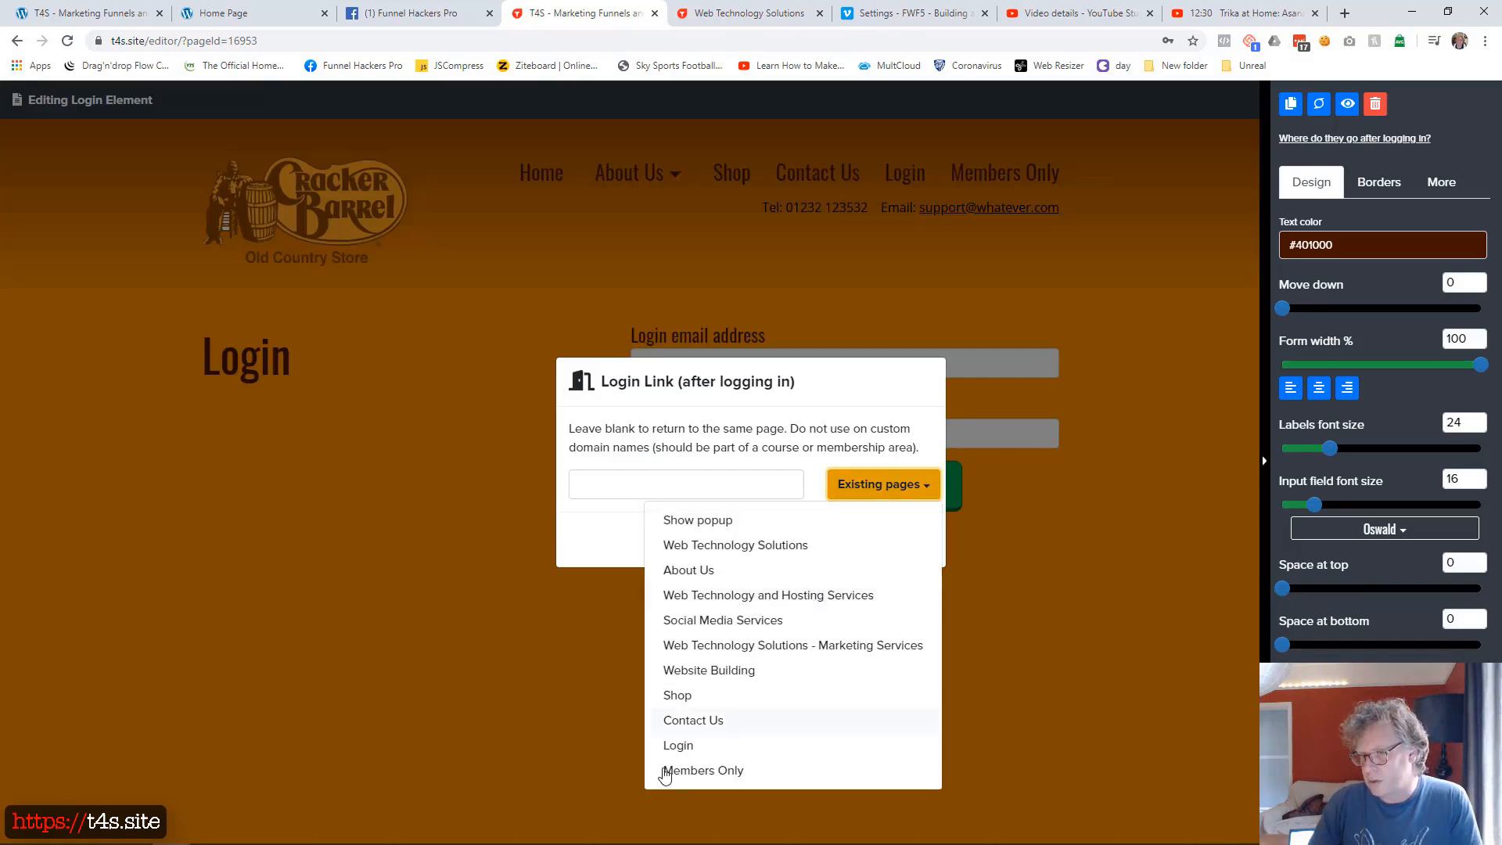
{"action": "left_click", "coordinate": [708, 773]}
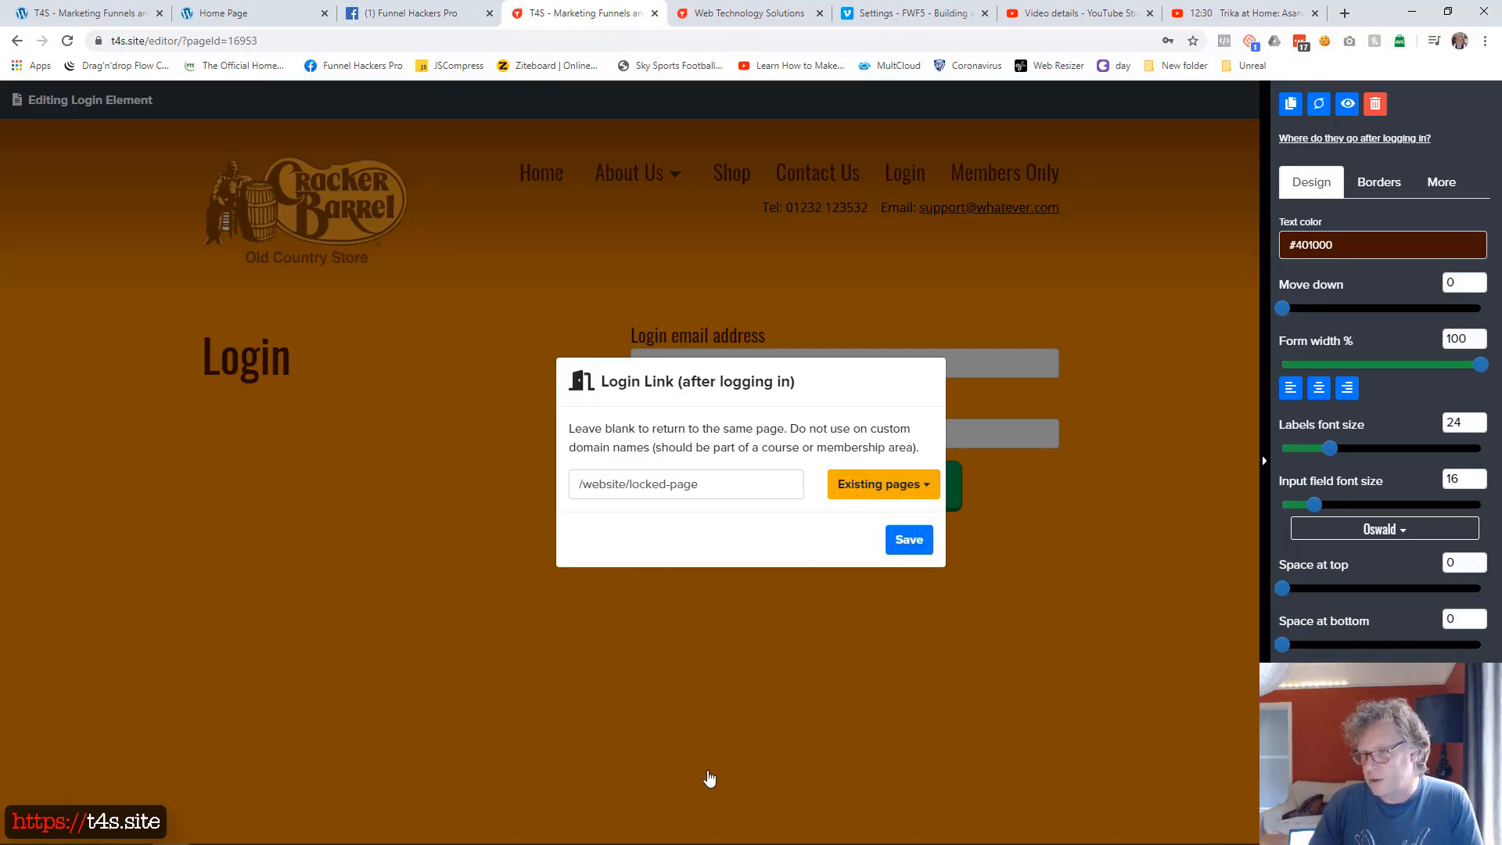
{"action": "left_click", "coordinate": [927, 540]}
{"action": "left_click", "coordinate": [1093, 574]}
{"action": "left_click", "coordinate": [1344, 99]}
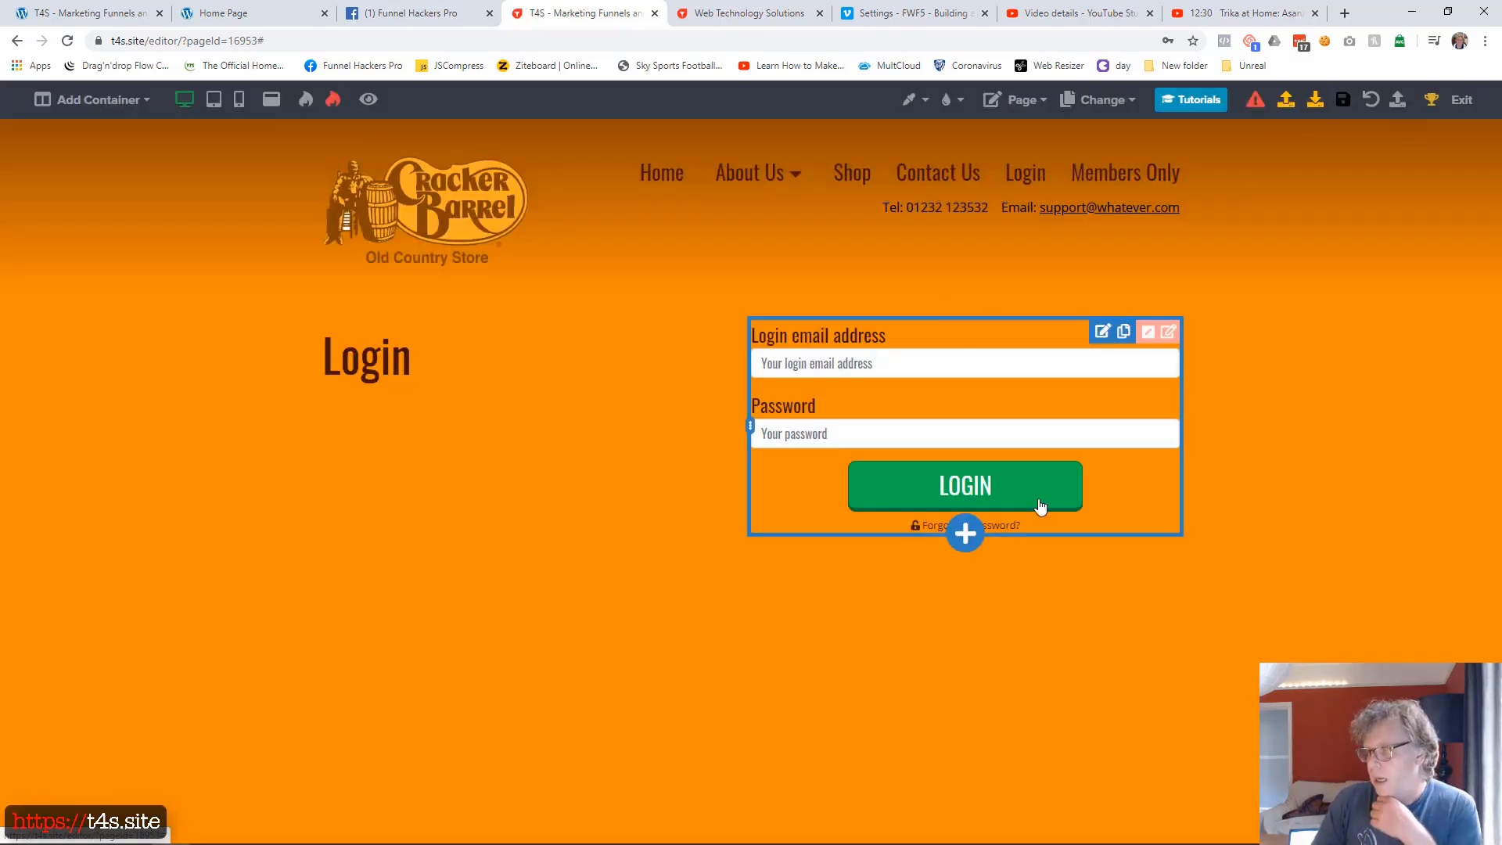
- Give the LOGIN button a #401000 background and a #663300 rollover colour
{"action": "left_click", "coordinate": [1016, 485]}
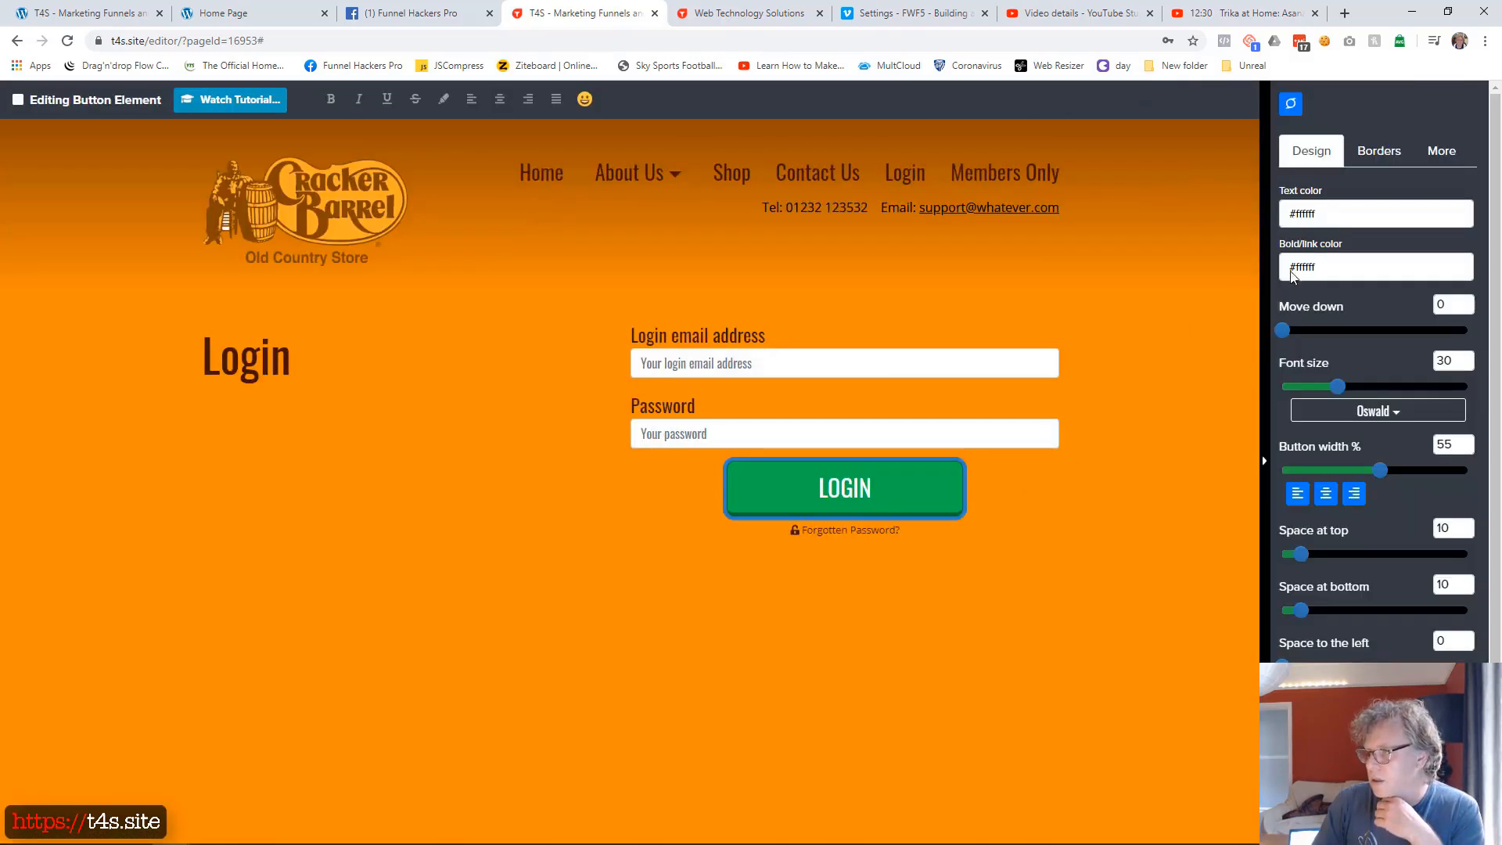
{"action": "left_click", "coordinate": [1441, 151]}
{"action": "left_click", "coordinate": [1346, 222]}
{"action": "left_click", "coordinate": [1303, 438]}
{"action": "left_click", "coordinate": [1303, 446]}
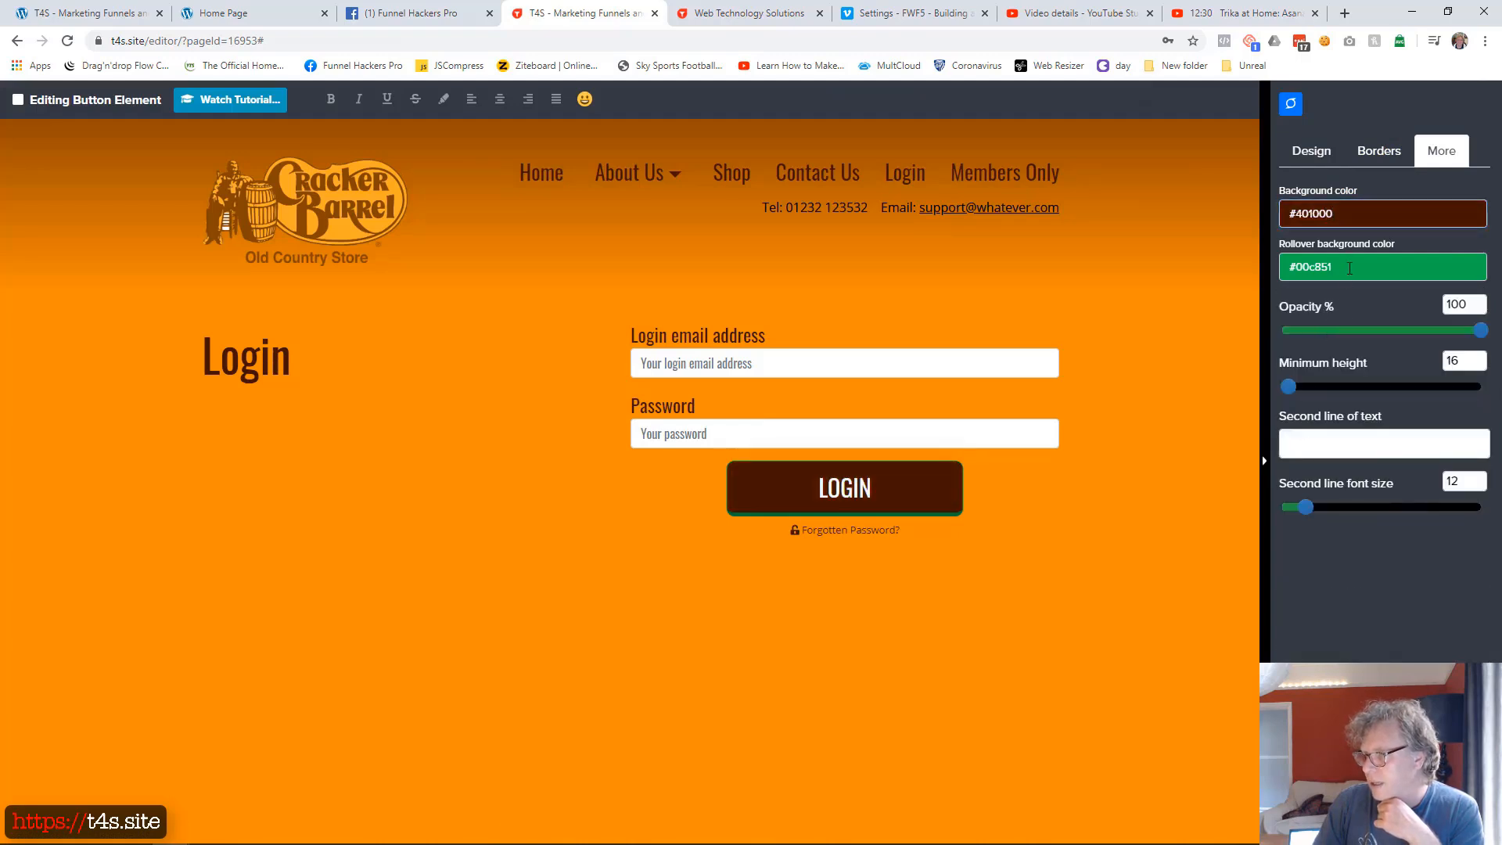
{"action": "left_click", "coordinate": [1350, 269]}
{"action": "left_click", "coordinate": [1313, 431]}
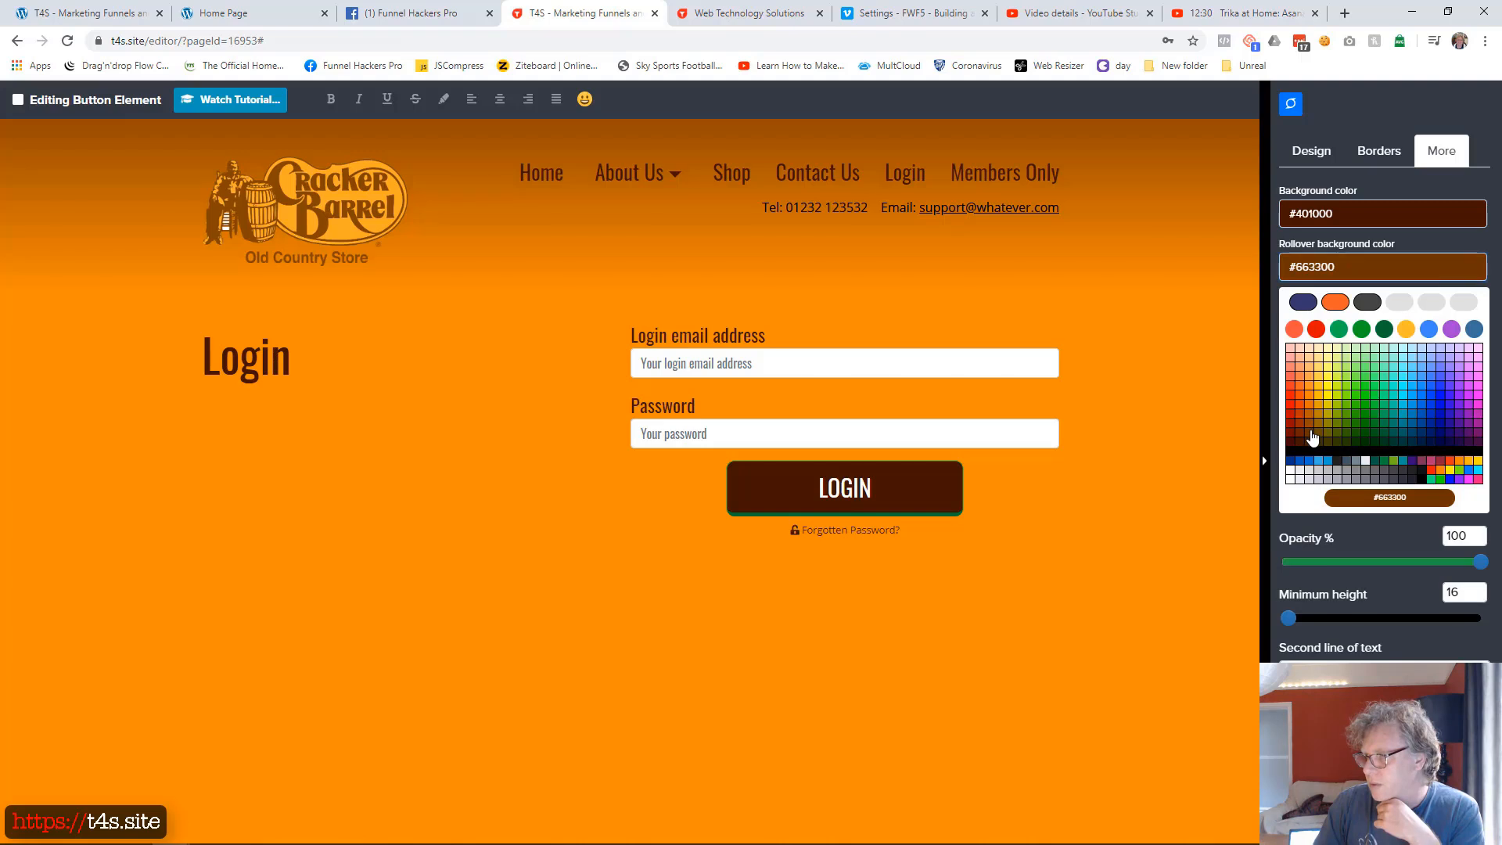
- Give the button a black #000000 border, no shadow, and push-in when clicked
{"action": "left_click", "coordinate": [1382, 157]}
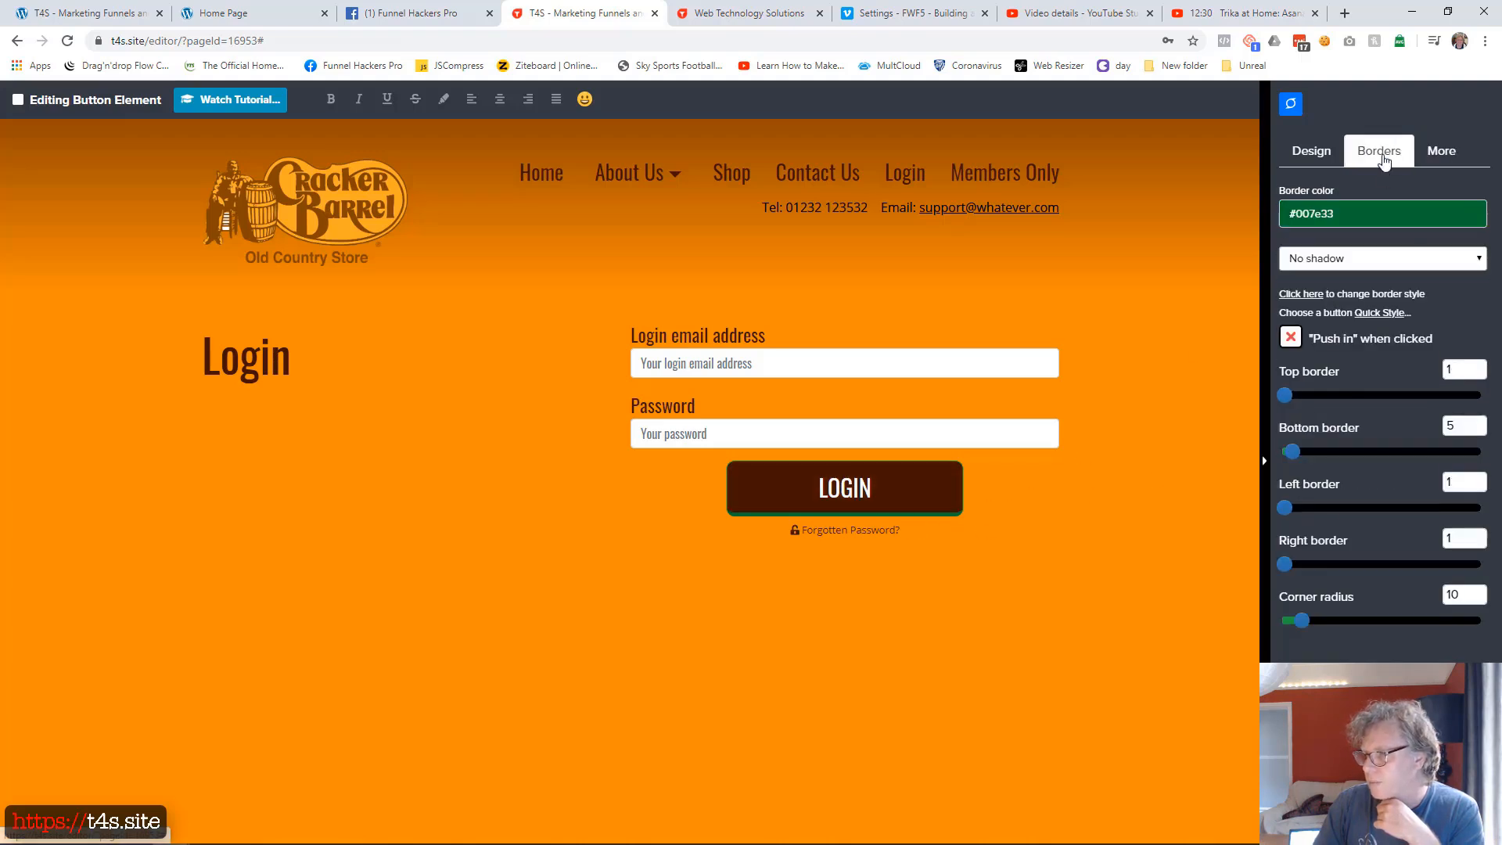
{"action": "left_click", "coordinate": [1343, 225]}
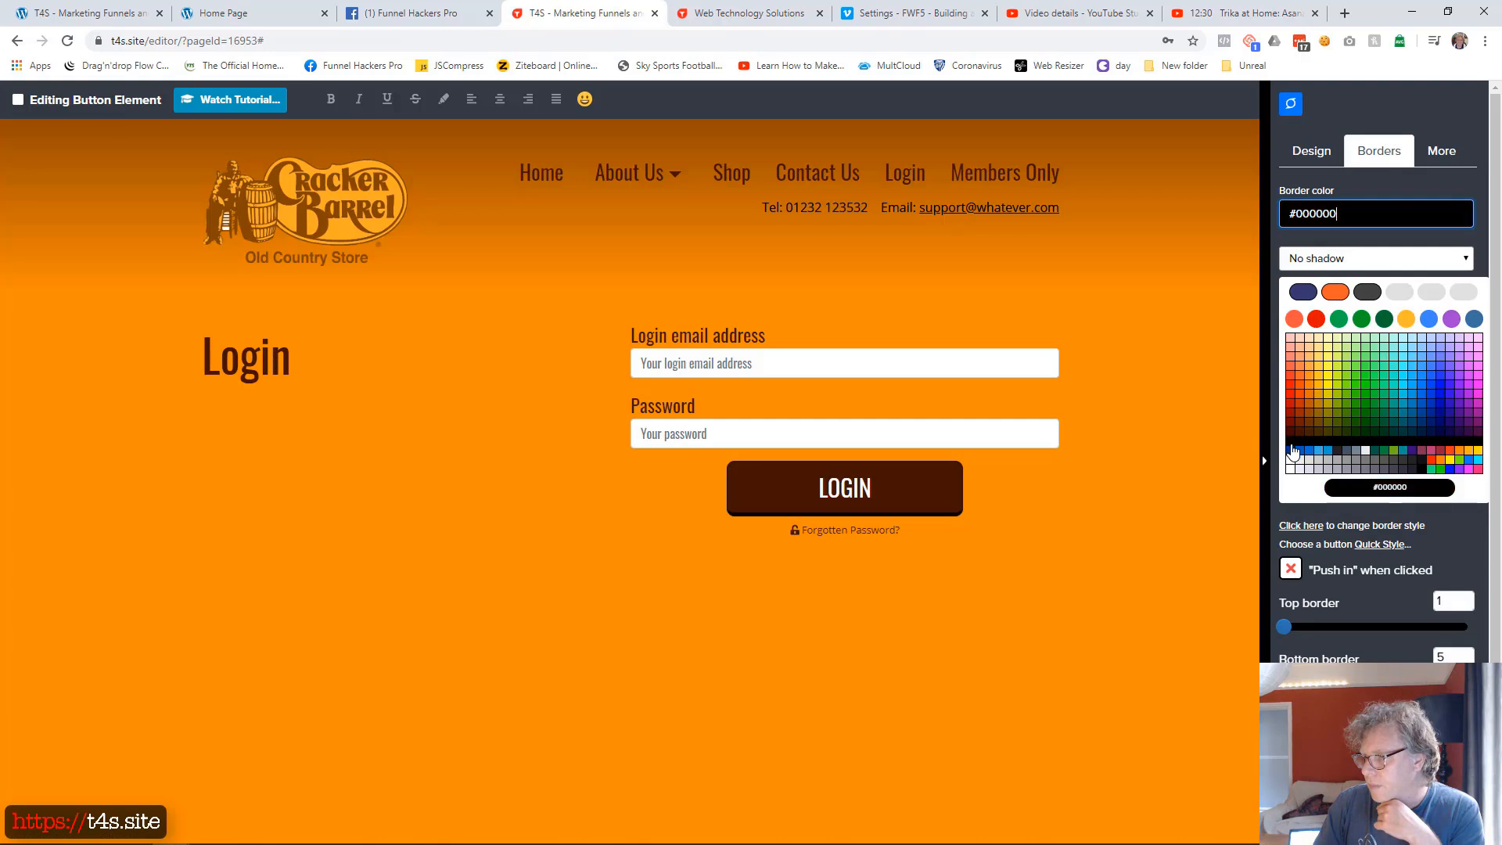
{"action": "left_click", "coordinate": [1292, 444]}
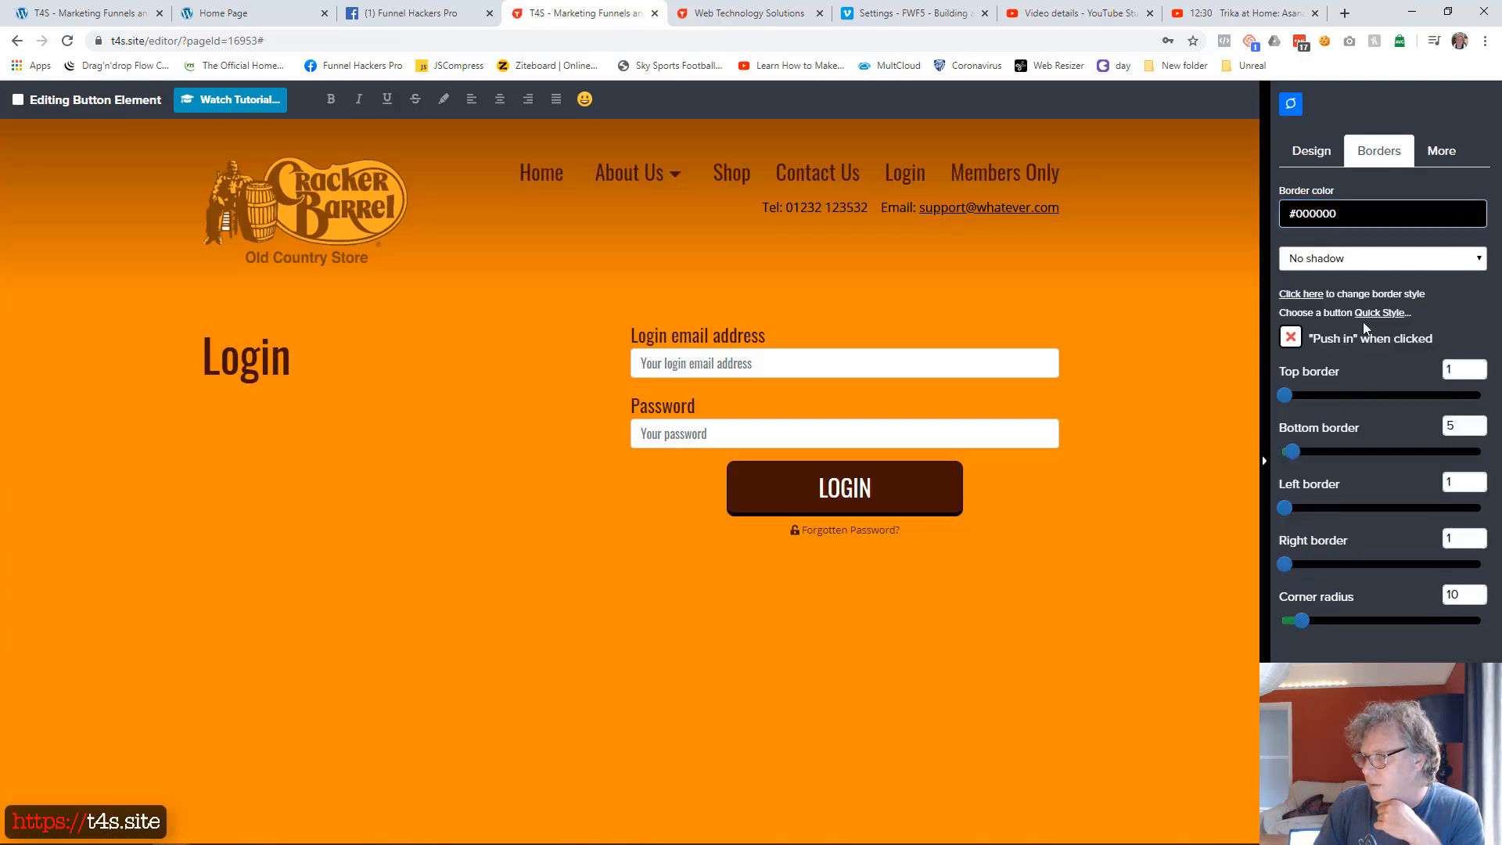
{"action": "left_click", "coordinate": [1321, 261]}
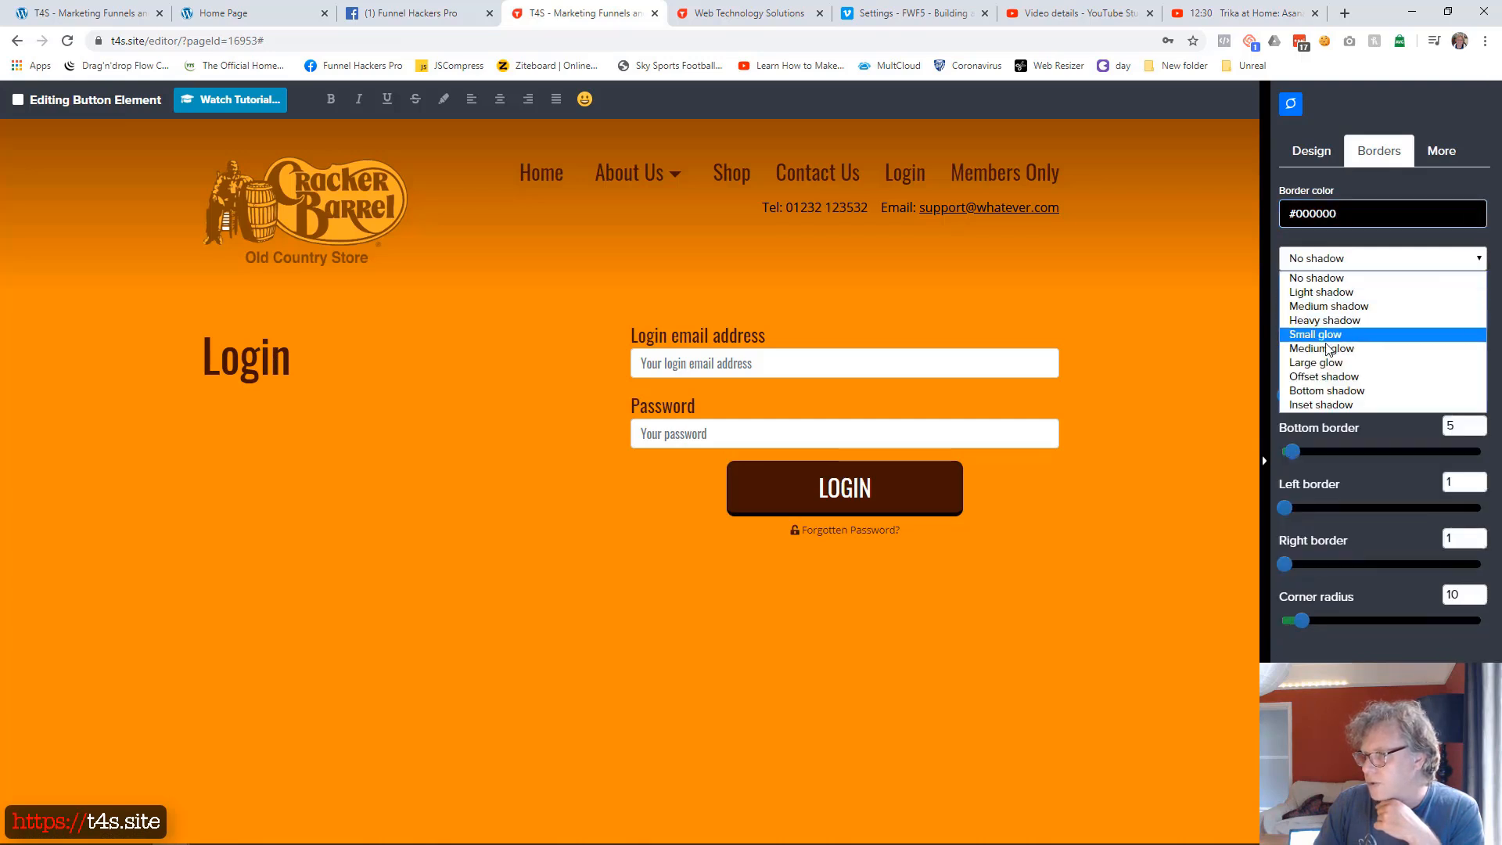
{"action": "left_click", "coordinate": [1327, 349]}
{"action": "left_click", "coordinate": [1327, 264]}
{"action": "left_click", "coordinate": [1327, 278]}
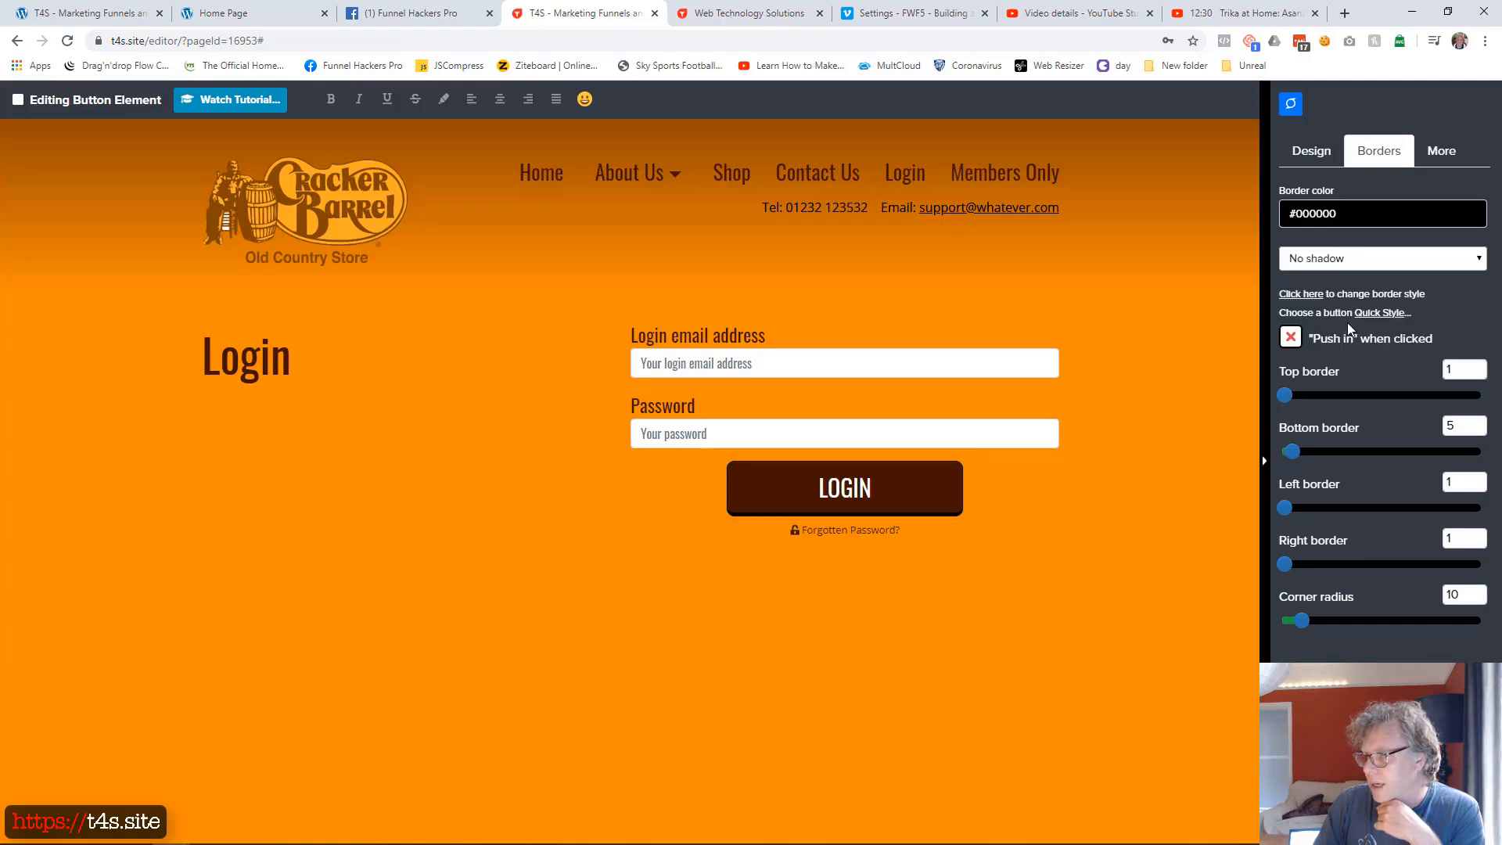
{"action": "left_click", "coordinate": [1291, 339]}
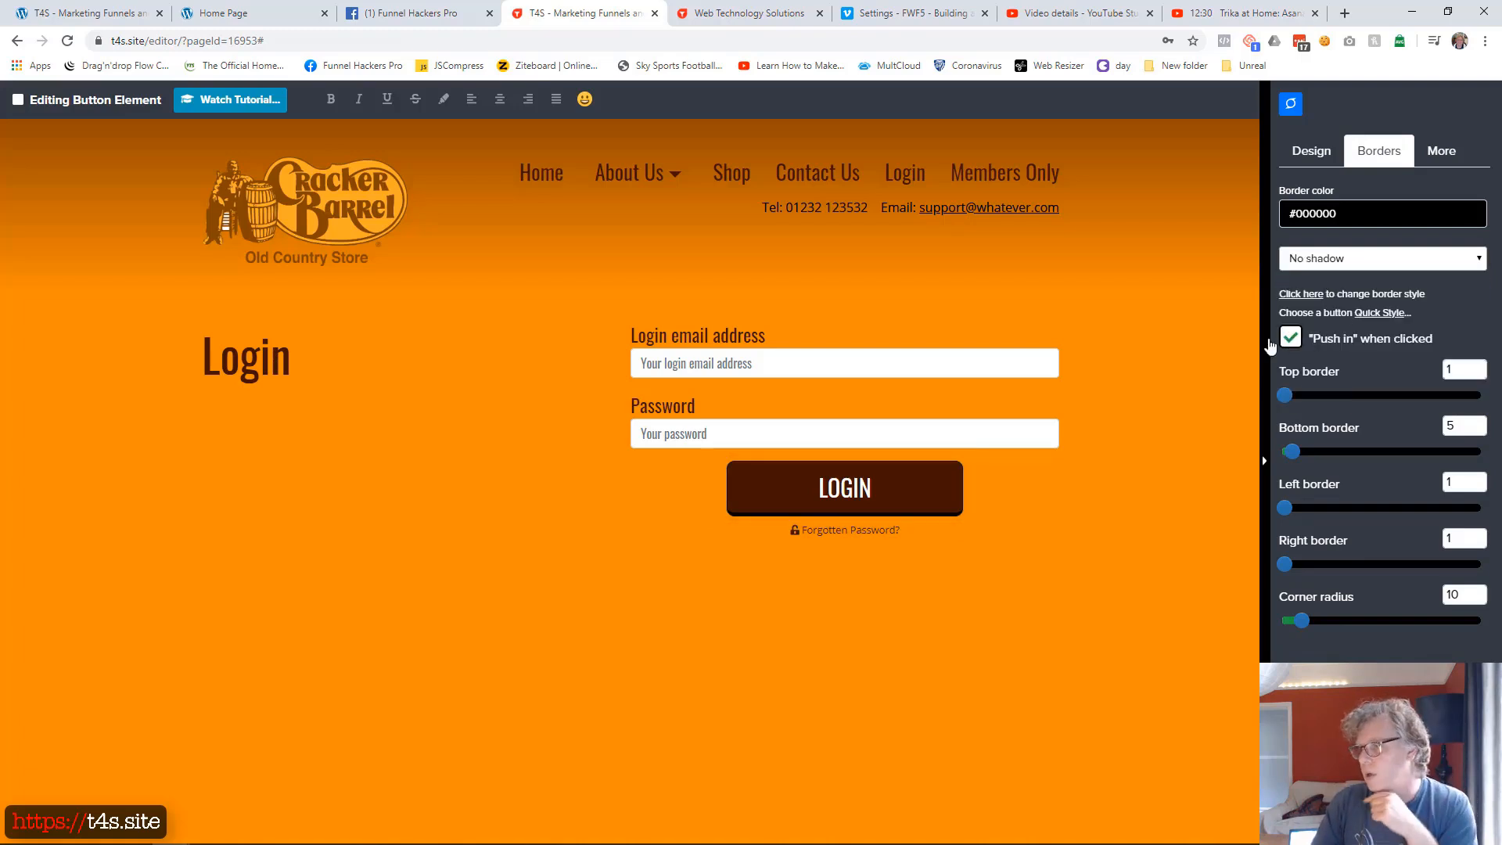
{"action": "left_click", "coordinate": [1180, 535]}
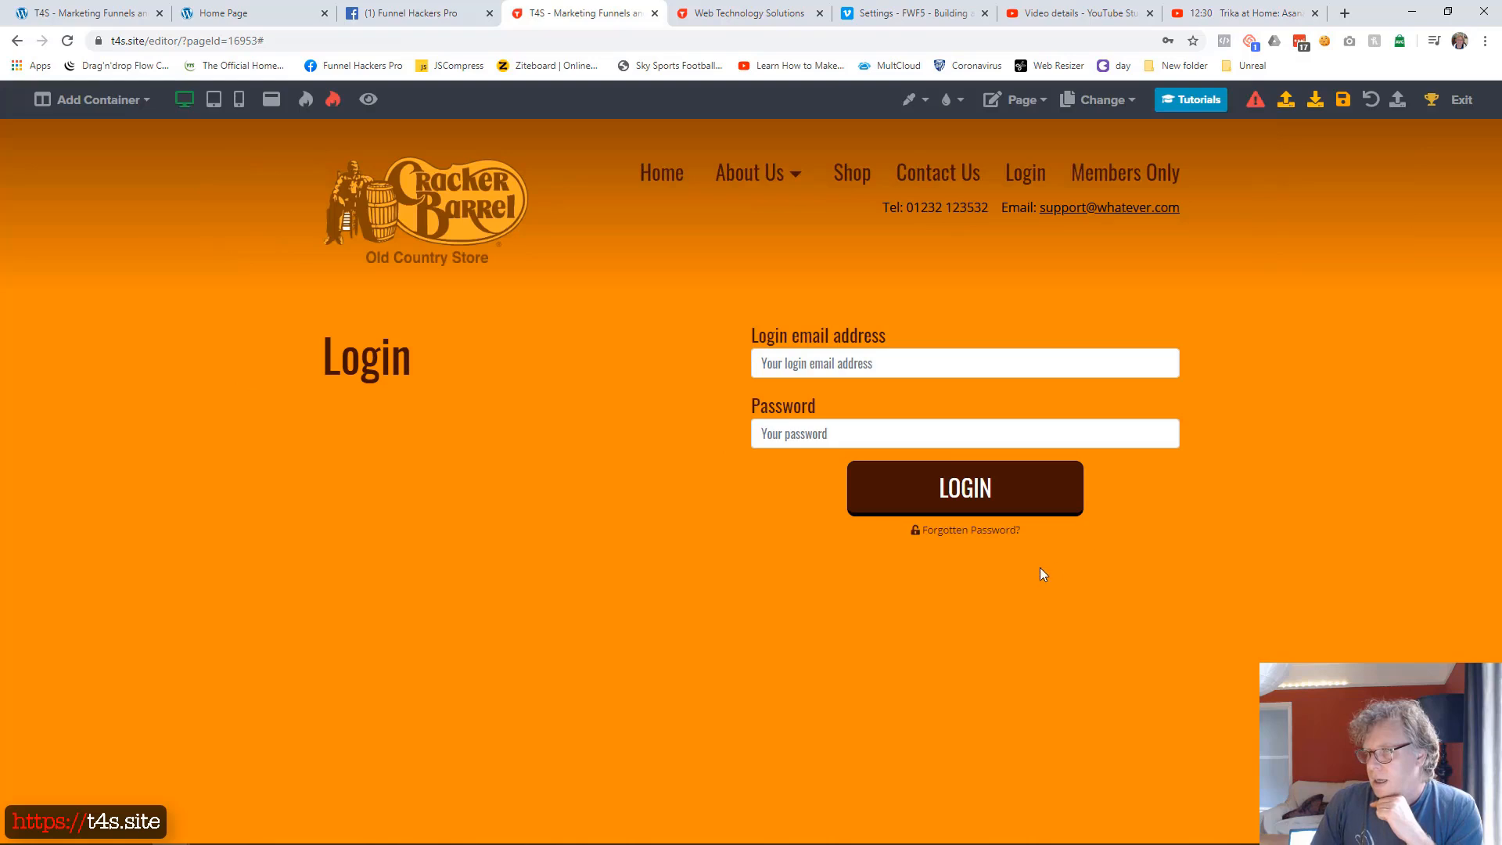
- Widen the login form to the left, save, and preview at tablet and mobile widths
{"action": "left_click_drag", "start_coordinate": [751, 429], "coordinate": [619, 429]}
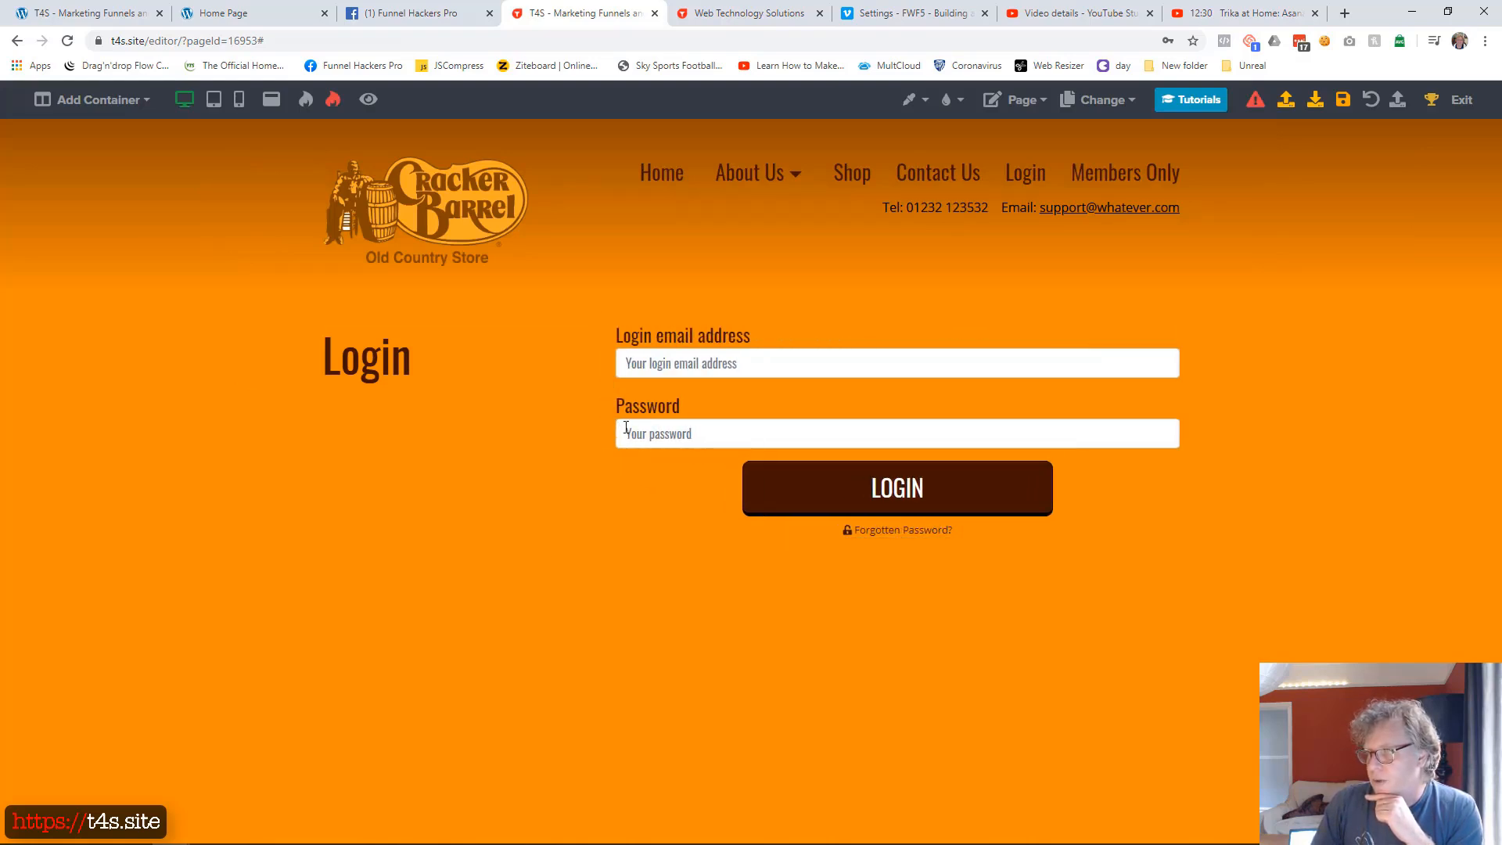
{"action": "left_click", "coordinate": [1342, 99]}
{"action": "left_click", "coordinate": [214, 100]}
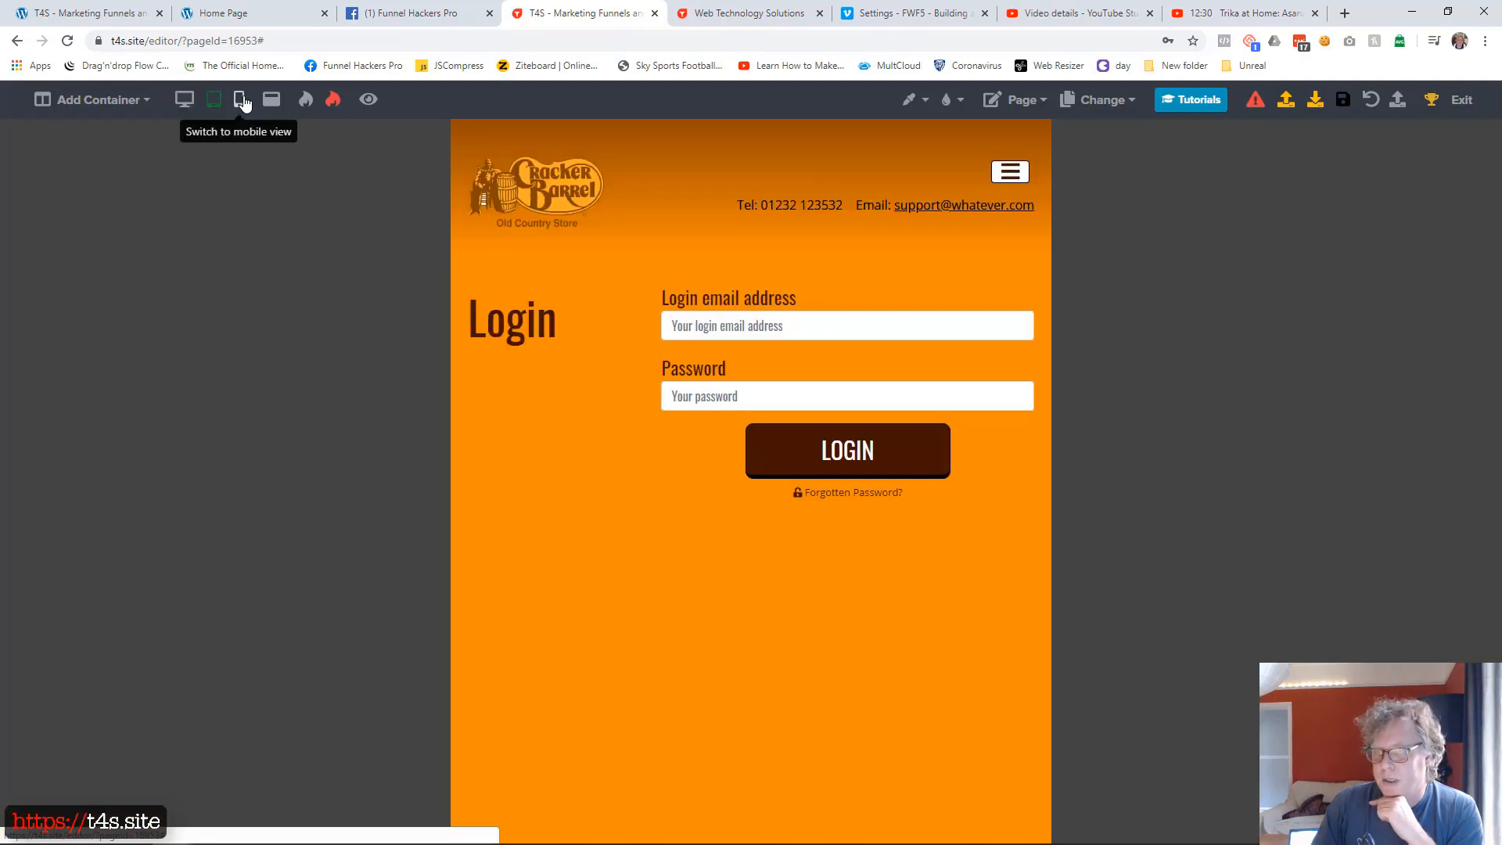
{"action": "left_click", "coordinate": [240, 100]}
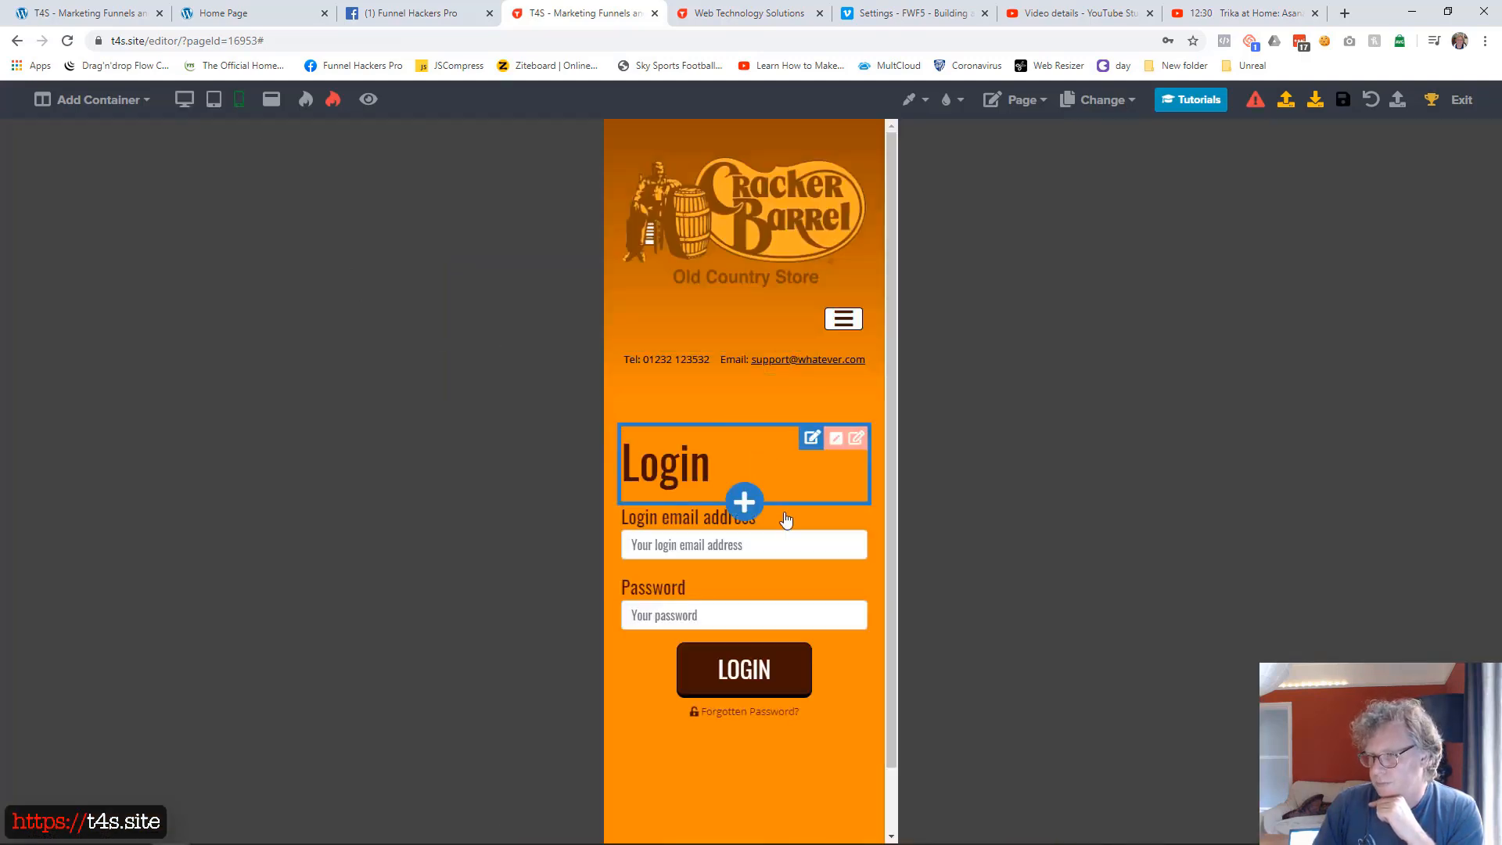
- In mobile view, shift the login form down a little
{"action": "left_click", "coordinate": [811, 516]}
{"action": "left_click_drag", "start_coordinate": [1291, 310], "coordinate": [1325, 310]}
{"action": "left_click", "coordinate": [1068, 459]}
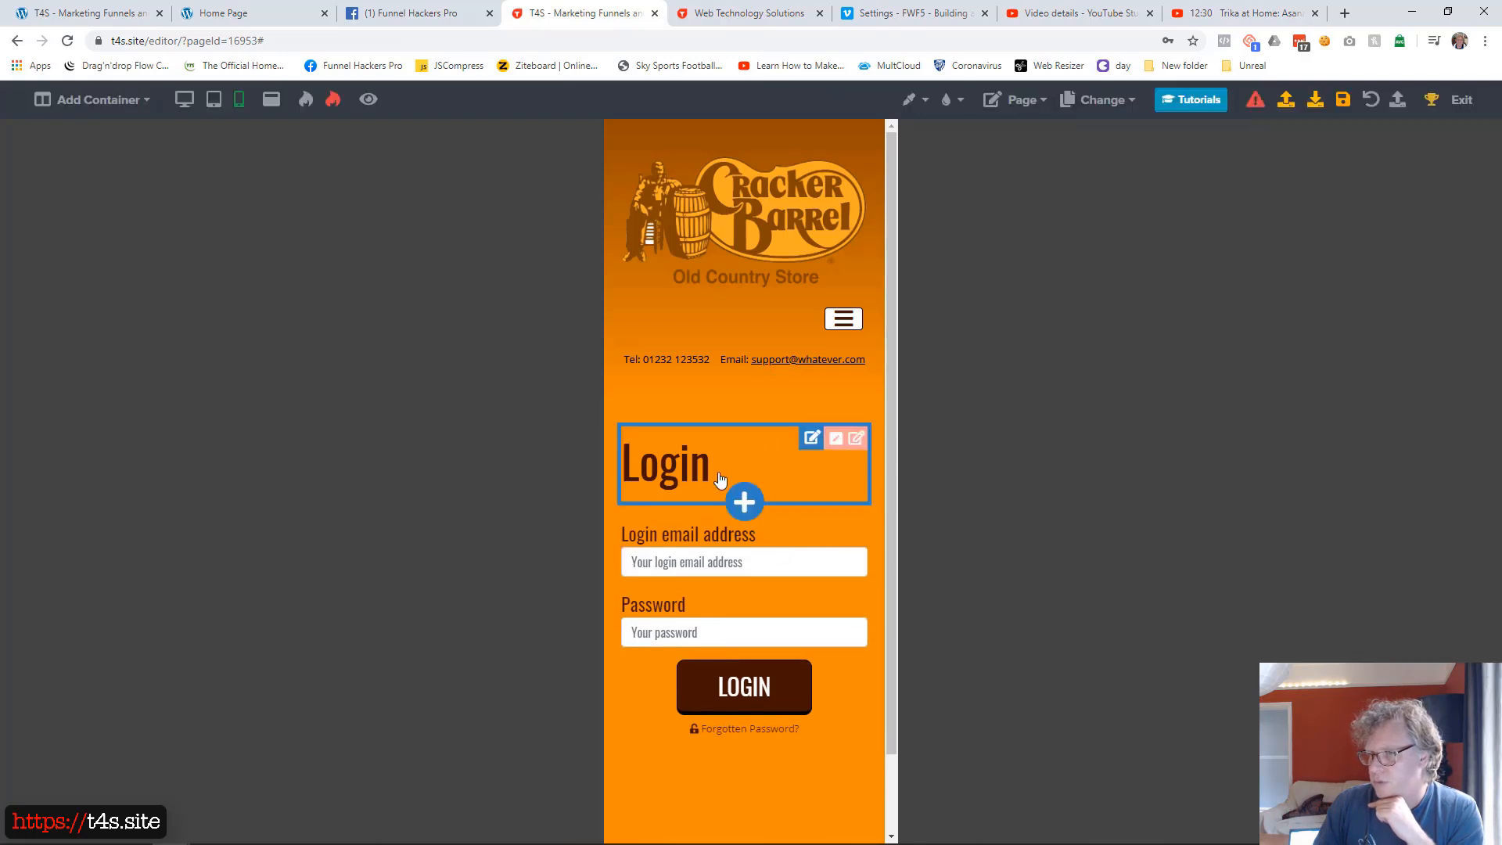
{"action": "left_click", "coordinate": [661, 482]}
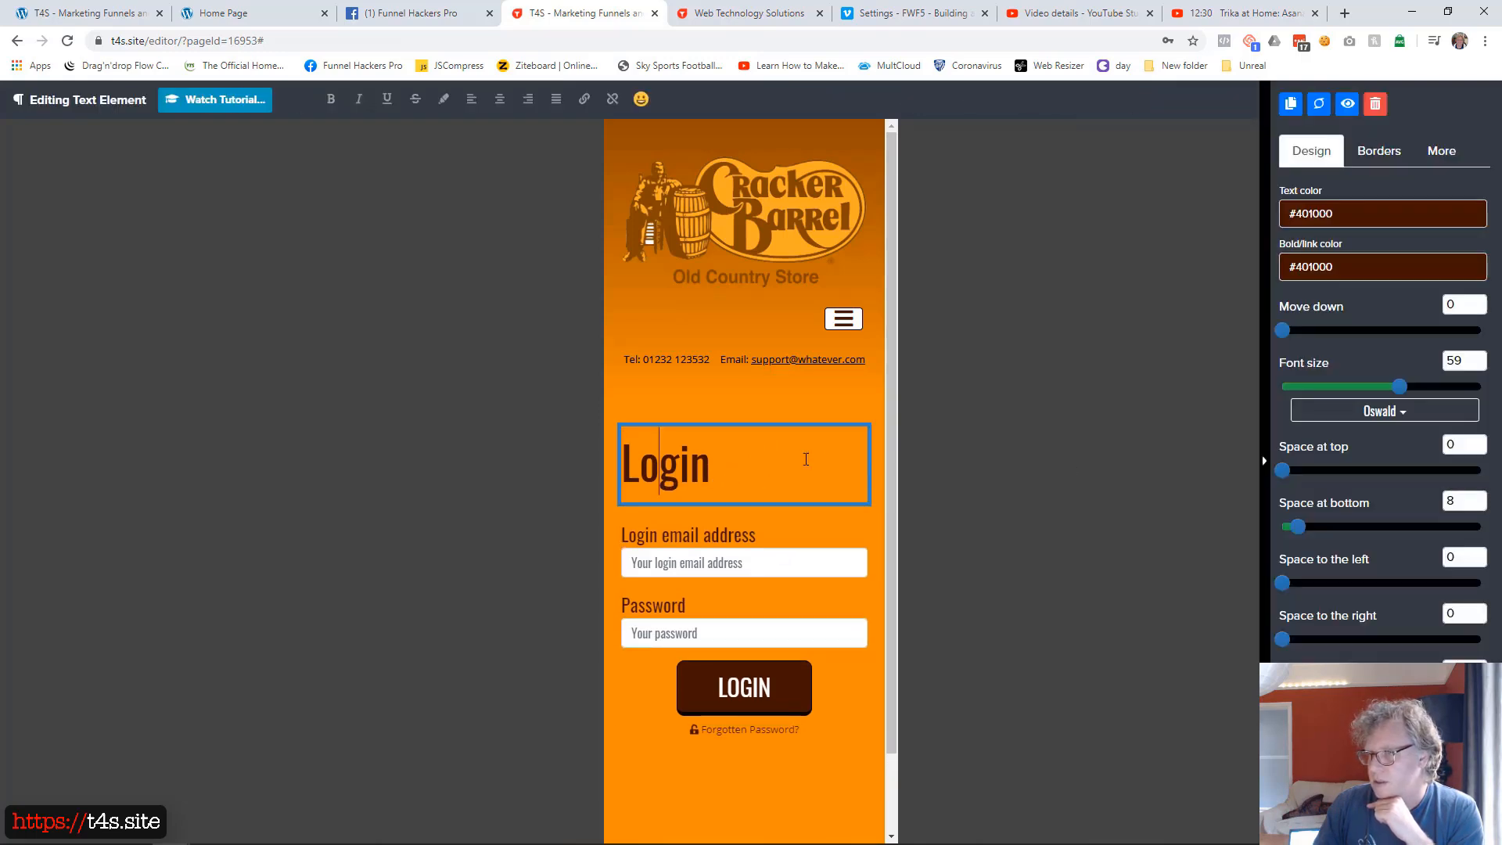
{"action": "left_click", "coordinate": [988, 445]}
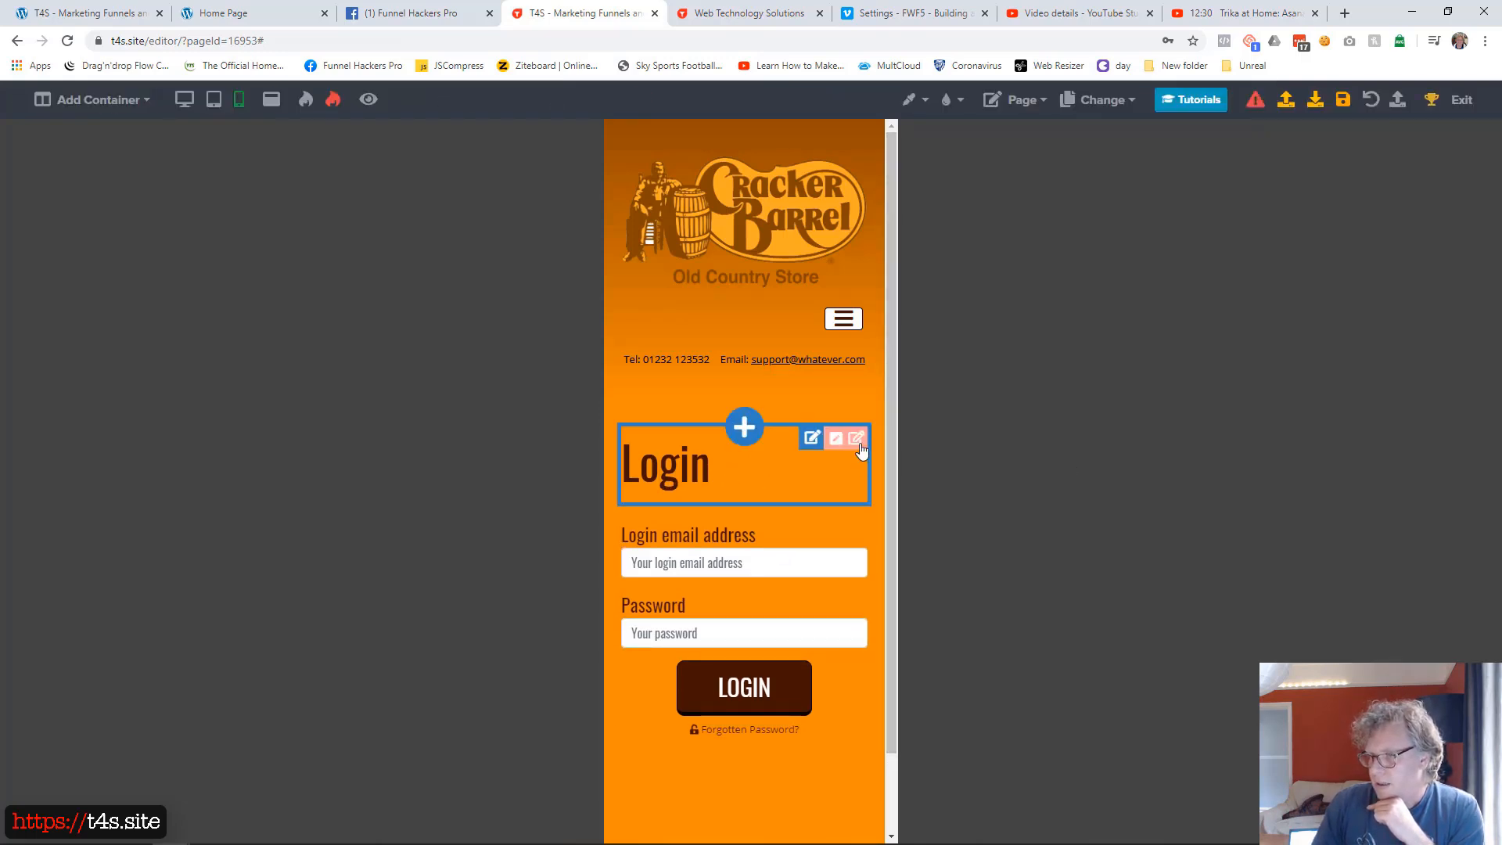
- Set the LOGIN button width to 100% so it spans the whole form
{"action": "left_click", "coordinate": [857, 439]}
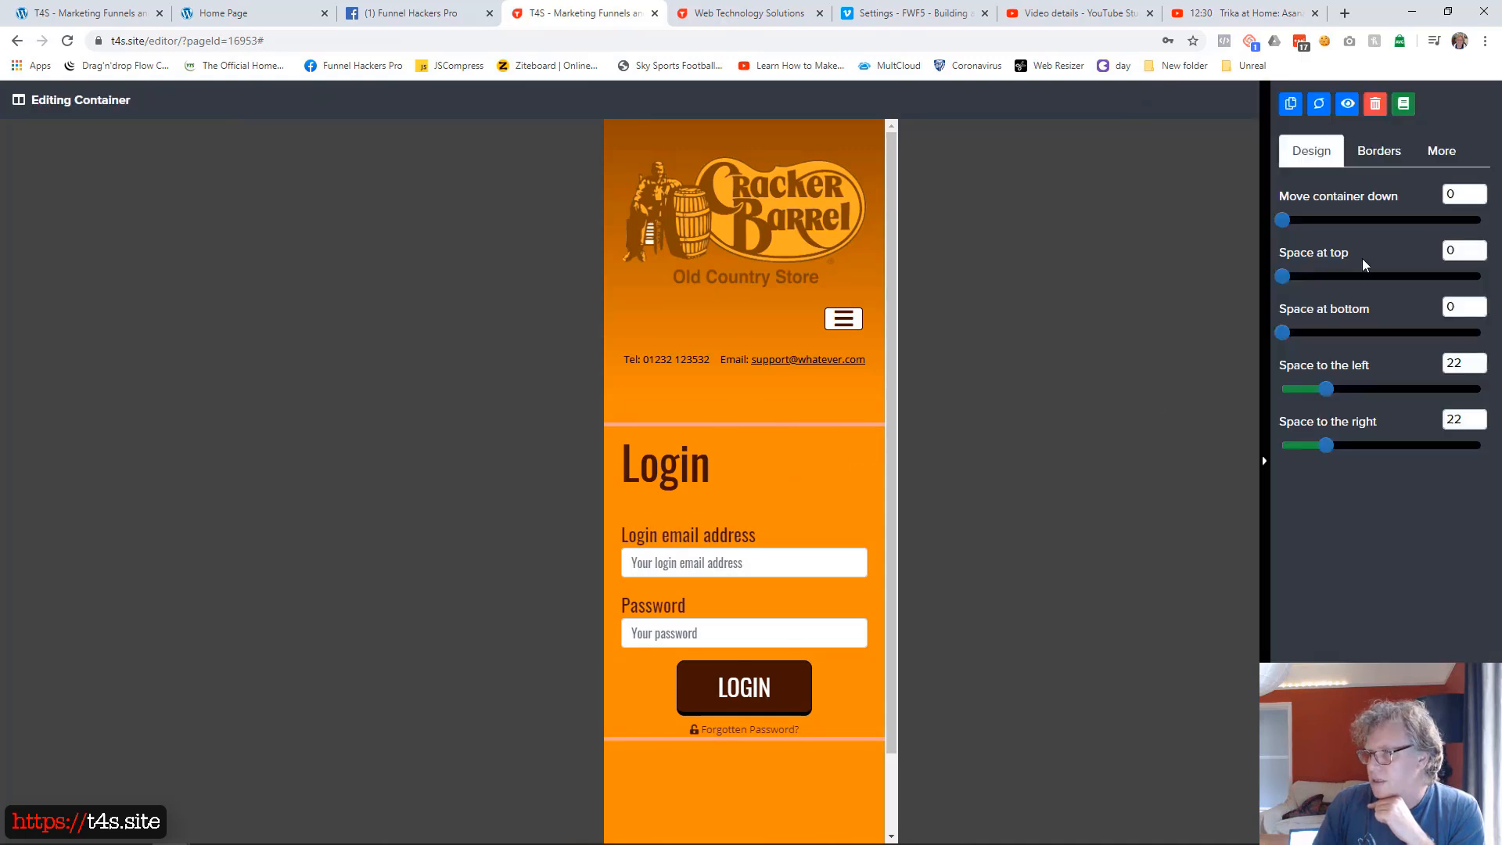
{"action": "left_click", "coordinate": [1133, 335]}
{"action": "scroll", "coordinate": [798, 461], "scroll_direction": "down", "scroll_amount": 1}
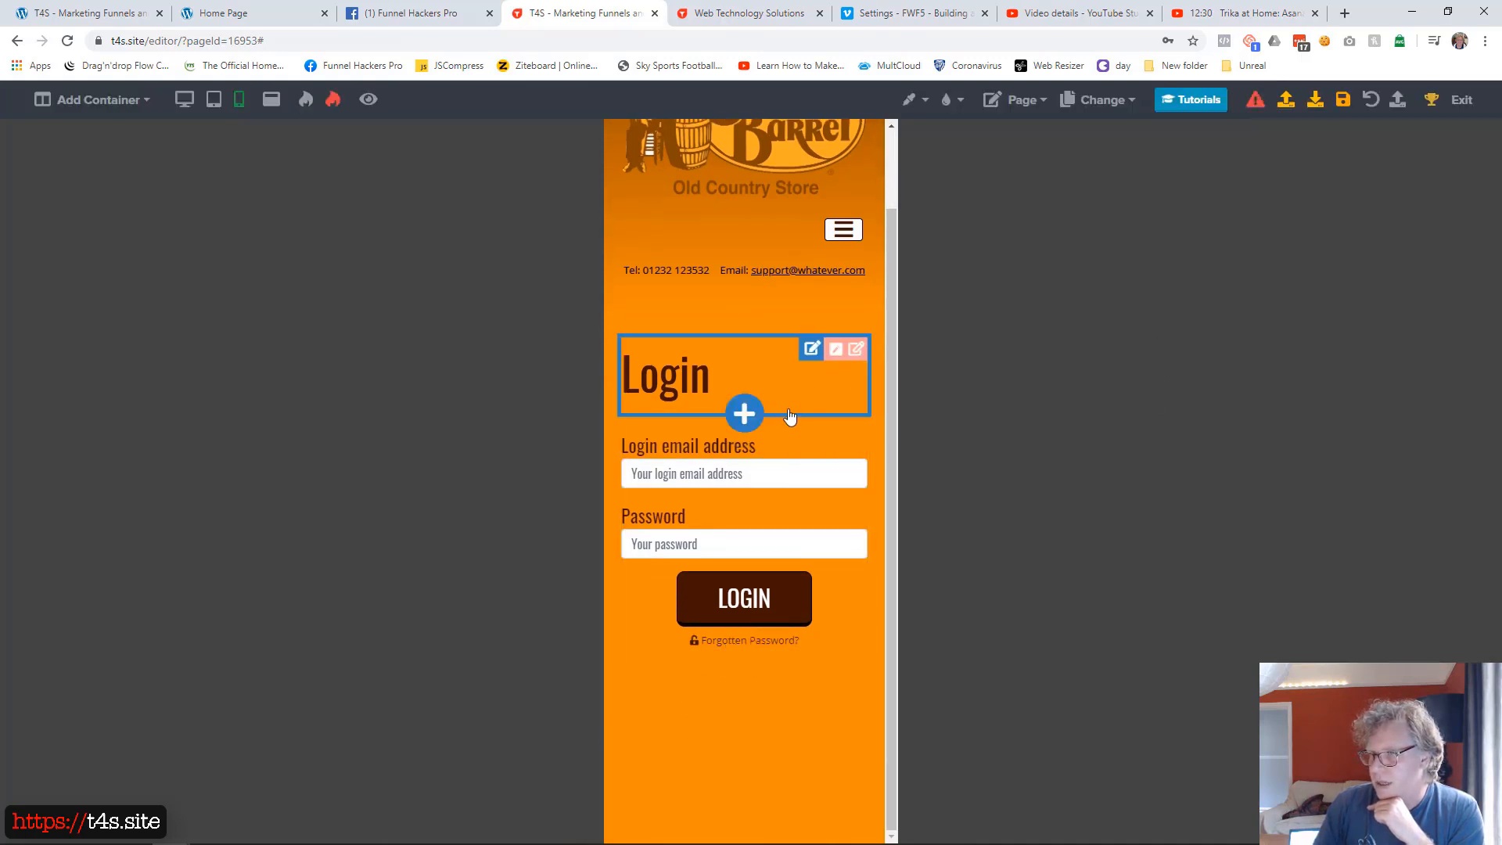
{"action": "left_click", "coordinate": [769, 597]}
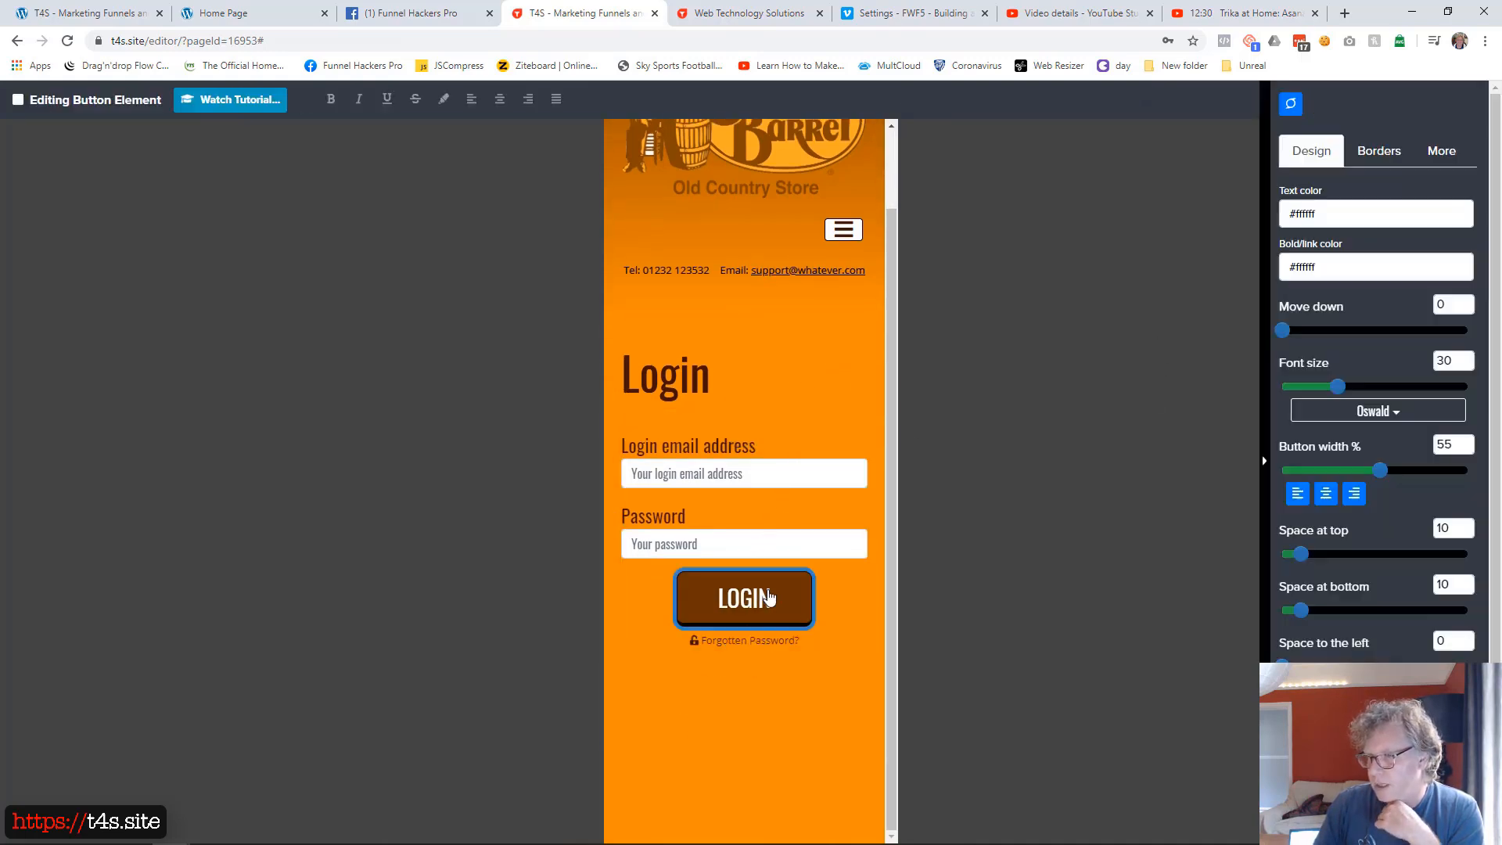
{"action": "left_click_drag", "start_coordinate": [1378, 469], "coordinate": [1498, 471]}
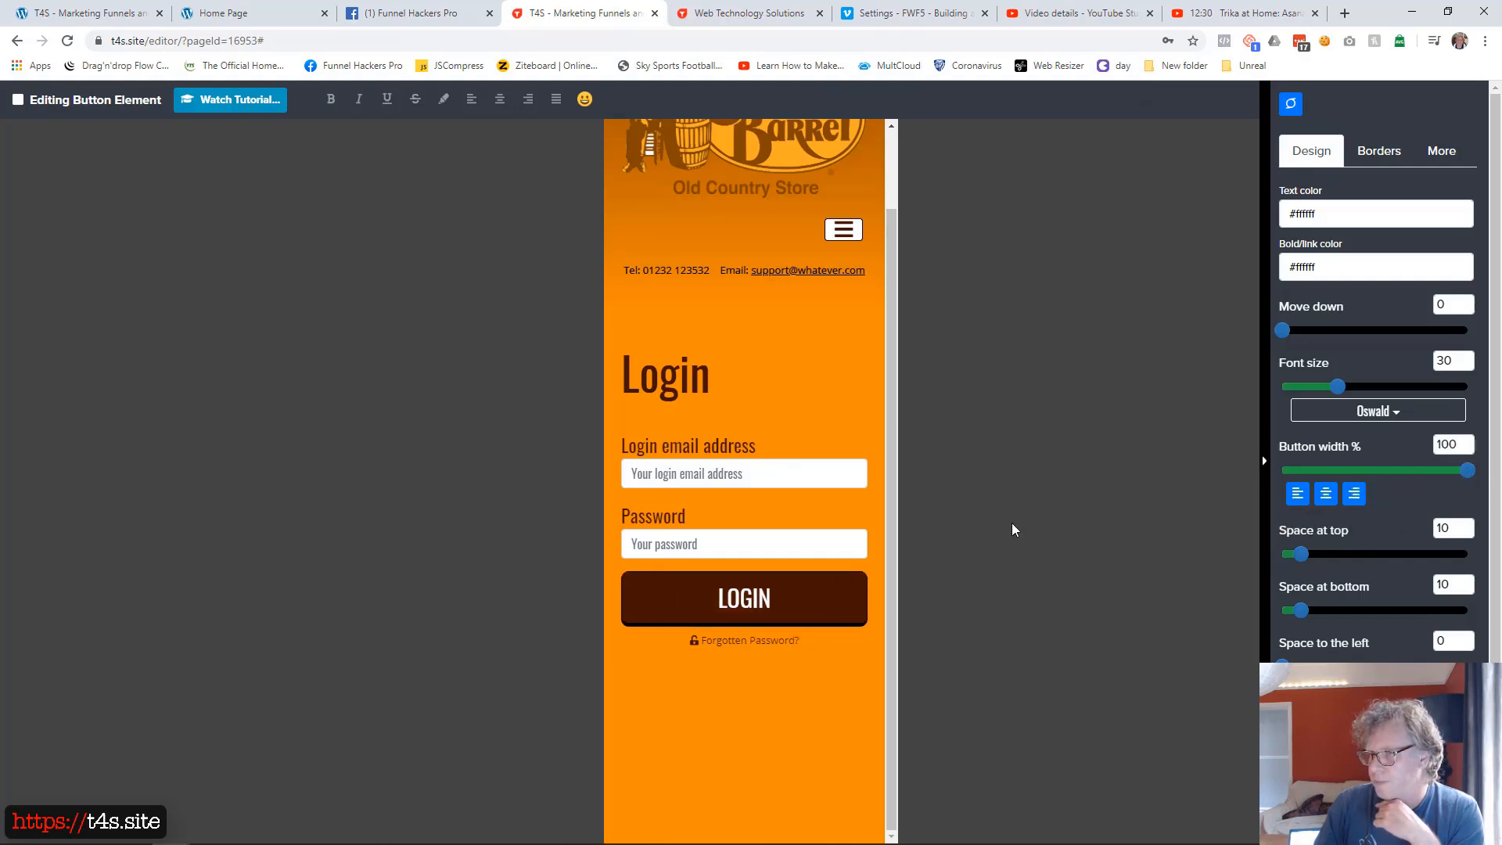
{"action": "left_click", "coordinate": [1004, 490]}
- Save the Login page in desktop view, briefly open Members Only, then switch to the live site tab
{"action": "left_click", "coordinate": [184, 100]}
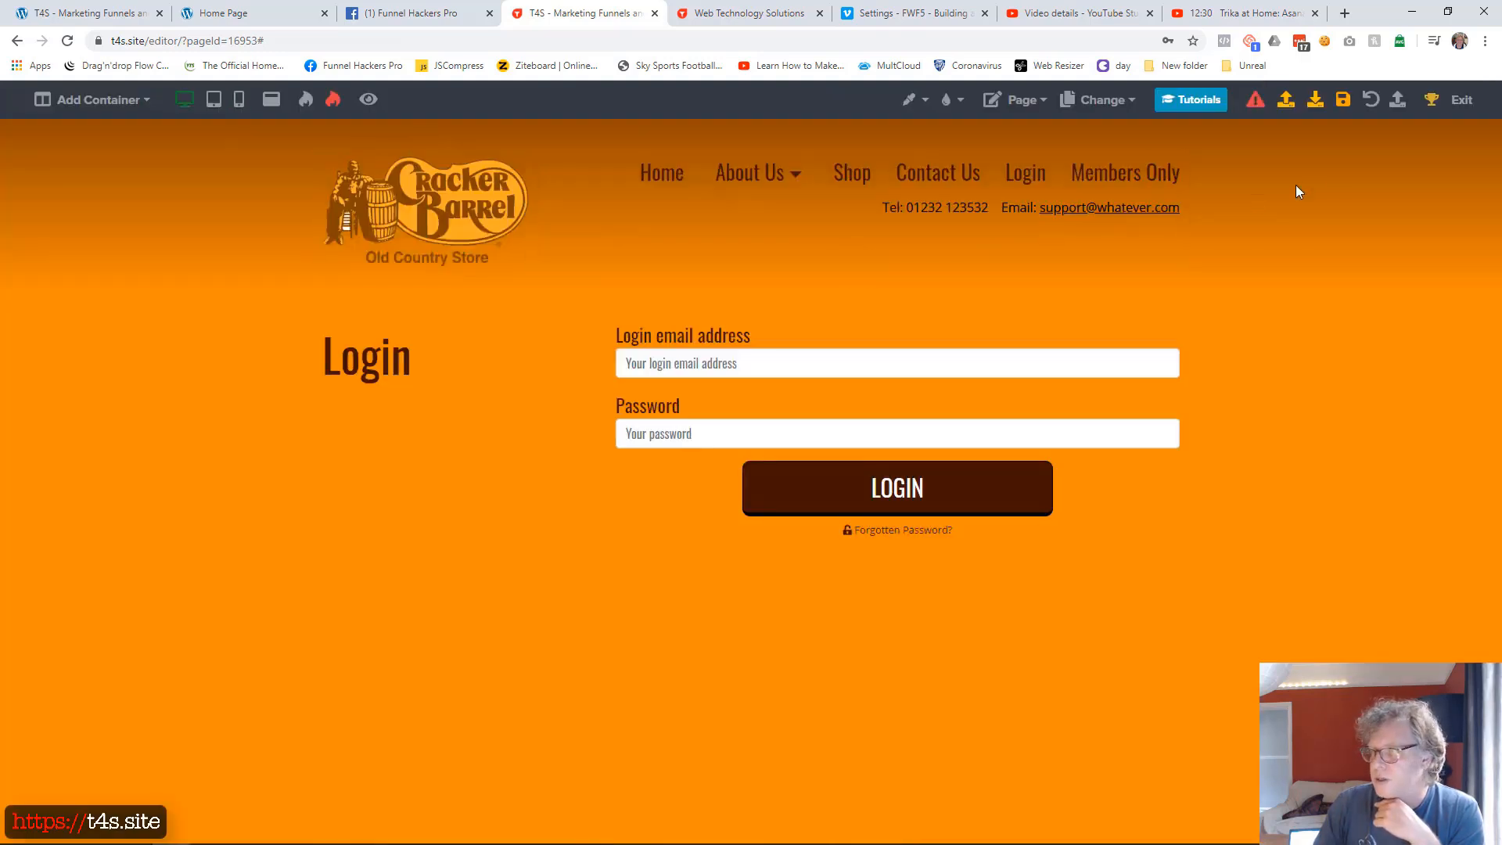
{"action": "left_click", "coordinate": [1343, 99]}
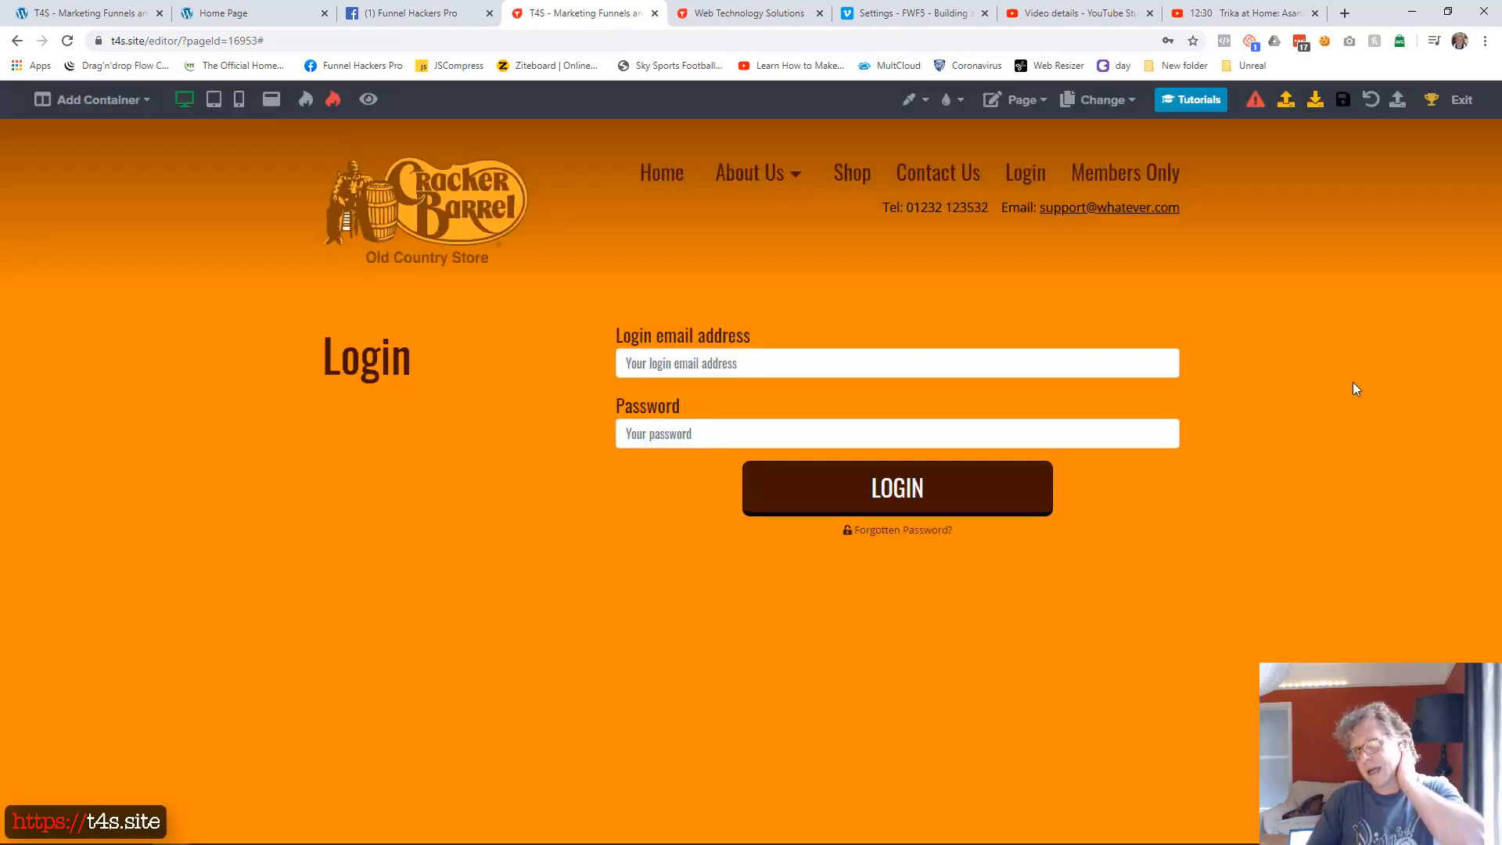
{"action": "left_click", "coordinate": [1103, 99]}
{"action": "left_click", "coordinate": [978, 361]}
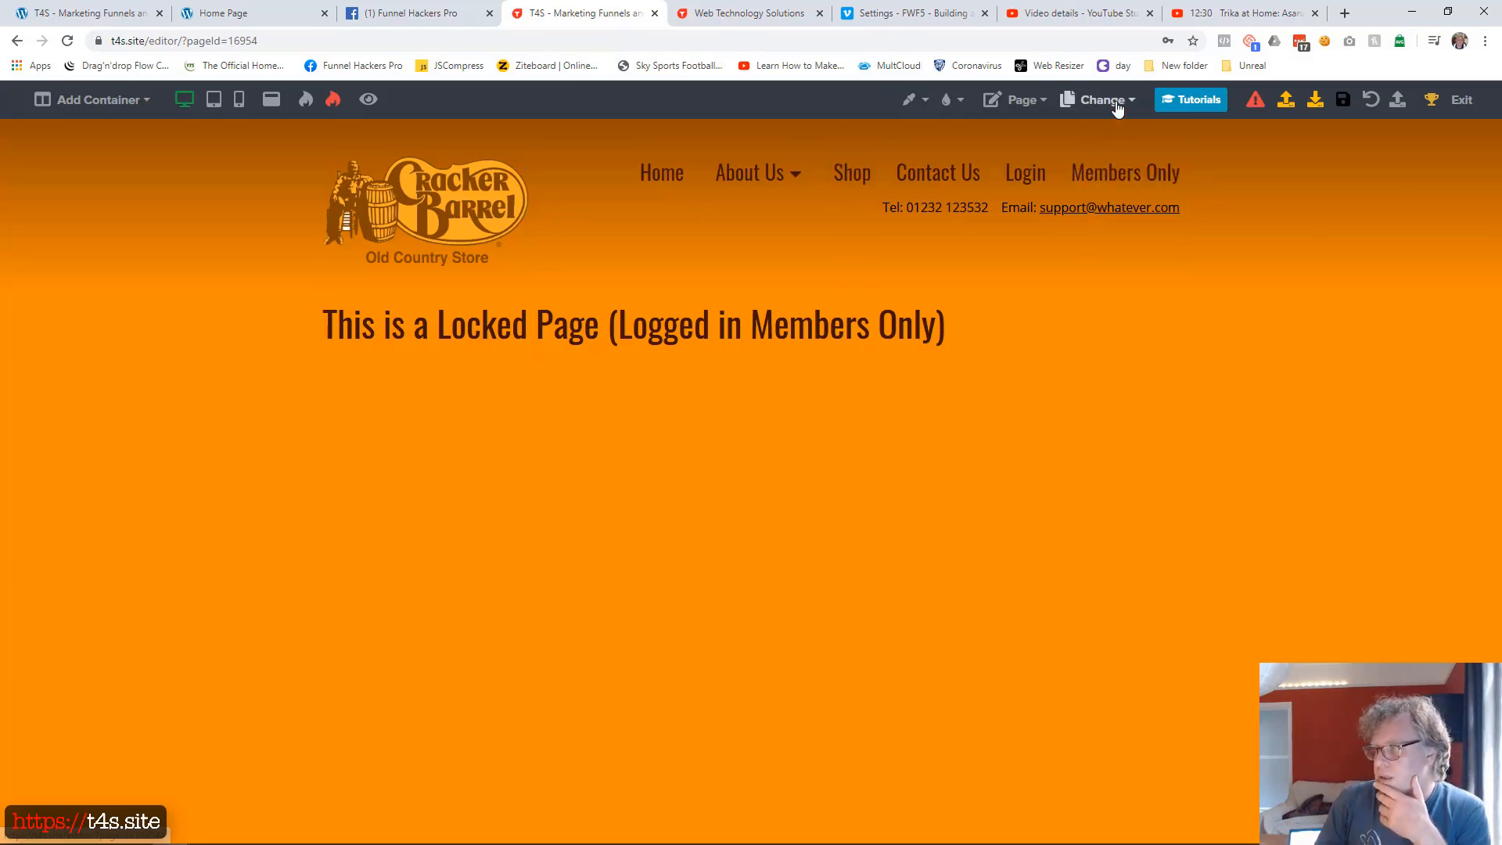
{"action": "left_click", "coordinate": [1116, 103]}
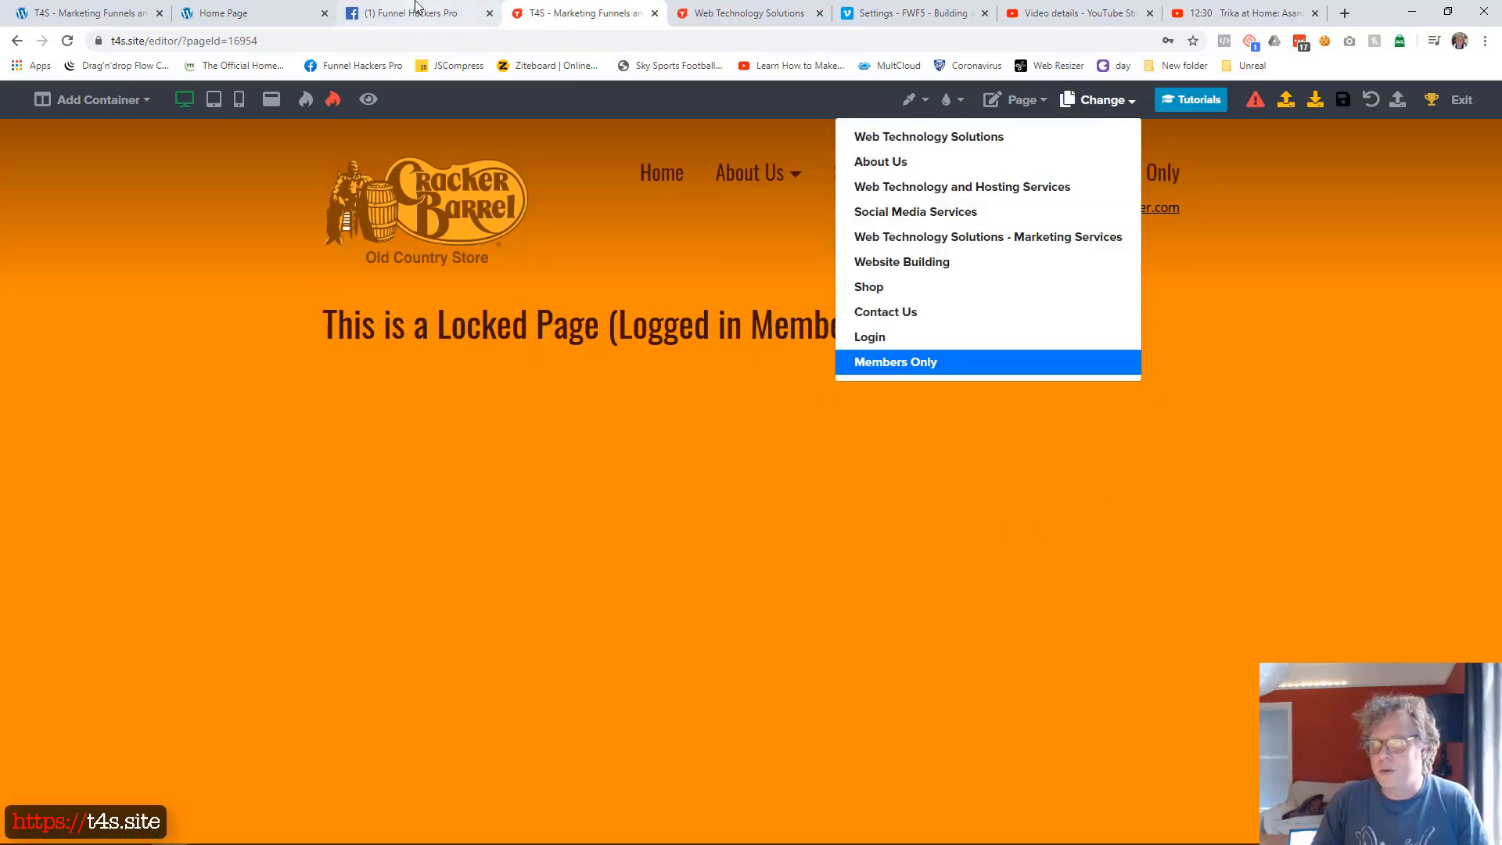
{"action": "left_click", "coordinate": [725, 15]}
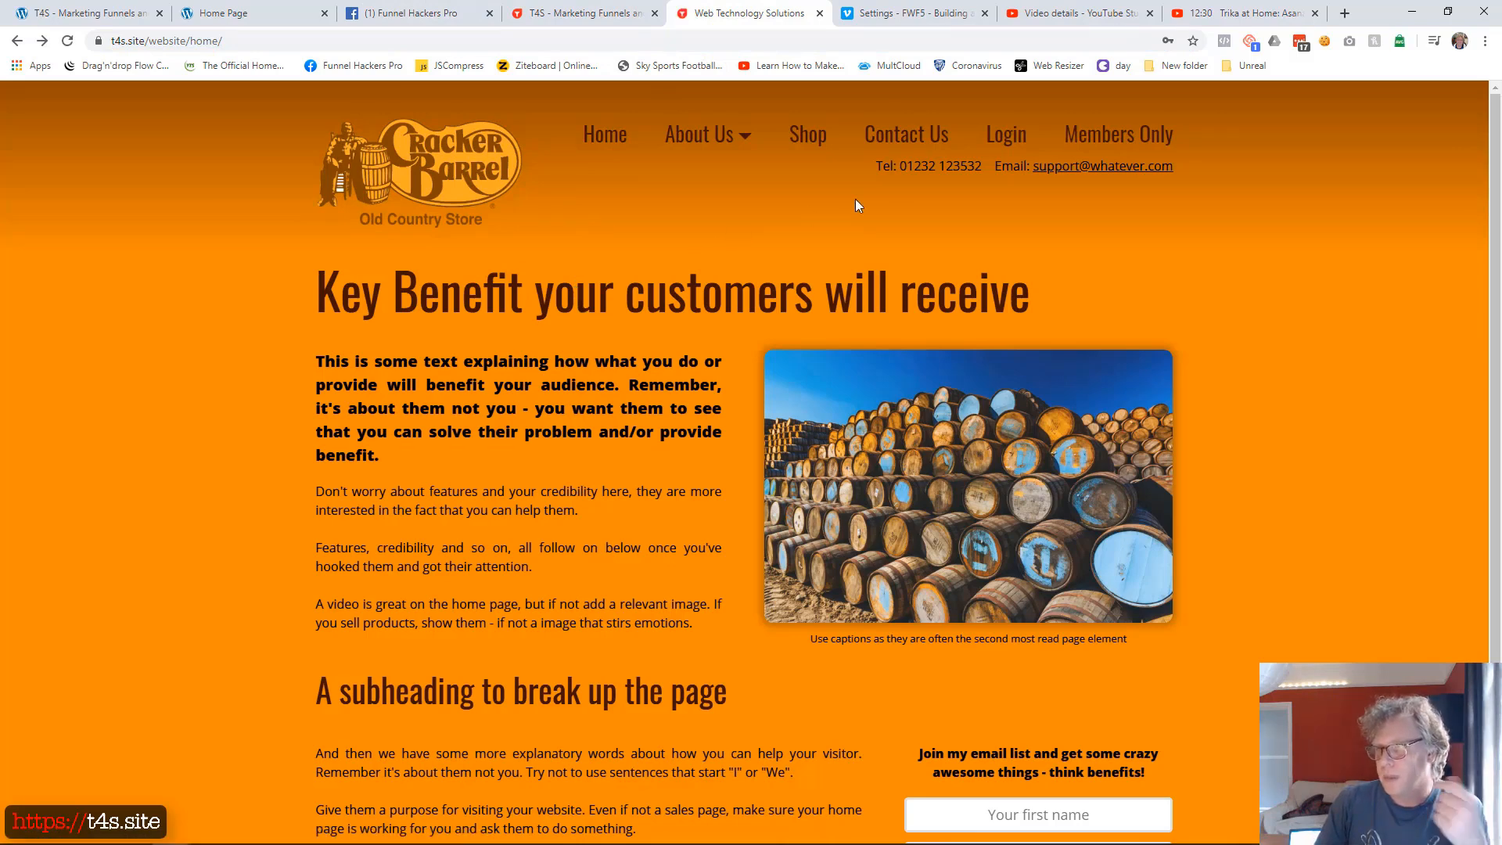
{"action": "left_click", "coordinate": [998, 143]}
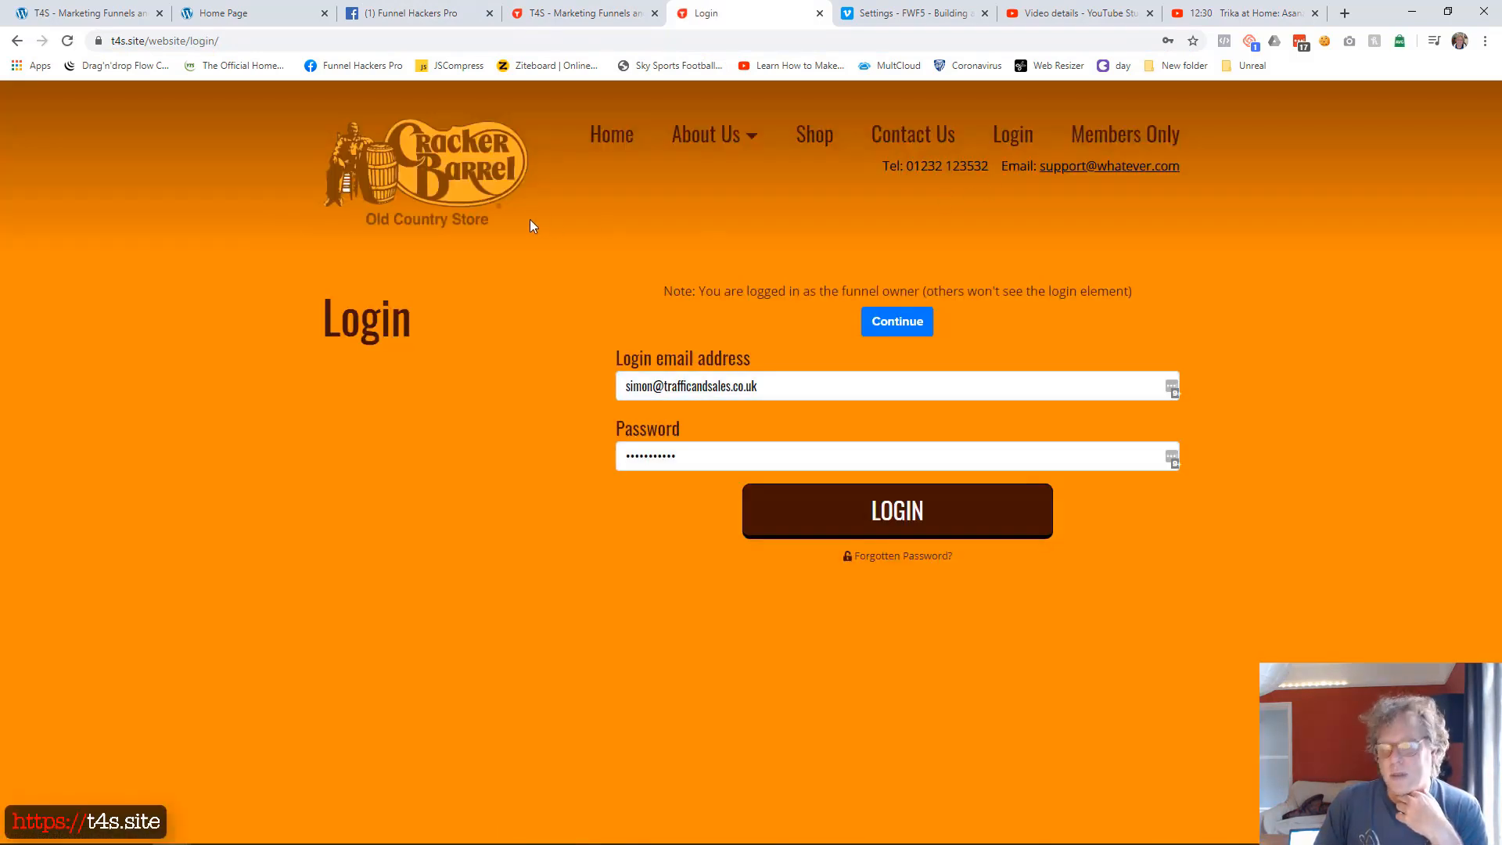
{"action": "left_click", "coordinate": [17, 40]}
{"action": "left_click", "coordinate": [307, 43]}
{"action": "key", "text": "ctrl+c"}
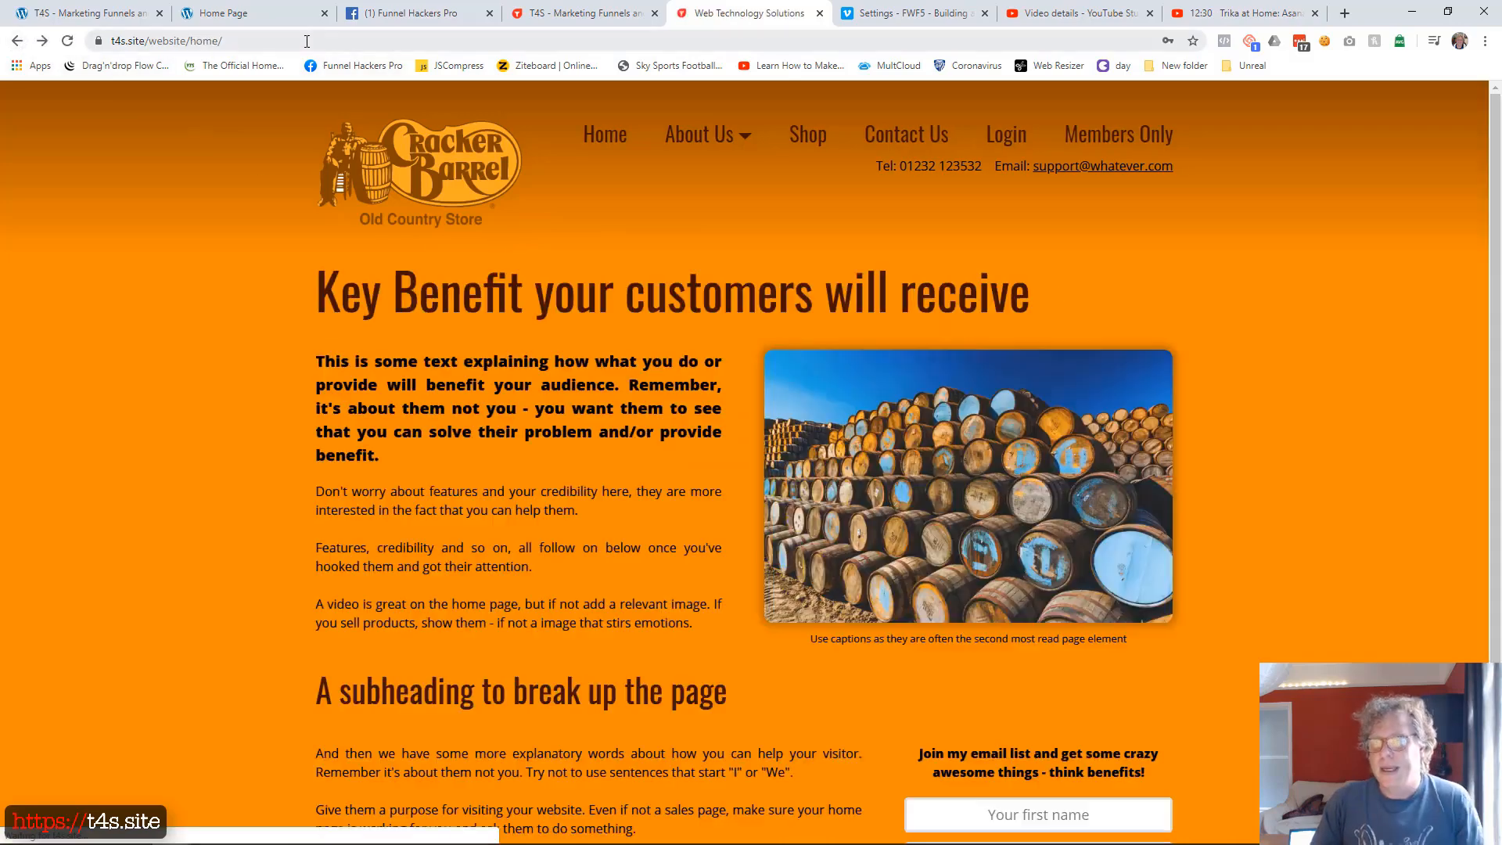
{"action": "key", "text": "ctrl+shift+n"}
{"action": "key", "text": "ctrl+v"}
{"action": "key", "text": "Return"}
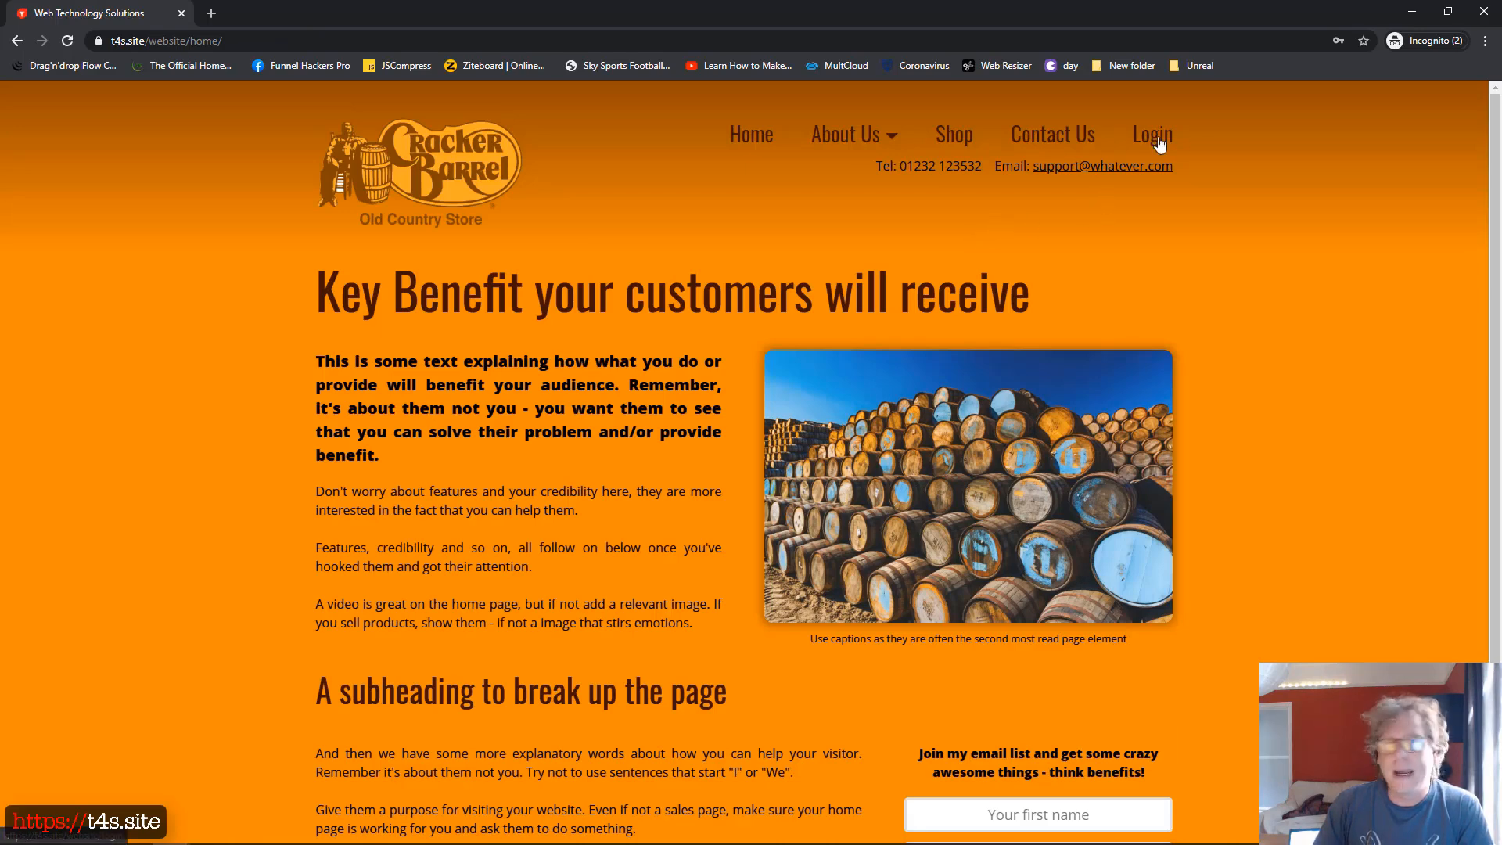
{"action": "left_click", "coordinate": [1155, 140]}
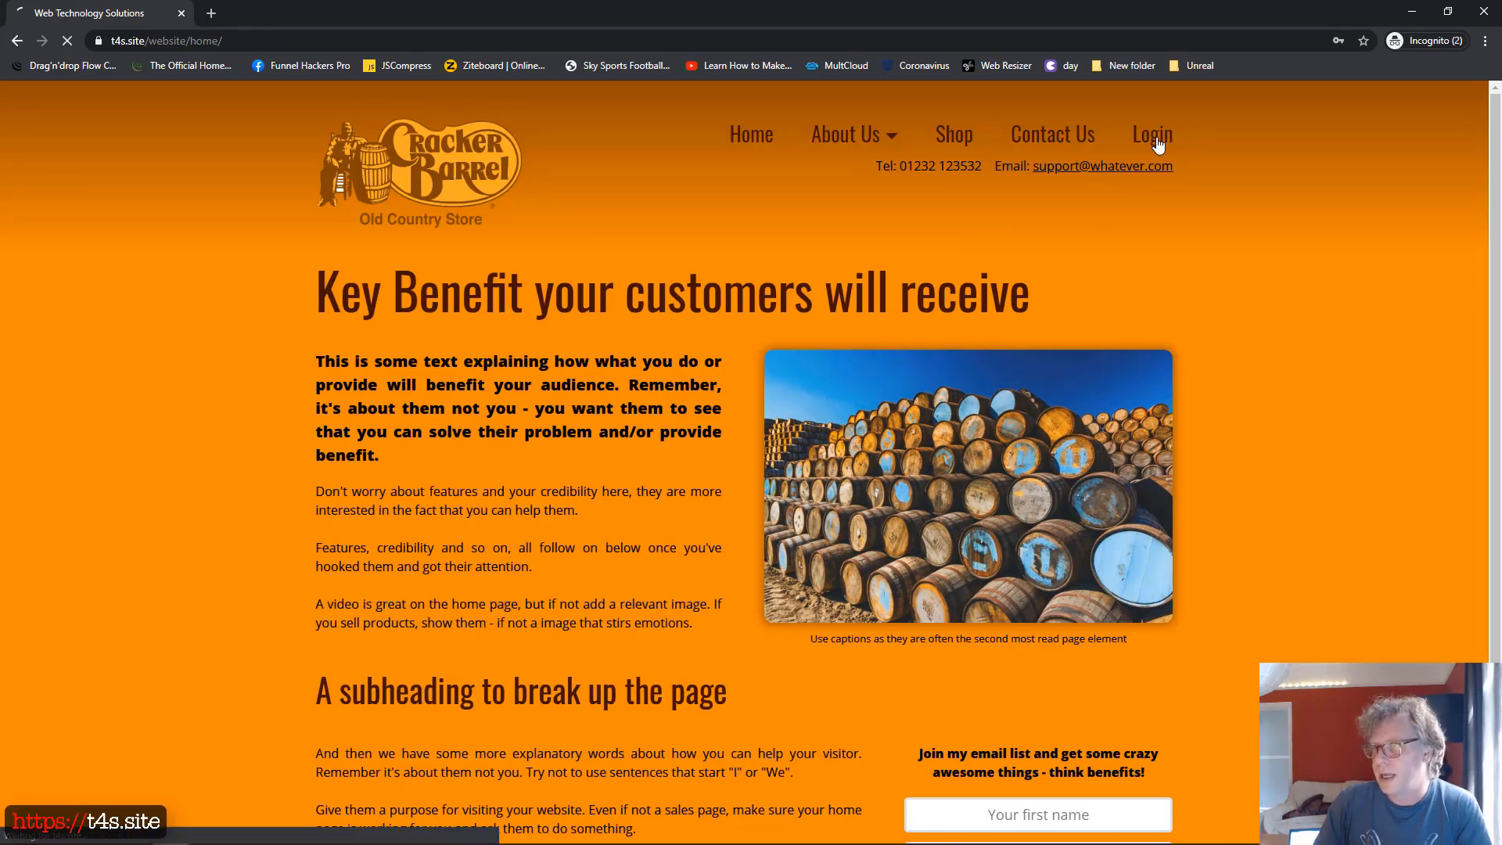
{"action": "left_click", "coordinate": [719, 327]}
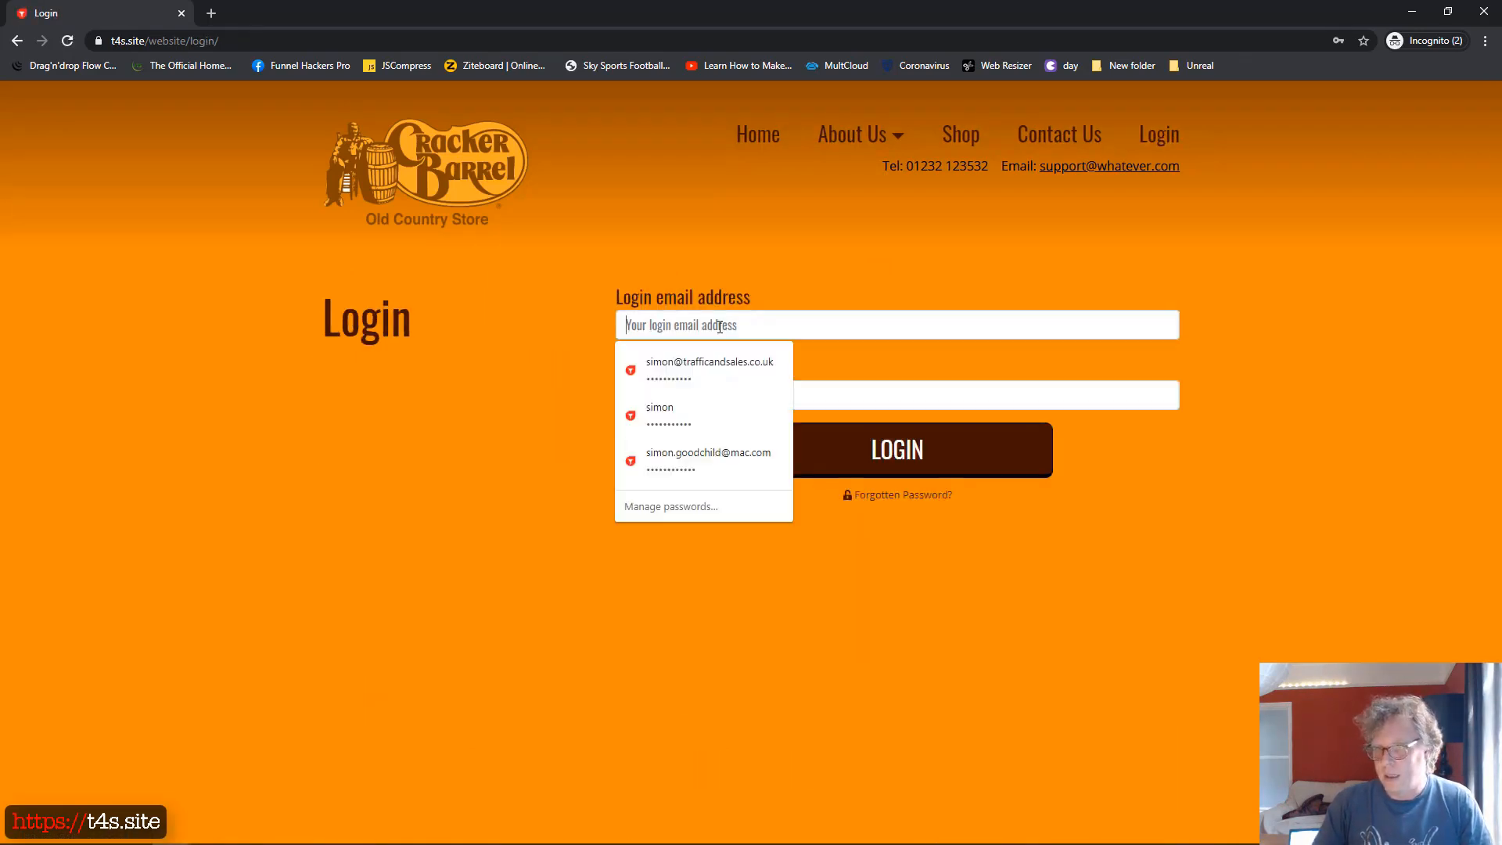
{"action": "left_click", "coordinate": [720, 367]}
{"action": "left_click", "coordinate": [940, 440]}
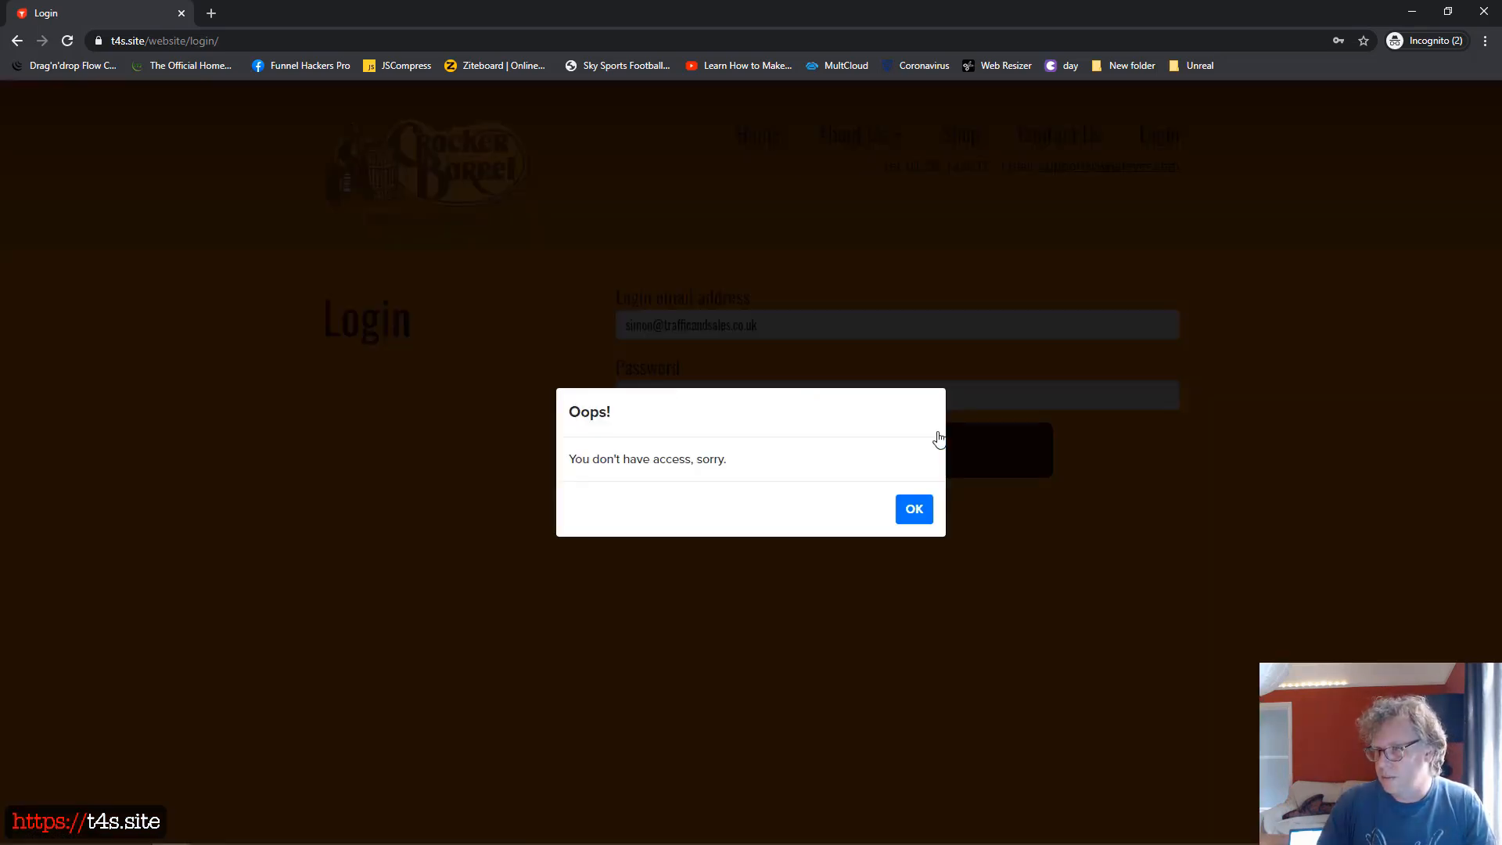
{"action": "left_click", "coordinate": [914, 509]}
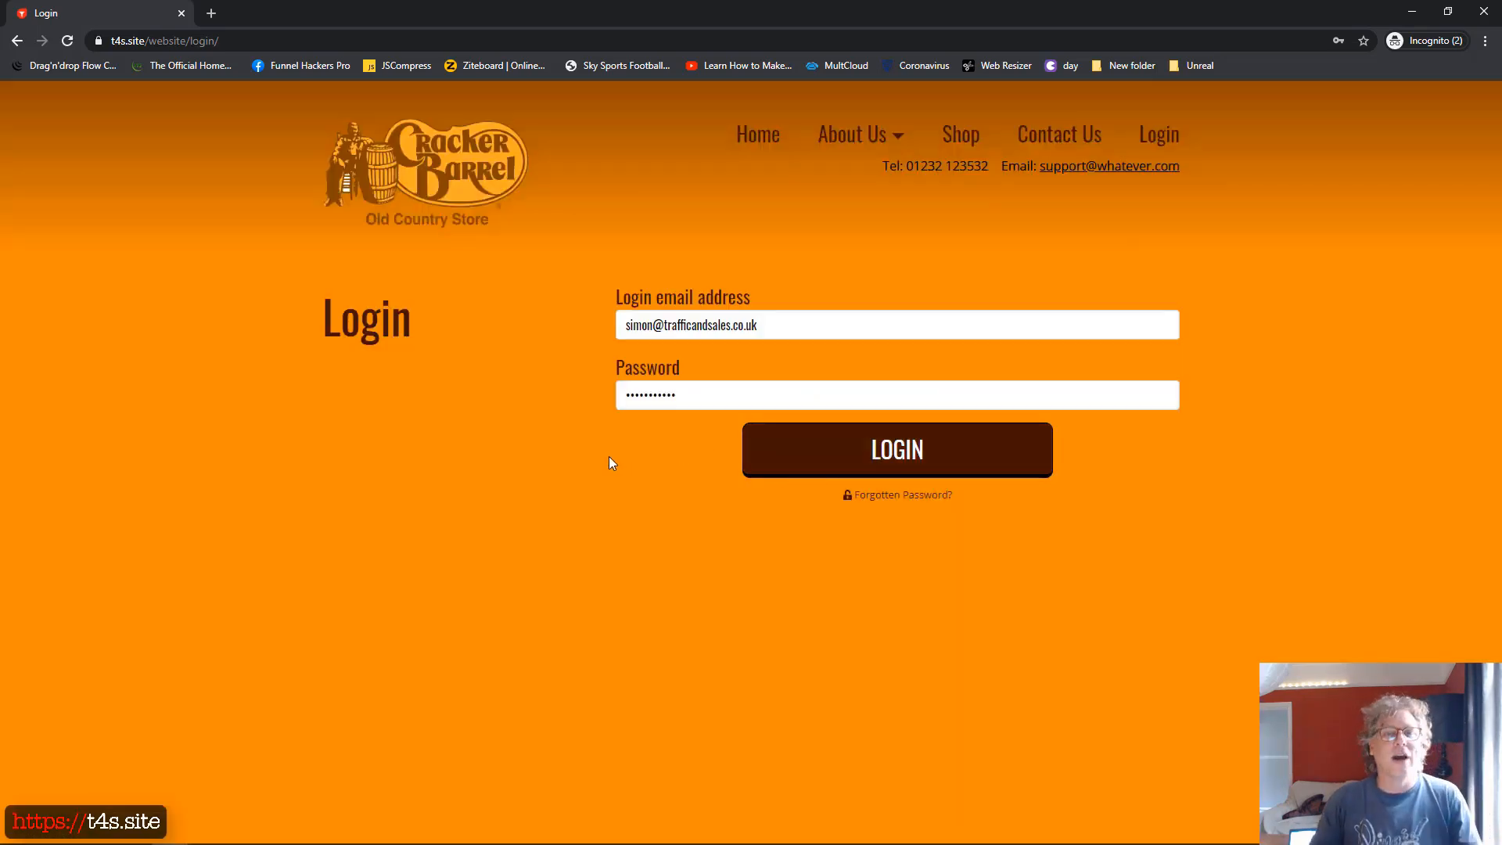
{"action": "left_click", "coordinate": [182, 13]}
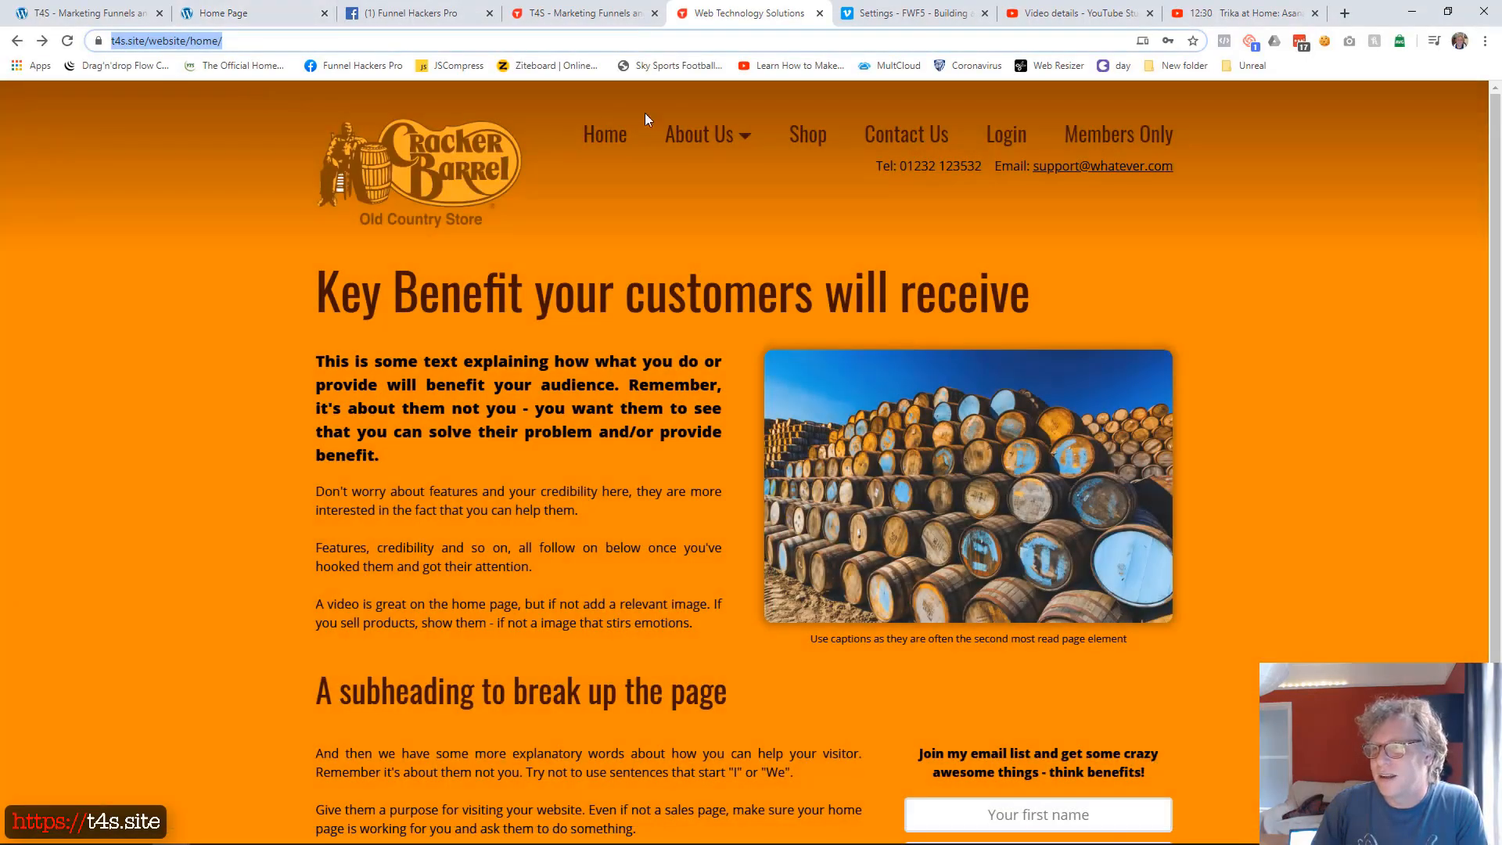
- Leave the editor and start adding a member in the funnel's Member Access settings
{"action": "left_click", "coordinate": [609, 15]}
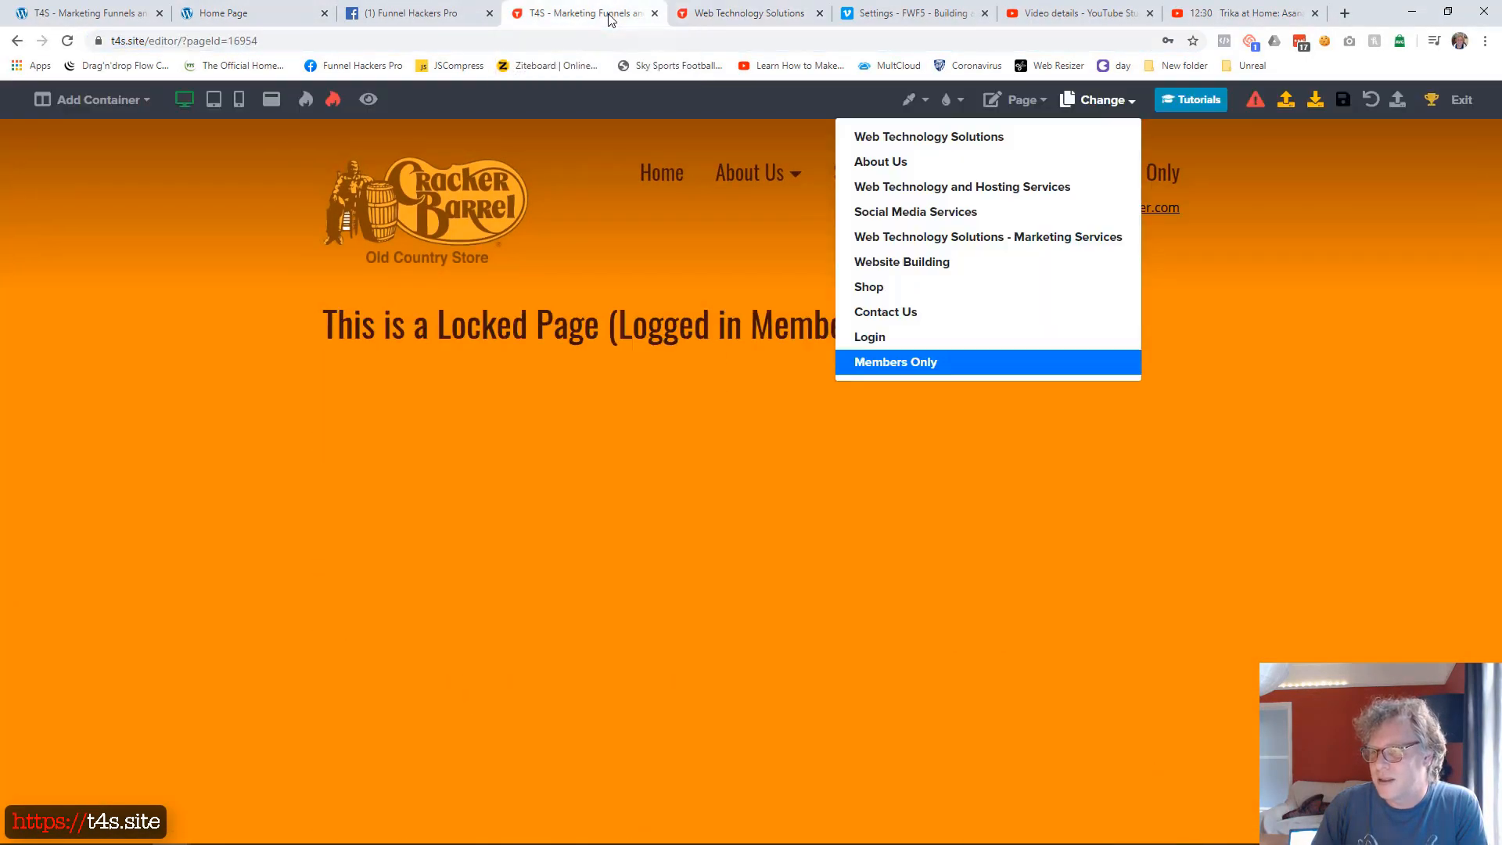
{"action": "left_click", "coordinate": [1466, 110]}
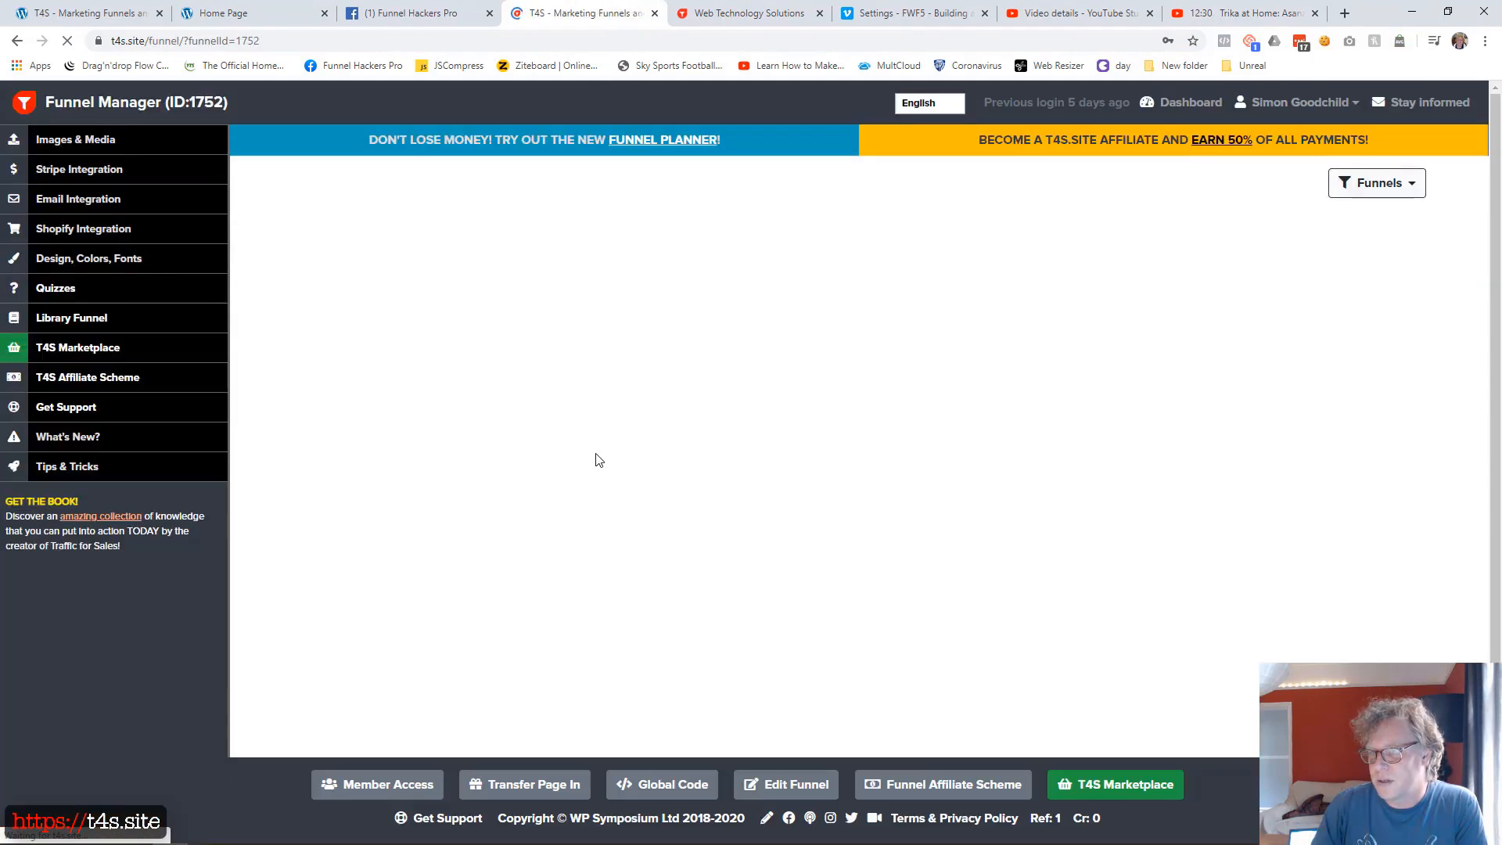
{"action": "left_click", "coordinate": [378, 783]}
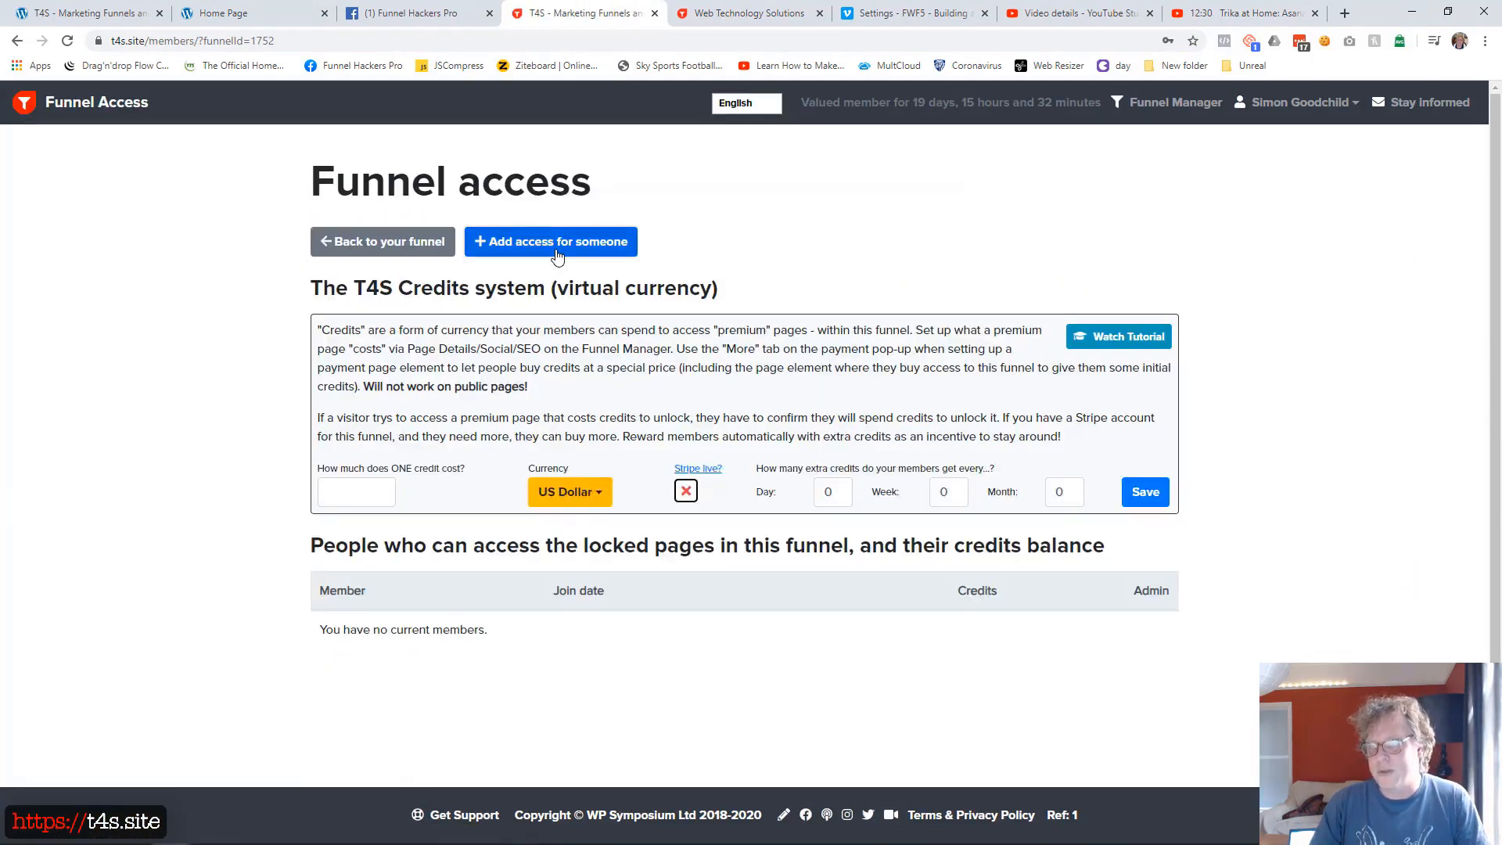
{"action": "left_click", "coordinate": [557, 249]}
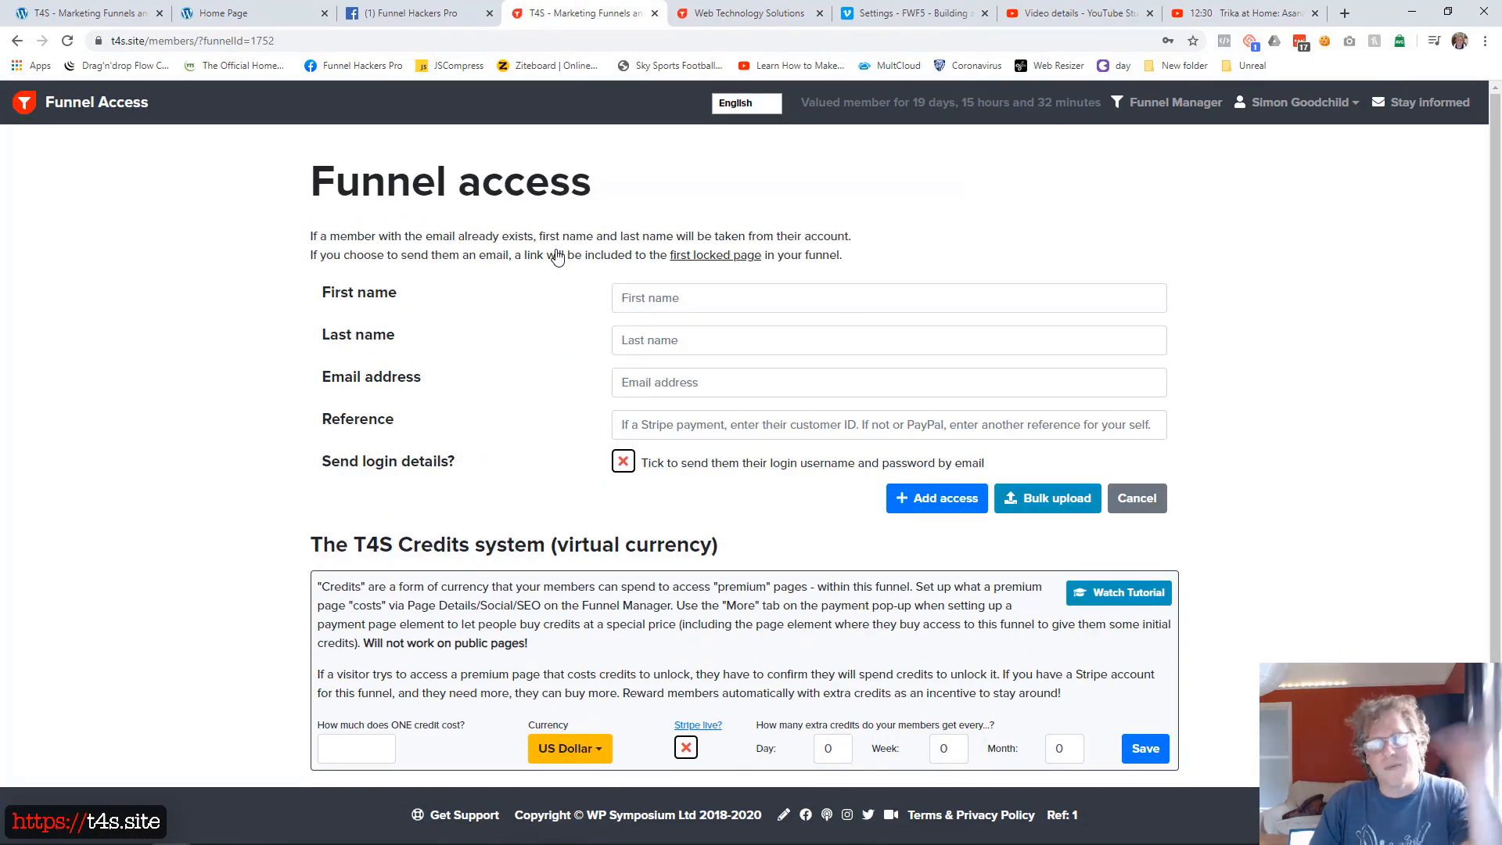
- Enter the member's name and email with reference 'Manual', grant access, and return to the page list
{"action": "left_click", "coordinate": [650, 302]}
{"action": "type", "text": "Simon"}
{"action": "key", "text": "Tab"}
{"action": "type", "text": "G"}
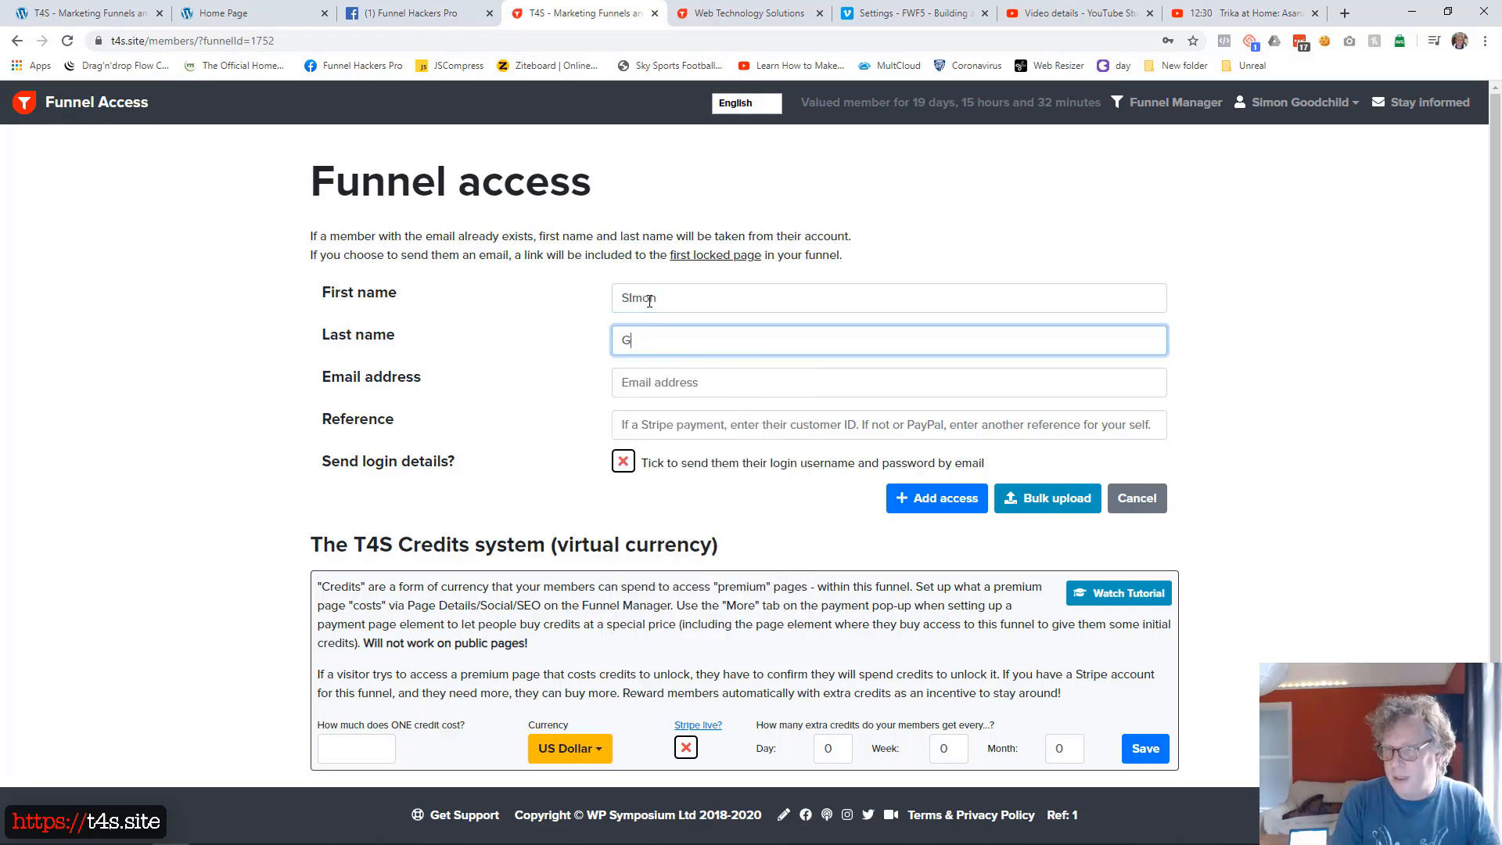
{"action": "type", "text": "oodchild"}
{"action": "left_click", "coordinate": [649, 301]}
{"action": "key", "text": "Tab"}
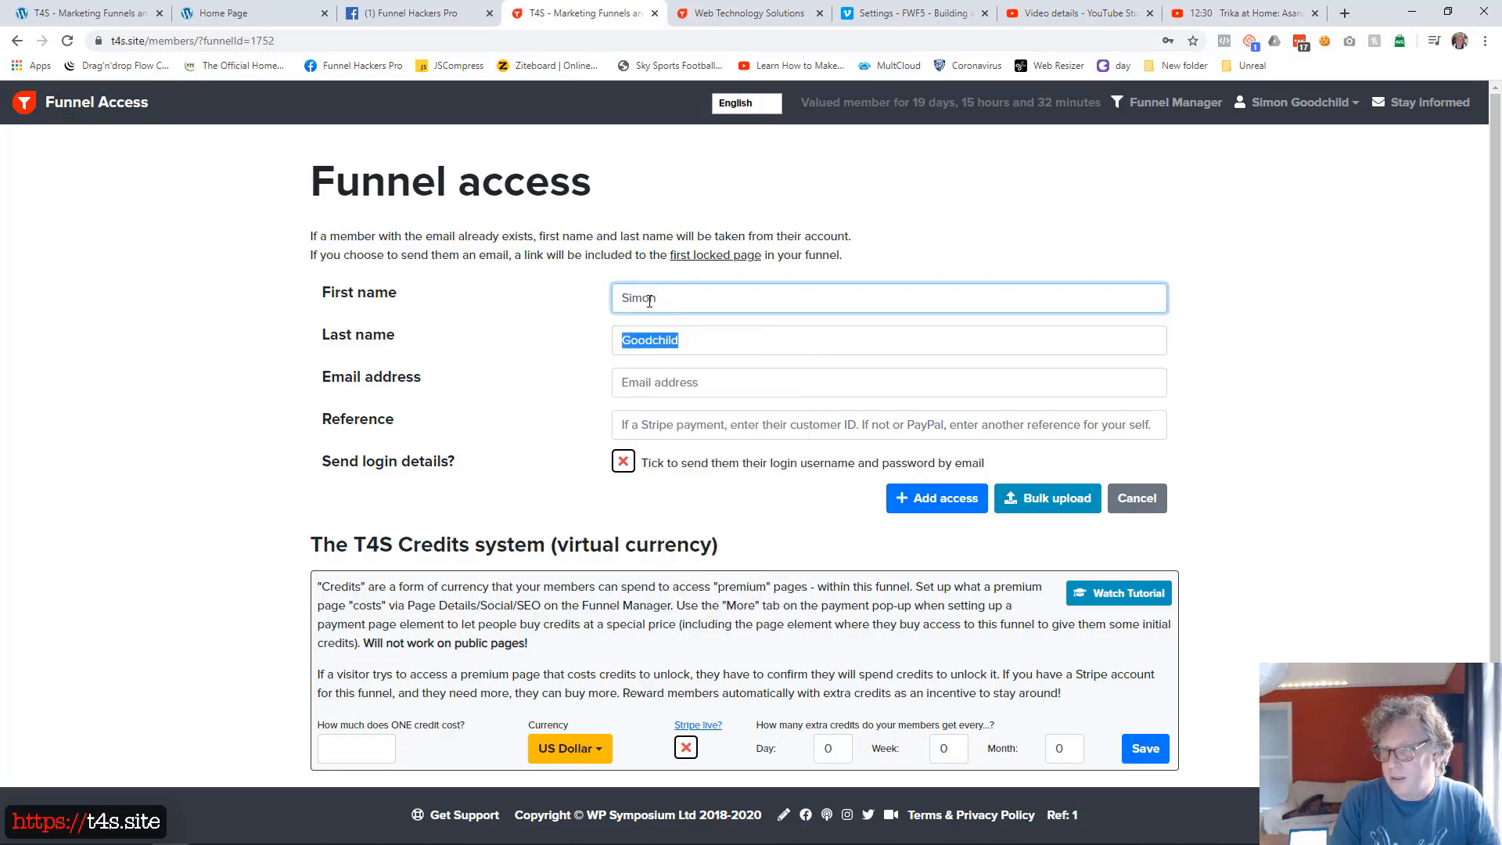
{"action": "key", "text": "Tab"}
{"action": "type", "text": "simon"}
{"action": "key", "text": "Down"}
{"action": "key", "text": "Down"}
{"action": "key", "text": "Tab"}
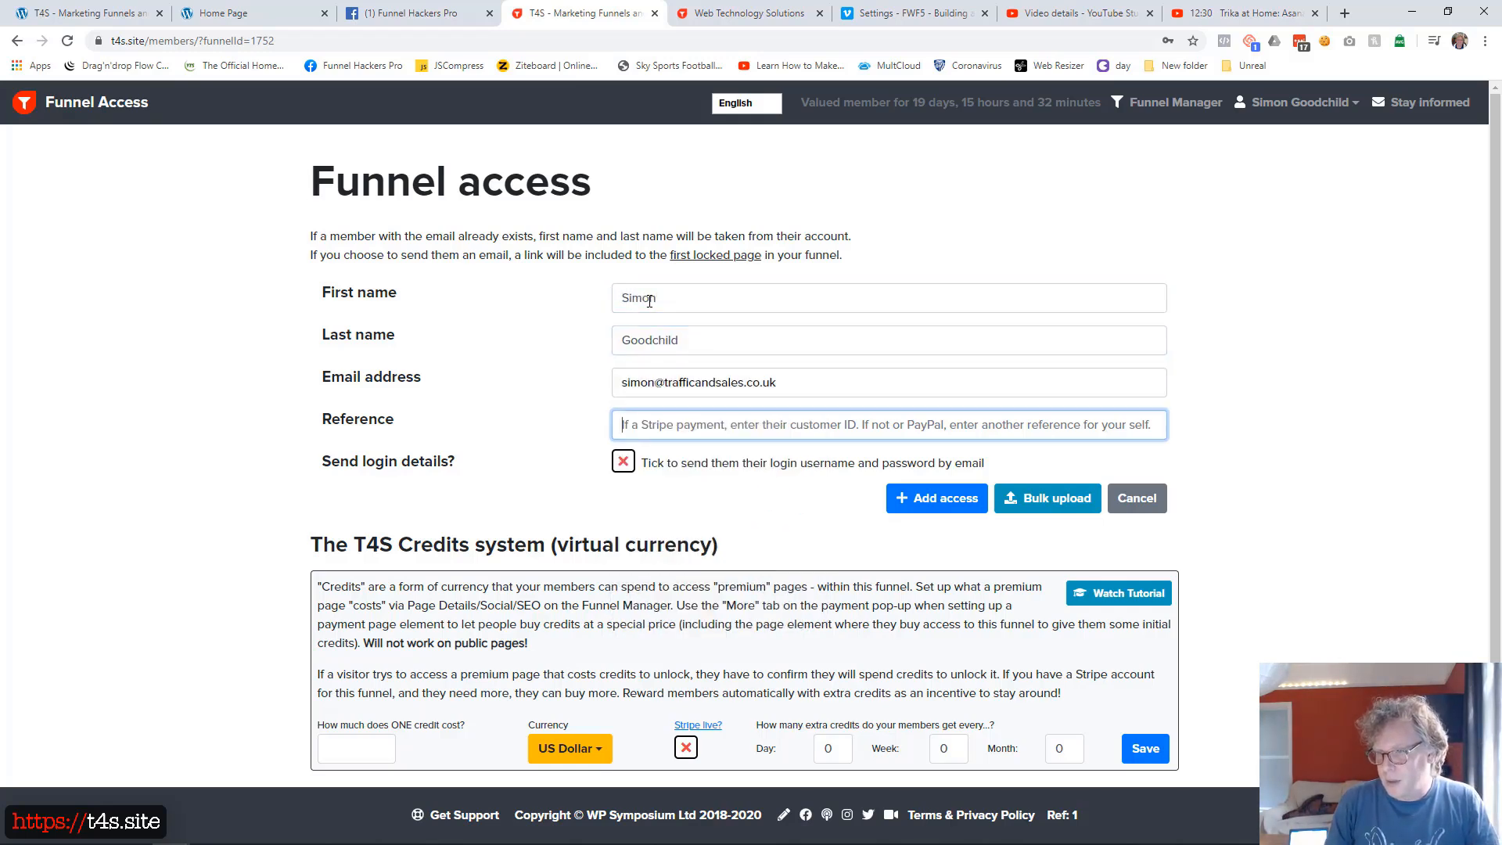
{"action": "type", "text": "Manual"}
{"action": "key", "text": "Tab"}
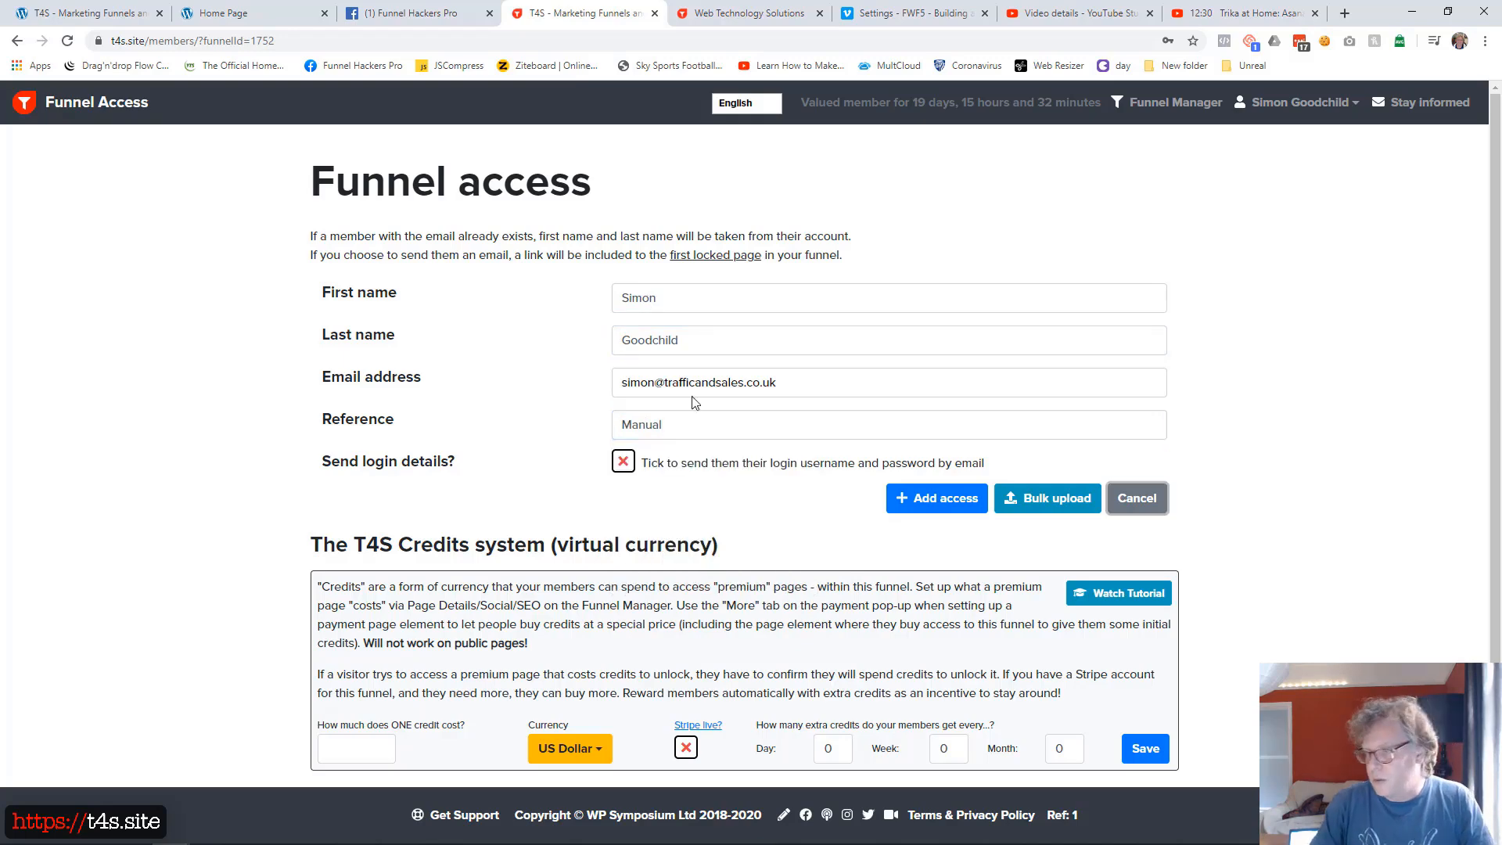
{"action": "left_click", "coordinate": [909, 500]}
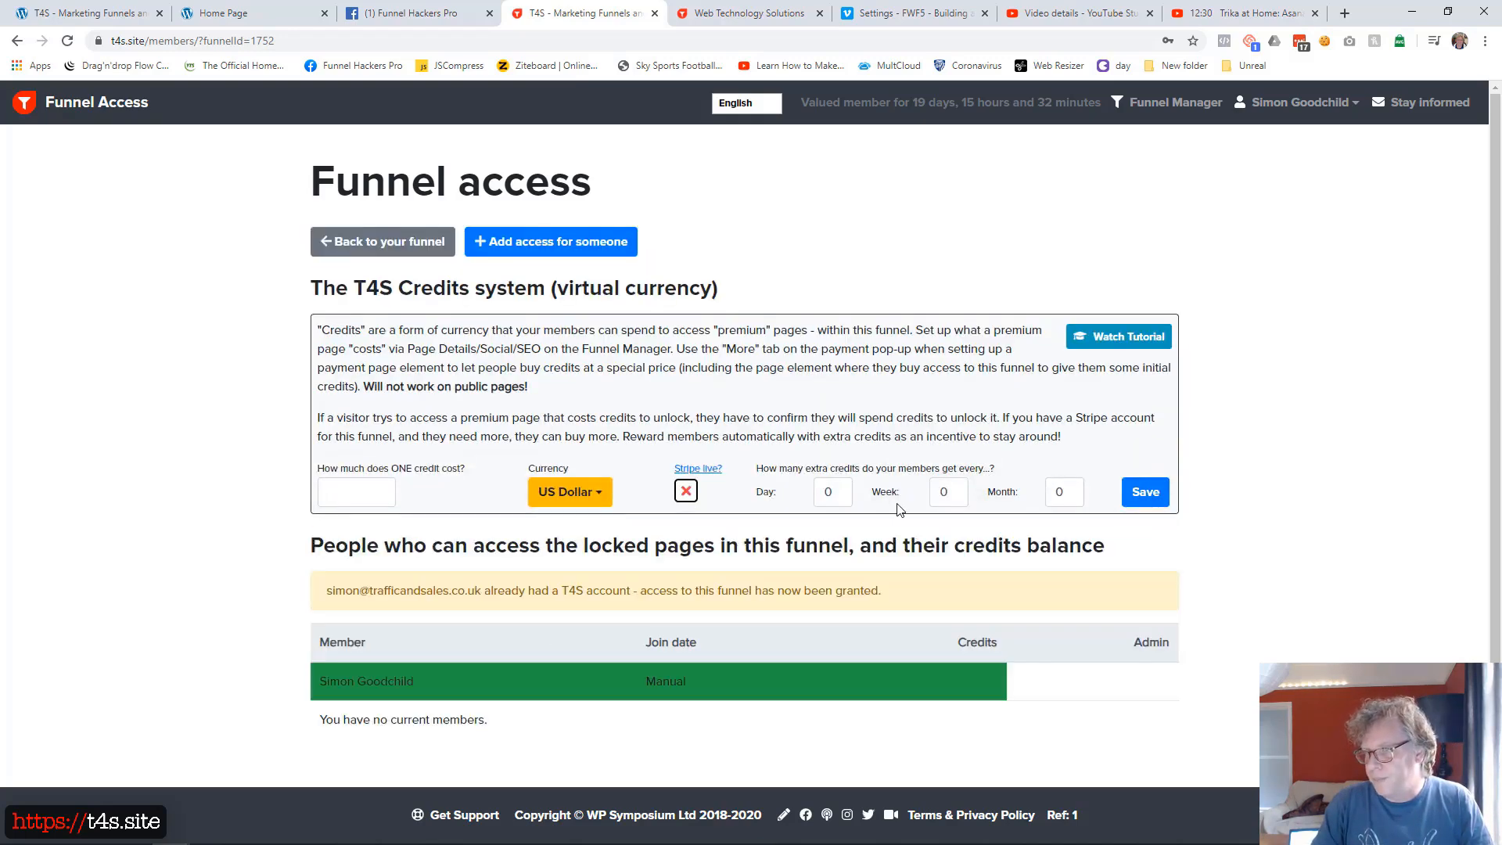
{"action": "left_click", "coordinate": [430, 251]}
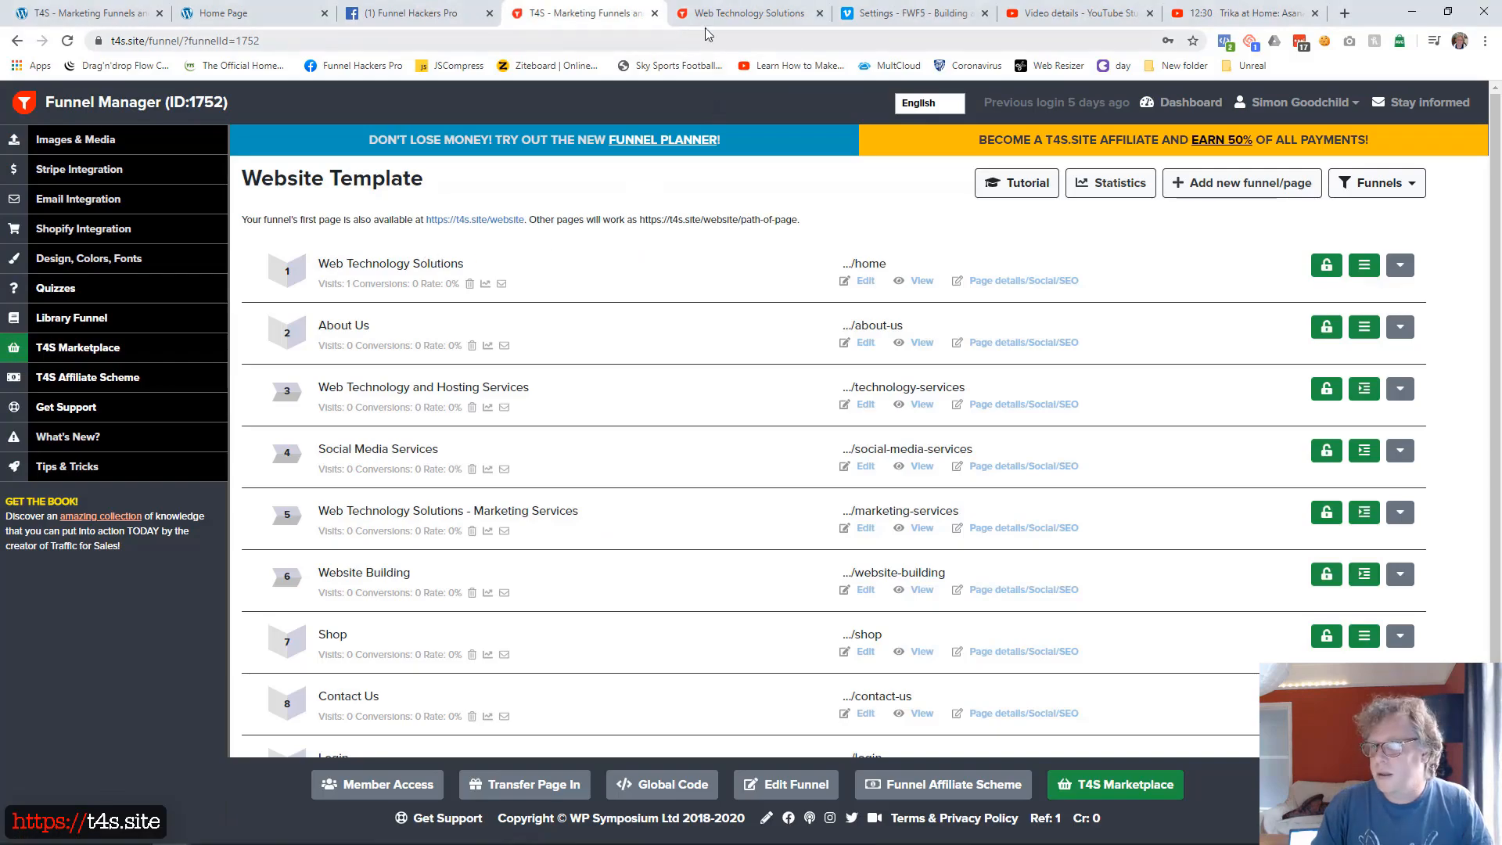
- Open the live site in a private window and log in through its Login page with saved credentials
{"action": "left_click", "coordinate": [744, 13]}
{"action": "key", "text": "ctrl+c"}
{"action": "key", "text": "ctrl+shift+n"}
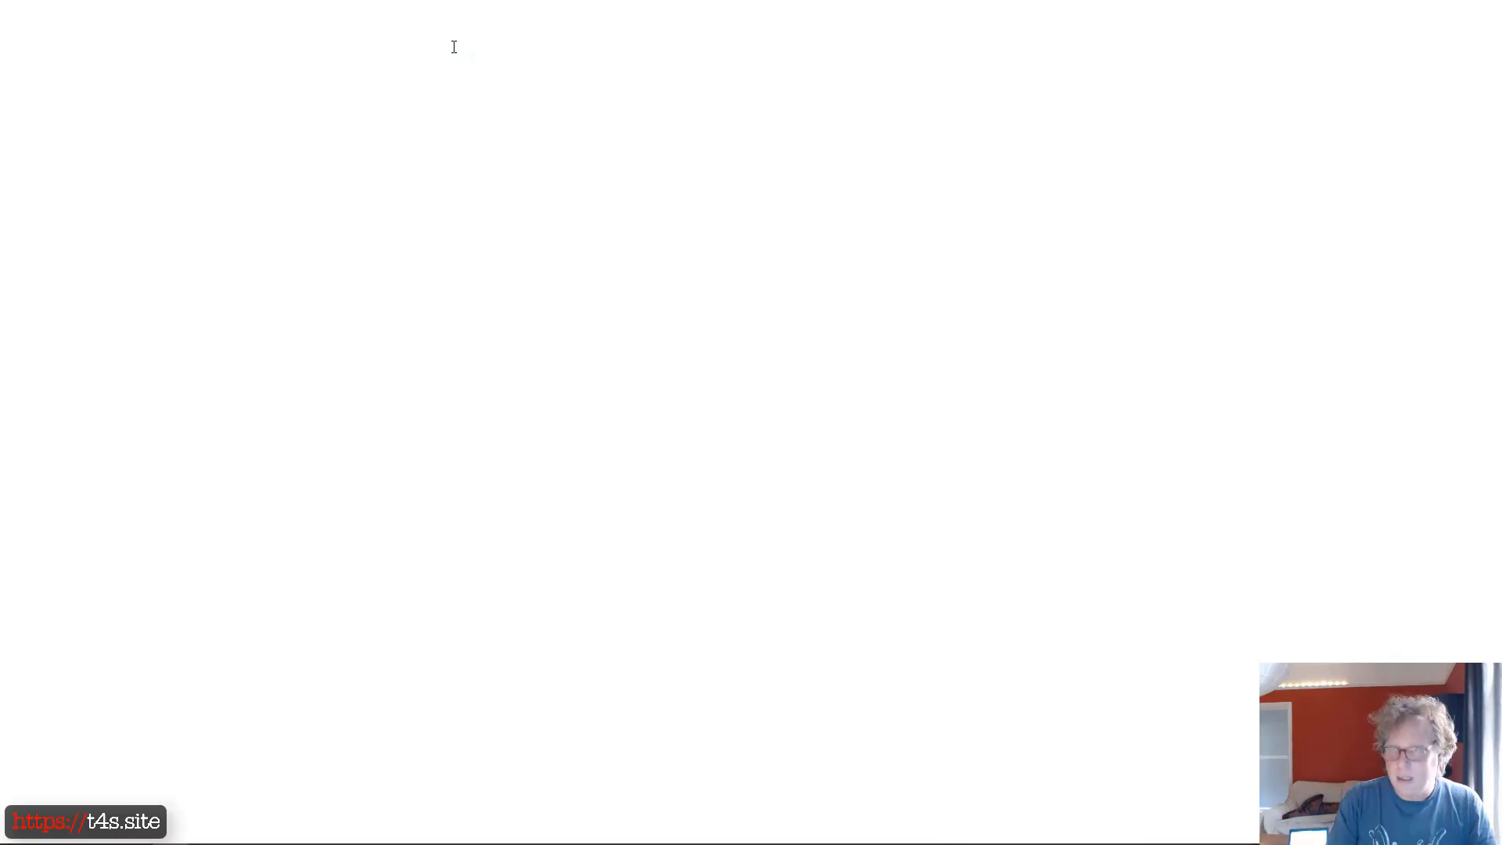
{"action": "key", "text": "ctrl+v"}
{"action": "key", "text": "Return"}
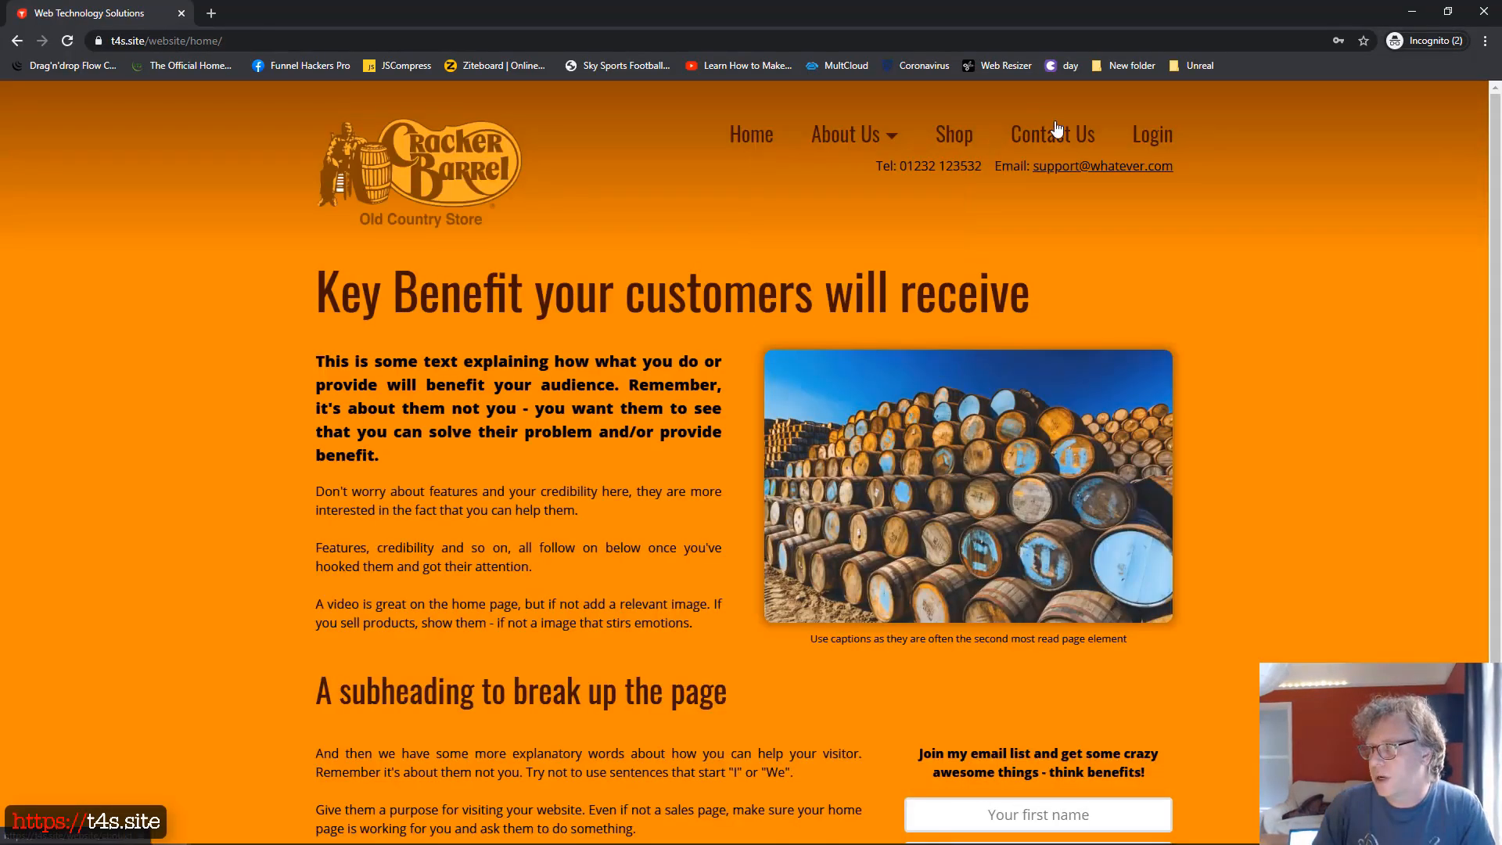
{"action": "left_click", "coordinate": [1161, 139]}
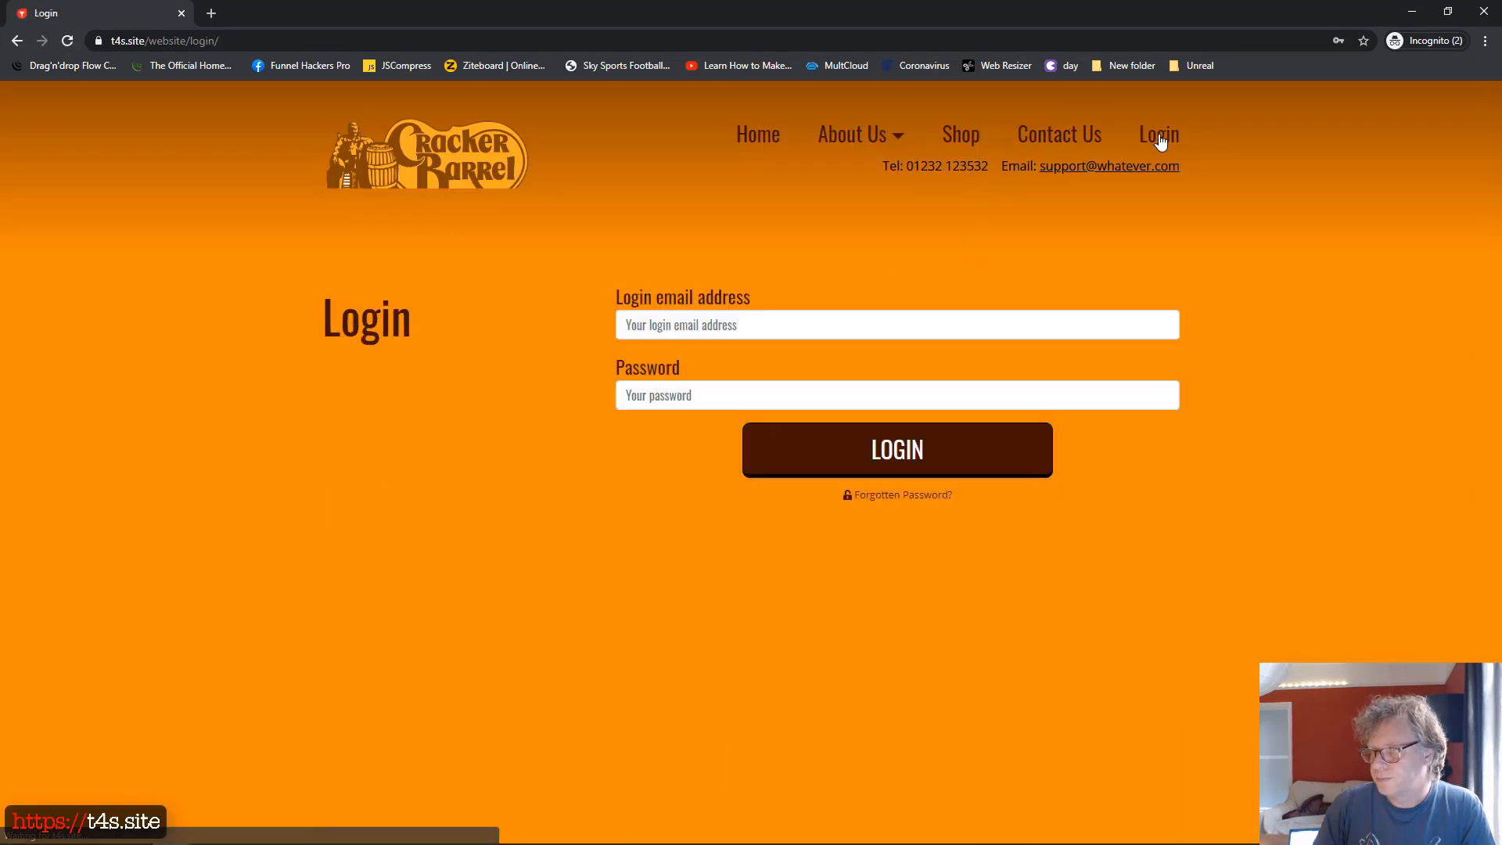
{"action": "left_click", "coordinate": [660, 329]}
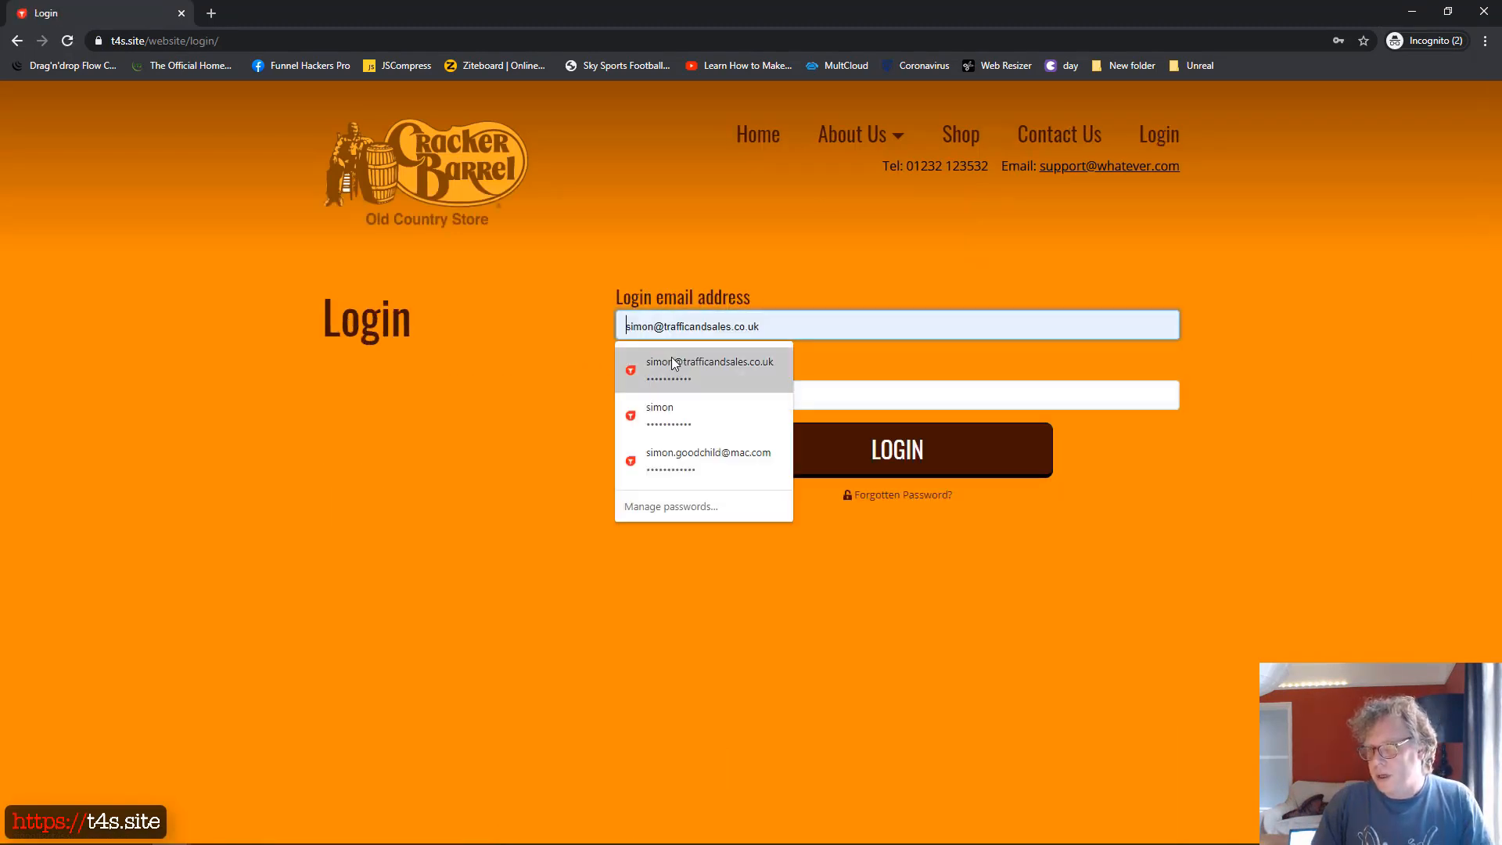
{"action": "left_click", "coordinate": [678, 365]}
{"action": "left_click", "coordinate": [900, 449]}
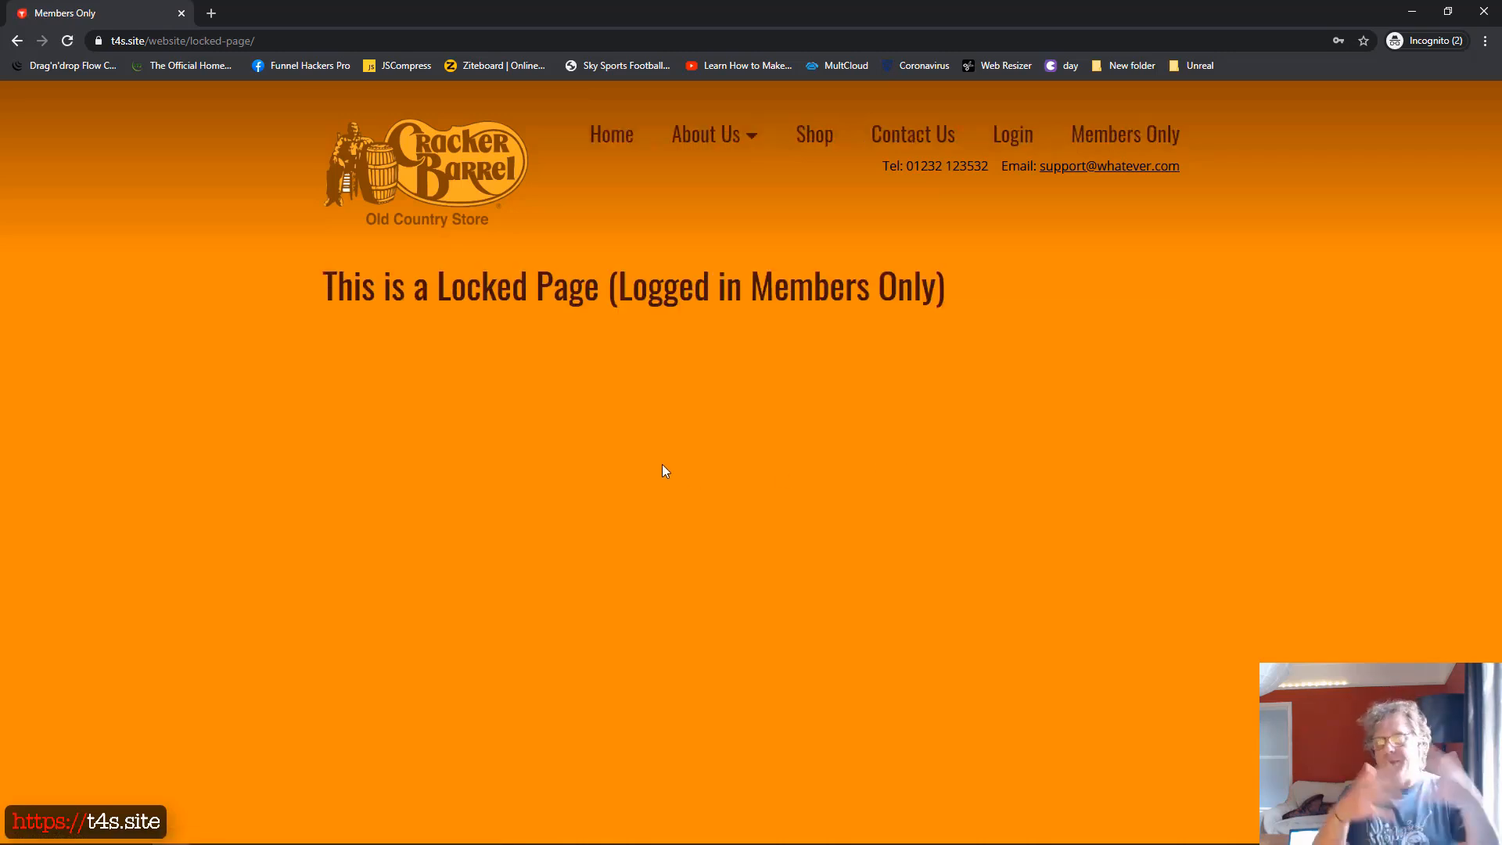
- Reload the home page in a fresh private window, then close that window
{"action": "left_click", "coordinate": [181, 13]}
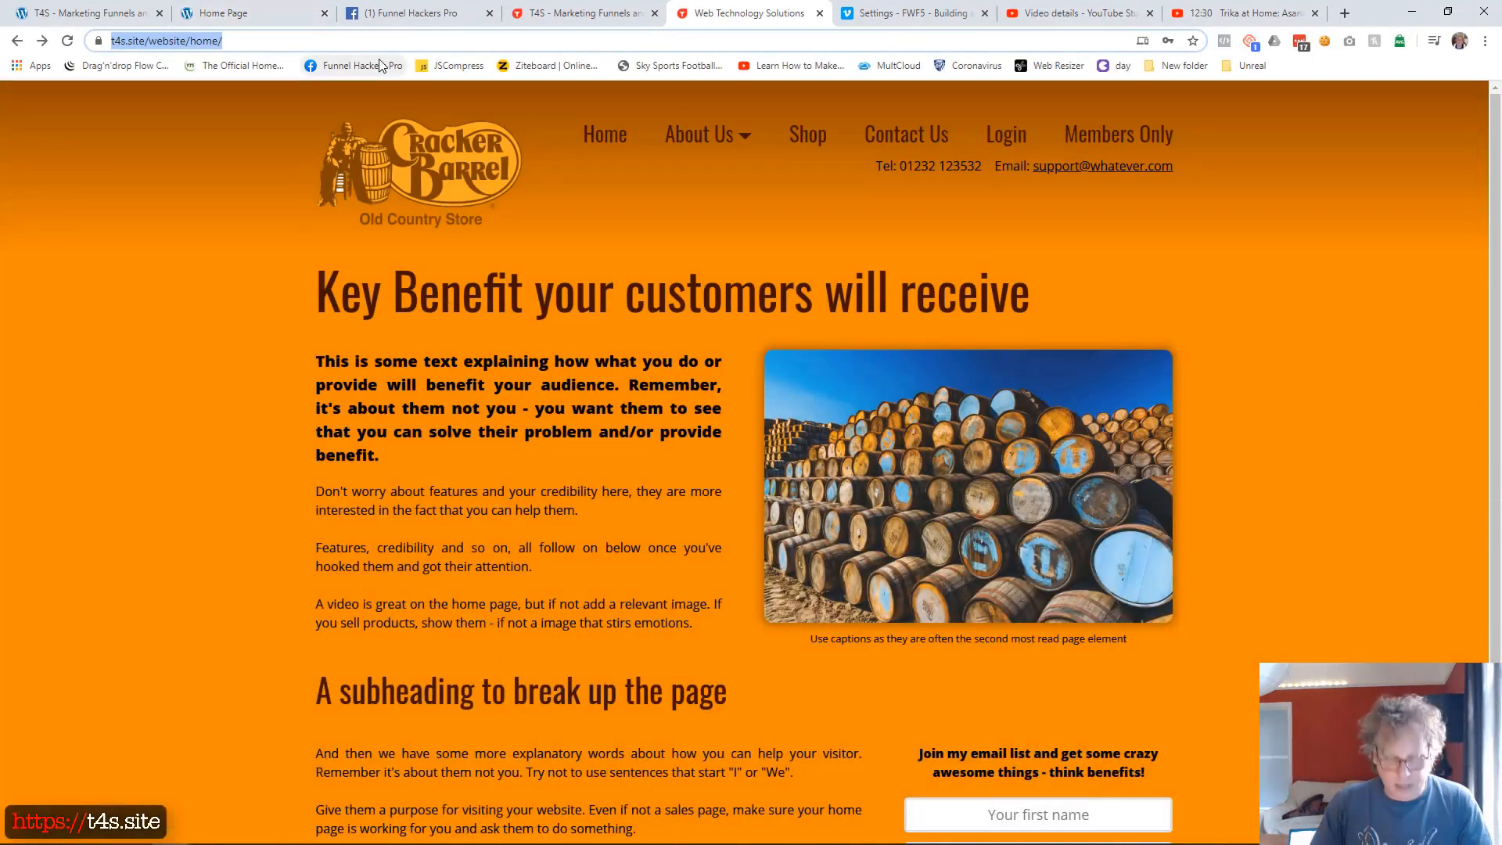
{"action": "key", "text": "ctrl+shift+n"}
{"action": "key", "text": "ctrl+v"}
{"action": "key", "text": "Return"}
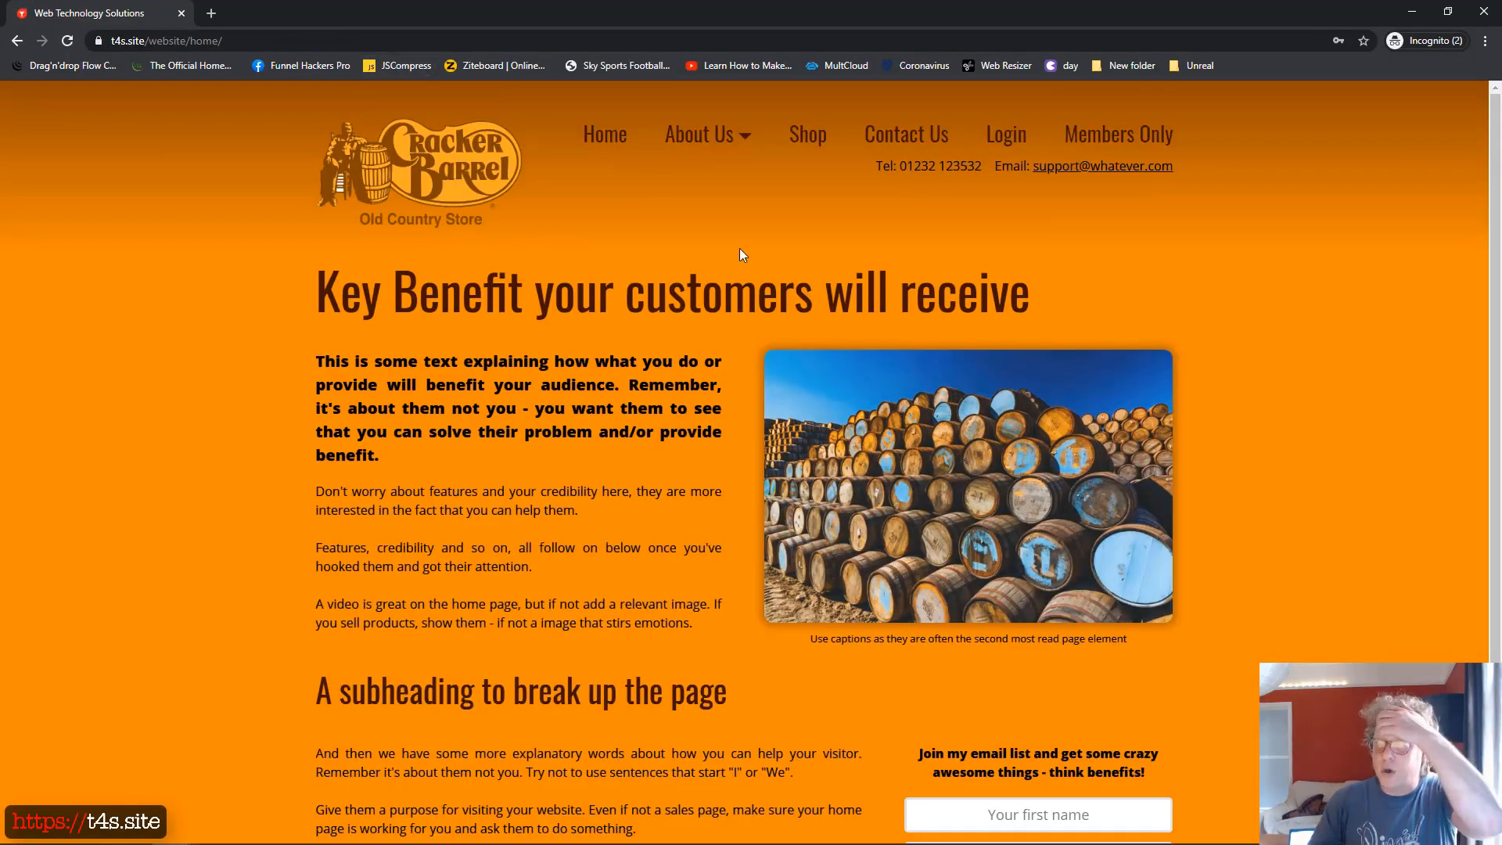
{"action": "key", "text": "F5"}
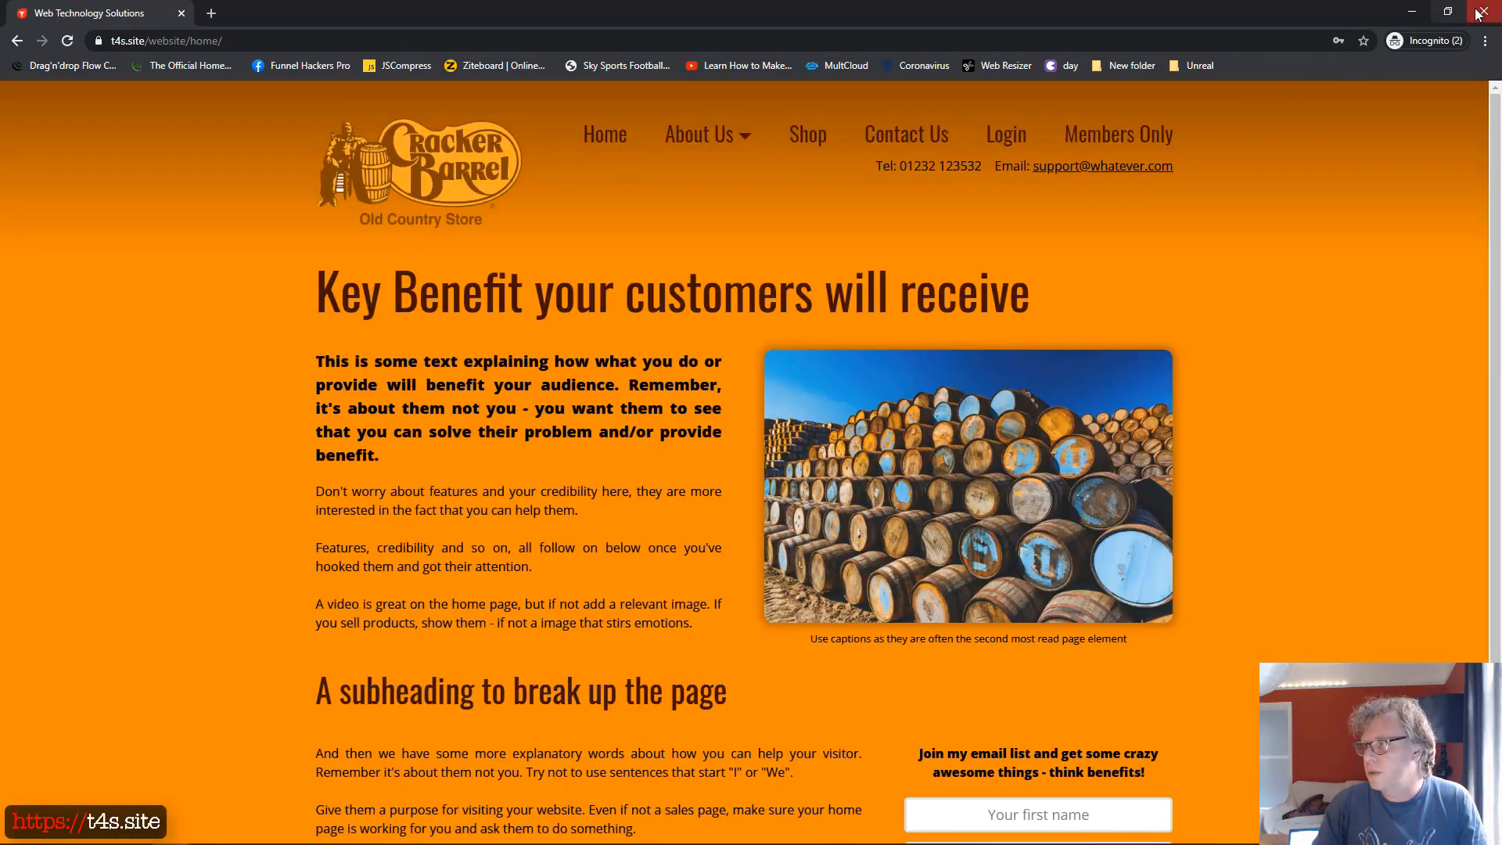
{"action": "left_click", "coordinate": [1482, 12]}
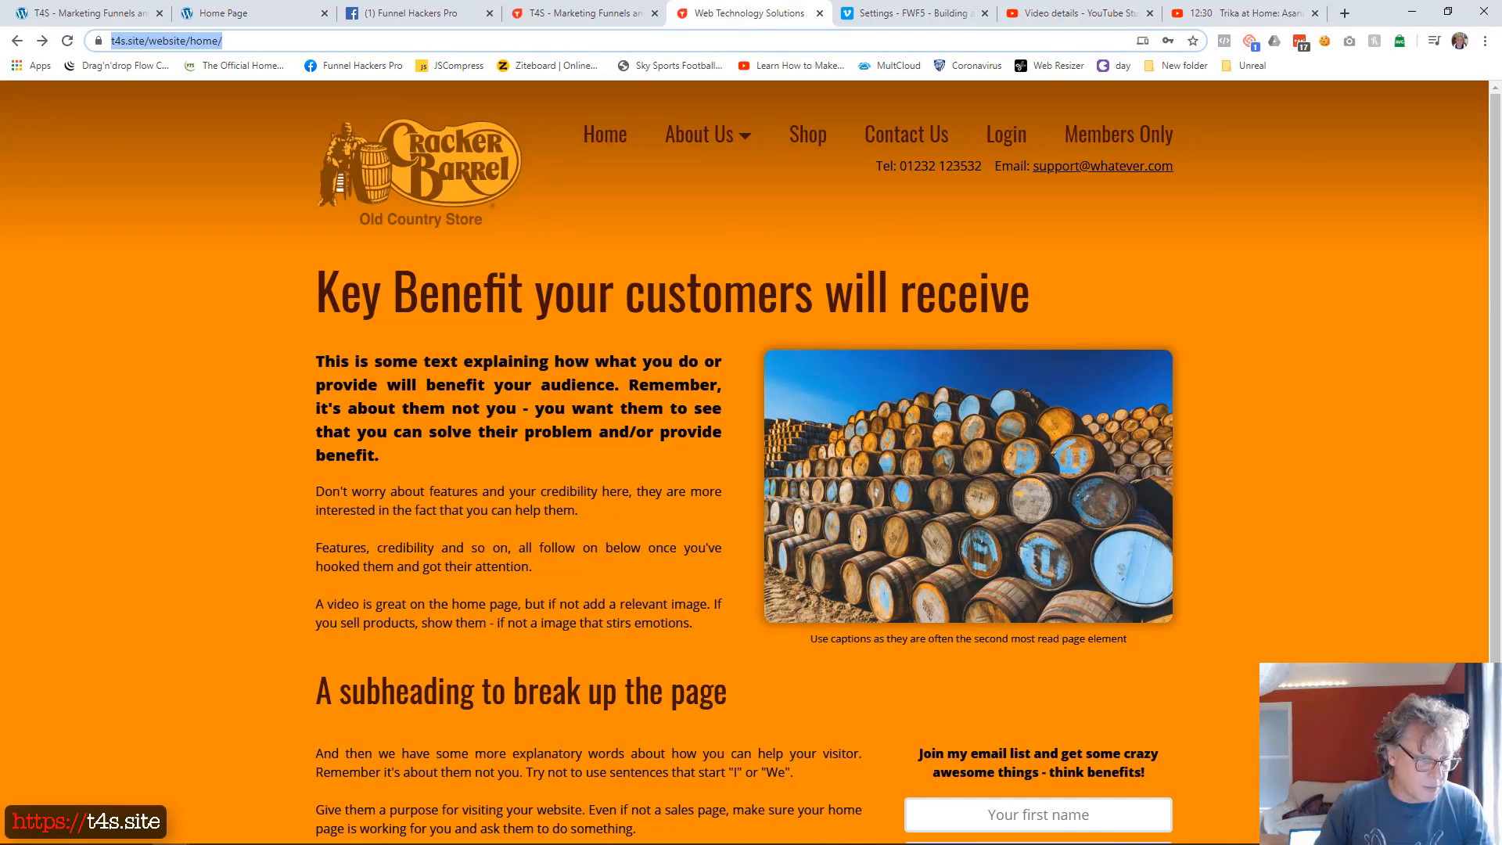
{"action": "key", "text": "ctrl+shift+n"}
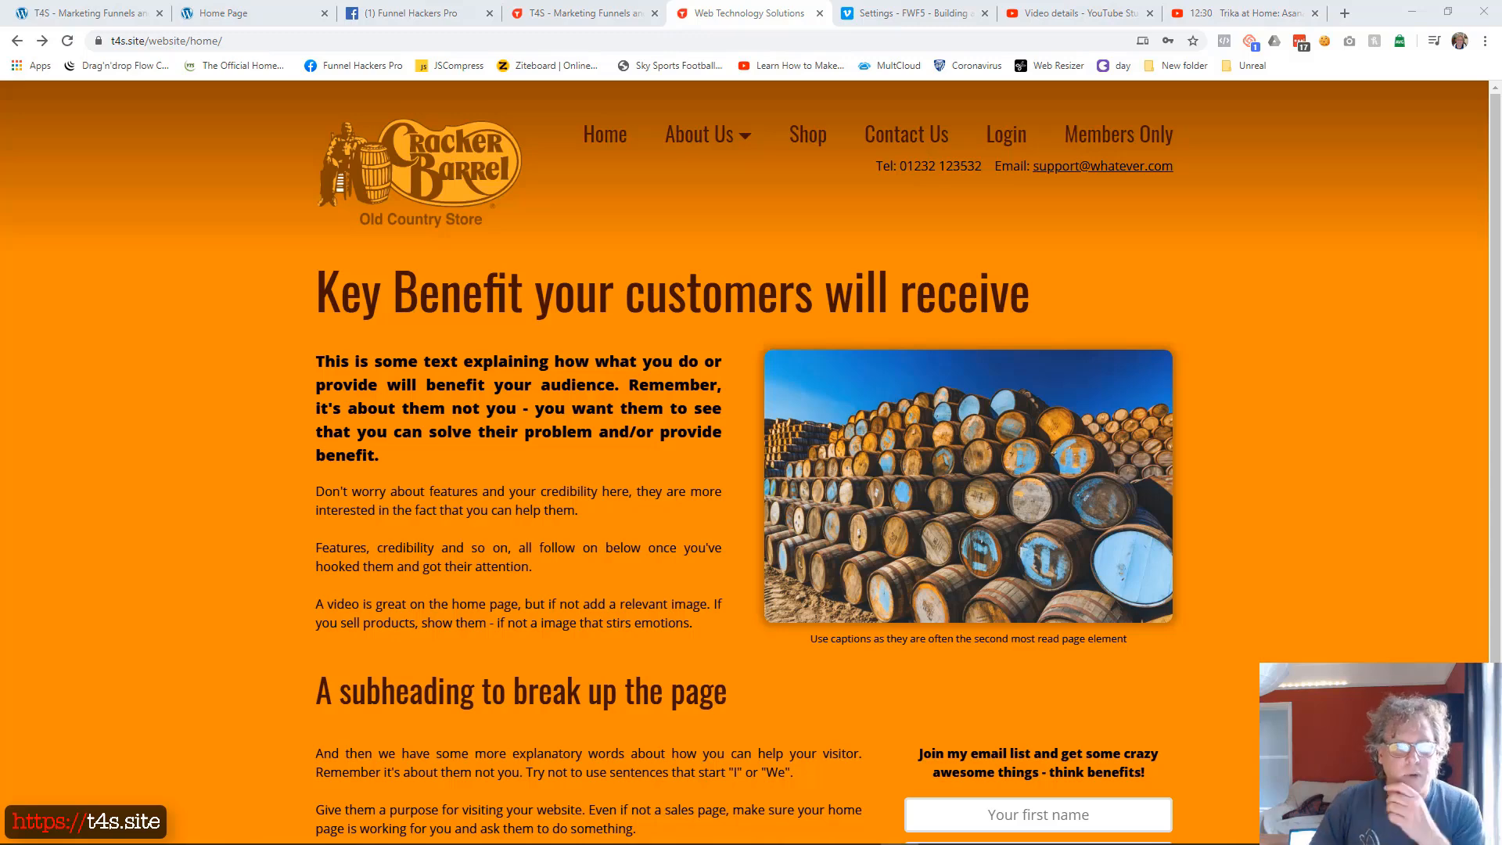
- Load the t4s.site home page in the second Edge window, then resize and reposition it
{"action": "left_click_drag", "start_coordinate": [0, 165], "coordinate": [767, 63]}
{"action": "left_click", "coordinate": [571, 89]}
{"action": "key", "text": "ctrl+v"}
{"action": "key", "text": "Return"}
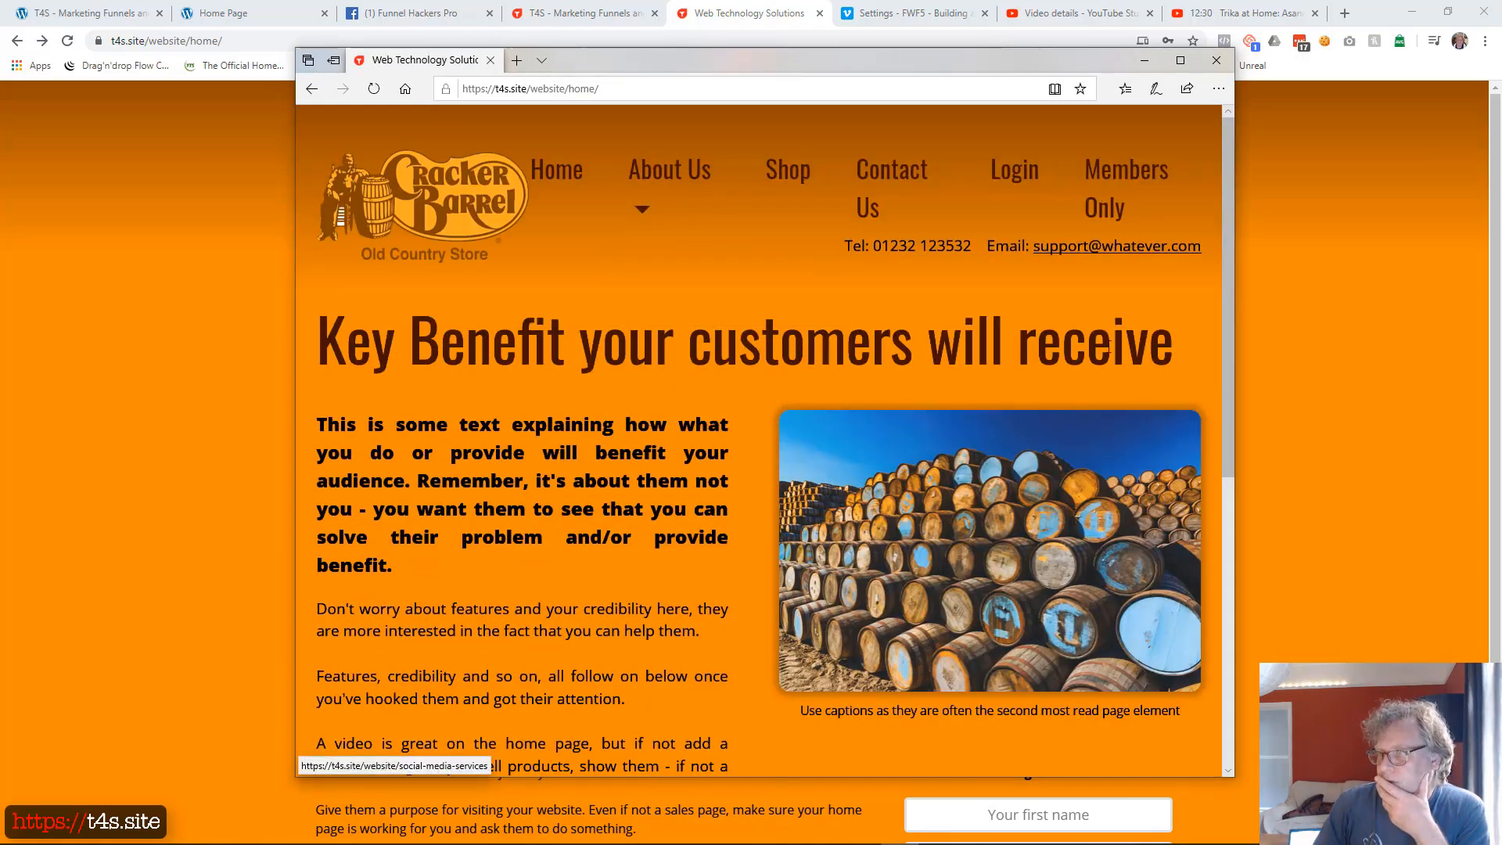
{"action": "left_click_drag", "start_coordinate": [1234, 385], "coordinate": [1445, 384]}
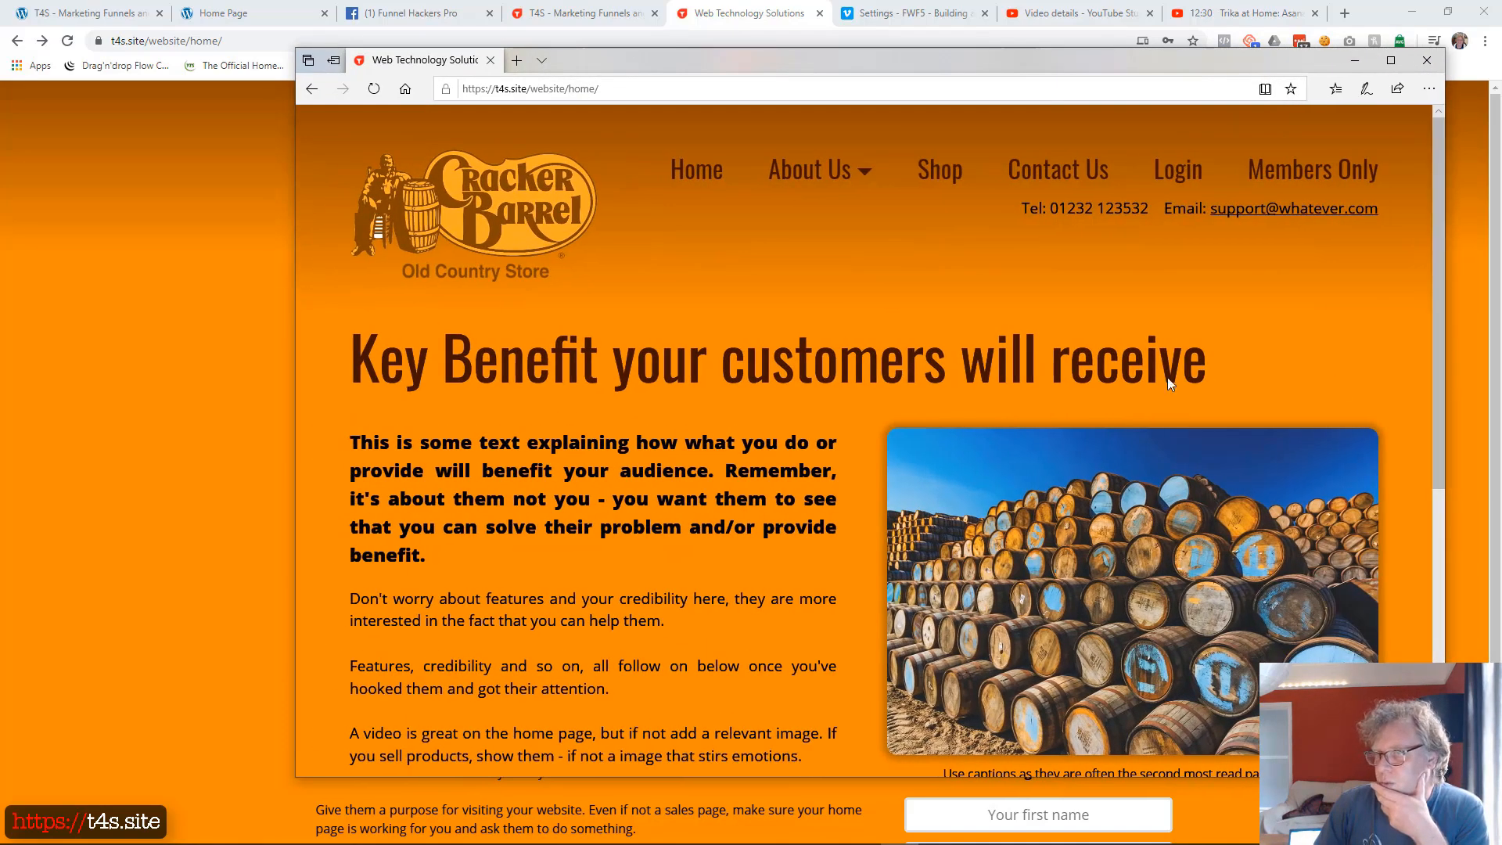
{"action": "left_click_drag", "start_coordinate": [659, 66], "coordinate": [0, 75]}
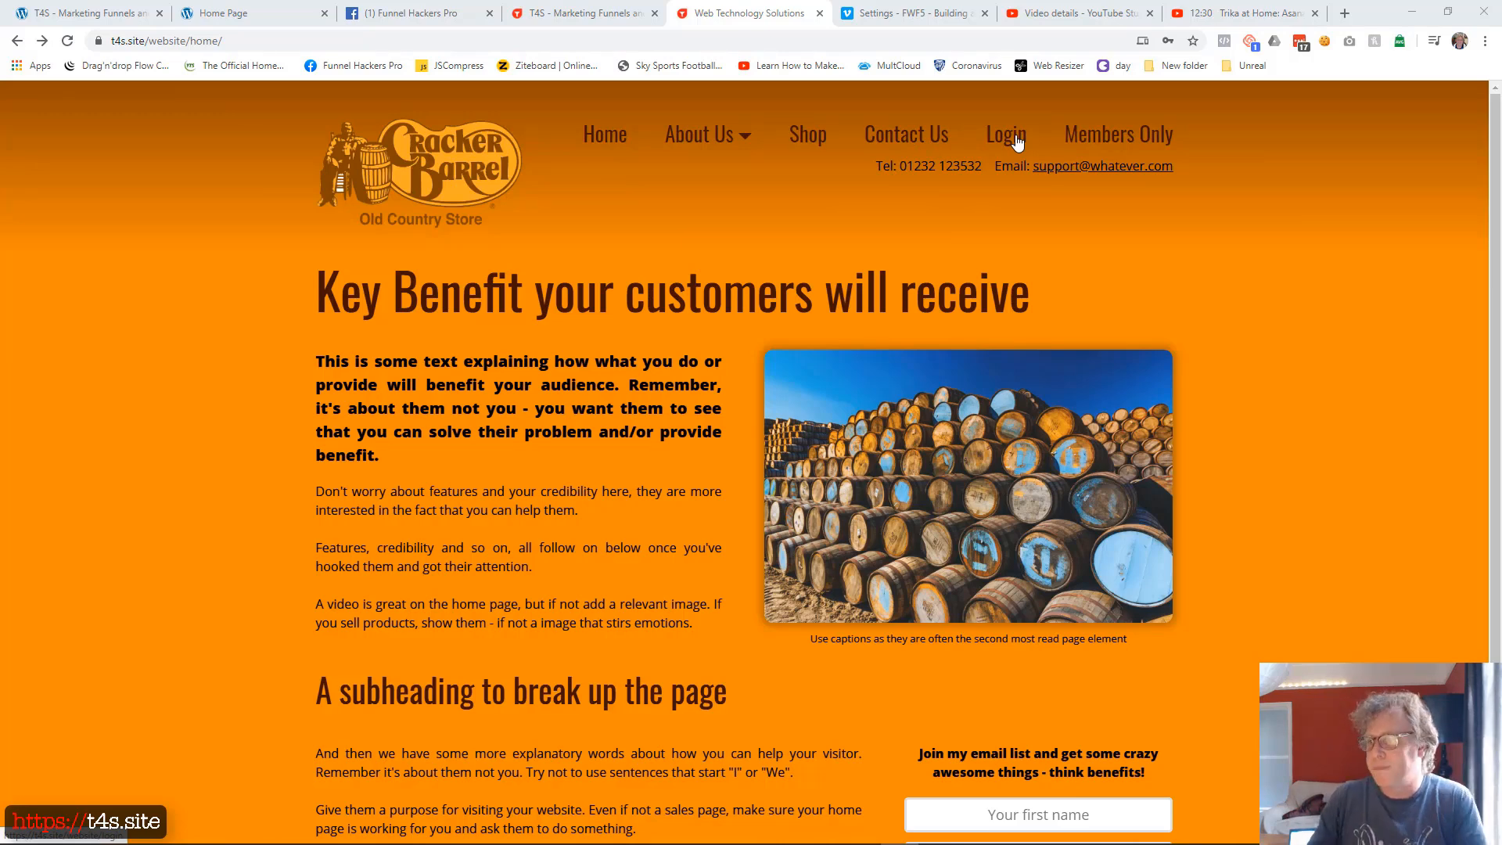
- Tick 'Hide when logged in?' in the Login page's details and update it
{"action": "left_click", "coordinate": [592, 16]}
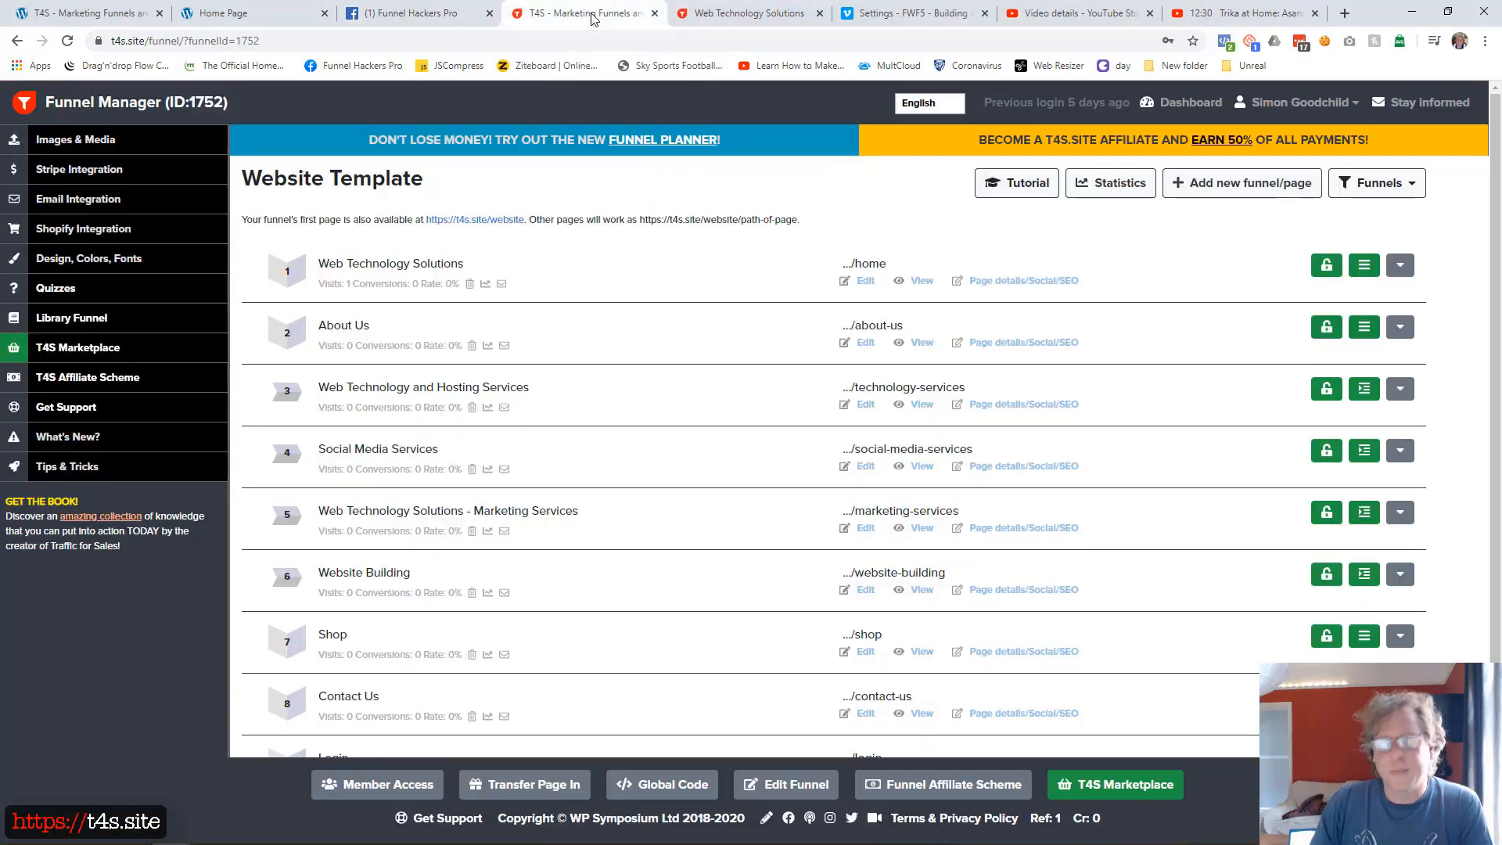
{"action": "scroll", "coordinate": [838, 423], "scroll_direction": "down", "scroll_amount": 3}
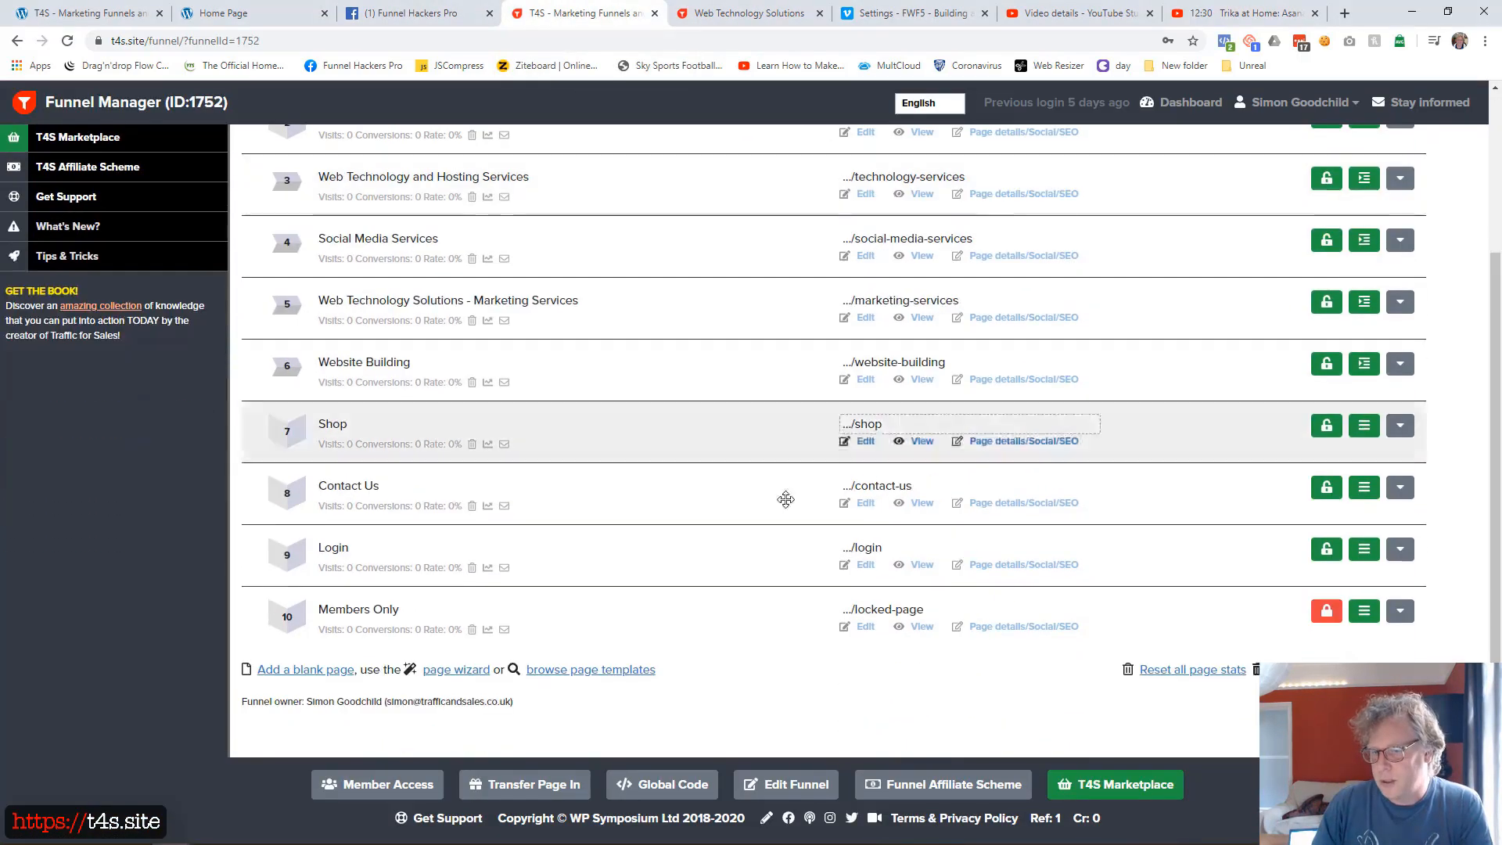
{"action": "left_click", "coordinate": [999, 566]}
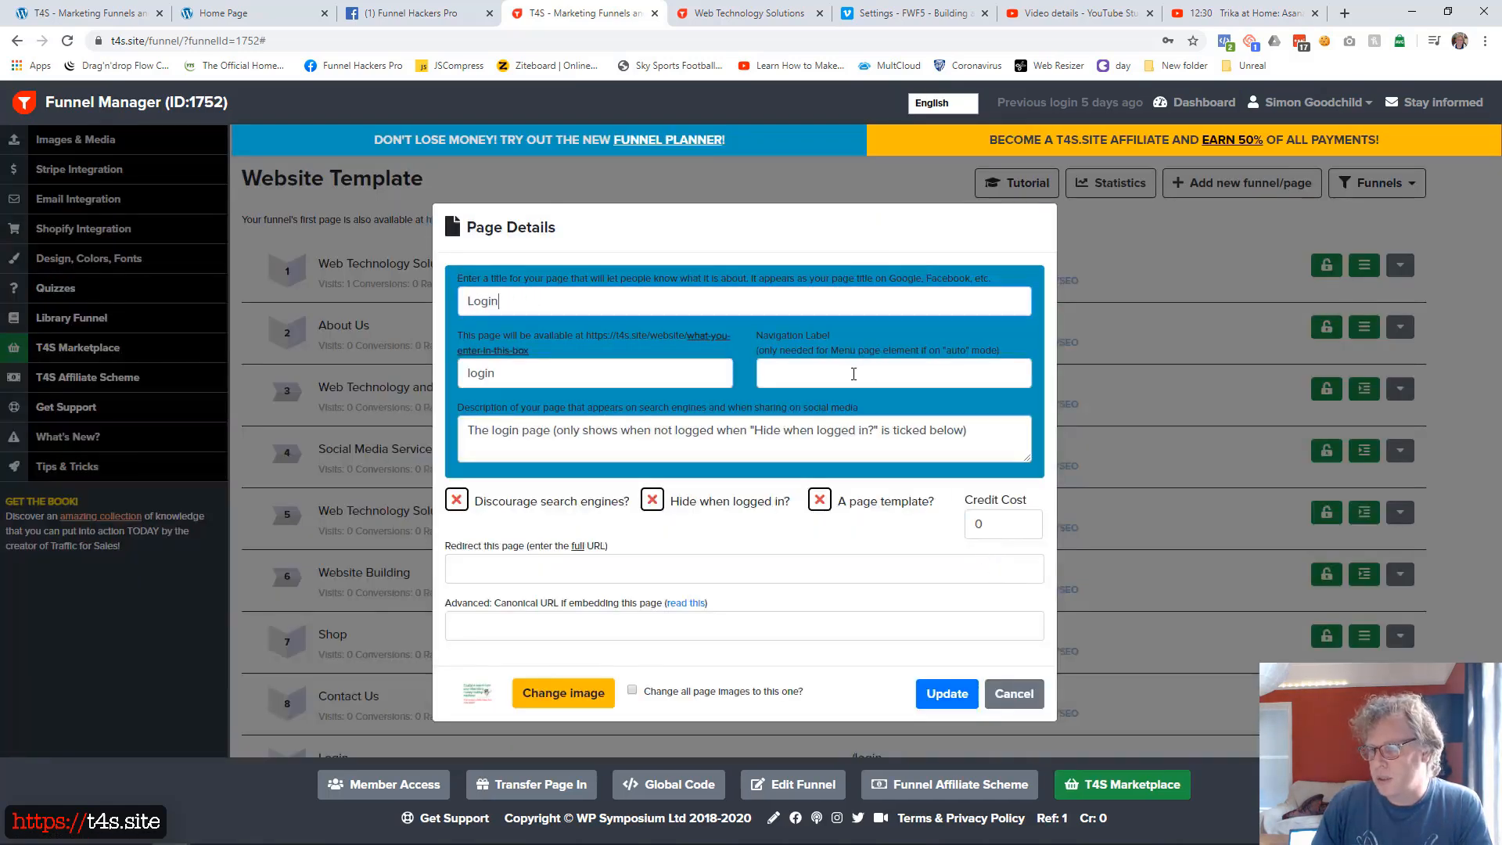
{"action": "left_click", "coordinate": [855, 374]}
{"action": "left_click", "coordinate": [533, 297]}
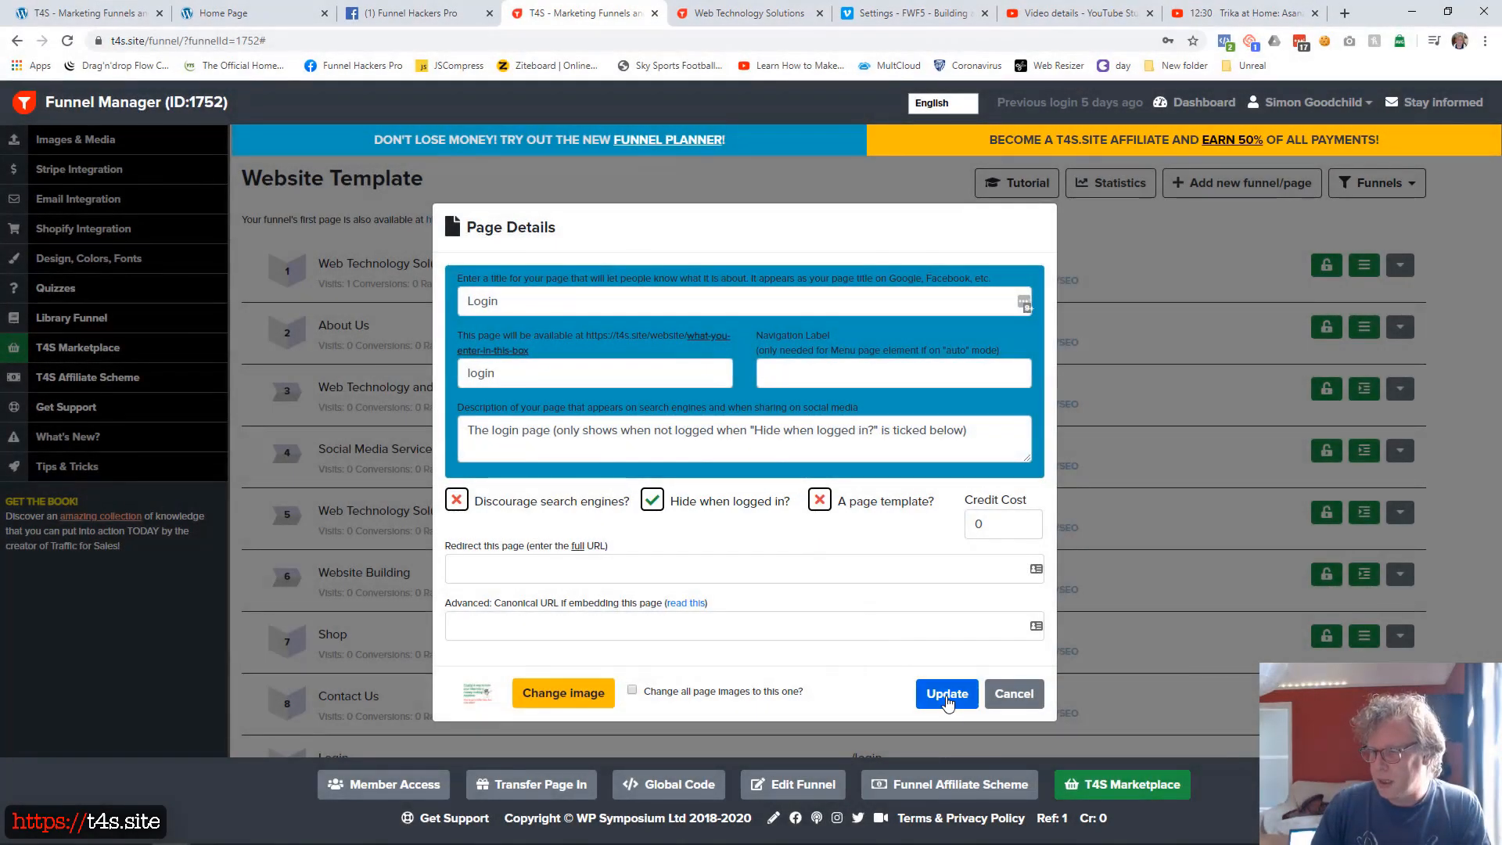
{"action": "left_click", "coordinate": [948, 695]}
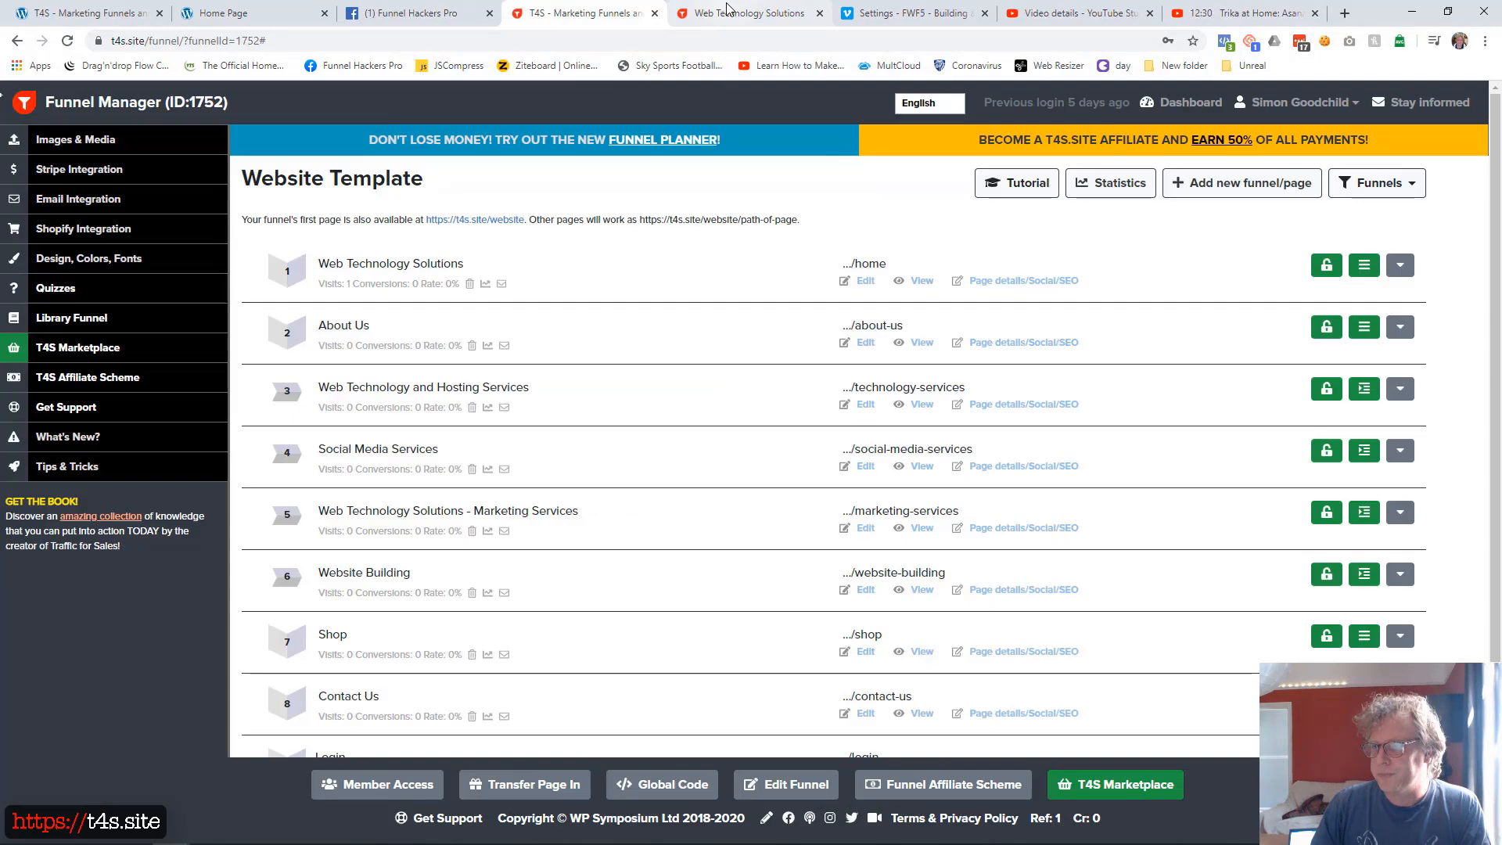
{"action": "left_click", "coordinate": [743, 13]}
- Reload the live site in the main tab and the second Edge window, then close Edge
{"action": "key", "text": "F5"}
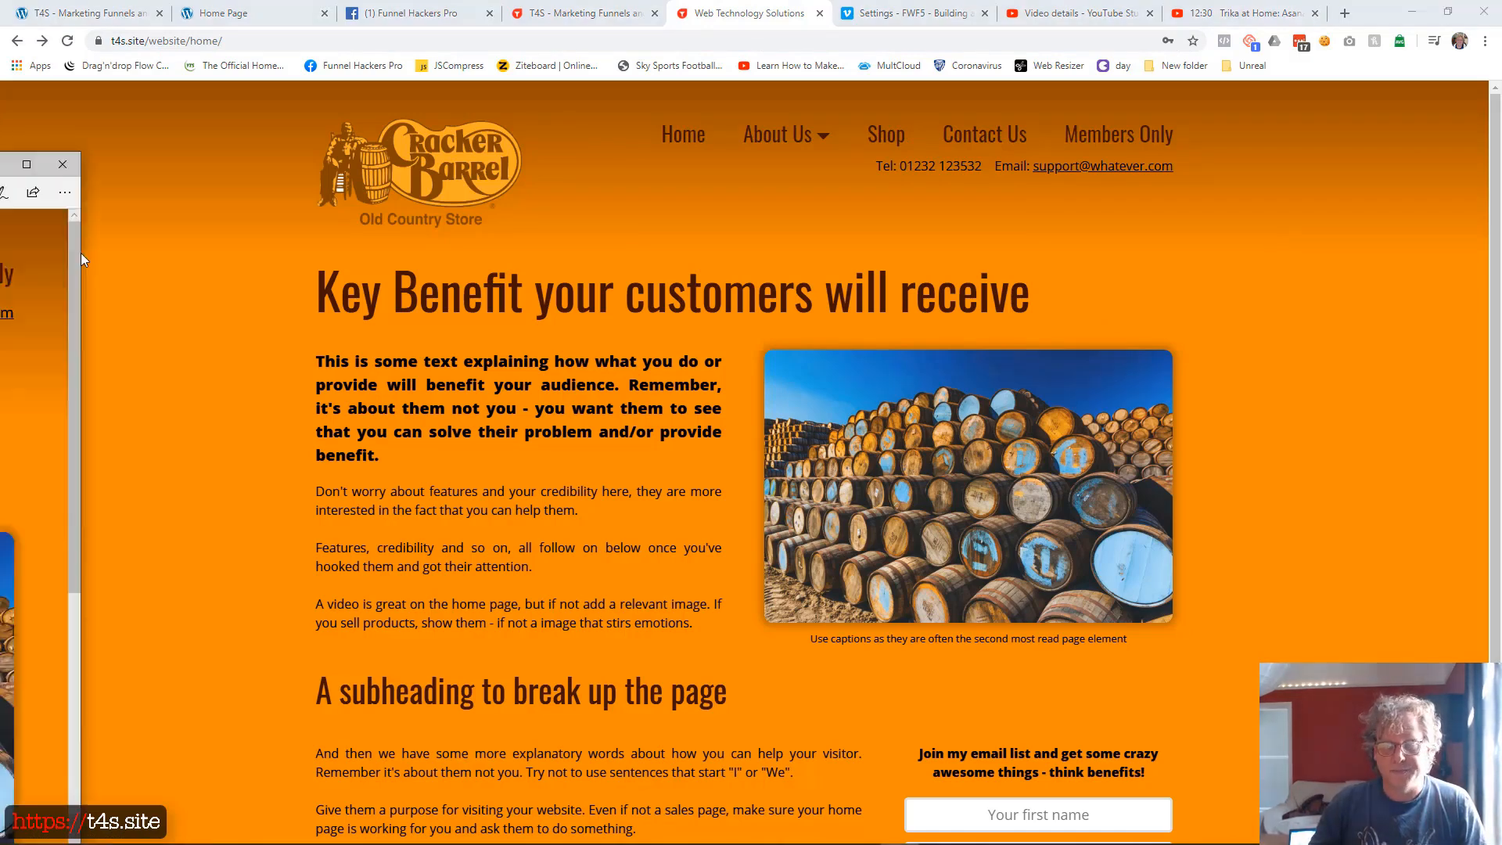
{"action": "left_click_drag", "start_coordinate": [0, 321], "coordinate": [867, 82]}
{"action": "key", "text": "F5"}
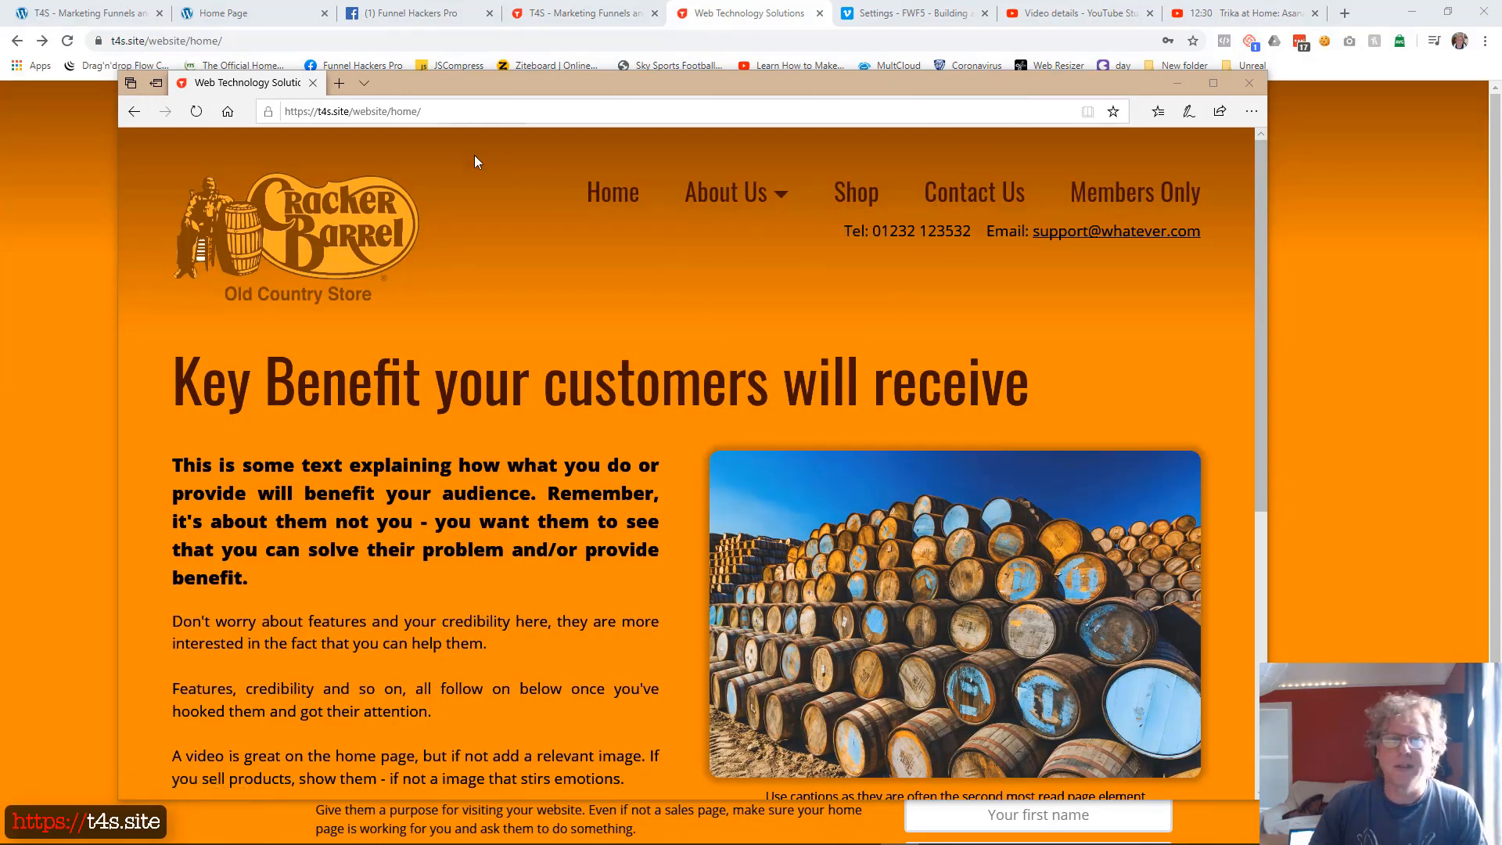
{"action": "left_click", "coordinate": [1241, 82]}
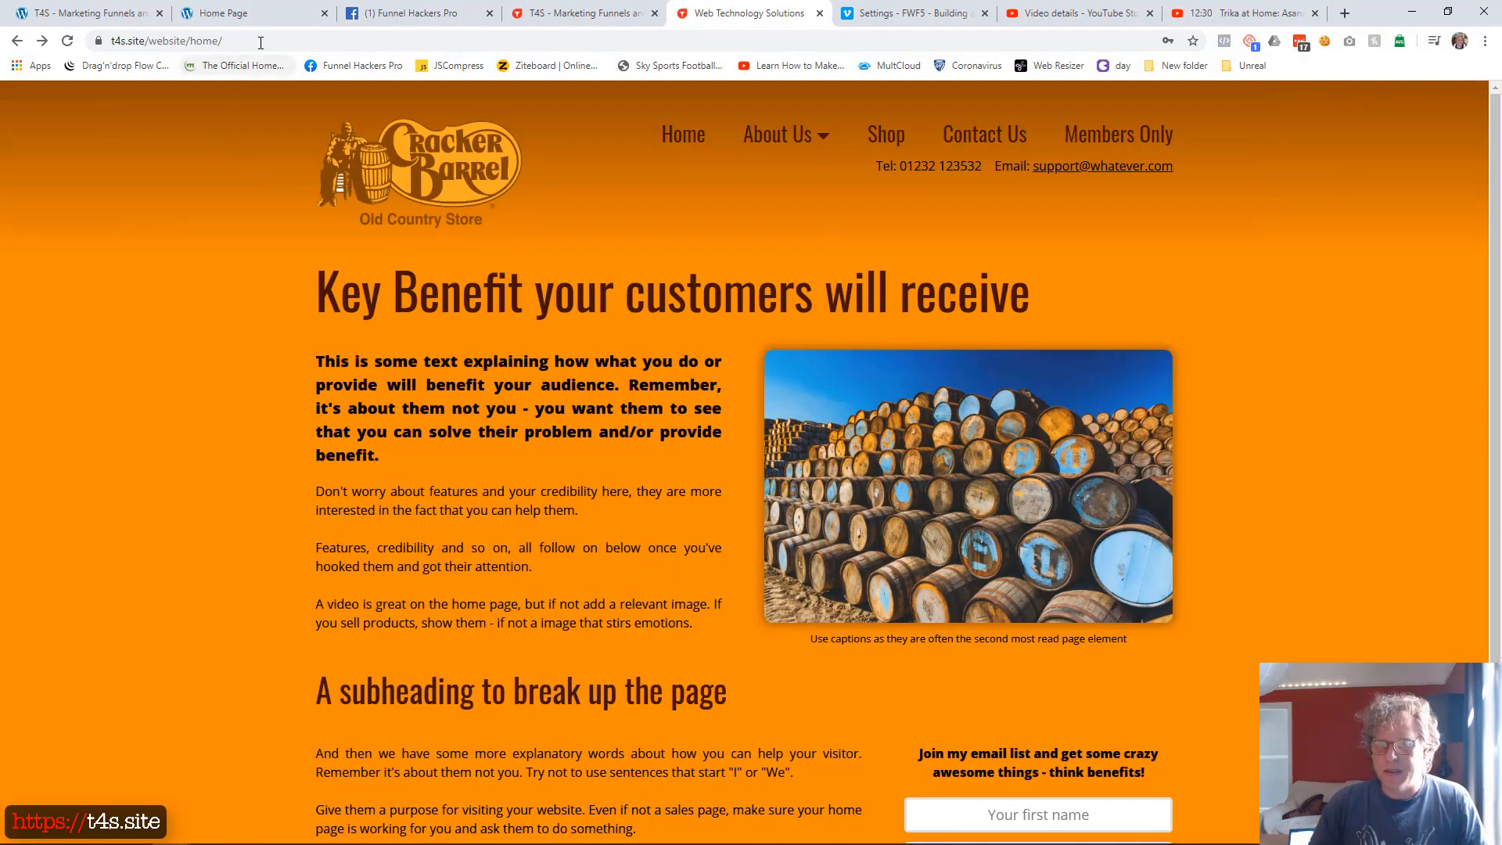
- Reload the home page in a new private window to check the menu, then close it
{"action": "left_click", "coordinate": [260, 41]}
{"action": "key", "text": "ctrl+c"}
{"action": "key", "text": "ctrl+shift+n"}
{"action": "key", "text": "ctrl+v"}
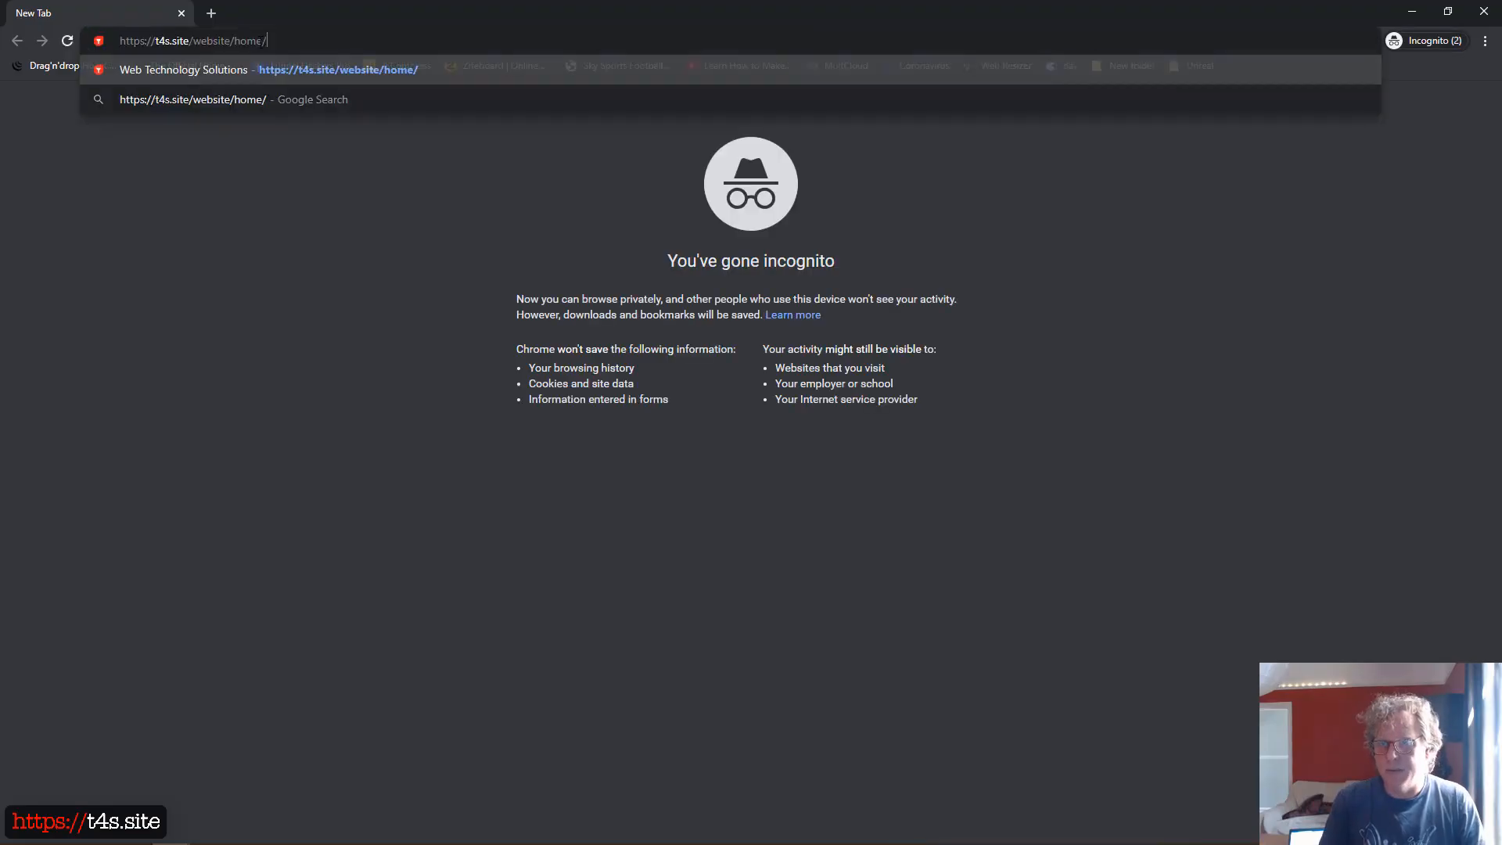
{"action": "key", "text": "Return"}
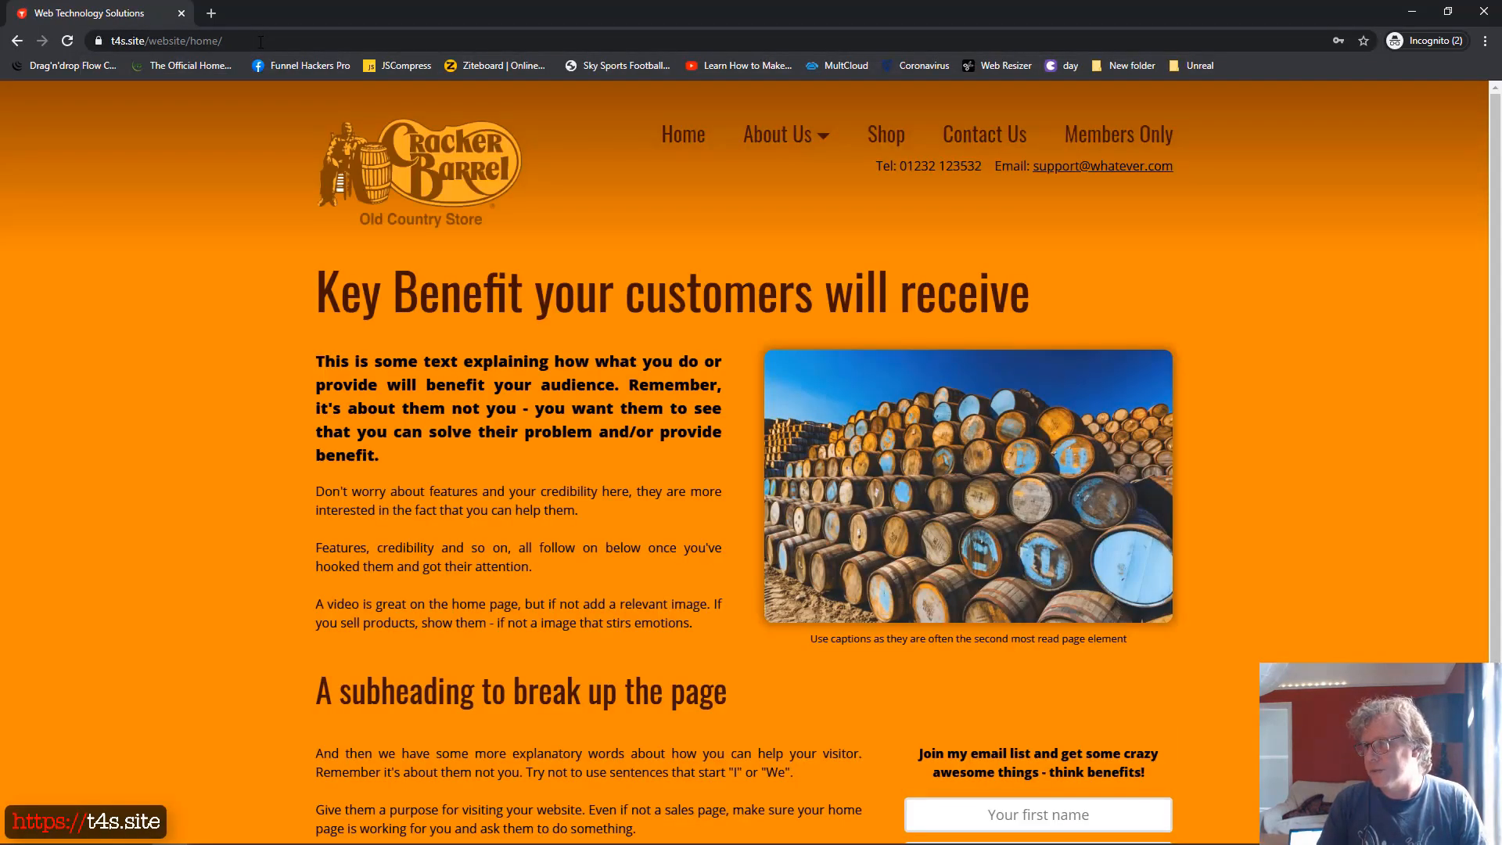
{"action": "key", "text": "F5"}
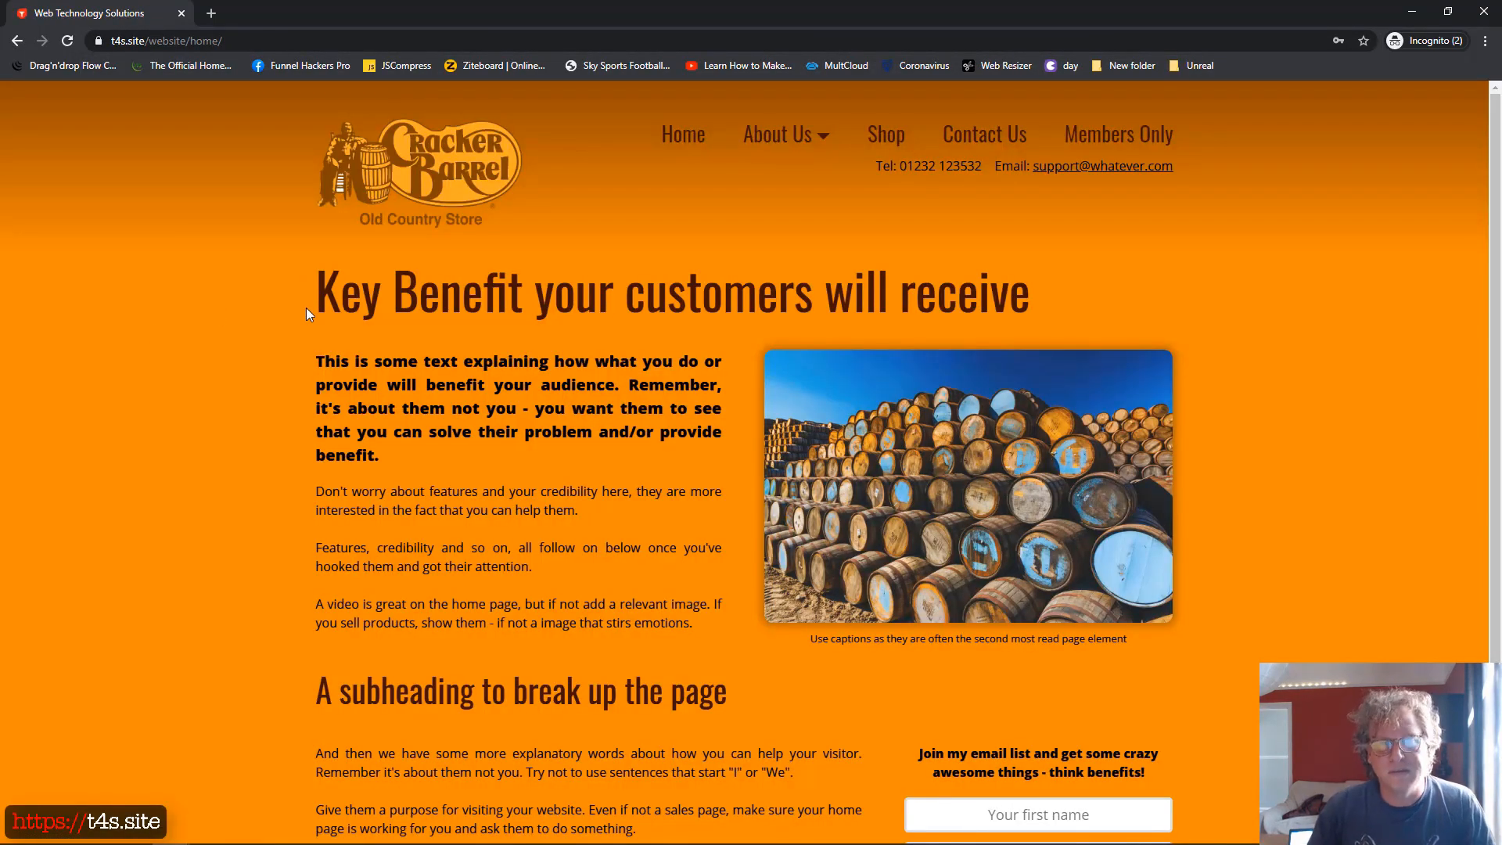
{"action": "left_click", "coordinate": [182, 15]}
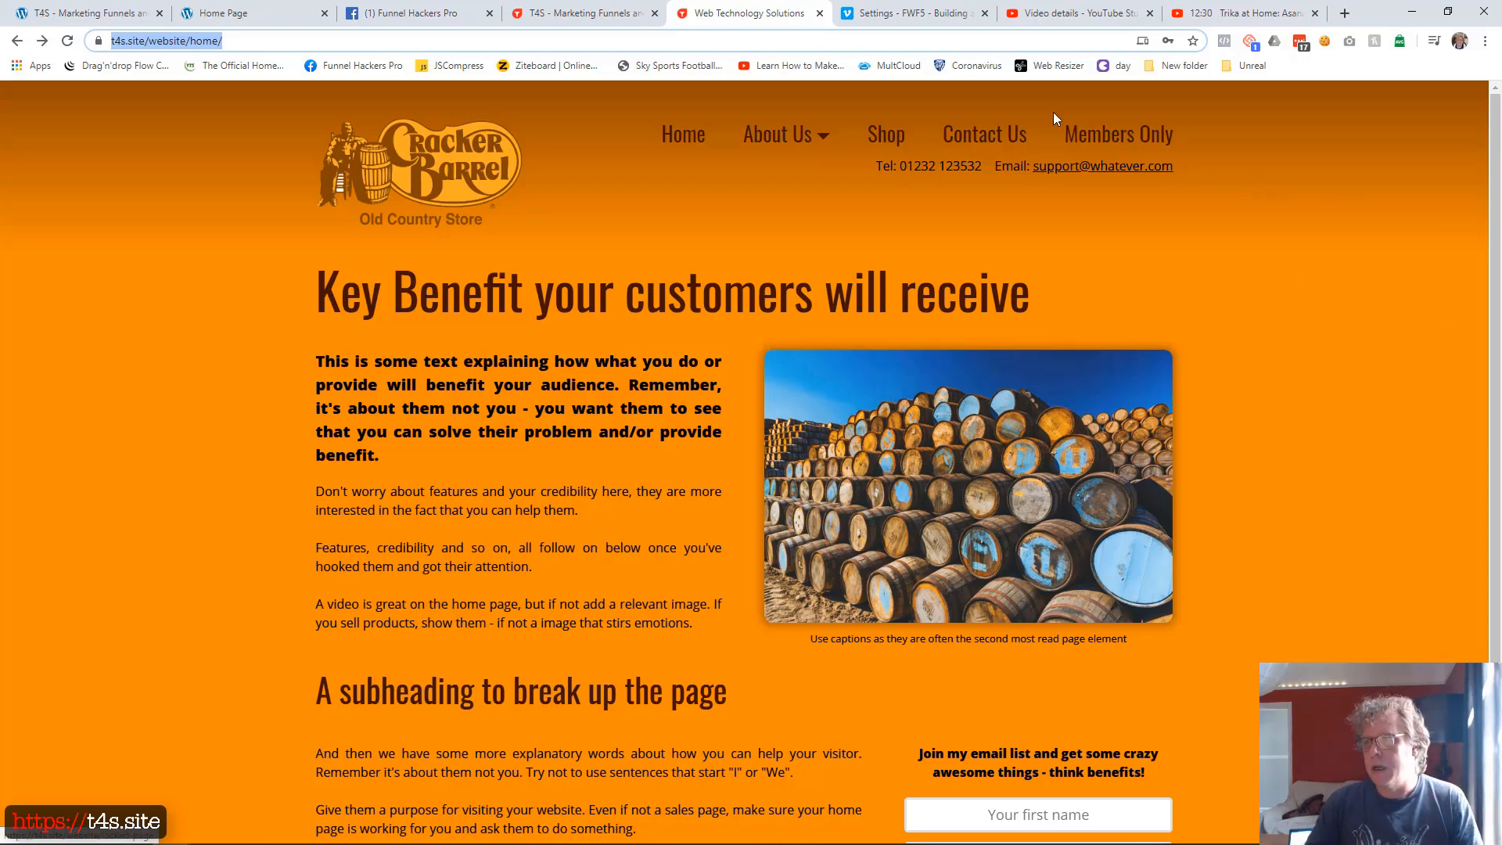
{"action": "left_click", "coordinate": [607, 6]}
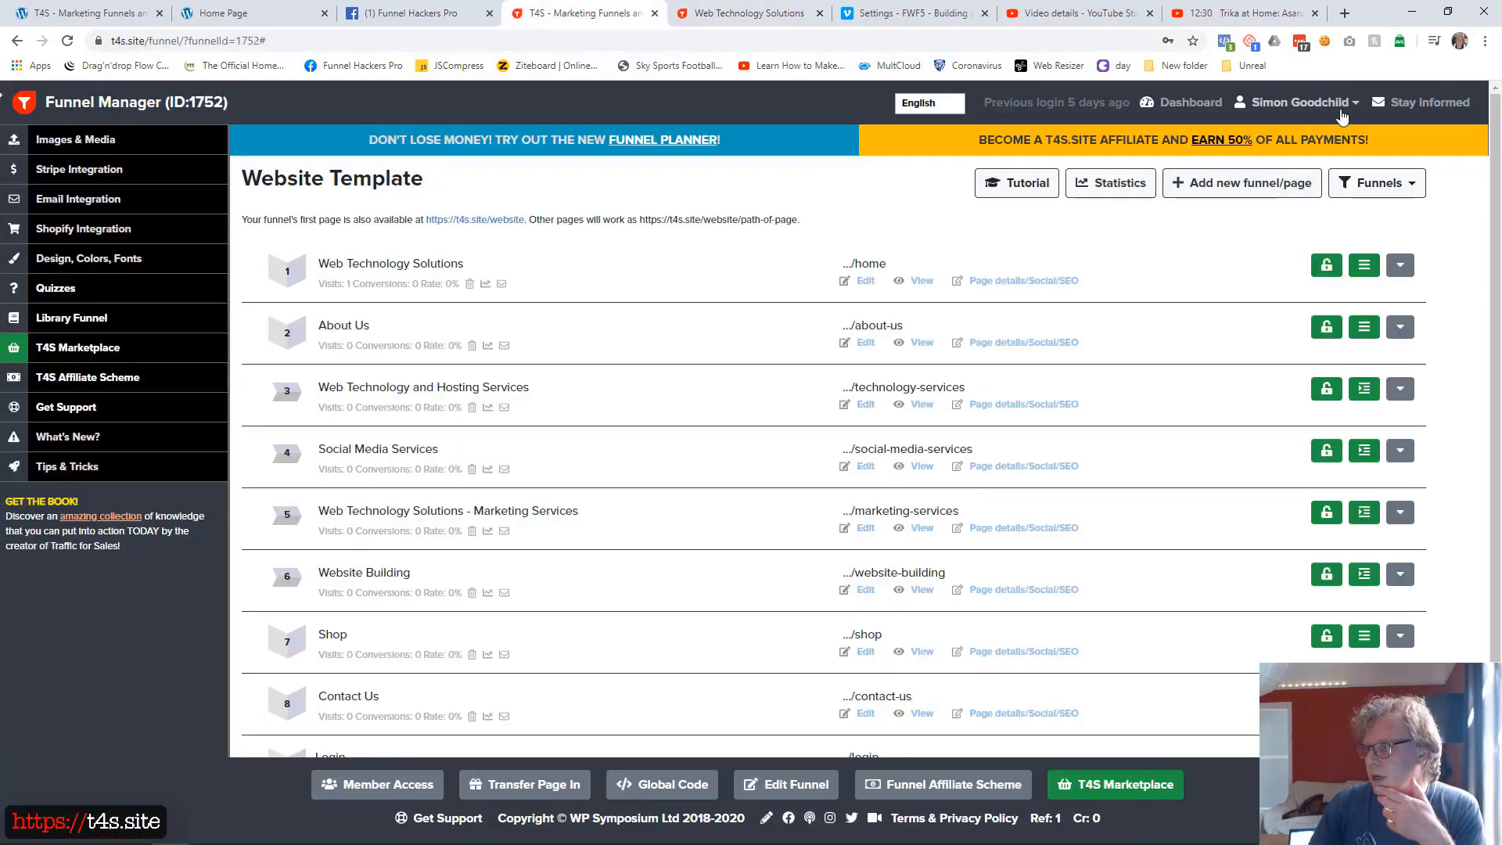
- Log out of T4S, reload the live site, and log in via its Login link with saved credentials
{"action": "left_click", "coordinate": [1303, 102]}
{"action": "left_click", "coordinate": [1250, 433]}
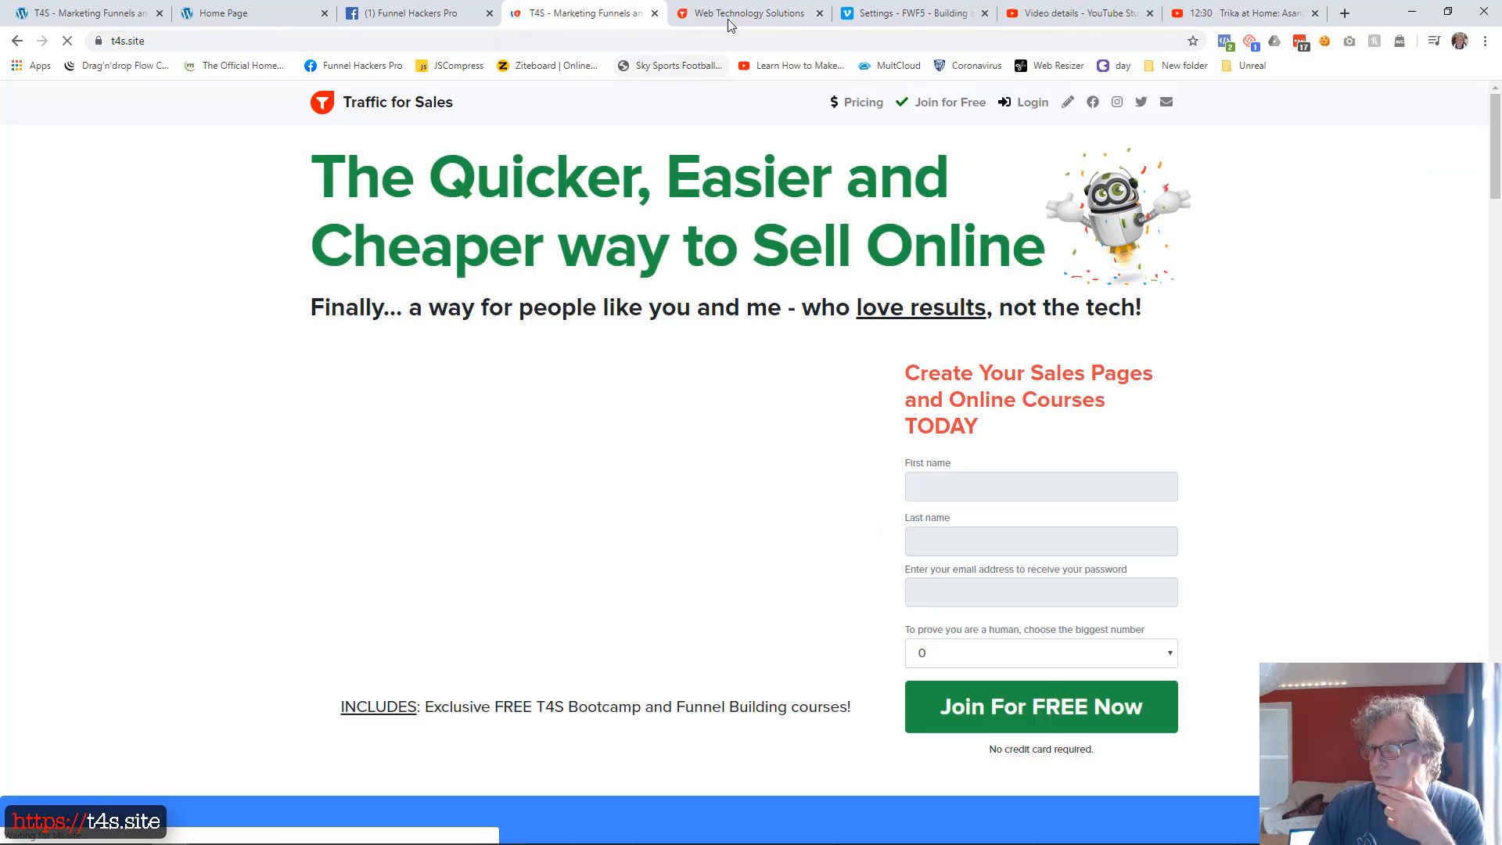
{"action": "left_click", "coordinate": [733, 14]}
{"action": "key", "text": "F5"}
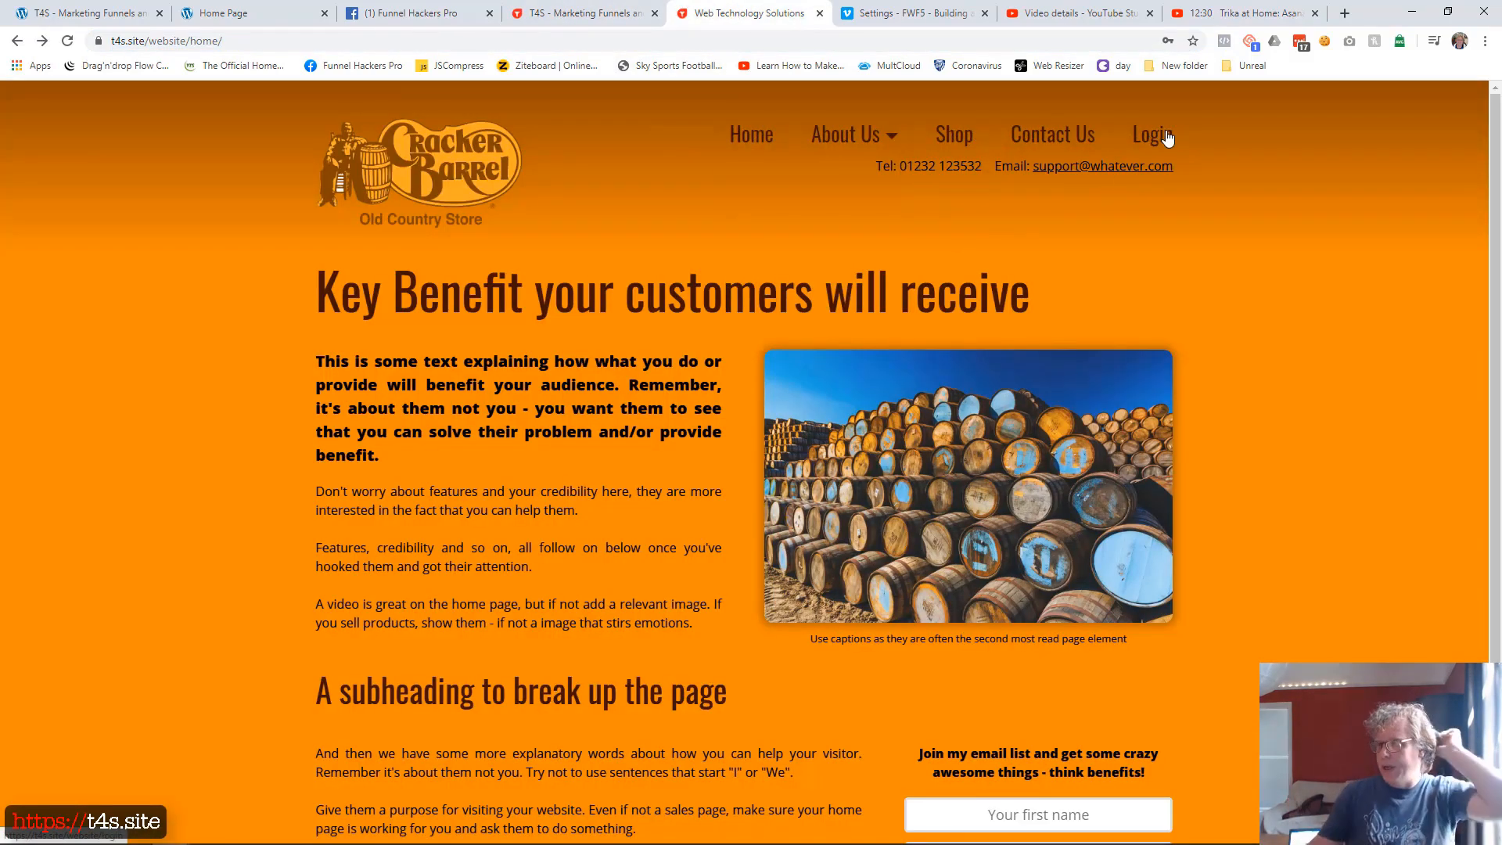
{"action": "left_click", "coordinate": [1166, 137]}
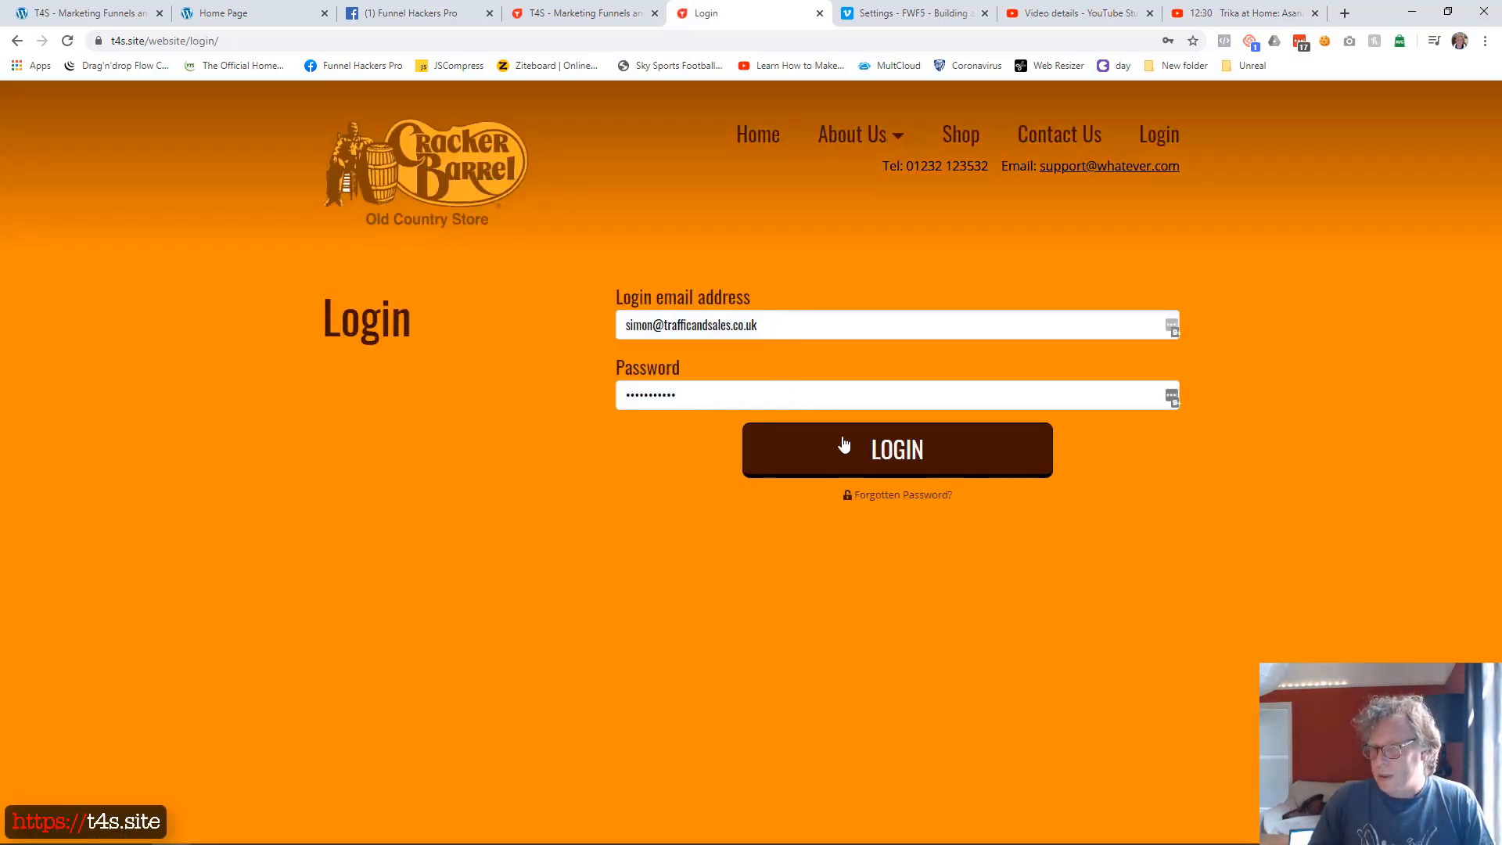
{"action": "left_click", "coordinate": [844, 440]}
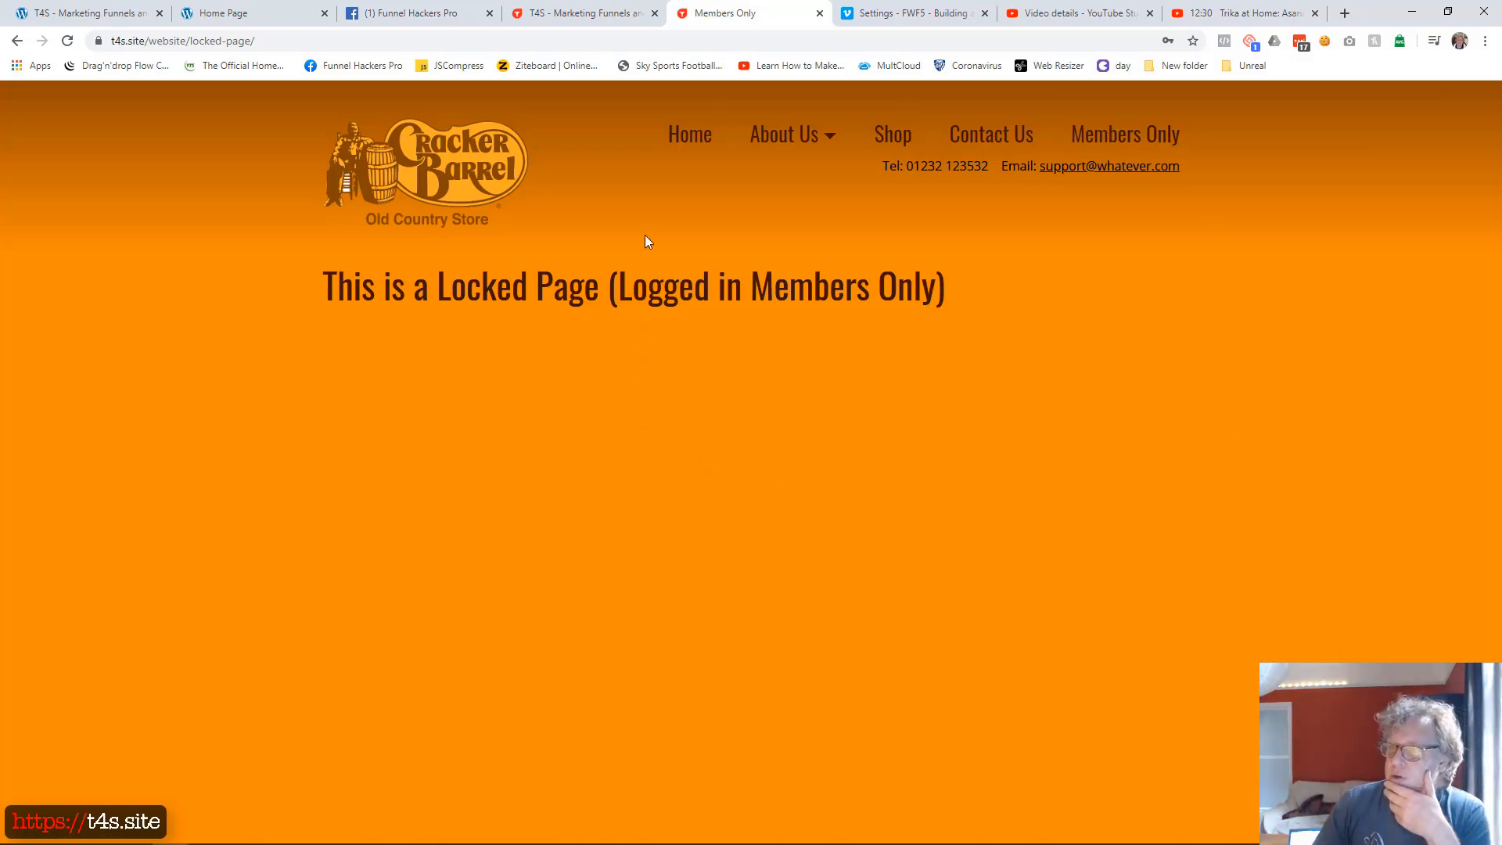
{"action": "left_click", "coordinate": [818, 14]}
- Duplicate the Login page in the Website Template funnel
{"action": "left_click", "coordinate": [576, 14]}
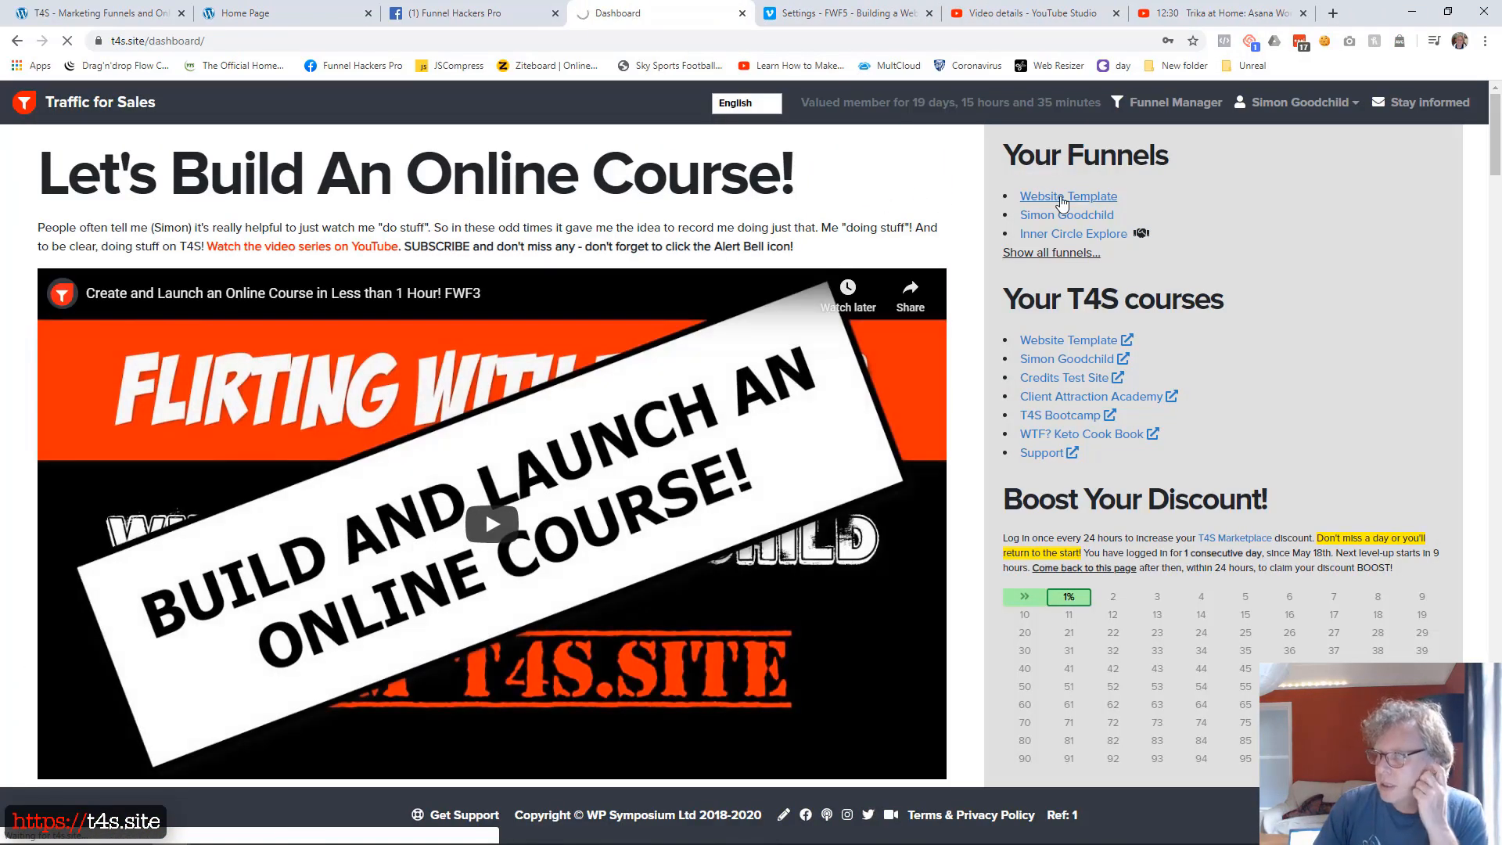
{"action": "left_click", "coordinate": [1062, 198]}
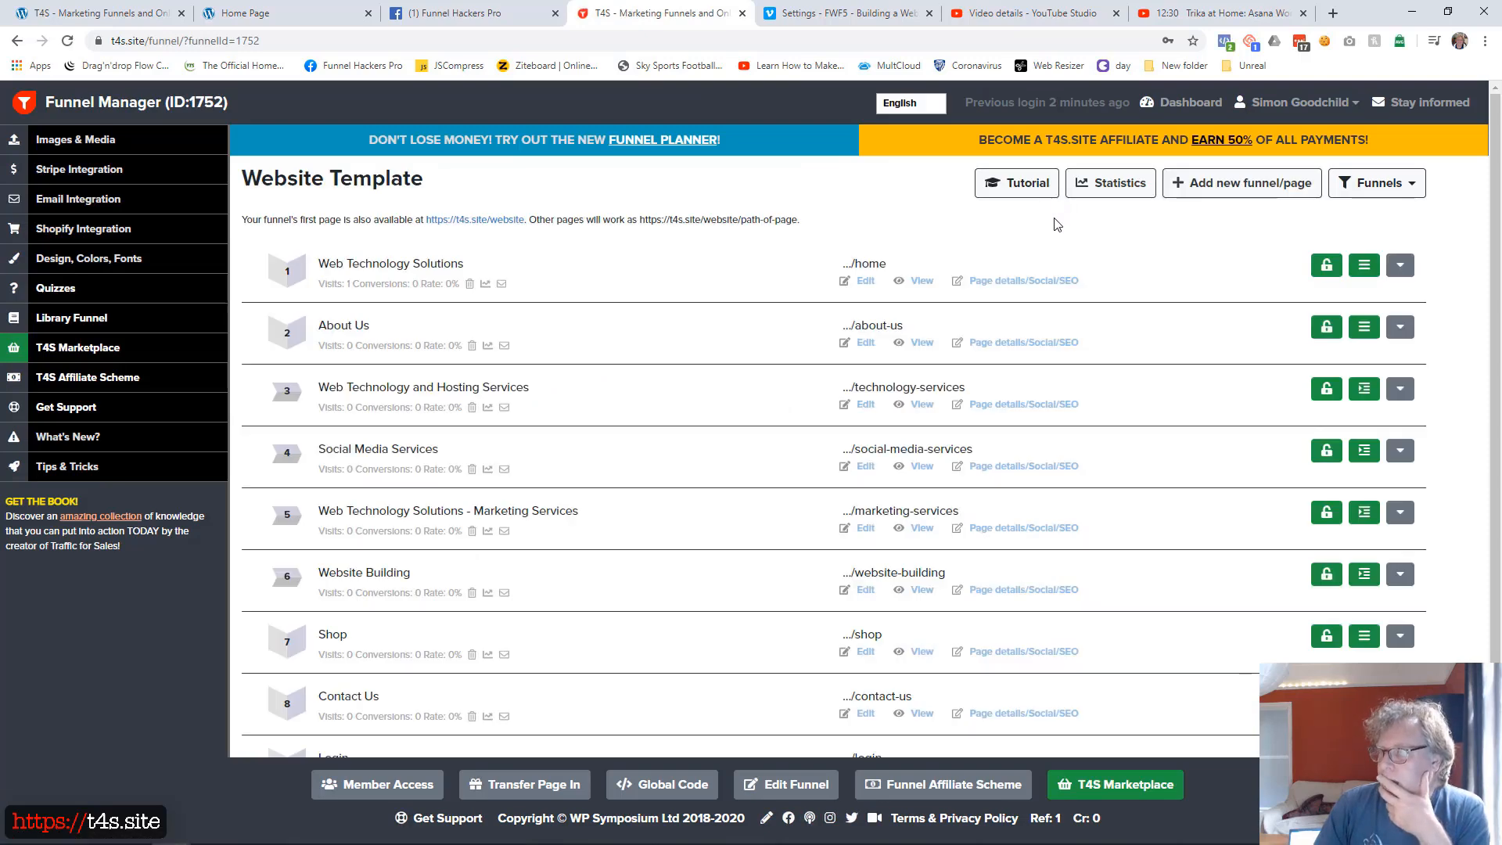
{"action": "scroll", "coordinate": [835, 314], "scroll_direction": "down", "scroll_amount": 3}
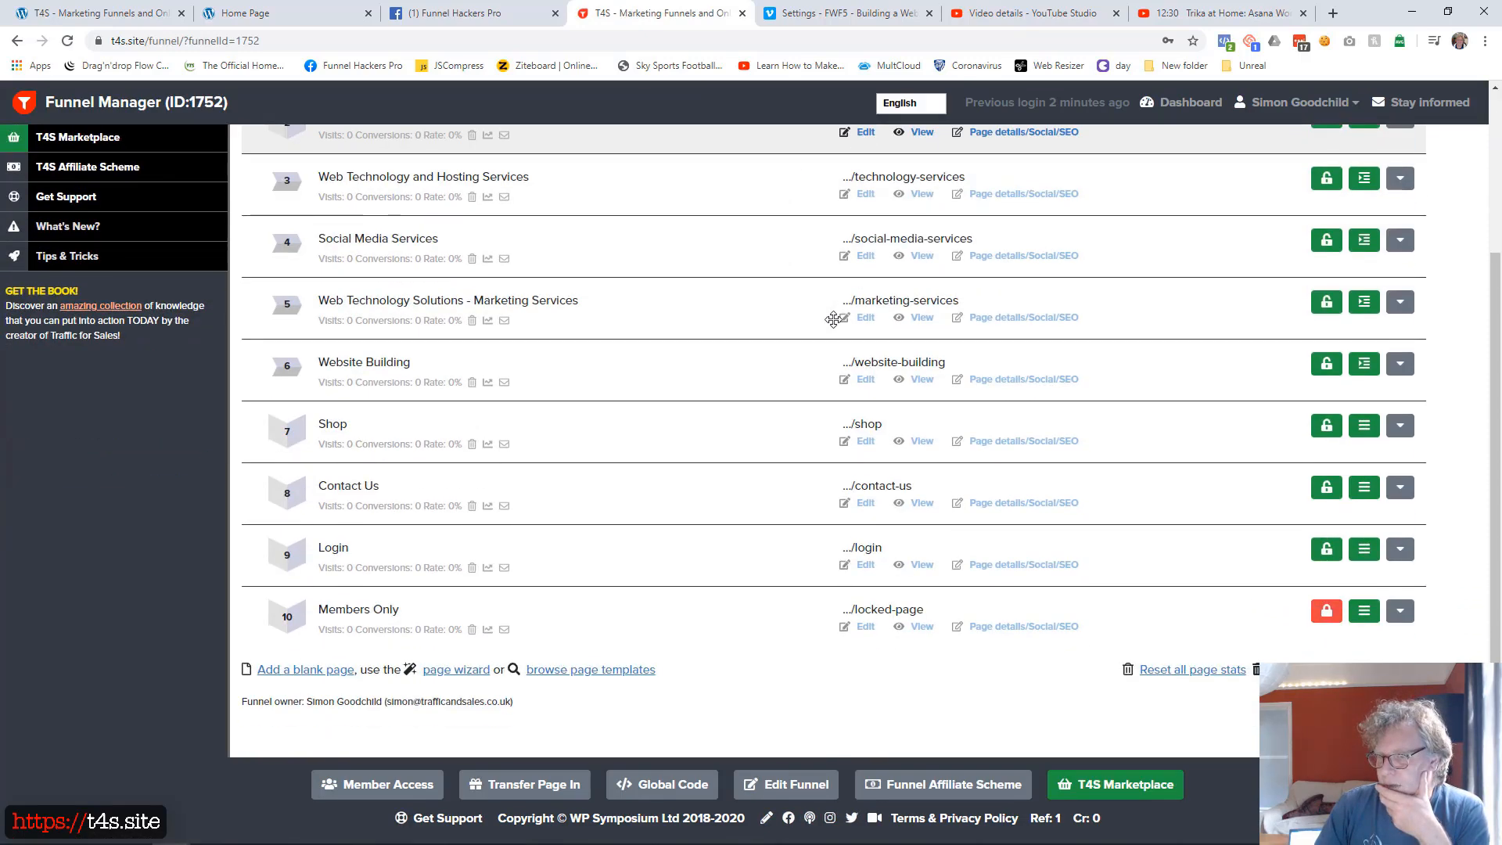
{"action": "left_click", "coordinate": [1401, 552]}
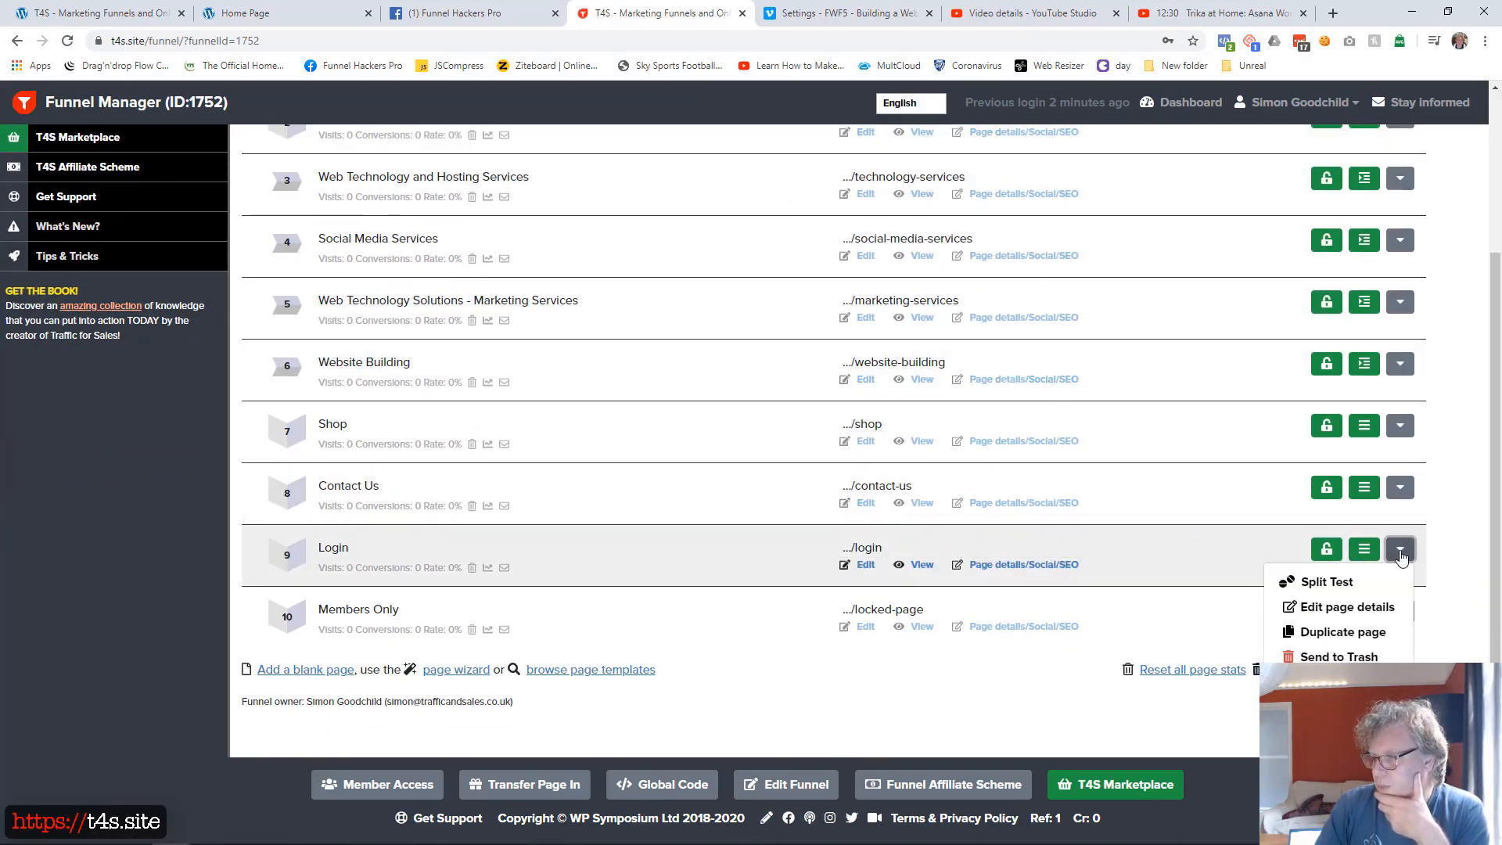
{"action": "left_click", "coordinate": [1343, 632]}
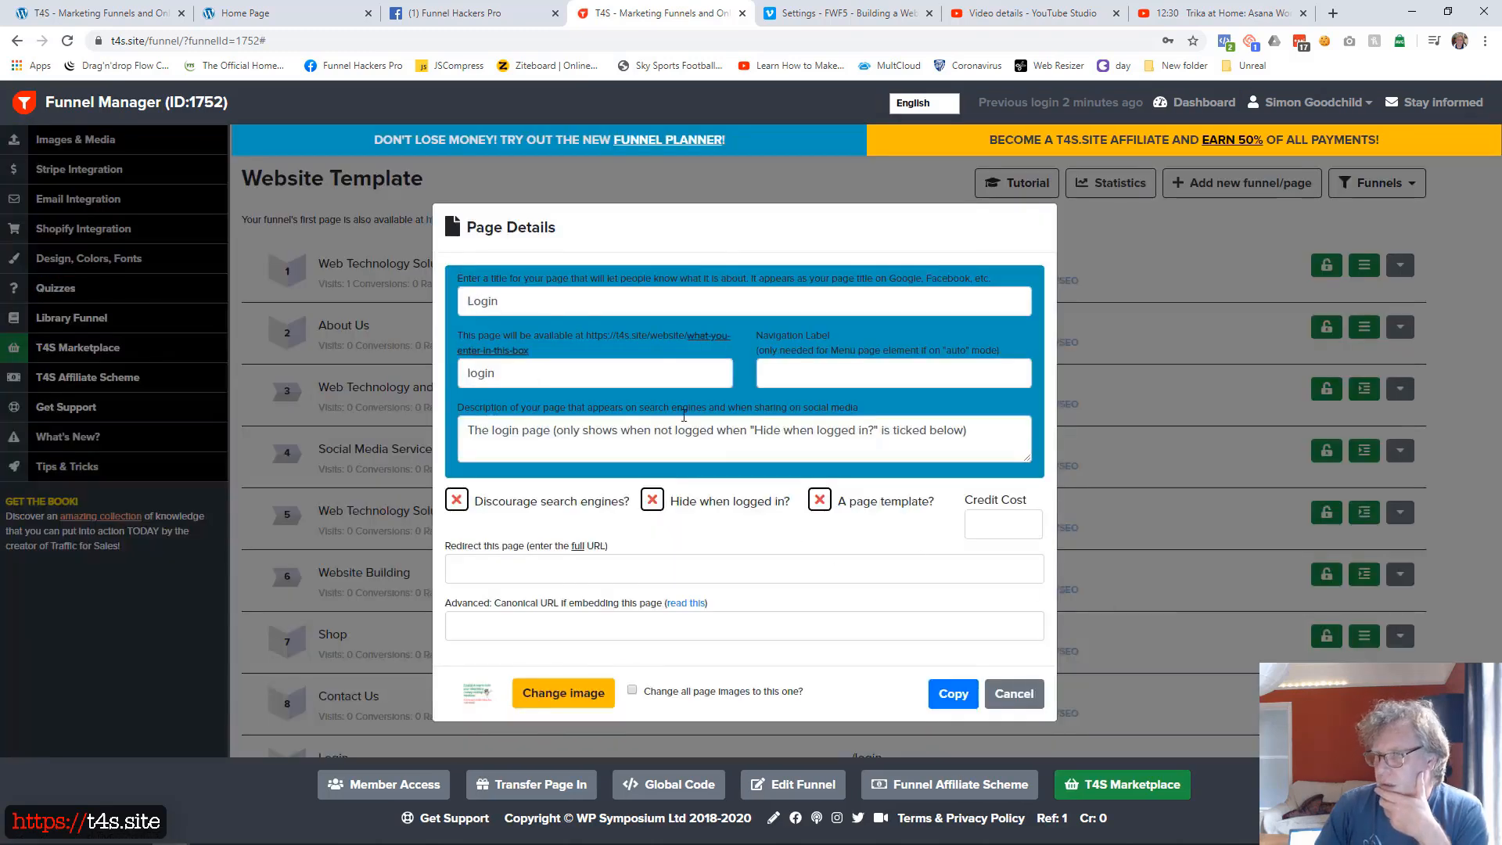
- Title the page copy 'Register' with the URL 'register'
{"action": "double_click", "coordinate": [580, 294]}
{"action": "type", "text": "Register"}
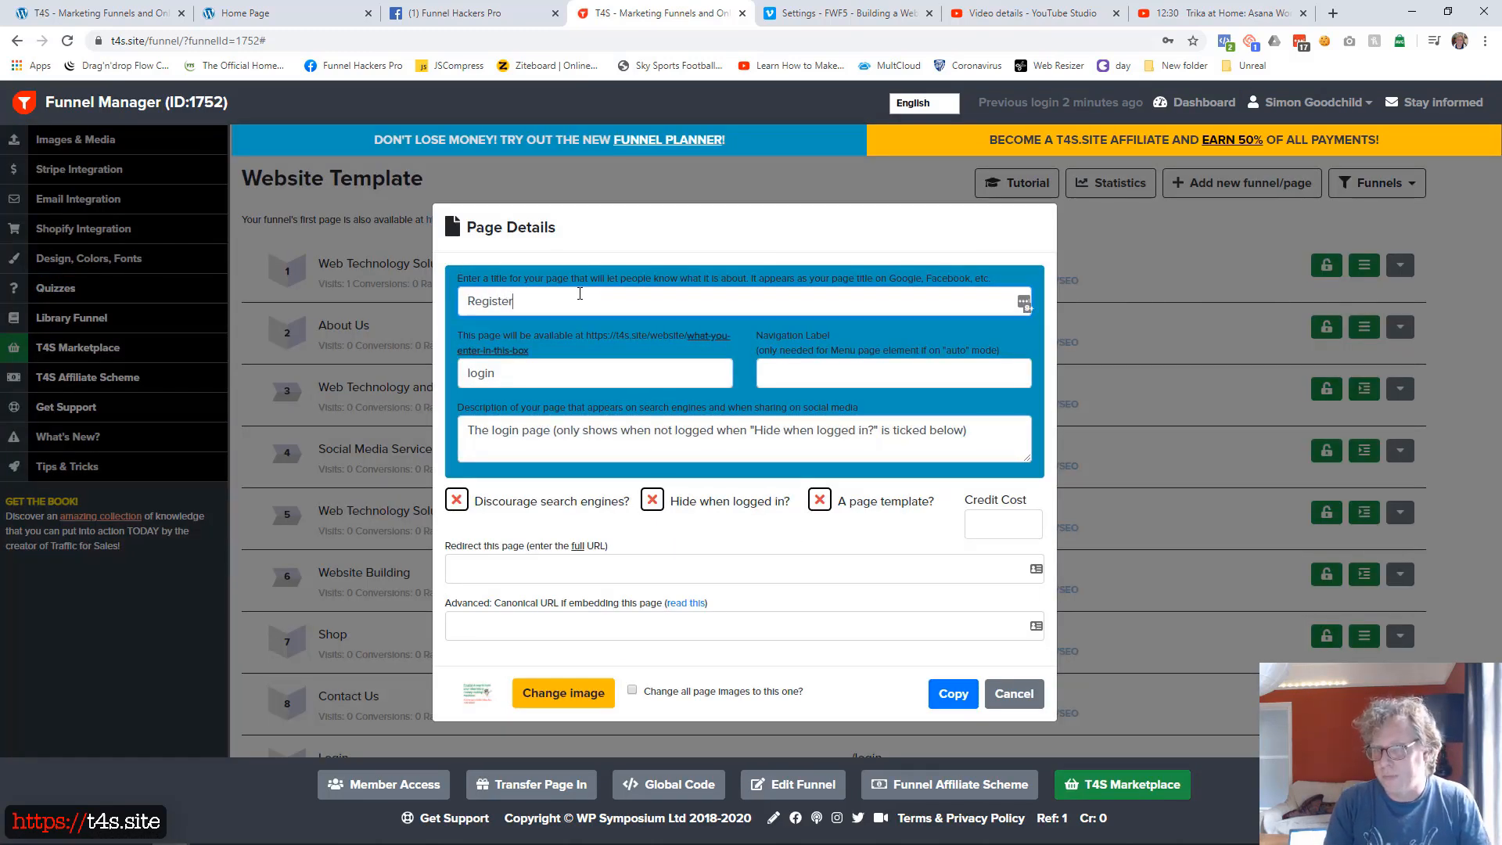
{"action": "key", "text": "Tab"}
{"action": "type", "text": "reg"}
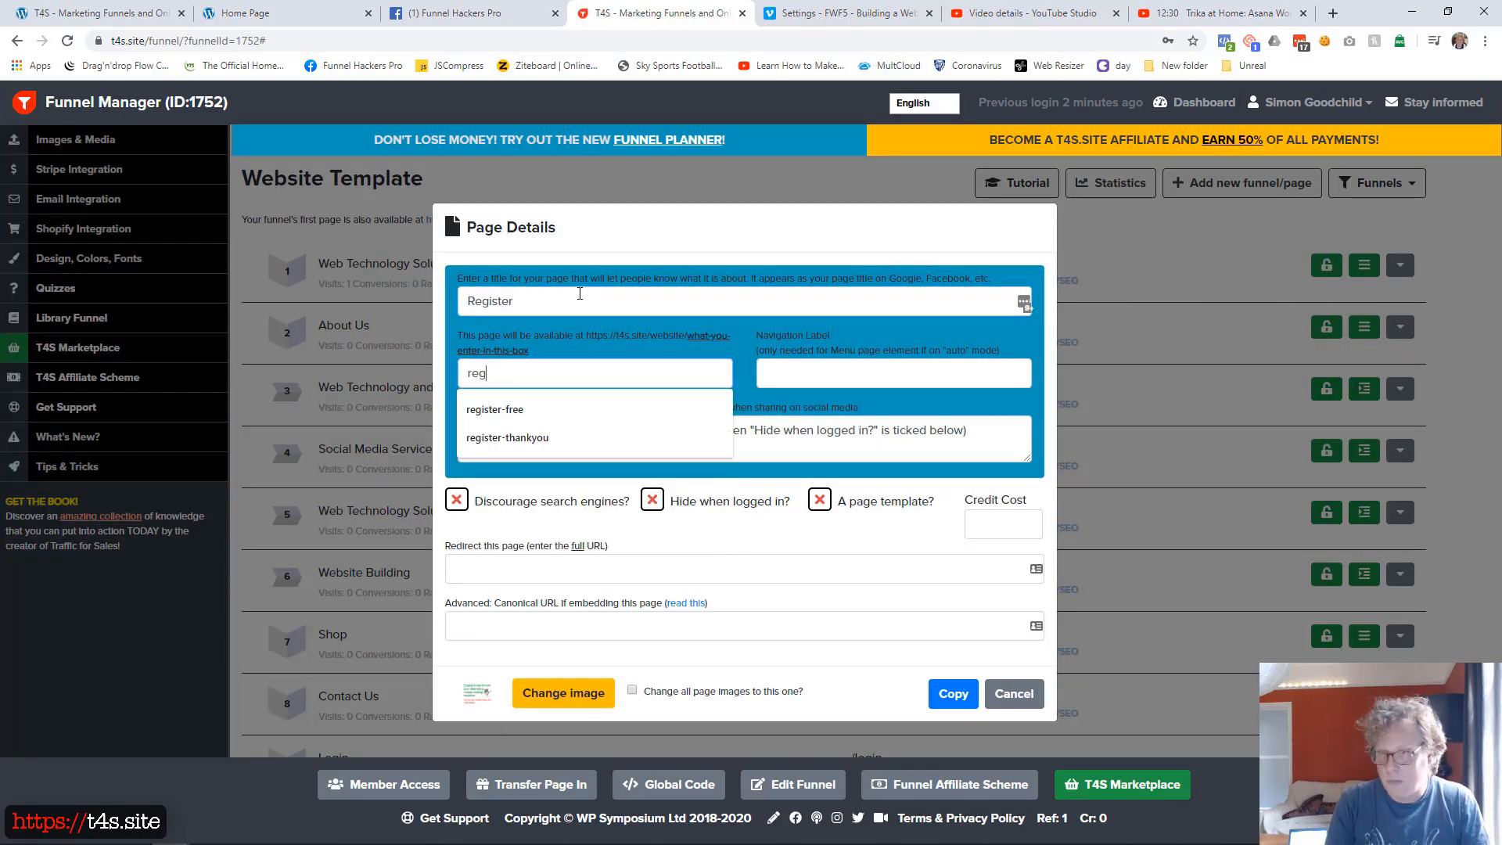
{"action": "key", "text": "Tab"}
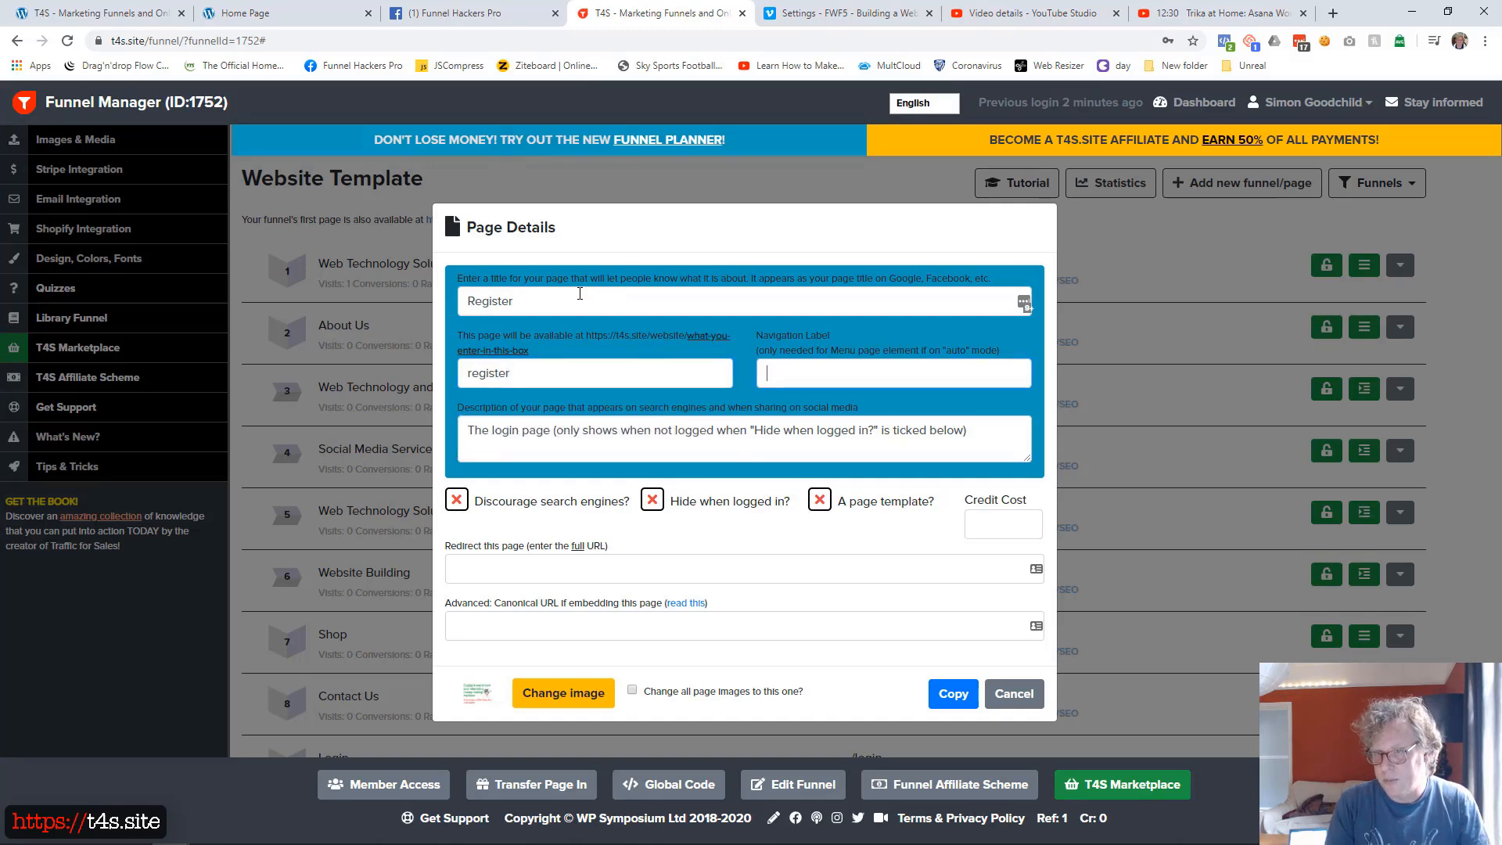
- Write a registration description, tick 'Hide when logged in?', and save the copy
{"action": "key", "text": "ctrl+a"}
{"action": "type", "text": "Re"}
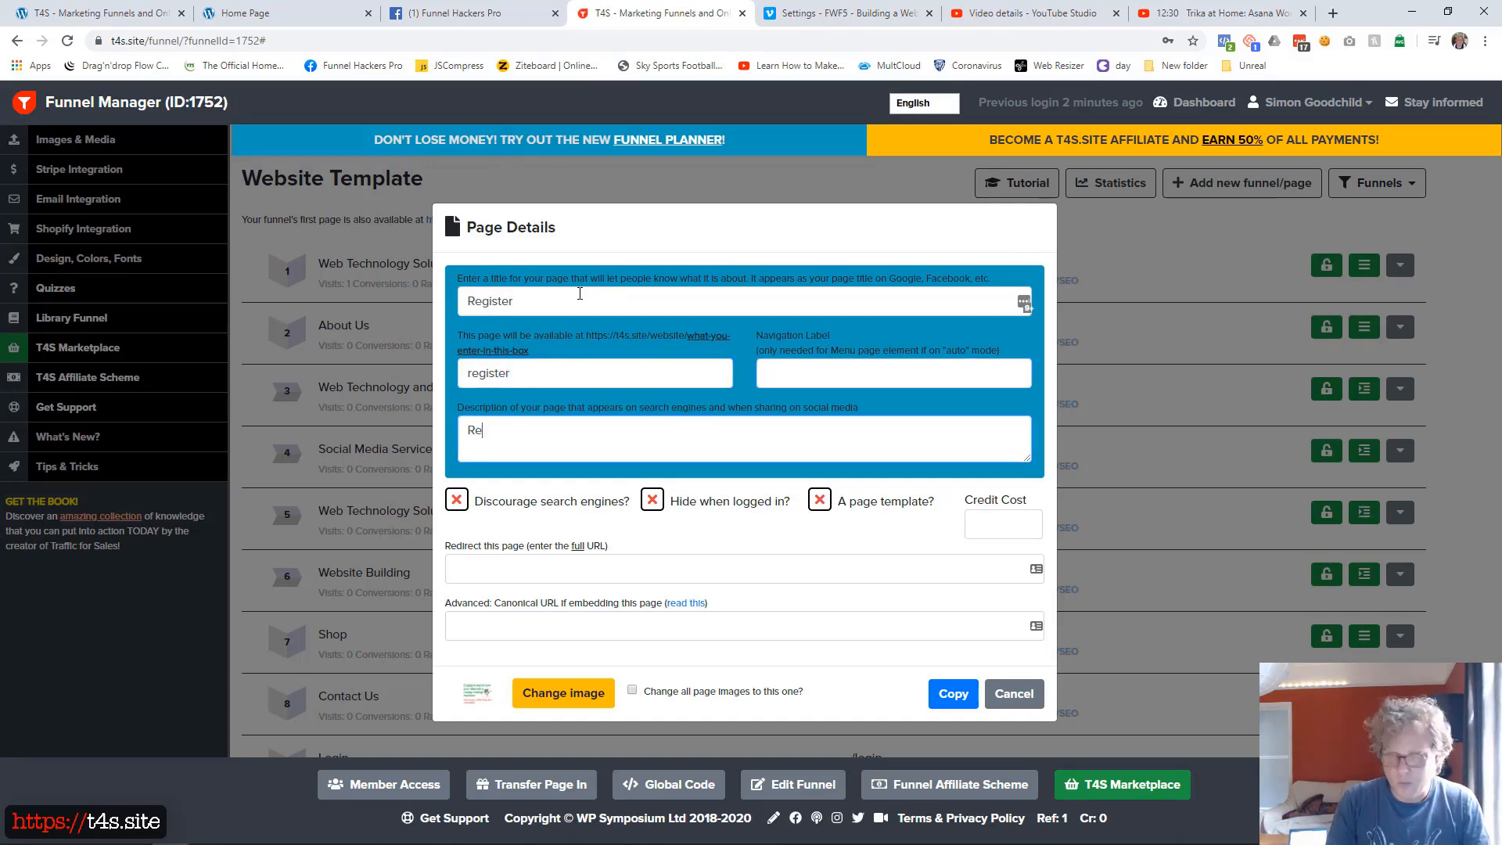
{"action": "type", "text": "gistration page"}
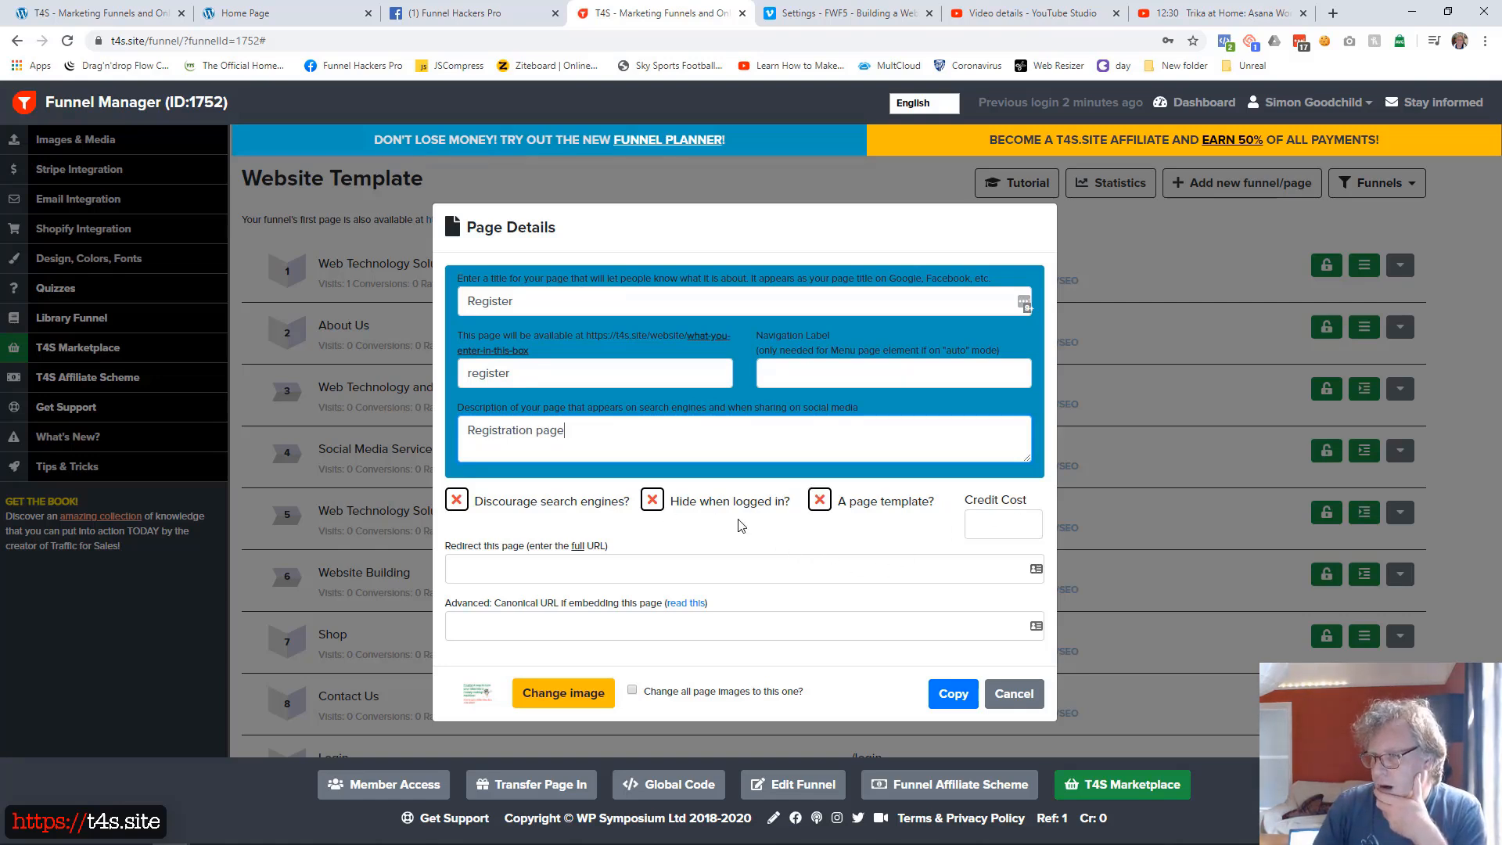
{"action": "left_click", "coordinate": [654, 505]}
{"action": "left_click", "coordinate": [651, 434]}
{"action": "type", "text": "(you wuill want"}
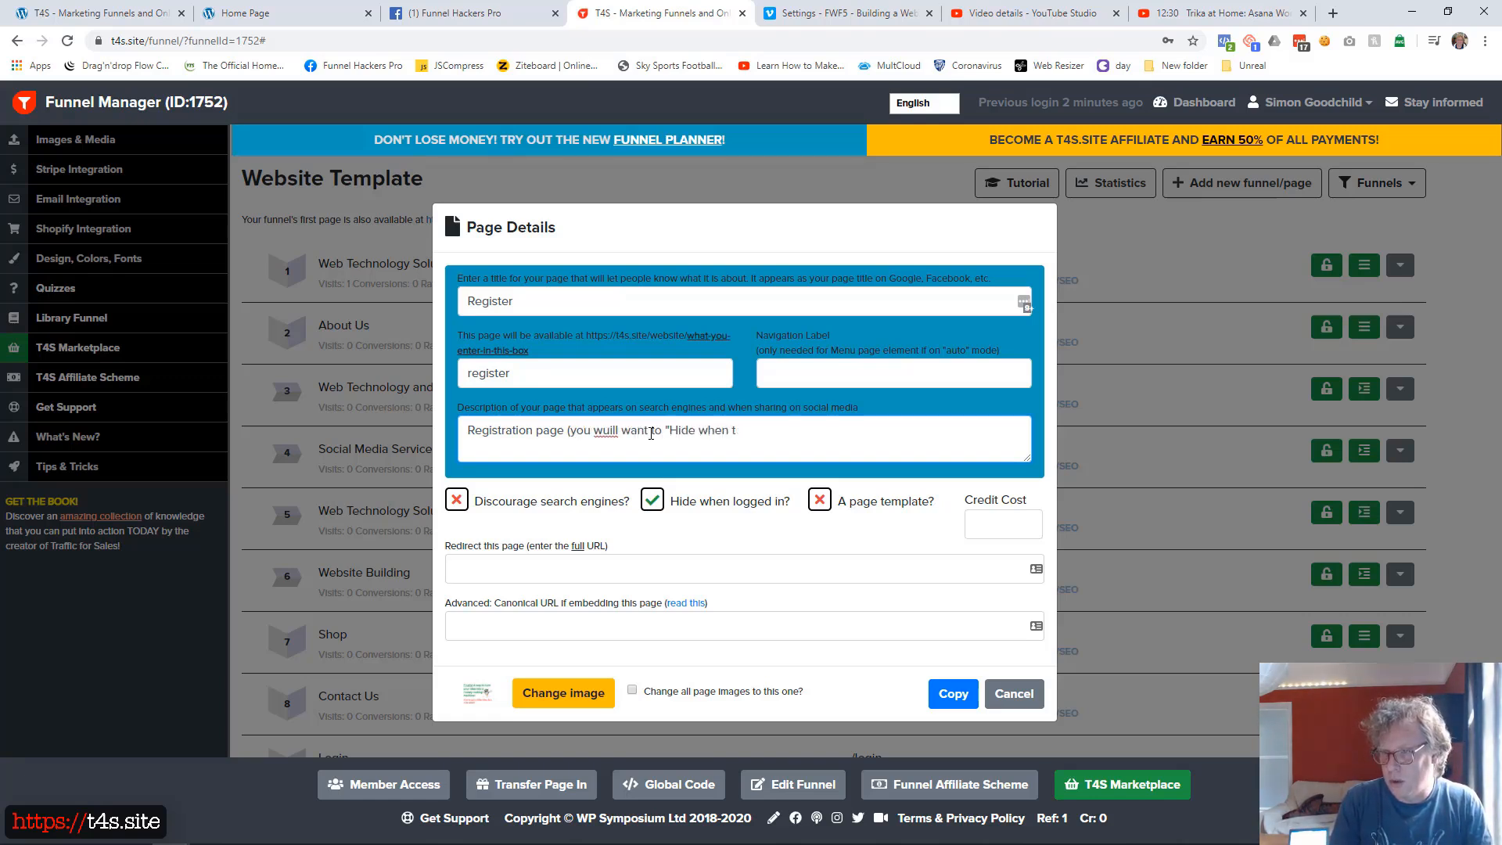
{"action": "type", "text": "to \"Hide when logged in?\" bvelow."}
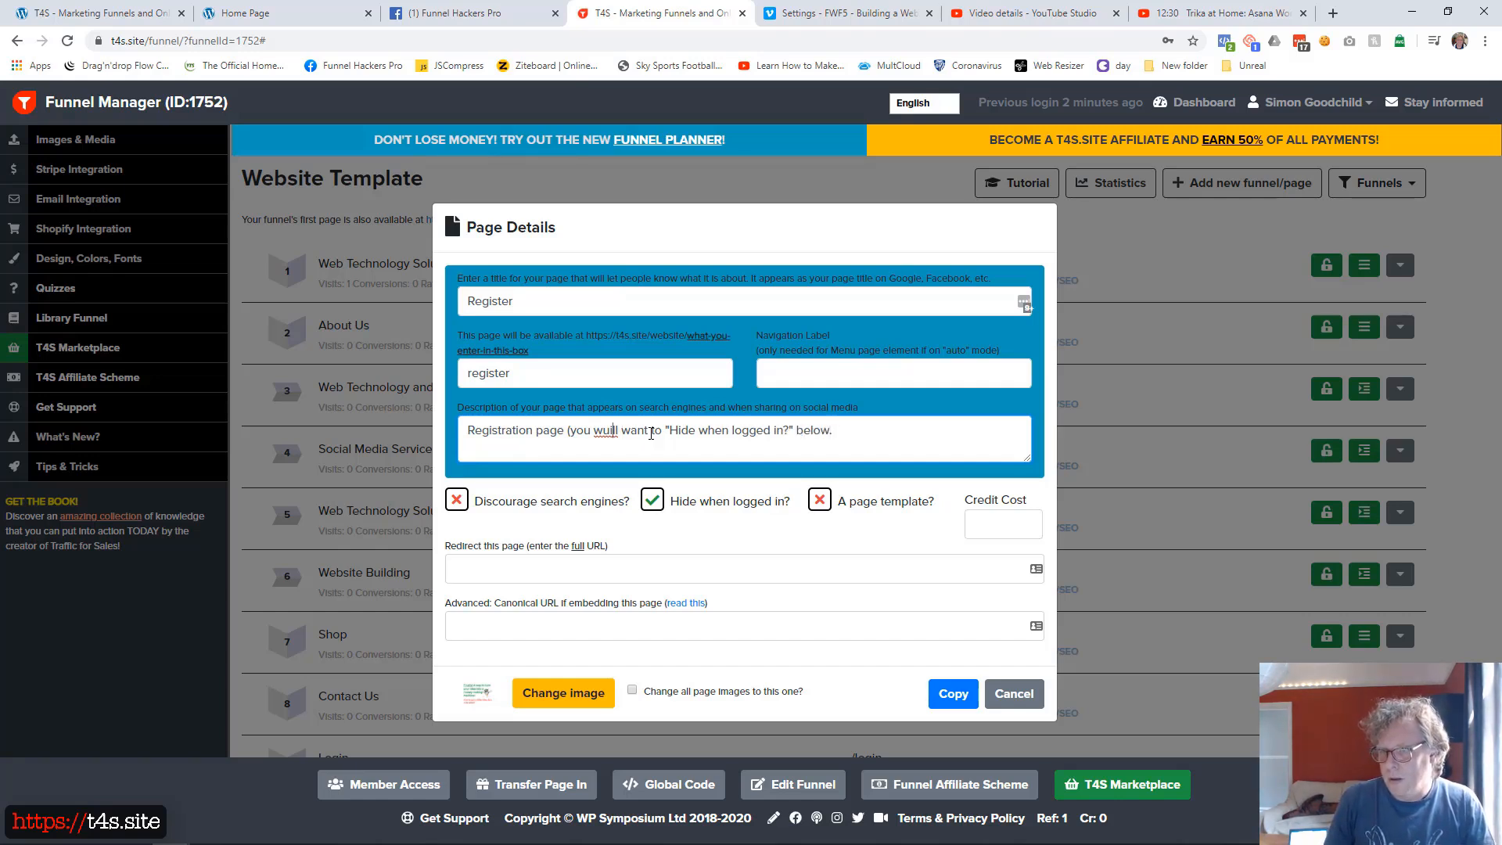
{"action": "key", "text": "BackSpace"}
{"action": "type", "text": "i"}
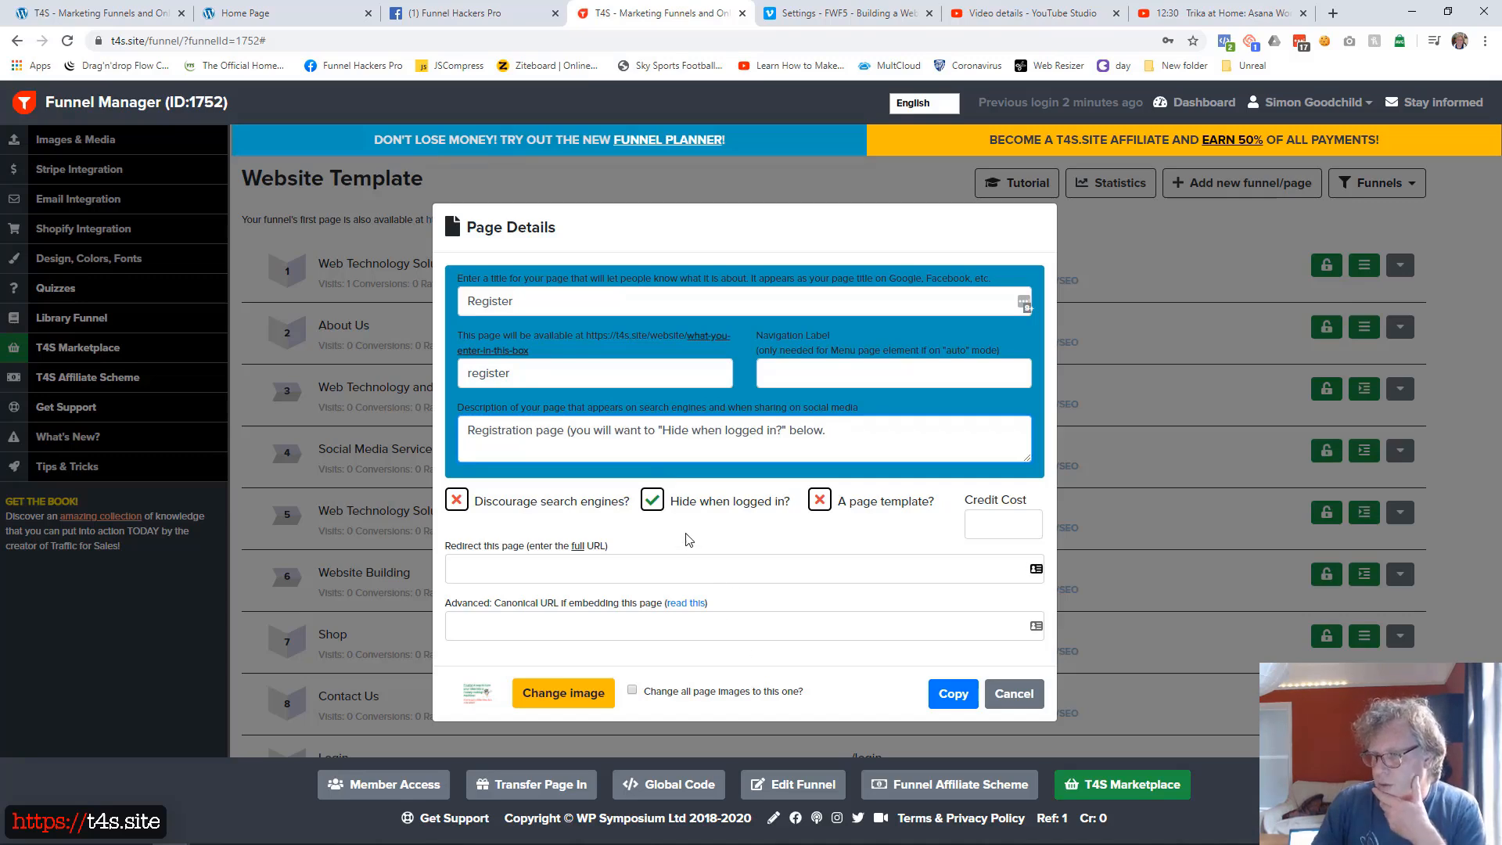
{"action": "left_click", "coordinate": [953, 696]}
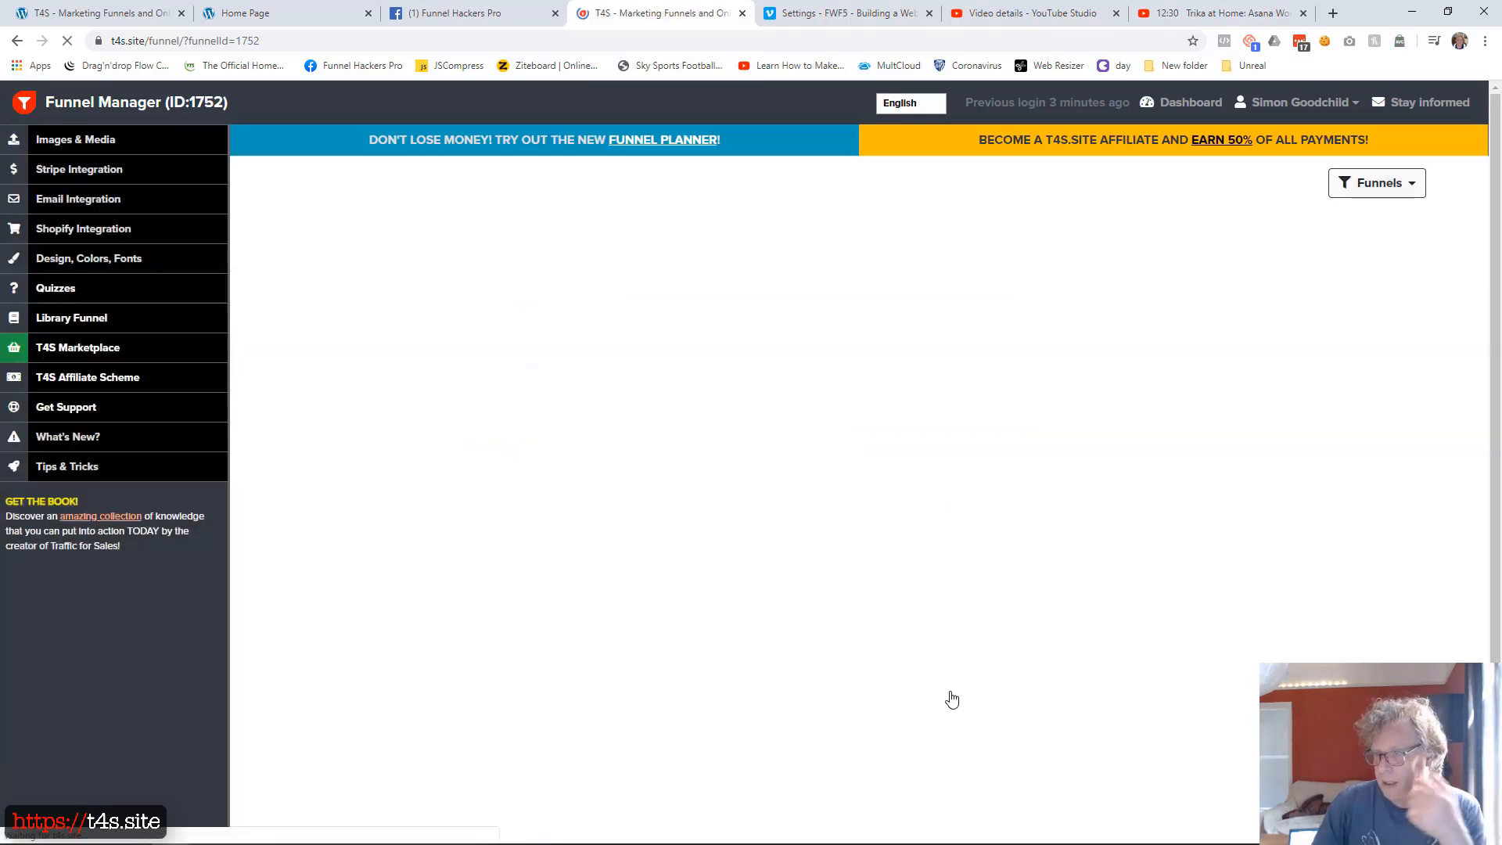
- Re-save the Register page details and check Register sits above Members Only in the list
{"action": "scroll", "coordinate": [949, 692], "scroll_direction": "down", "scroll_amount": 3}
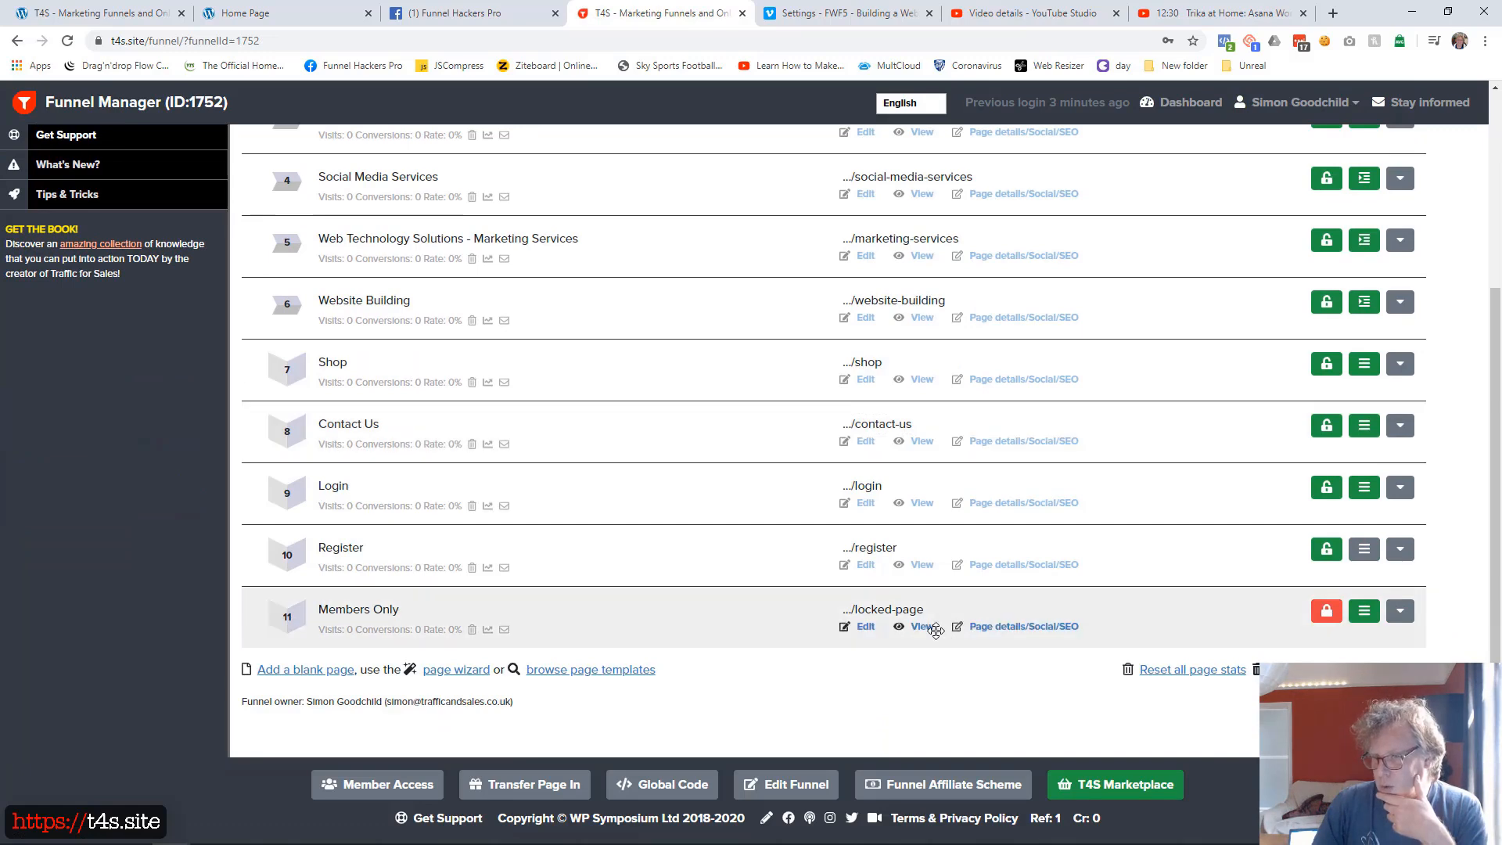
{"action": "left_click", "coordinate": [992, 567]}
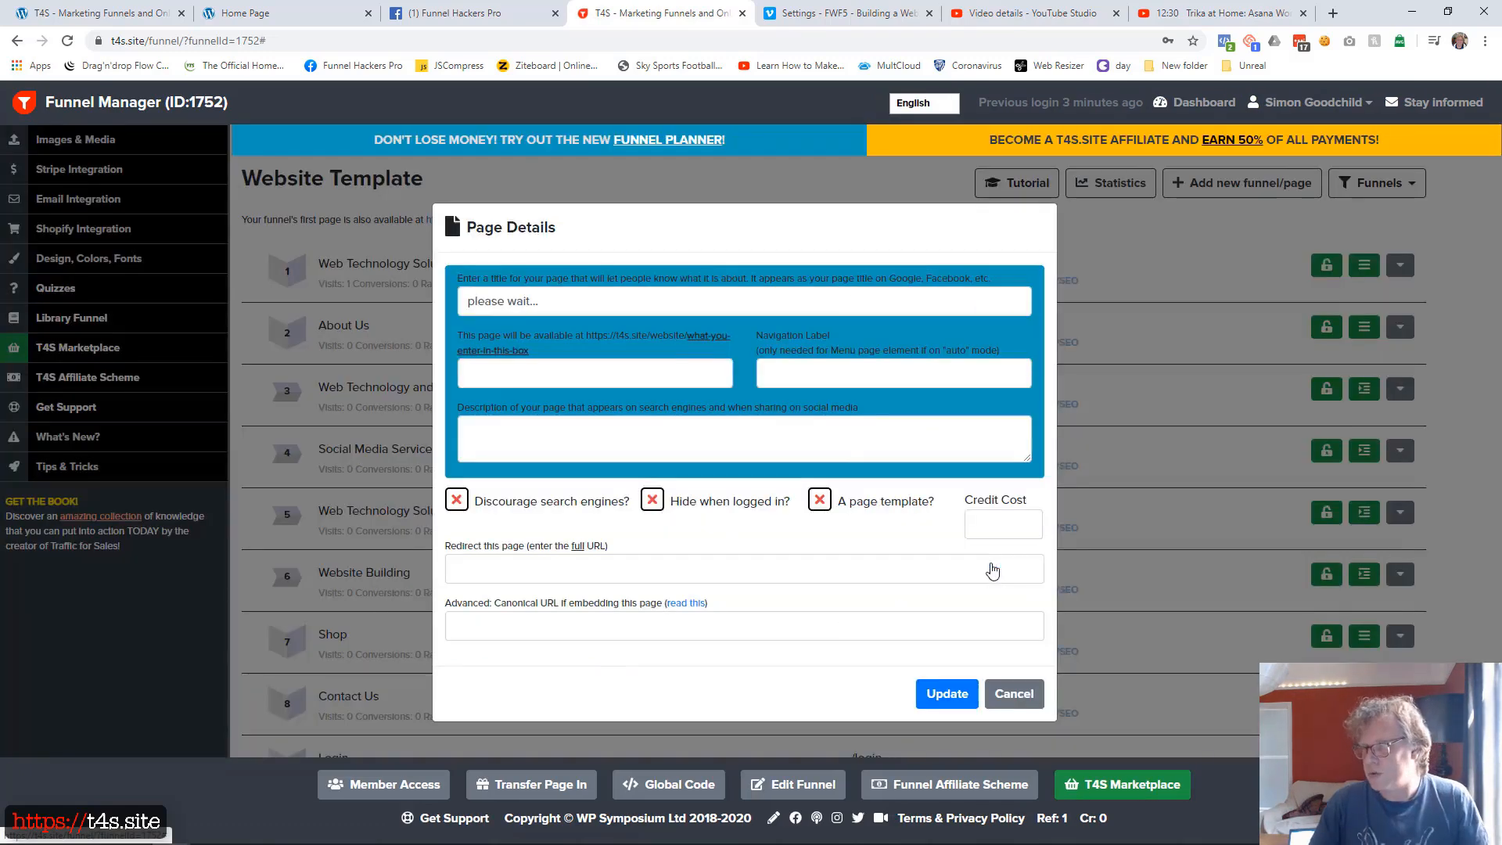
{"action": "left_click", "coordinate": [839, 432]}
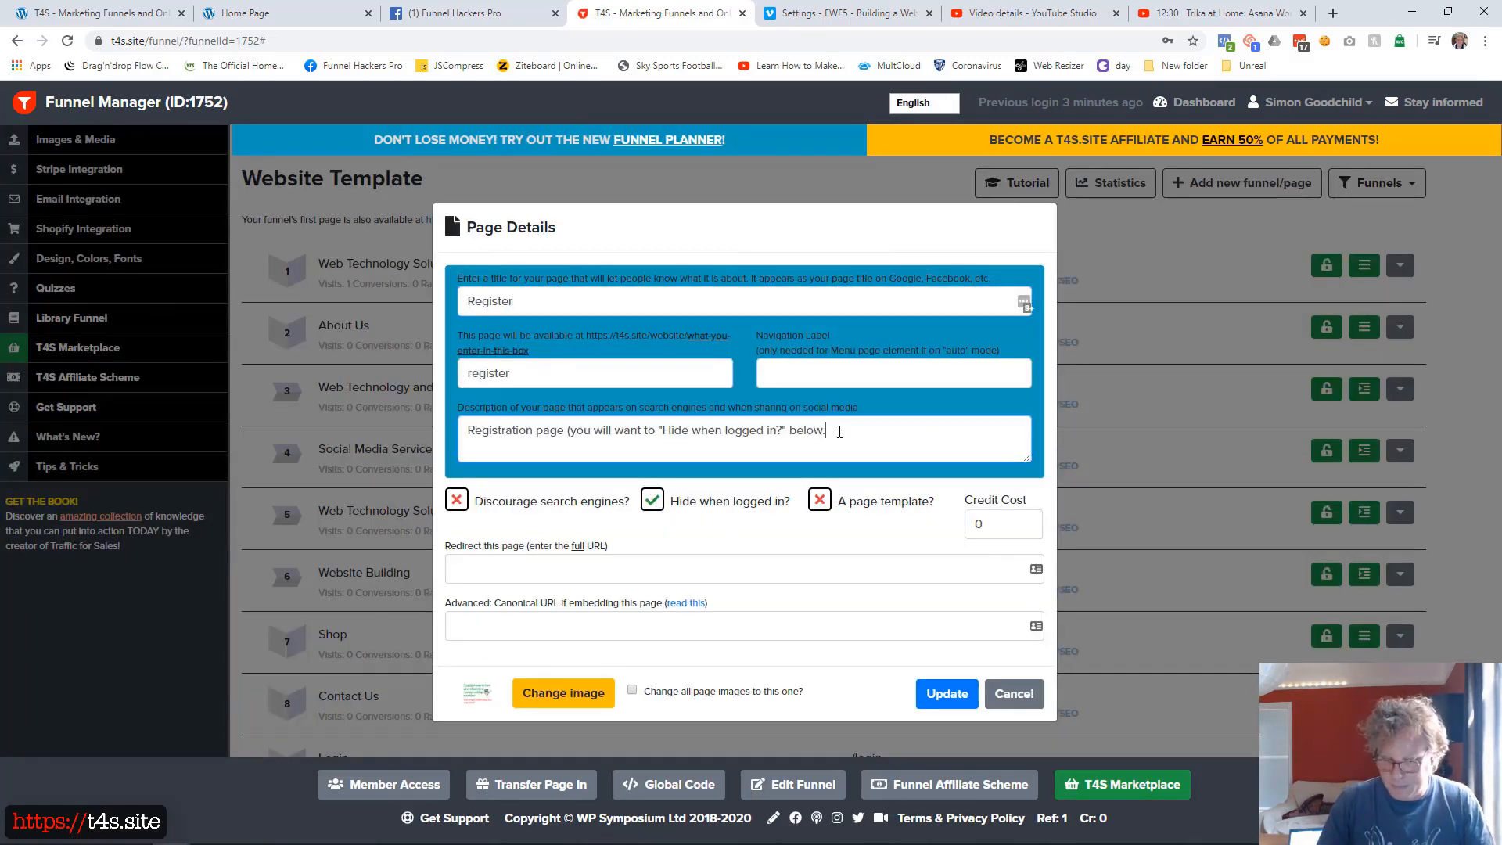
{"action": "left_click", "coordinate": [941, 693]}
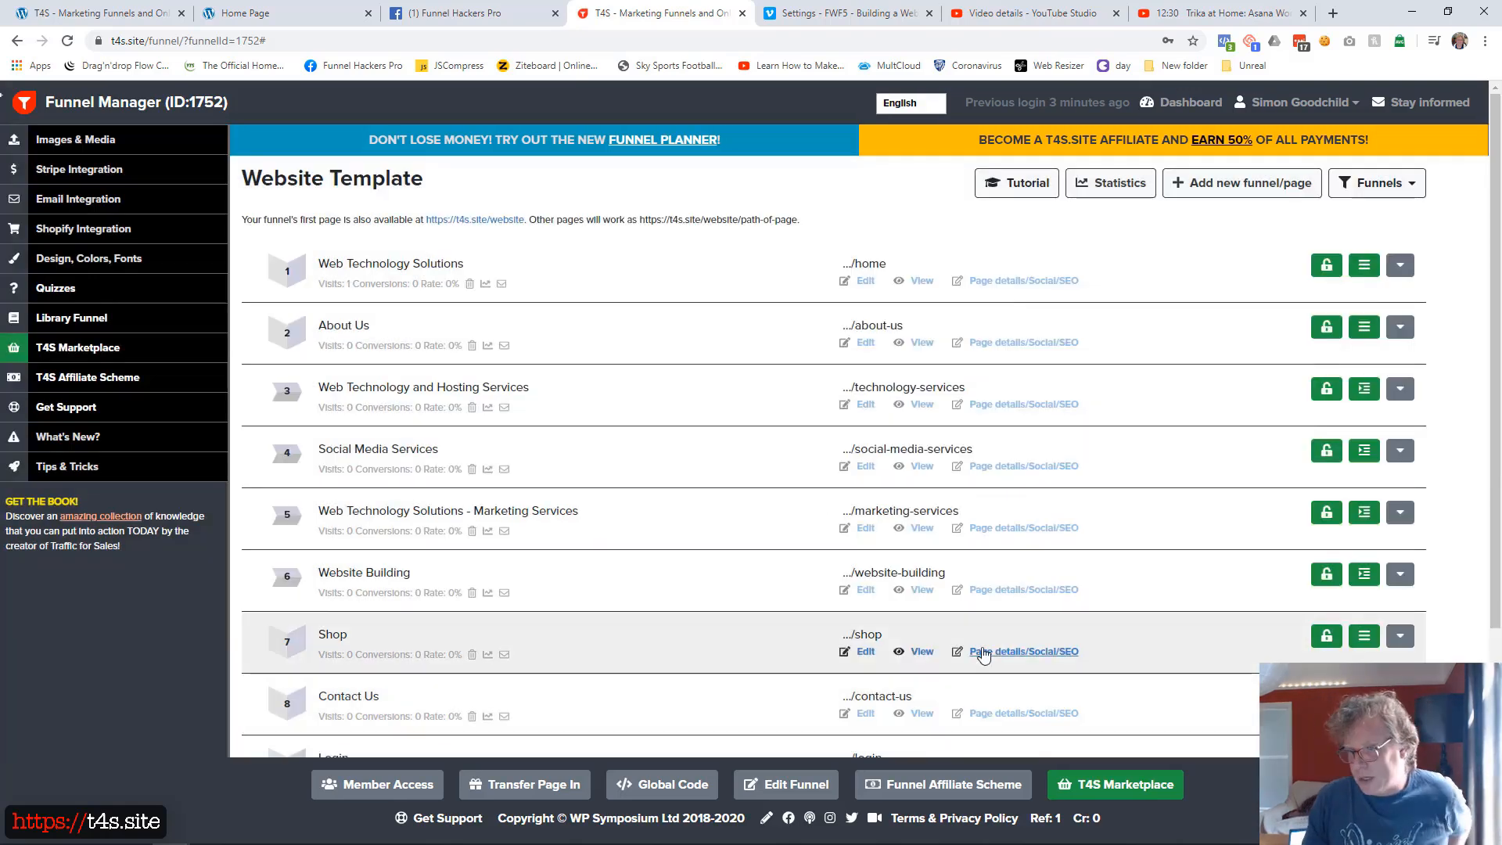
{"action": "scroll", "coordinate": [983, 657], "scroll_direction": "down", "scroll_amount": 3}
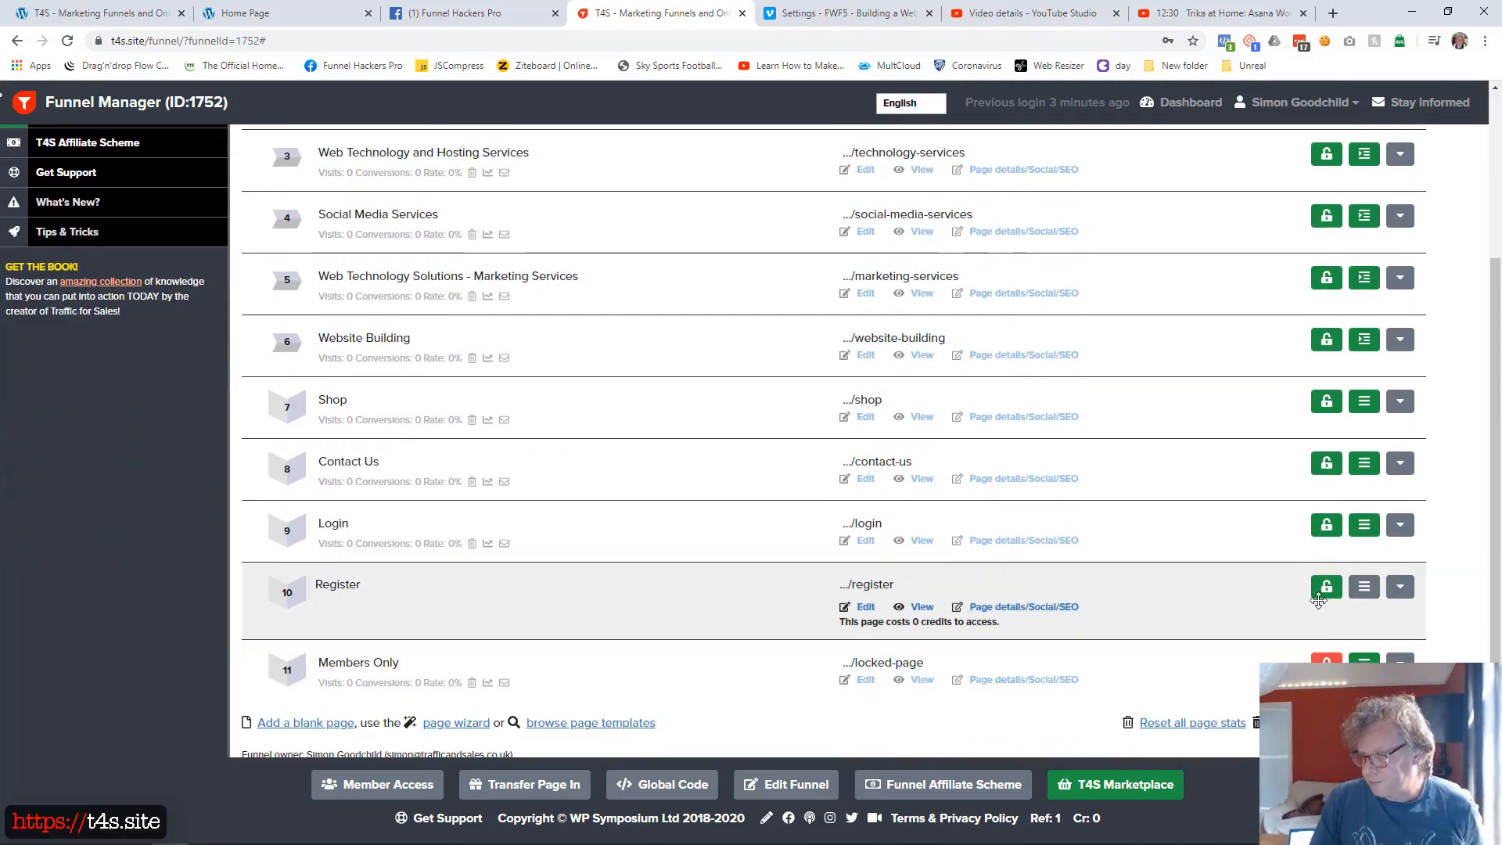
{"action": "left_click", "coordinate": [1362, 589]}
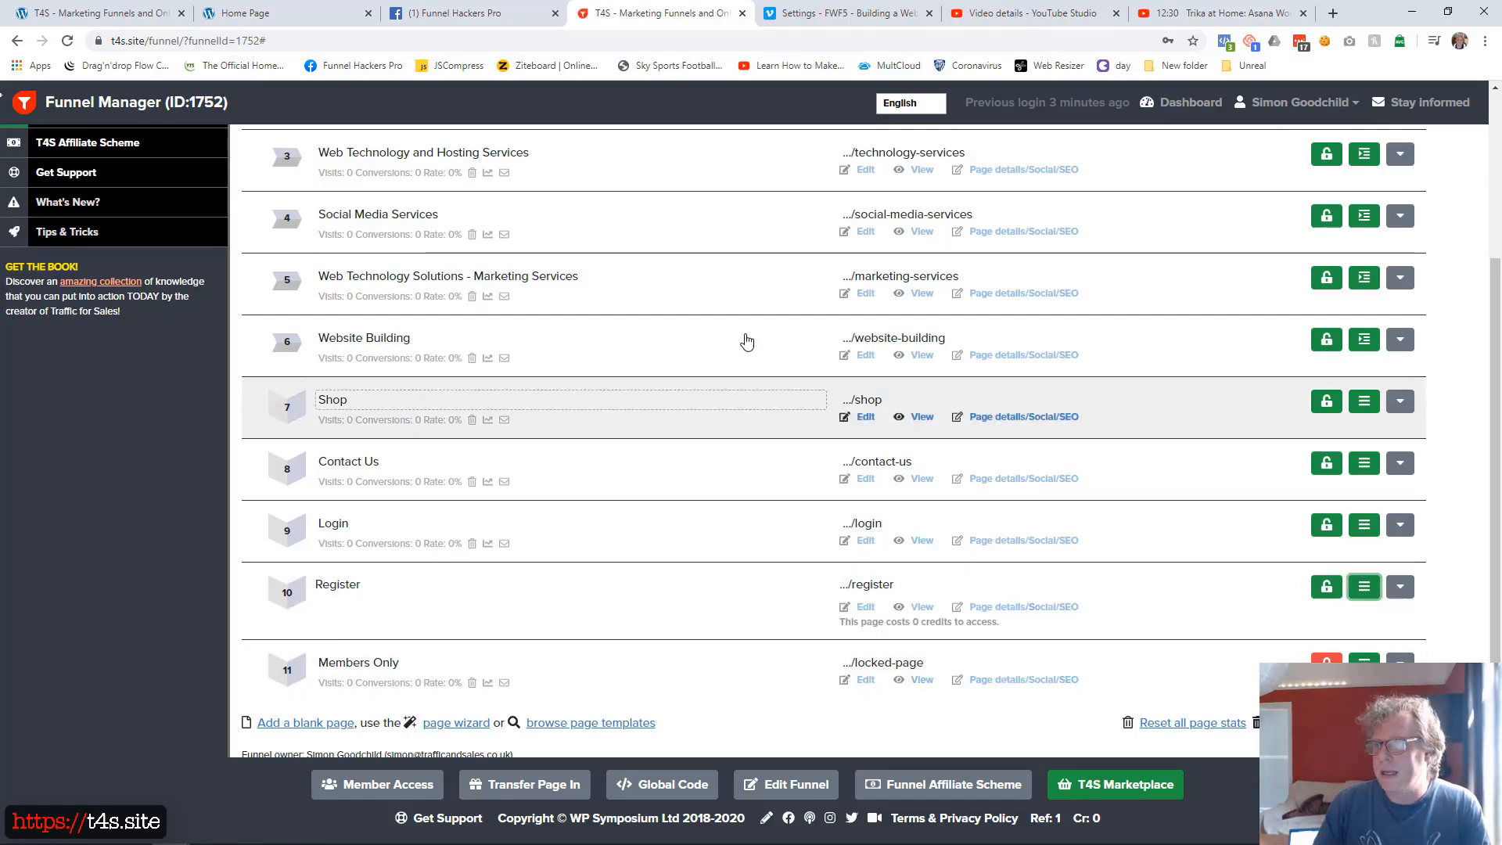
{"action": "scroll", "coordinate": [804, 201], "scroll_direction": "up", "scroll_amount": 3}
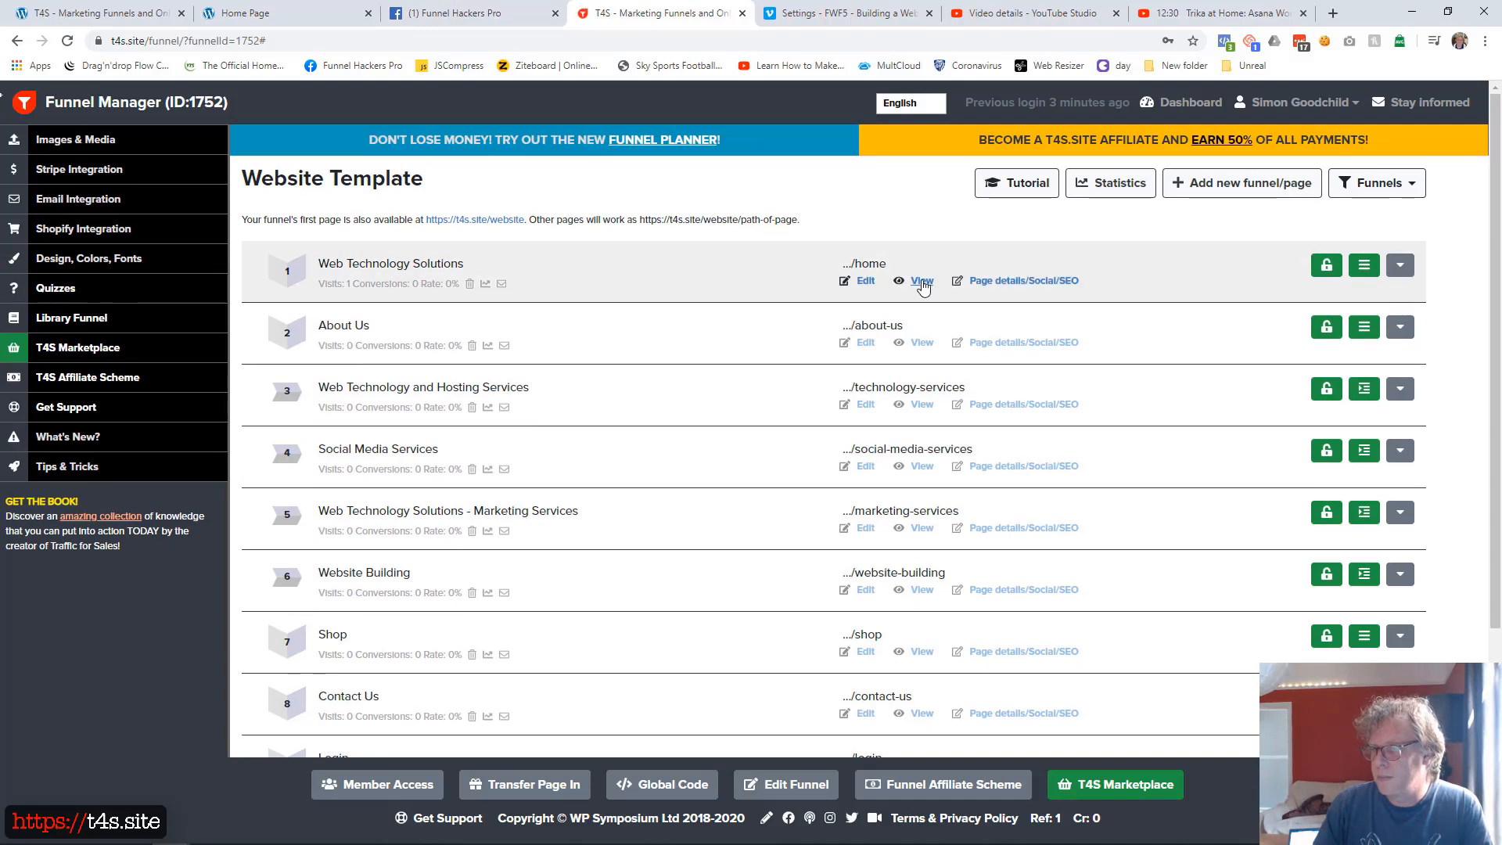
- View the funnel's home page live, load it in a private window, then close that window
{"action": "left_click", "coordinate": [922, 281]}
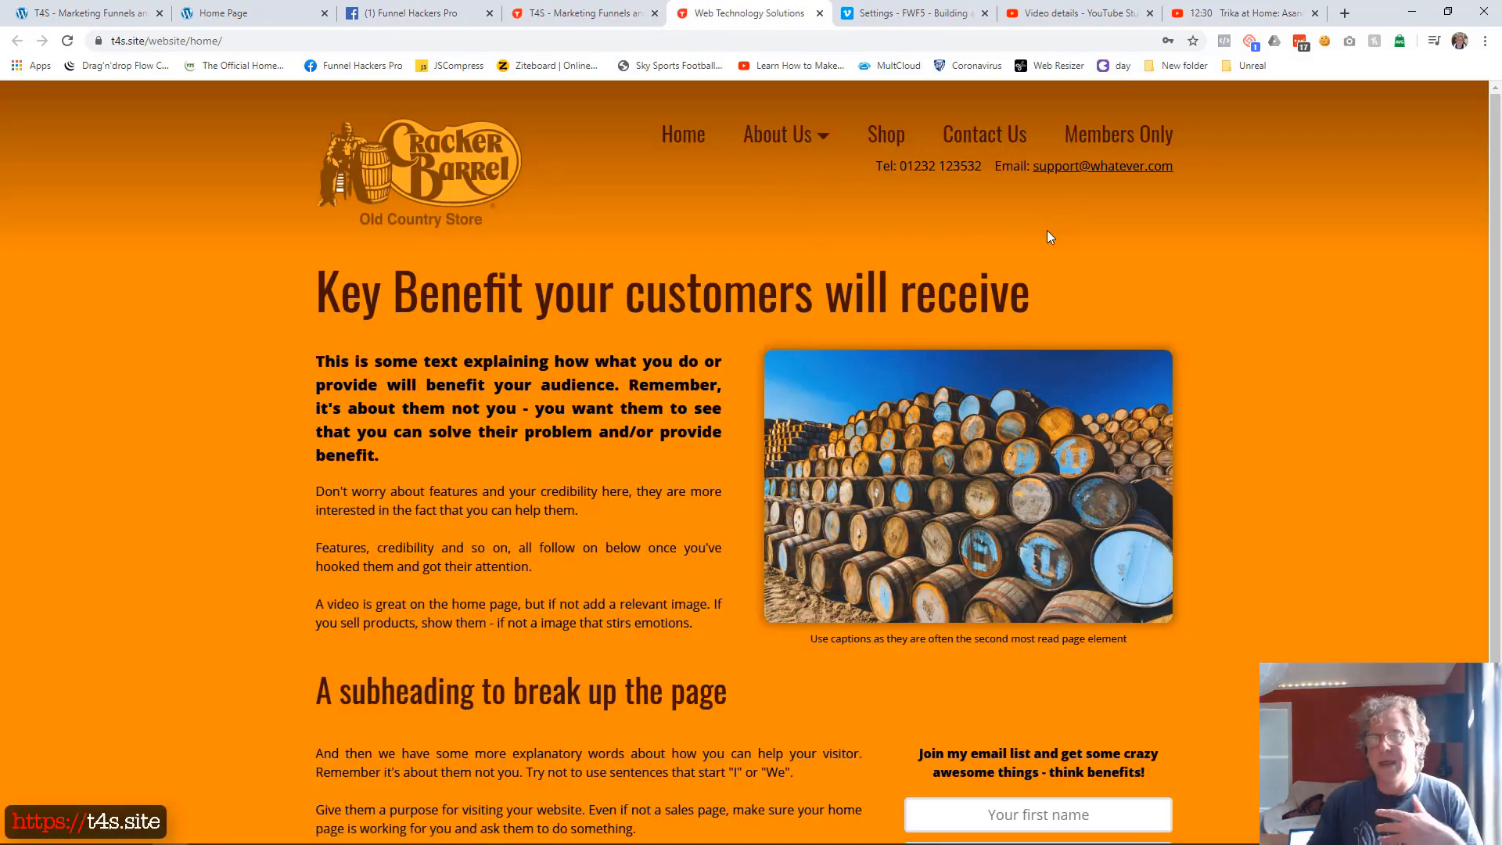
{"action": "left_click", "coordinate": [735, 43]}
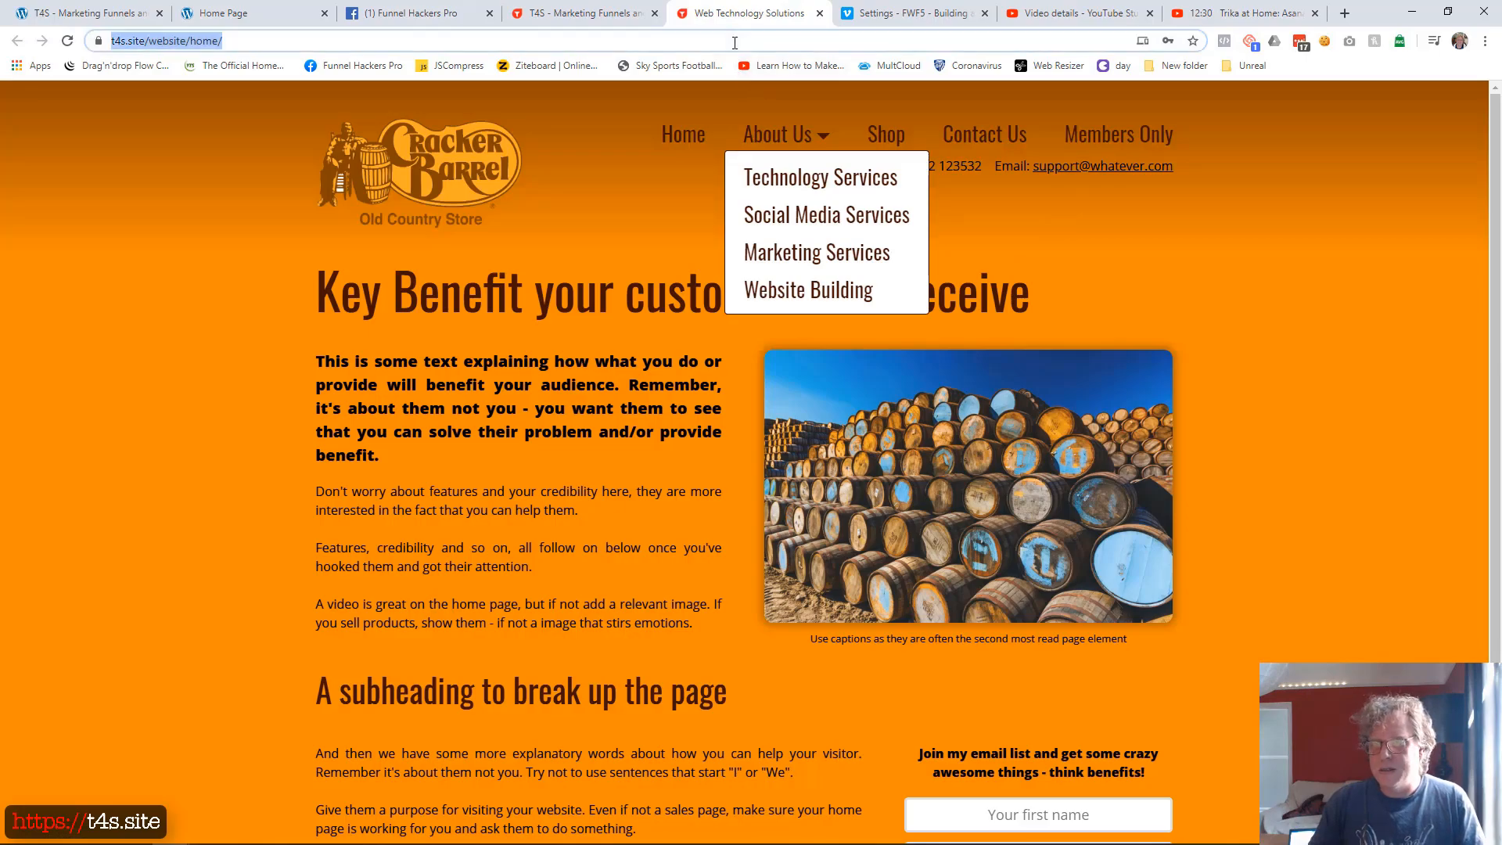
{"action": "key", "text": "ctrl+shift+n"}
{"action": "key", "text": "ctrl+v"}
{"action": "key", "text": "Return"}
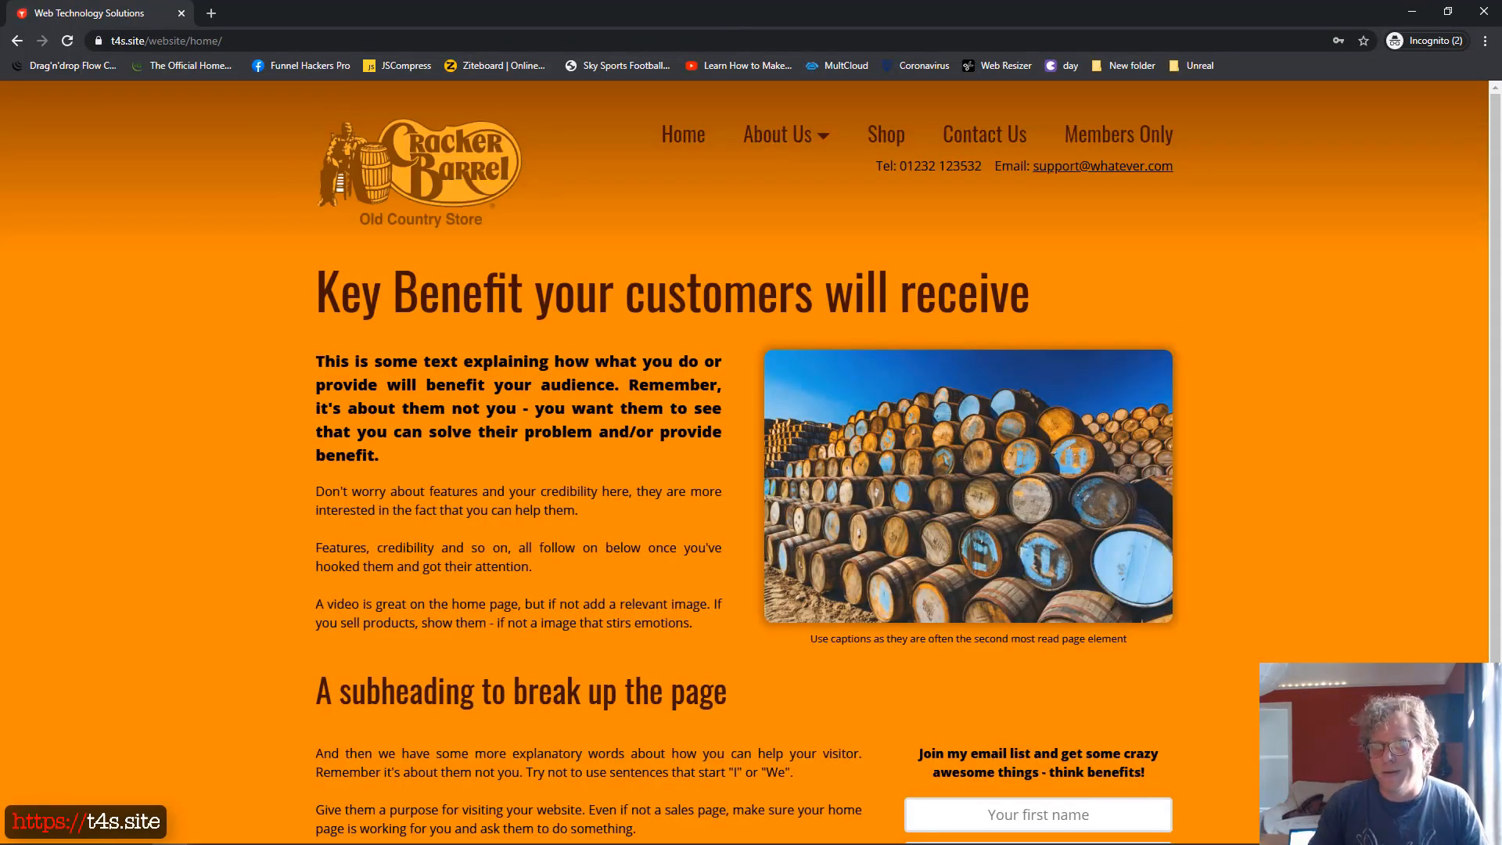
{"action": "left_click", "coordinate": [181, 13]}
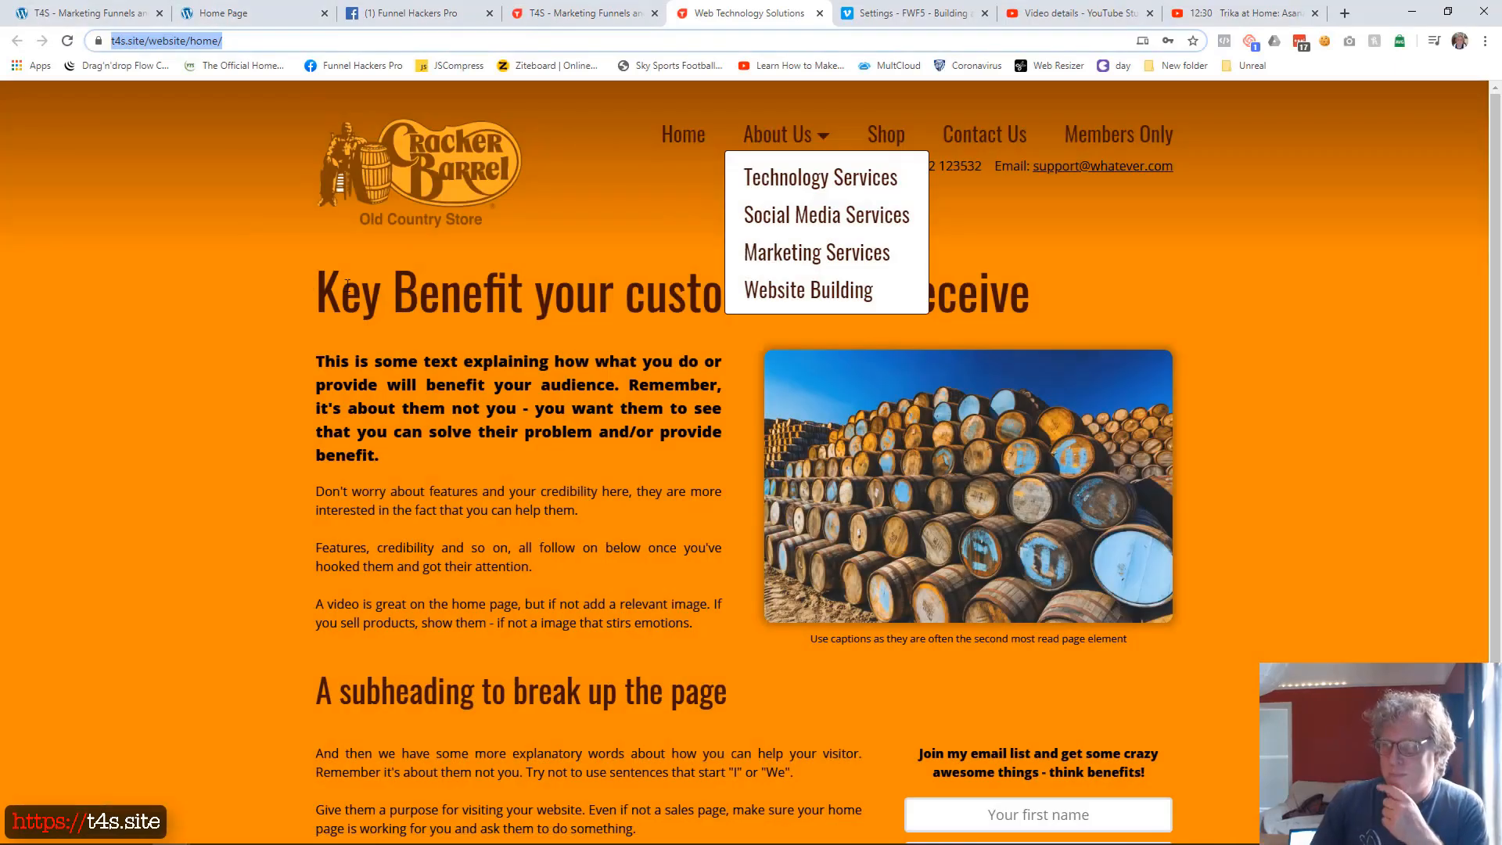
- Log out of T4S.site and reload the live home page as a visitor
{"action": "left_click", "coordinate": [583, 13]}
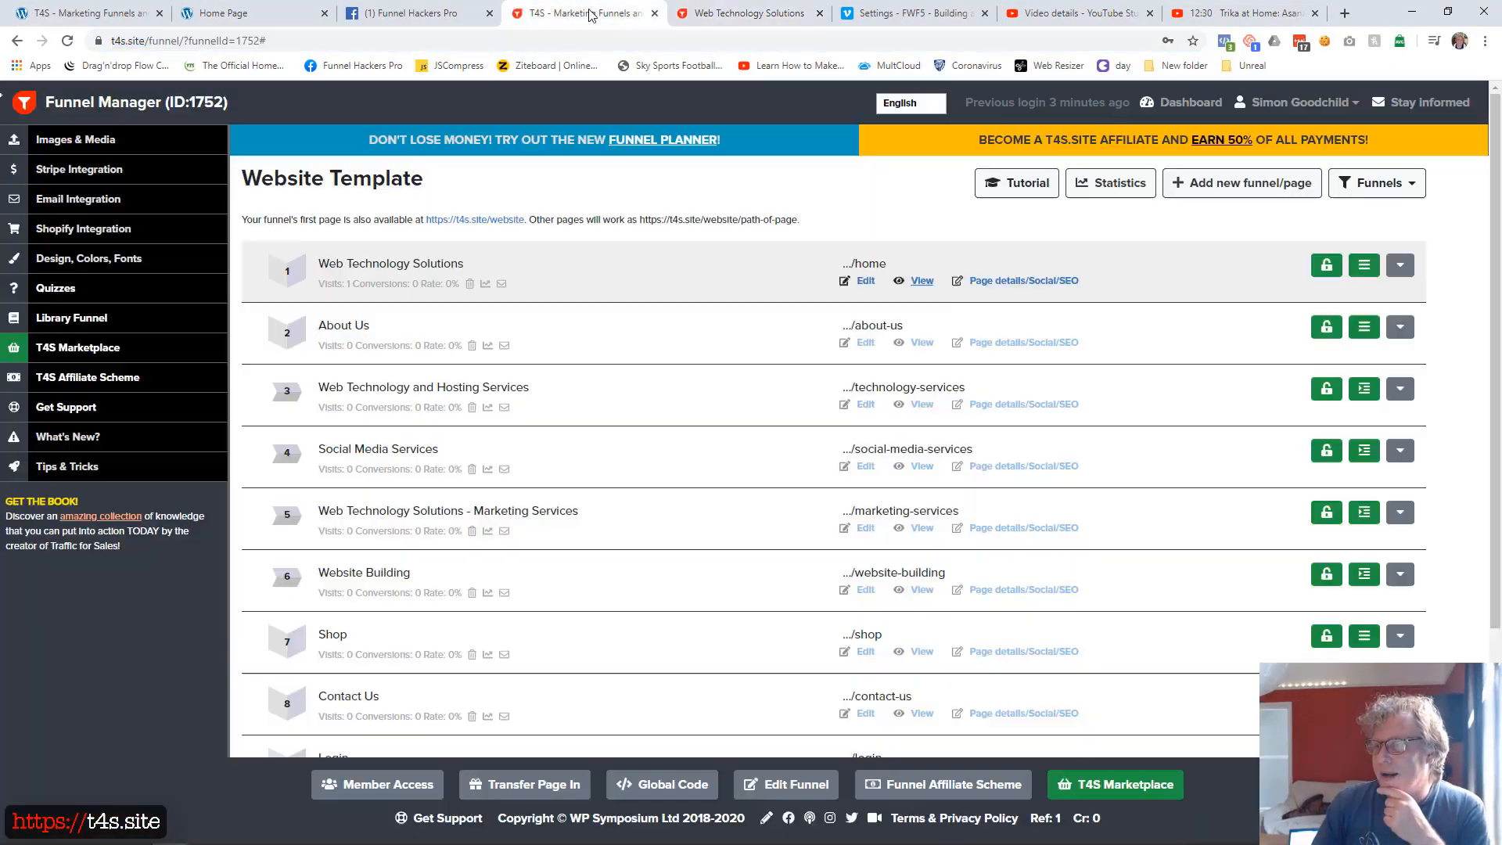
{"action": "left_click", "coordinate": [1298, 102]}
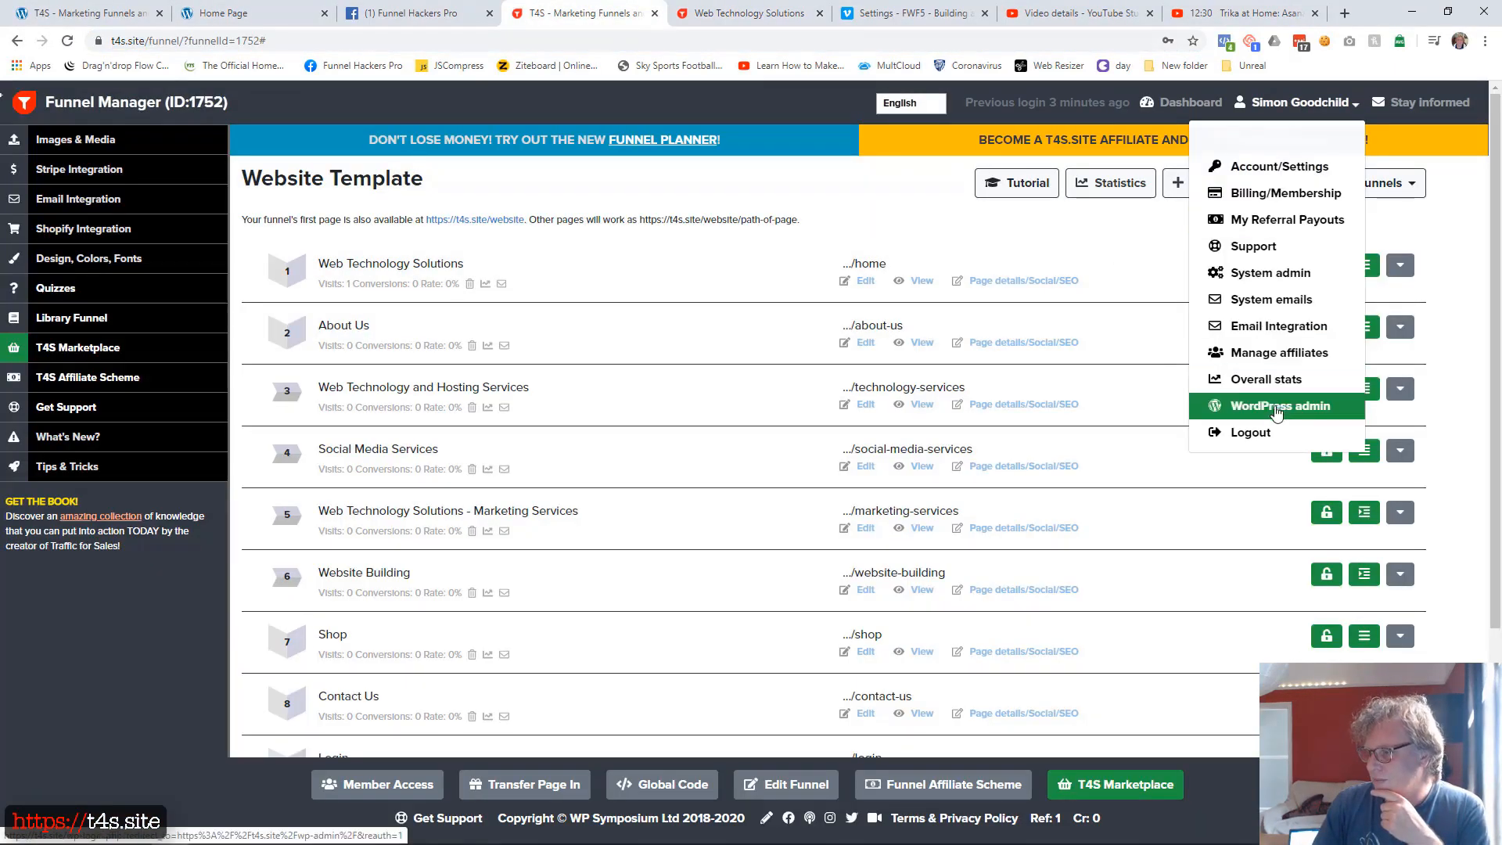
{"action": "left_click", "coordinate": [1246, 438]}
{"action": "left_click", "coordinate": [739, 14]}
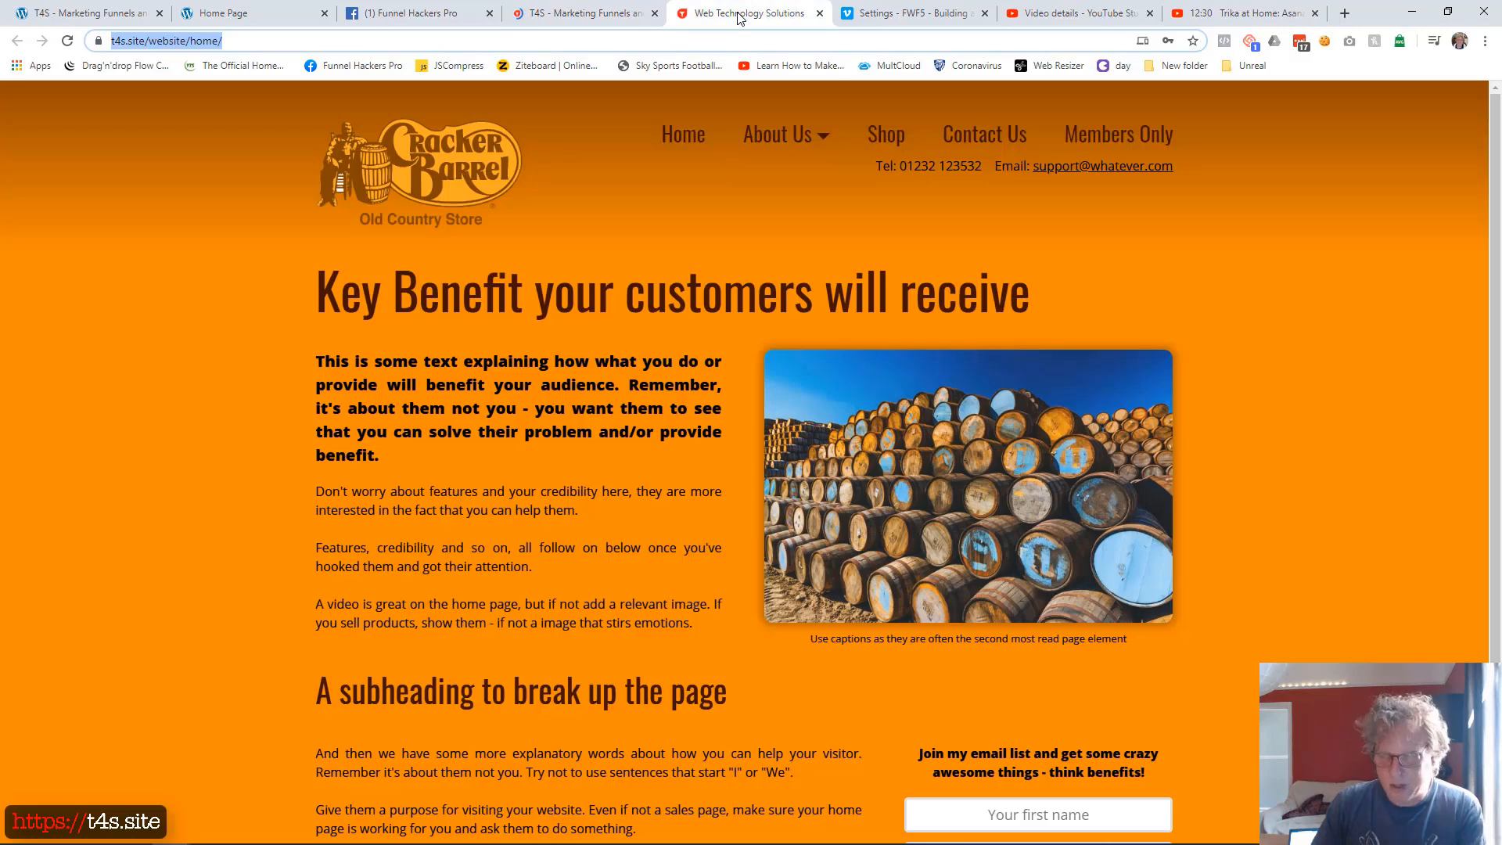
{"action": "key", "text": "F5"}
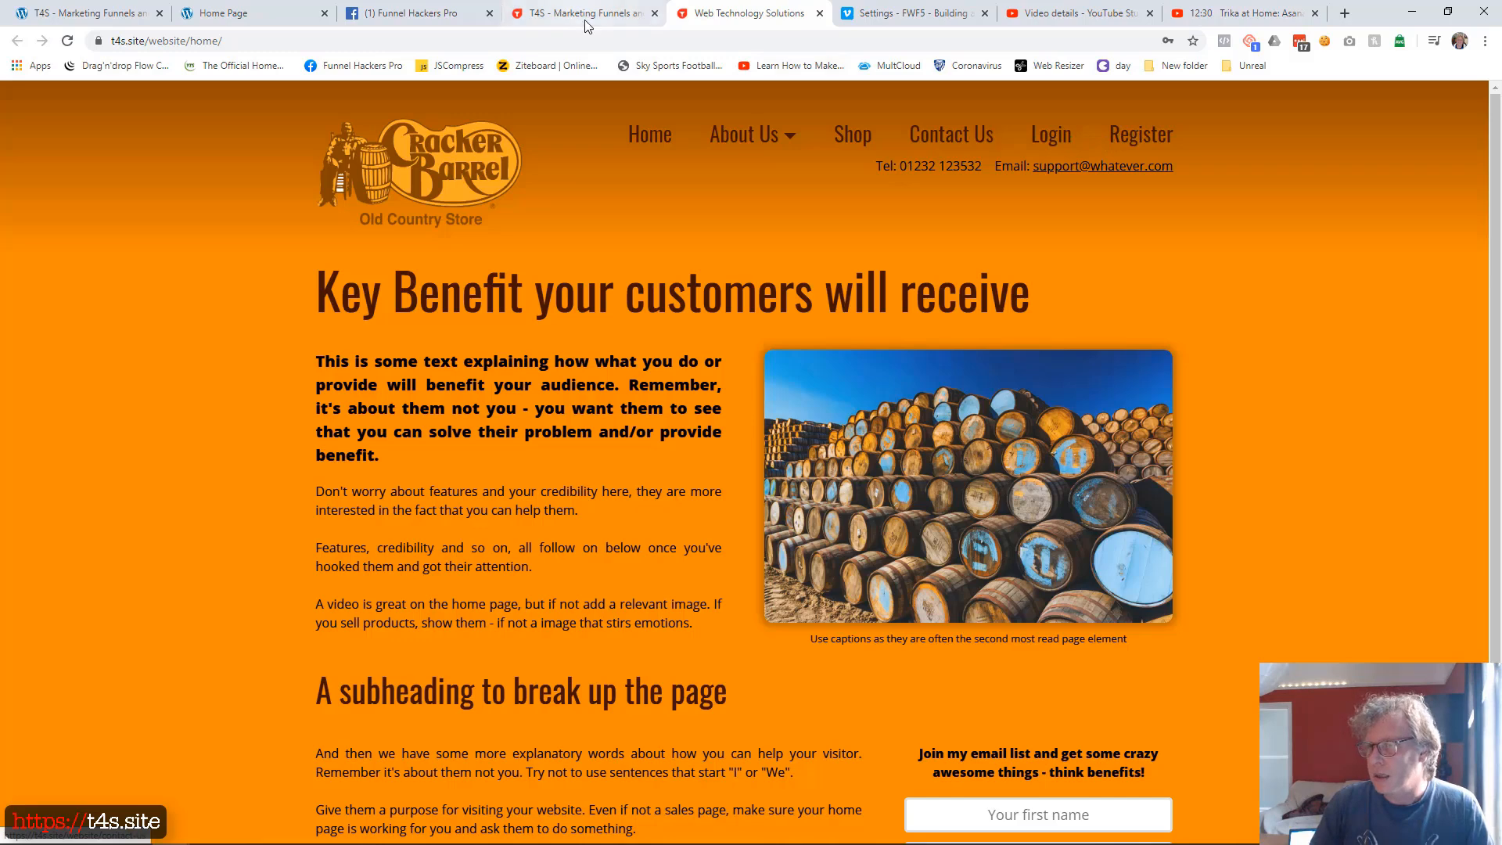
- Log back in with the member email and password, then open the Website Template funnel
{"action": "key", "text": "ctrl+shift+Tab"}
{"action": "left_click", "coordinate": [1031, 102]}
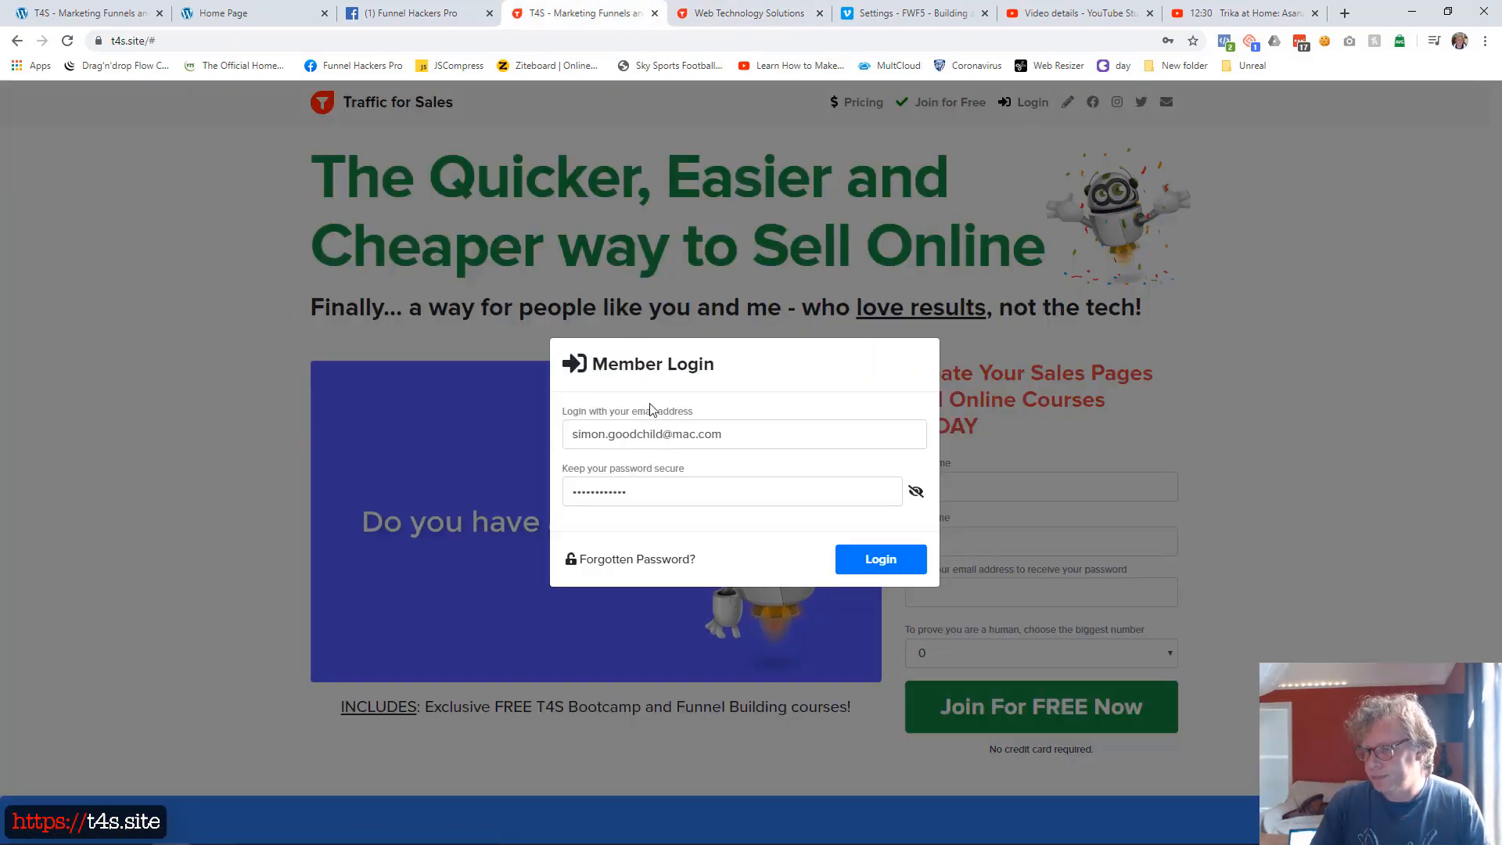
{"action": "triple_click", "coordinate": [733, 431]}
{"action": "type", "text": "simon"}
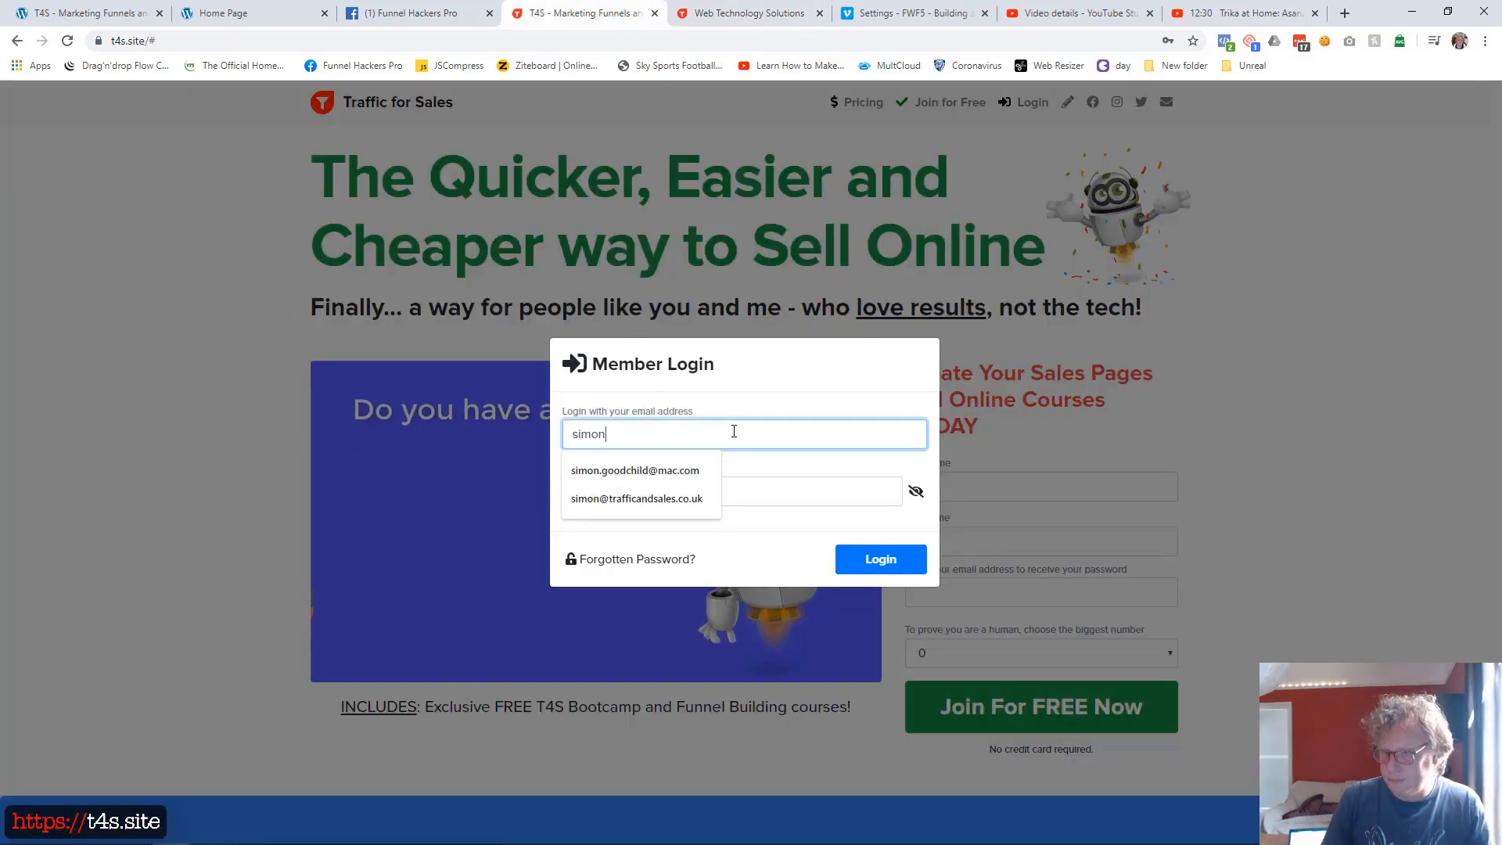
{"action": "key", "text": "Down"}
{"action": "key", "text": "Down"}
{"action": "key", "text": "Tab"}
{"action": "type", "text": "•••••••••••"}
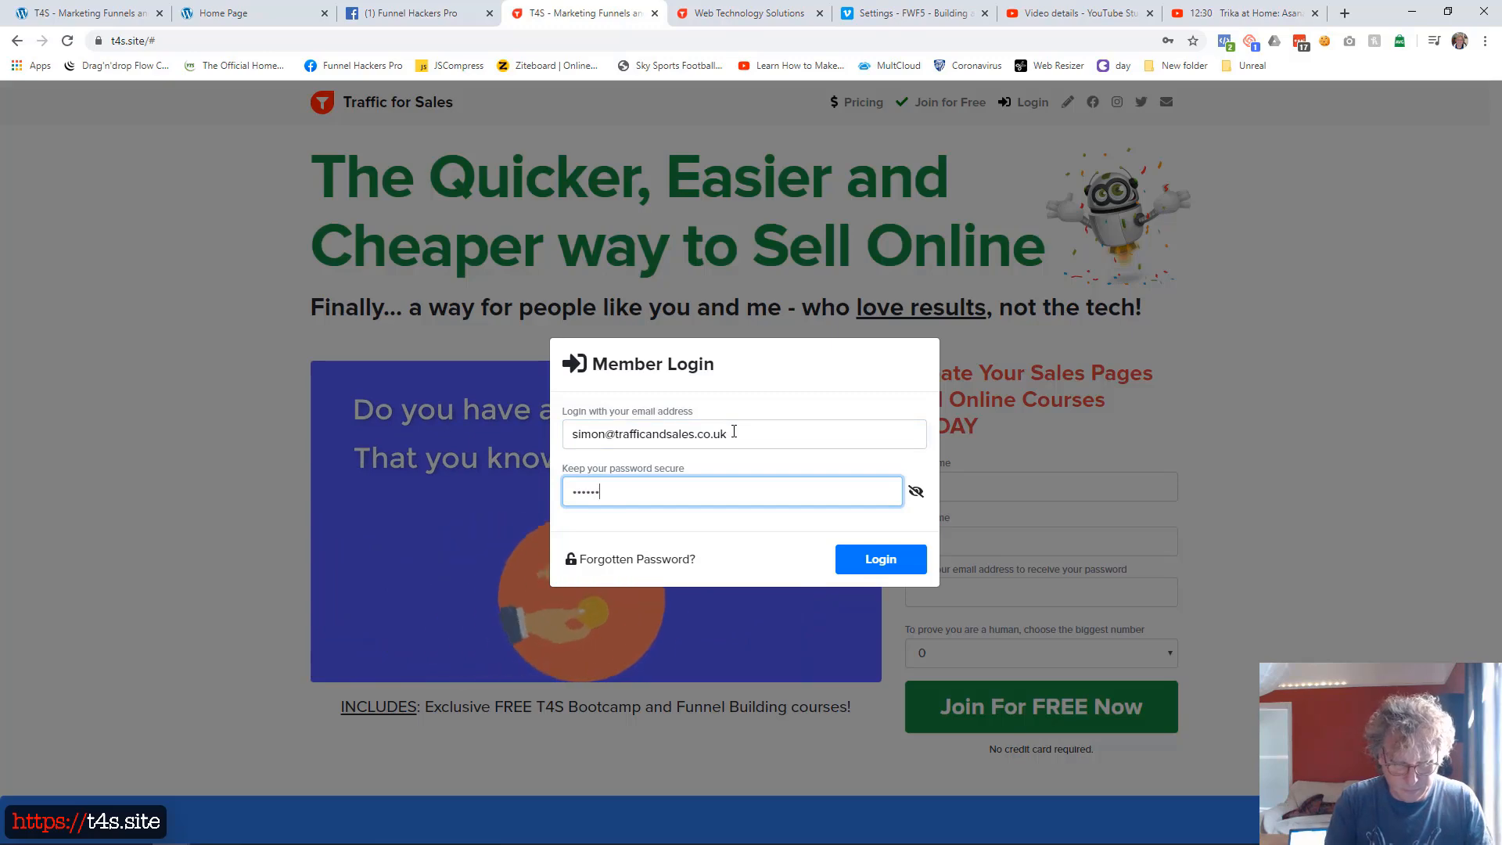
{"action": "key", "text": "Return"}
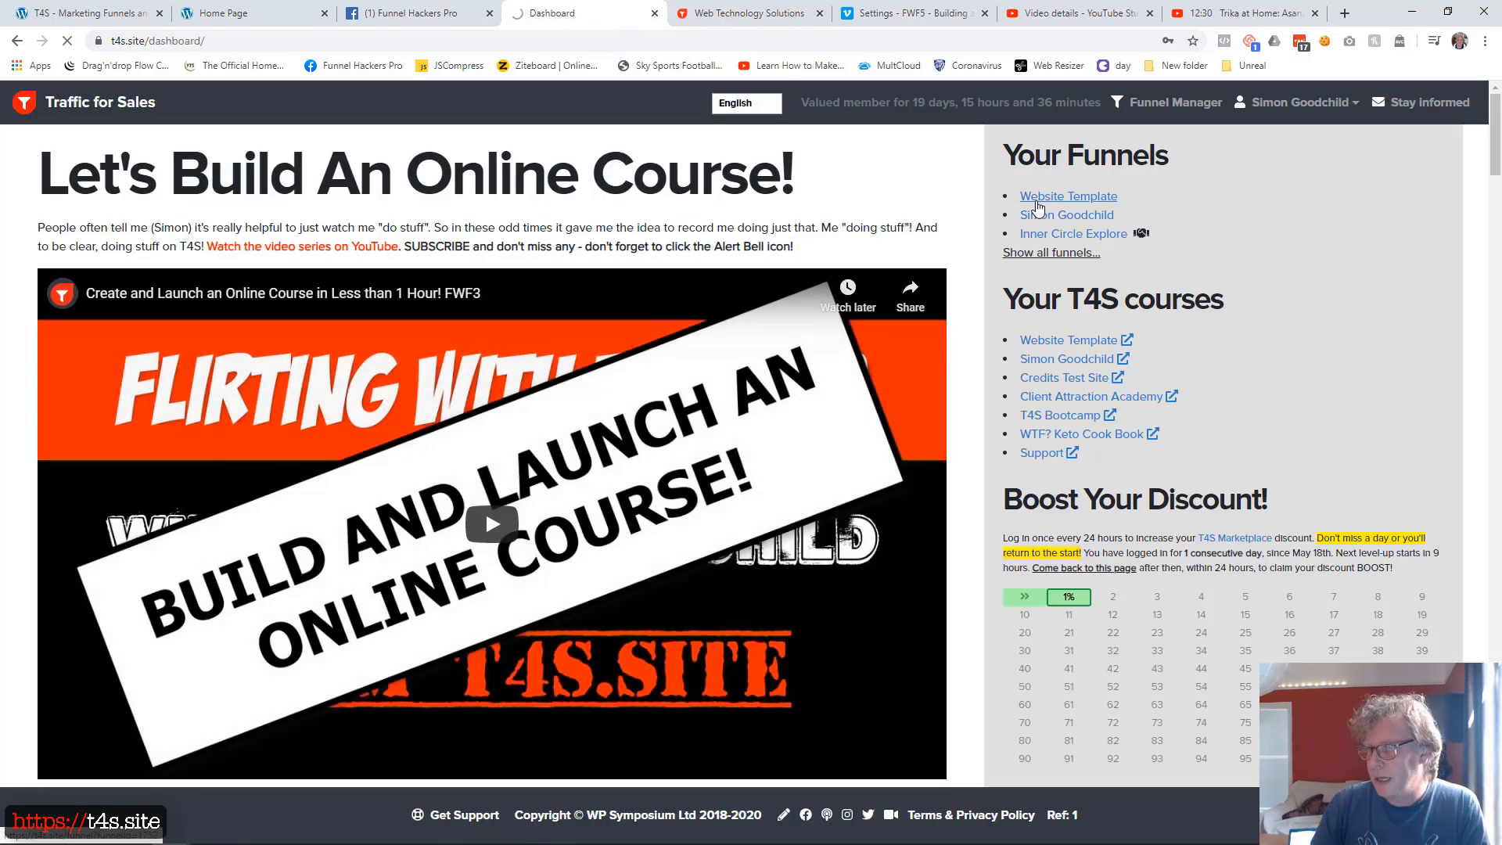
{"action": "left_click", "coordinate": [1037, 203]}
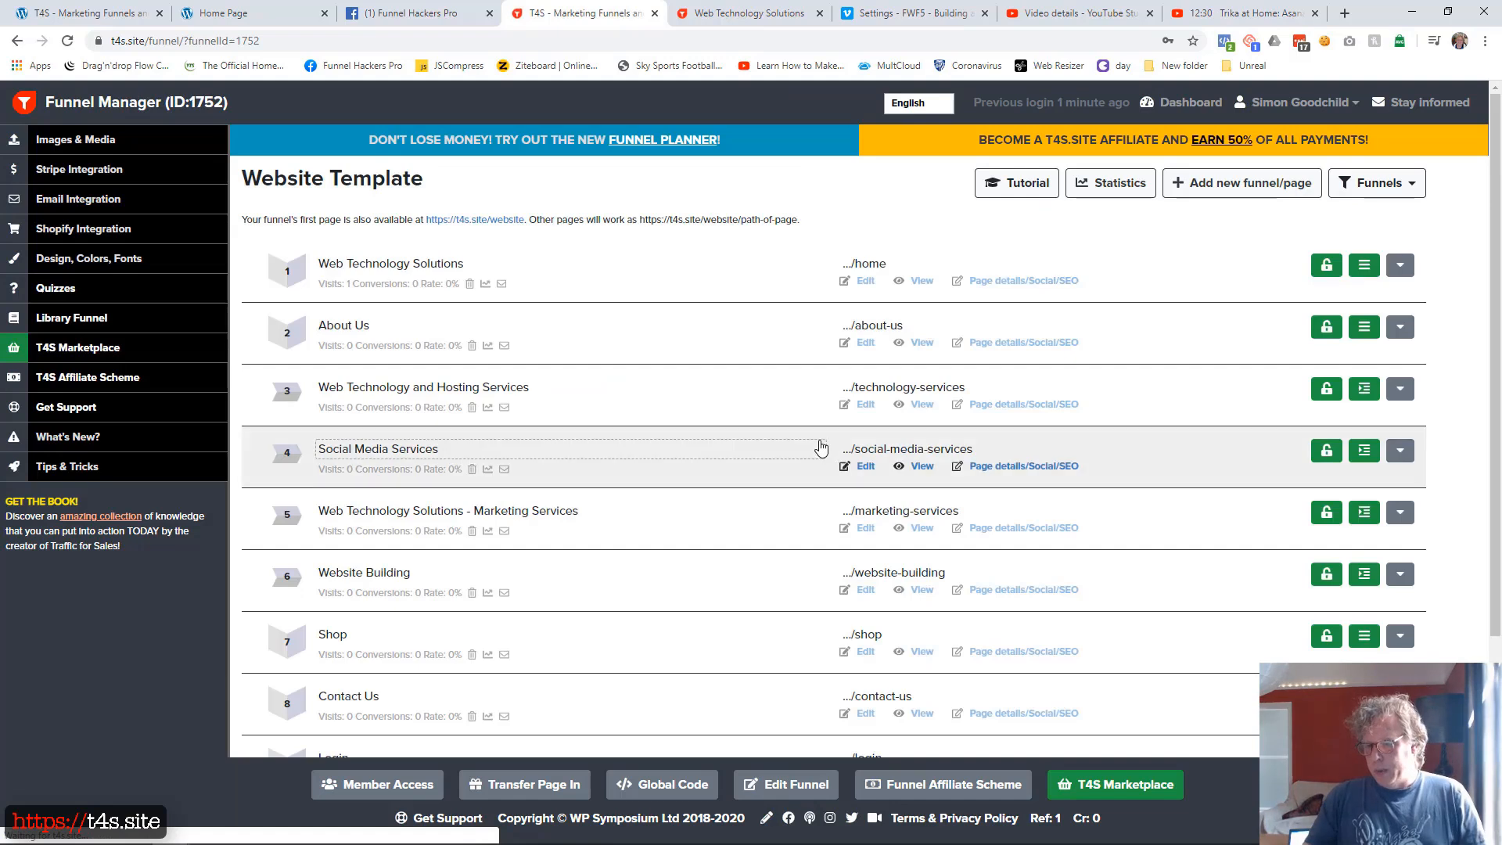
- Open and cancel a page's details, then open the Register page in the editor
{"action": "scroll", "coordinate": [821, 448], "scroll_direction": "down", "scroll_amount": 4}
{"action": "left_click", "coordinate": [996, 566]}
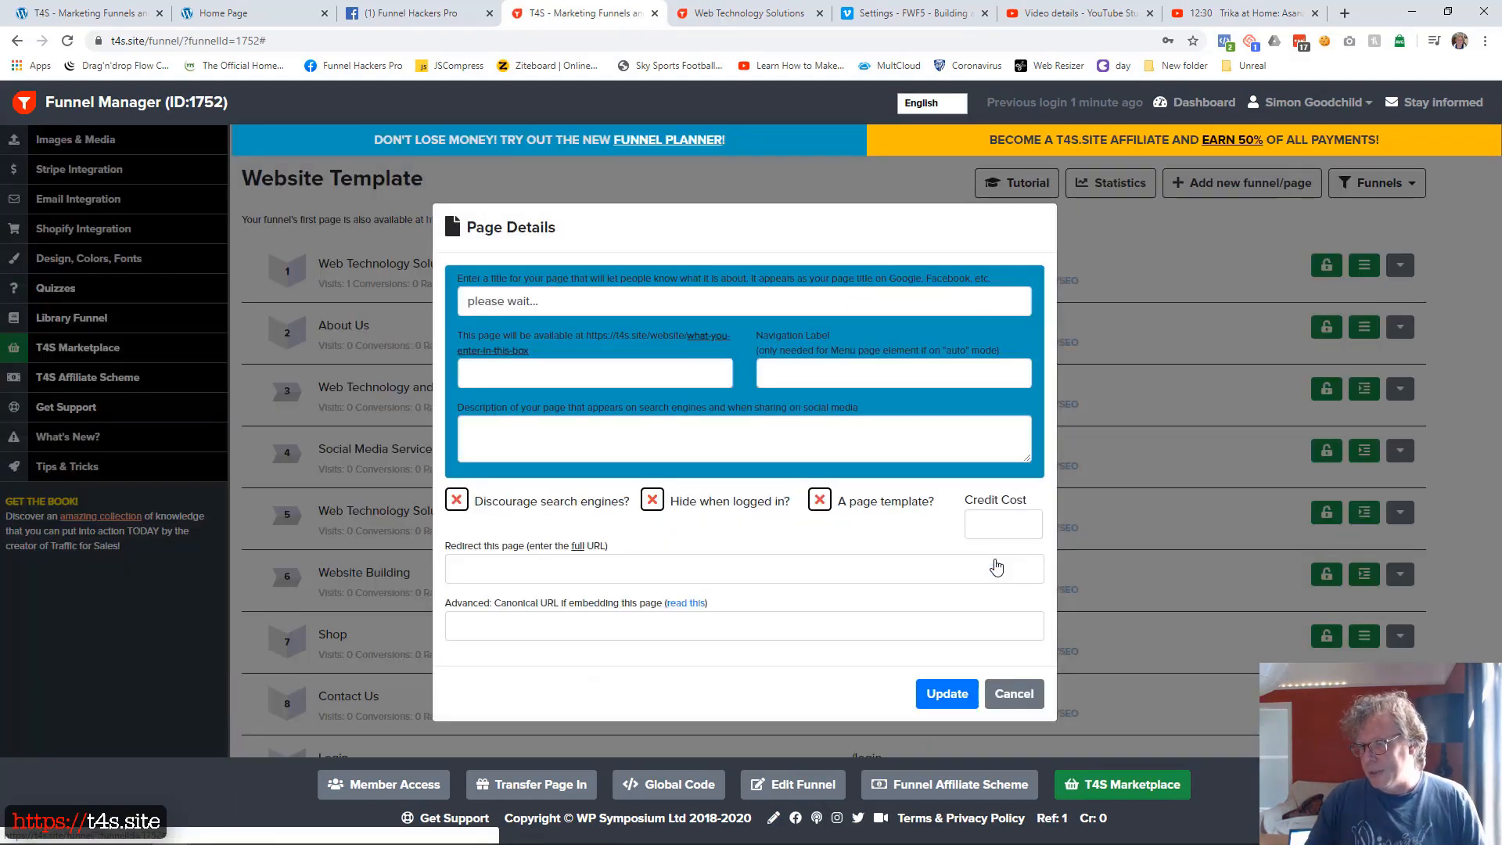
{"action": "left_click", "coordinate": [1005, 691]}
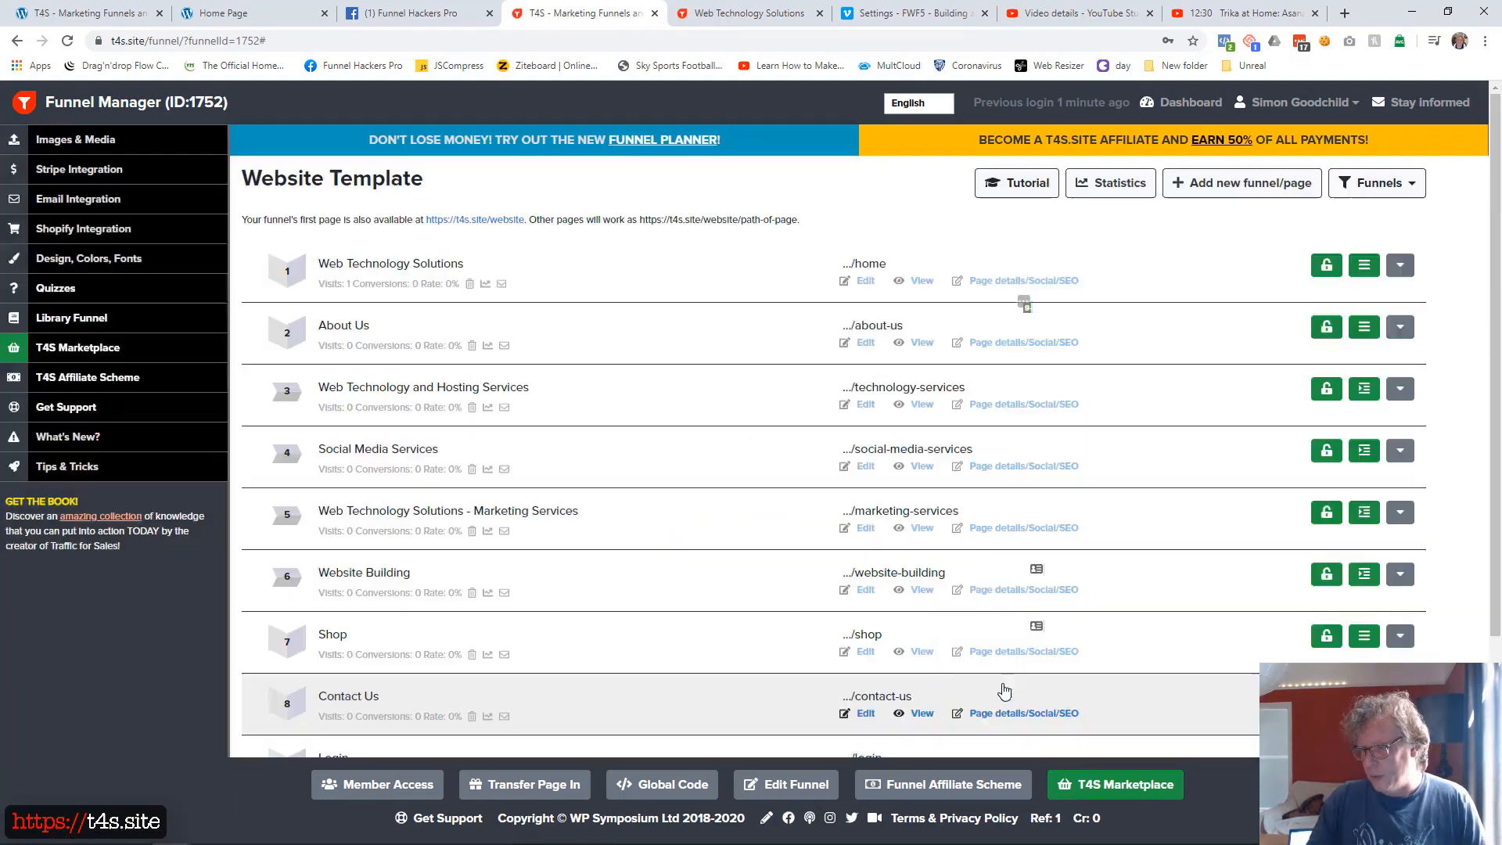
{"action": "scroll", "coordinate": [899, 673], "scroll_direction": "down", "scroll_amount": 3}
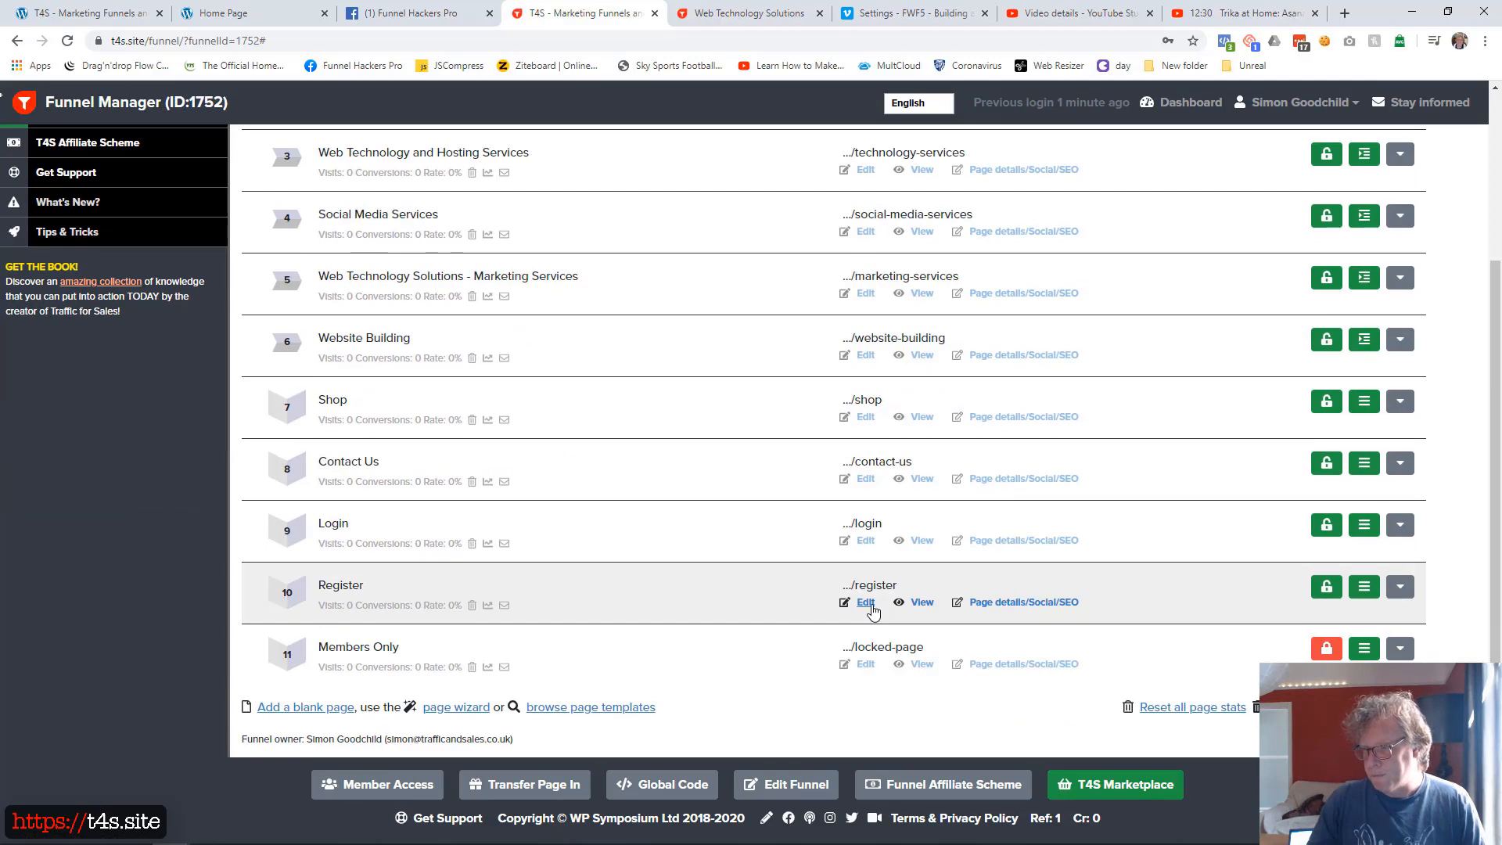
{"action": "left_click", "coordinate": [872, 607]}
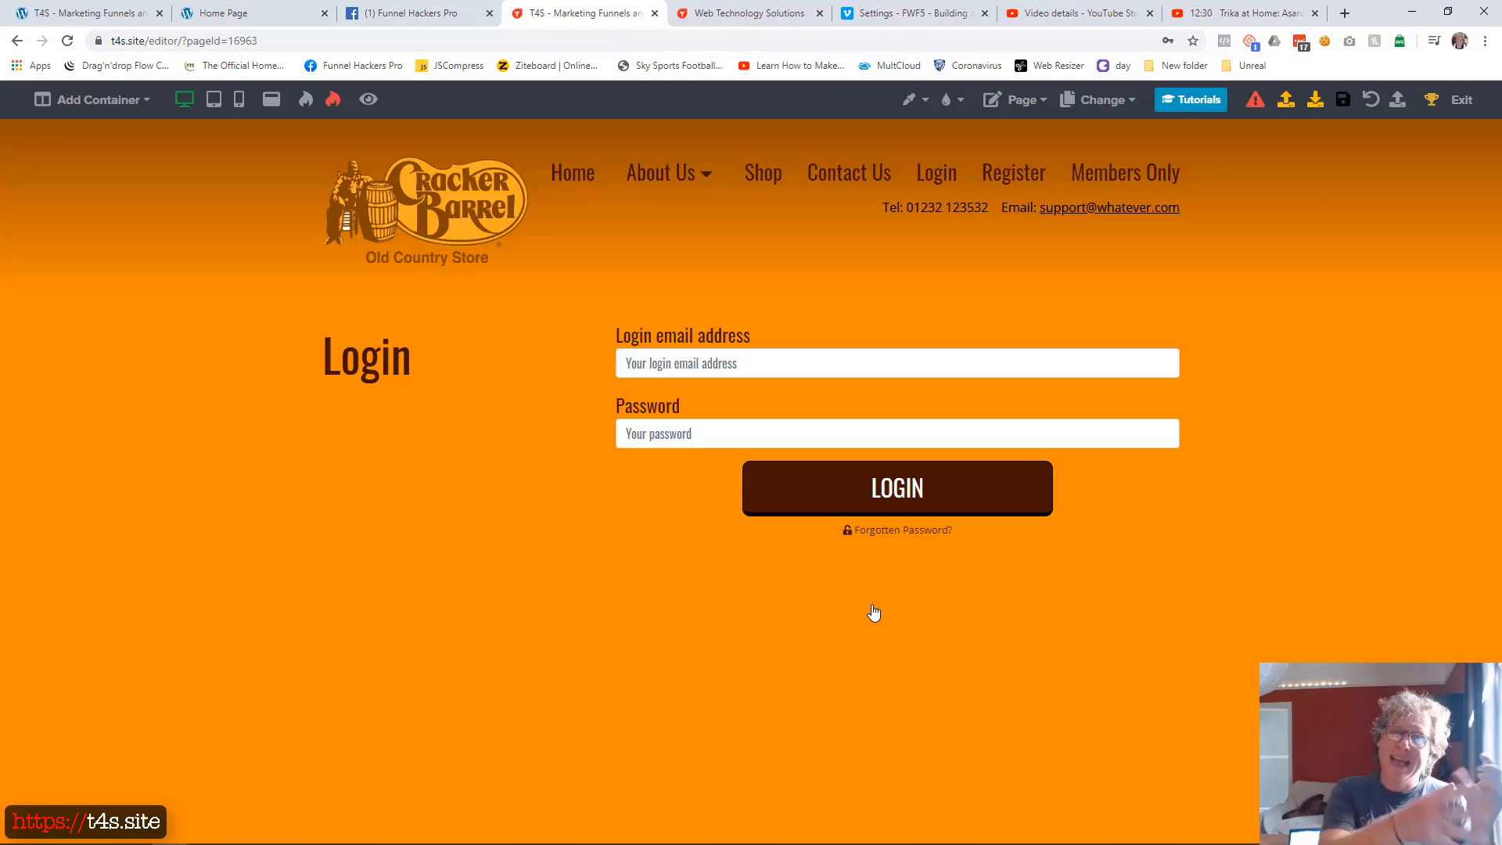
- Change the copied page's Login heading to read 'Register'
{"action": "left_click", "coordinate": [1099, 100]}
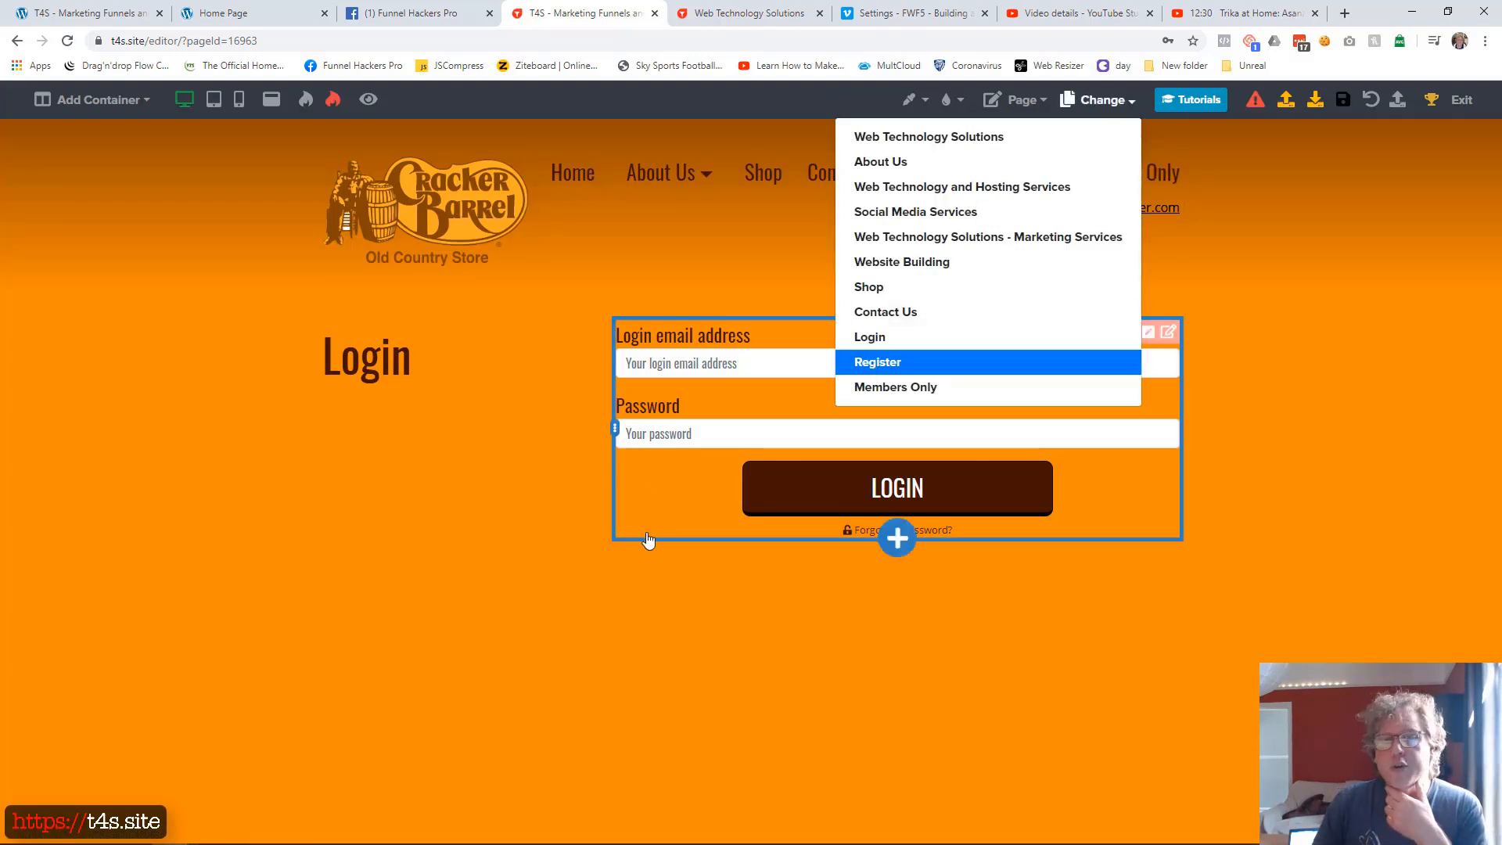
{"action": "left_click", "coordinate": [398, 357]}
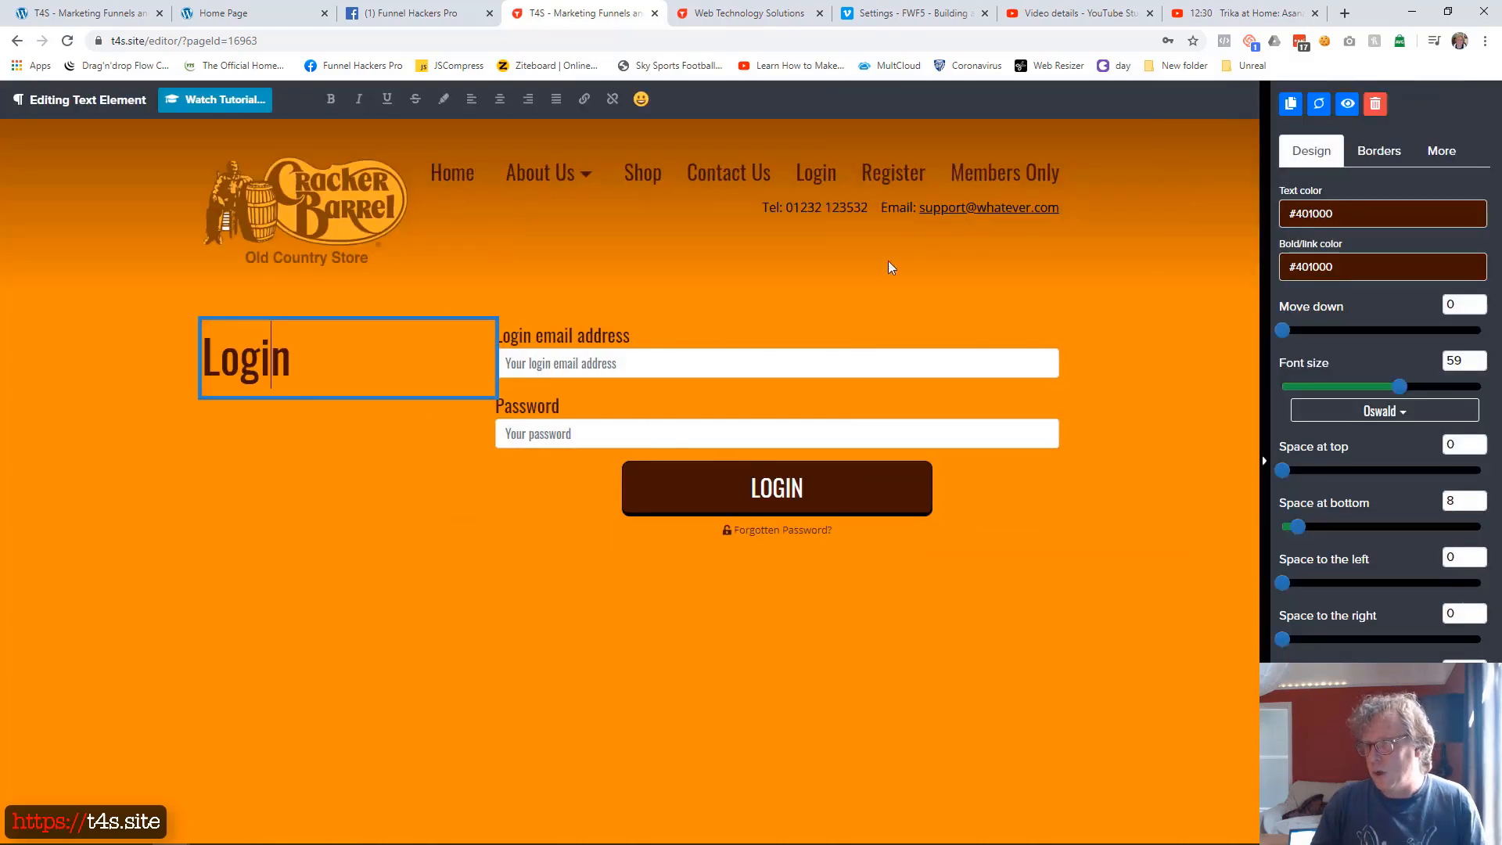
{"action": "type", "text": "Register"}
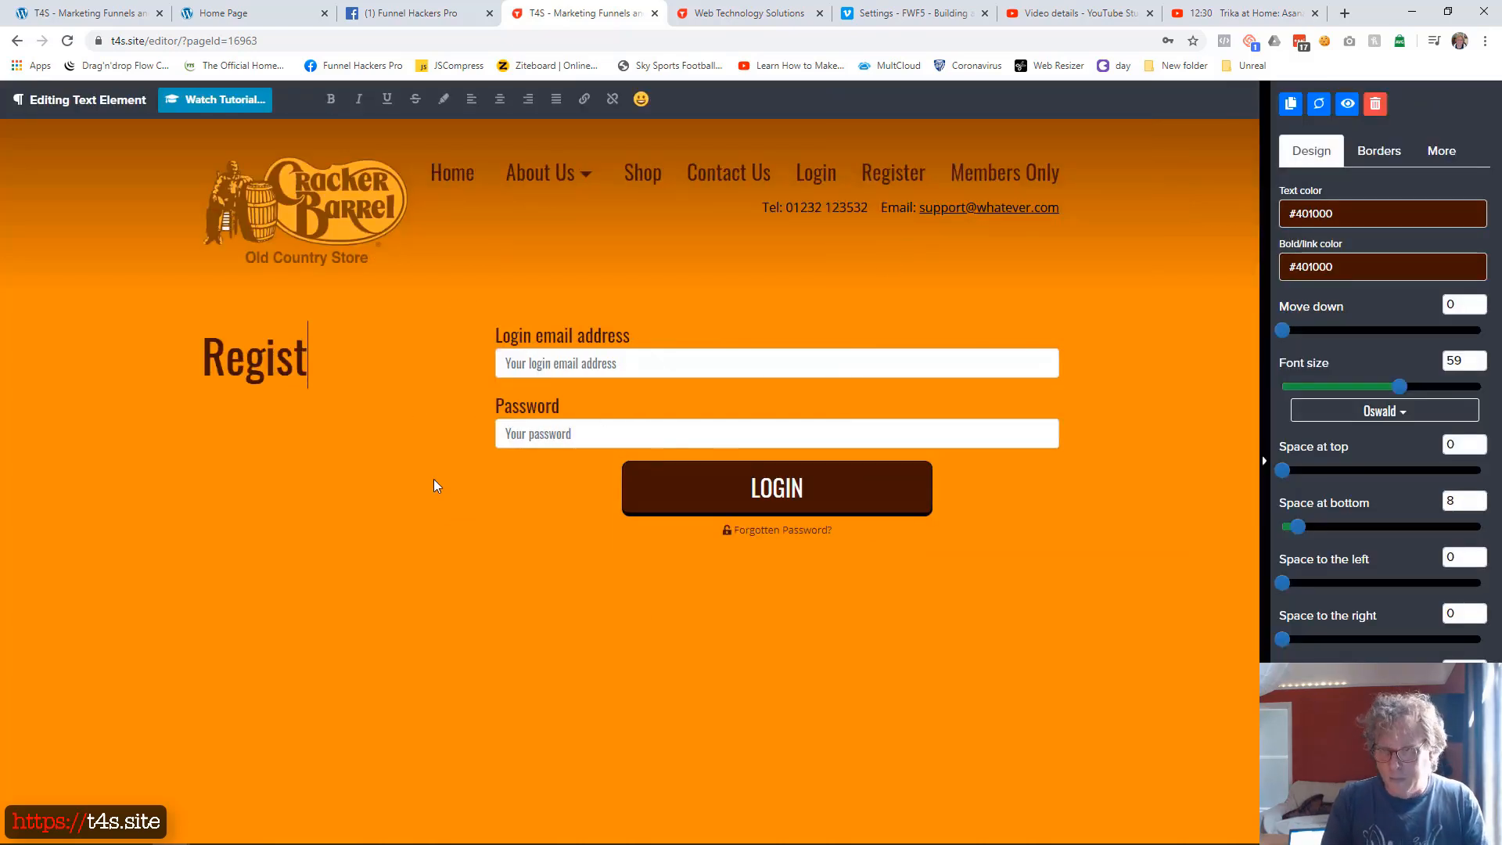
{"action": "left_click", "coordinate": [473, 660]}
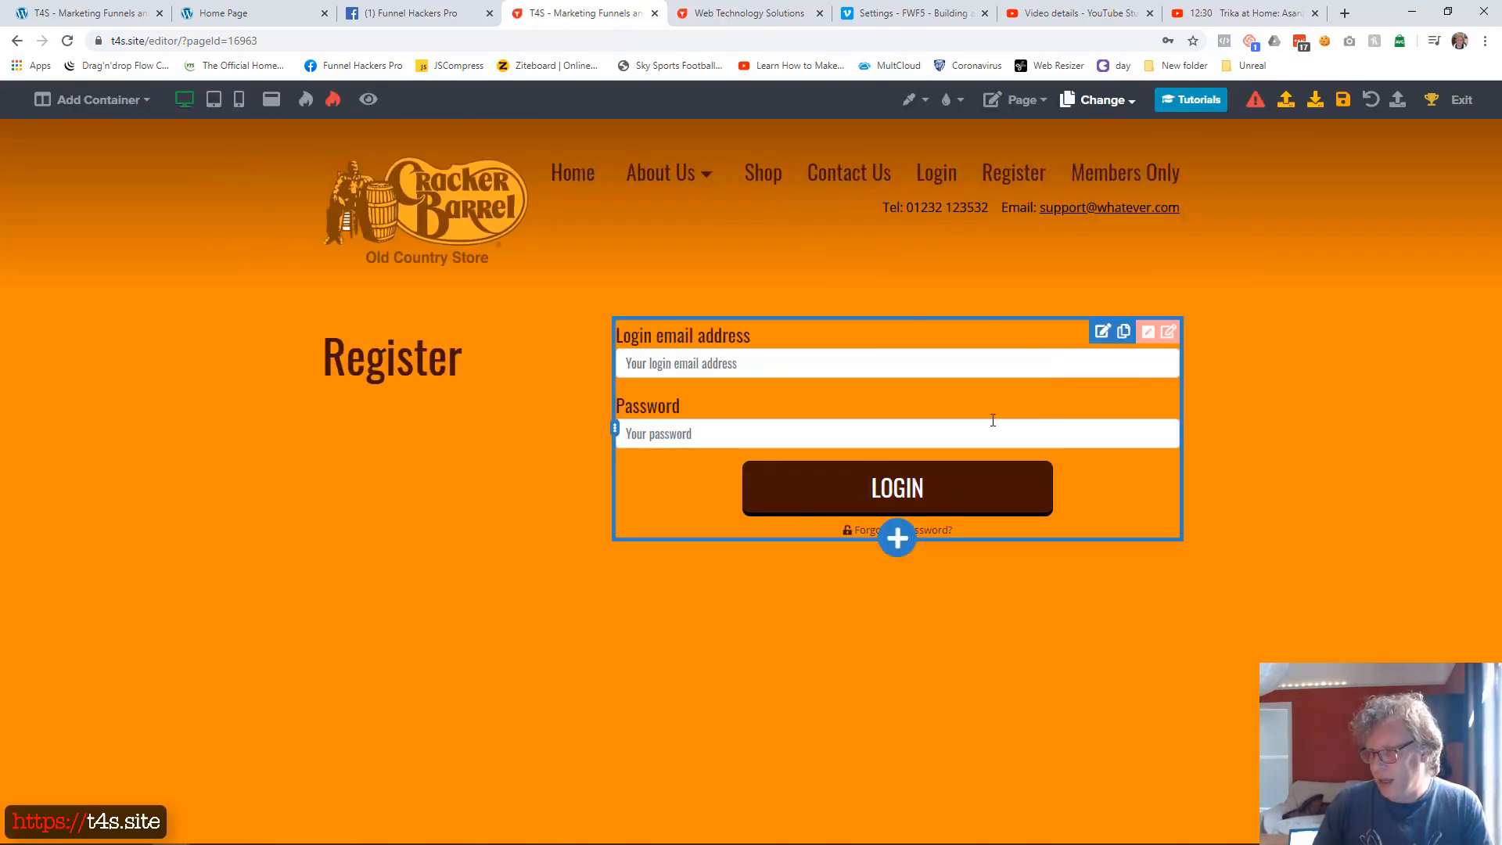
- Delete the copied login form from the Register page
{"action": "left_click", "coordinate": [1103, 331]}
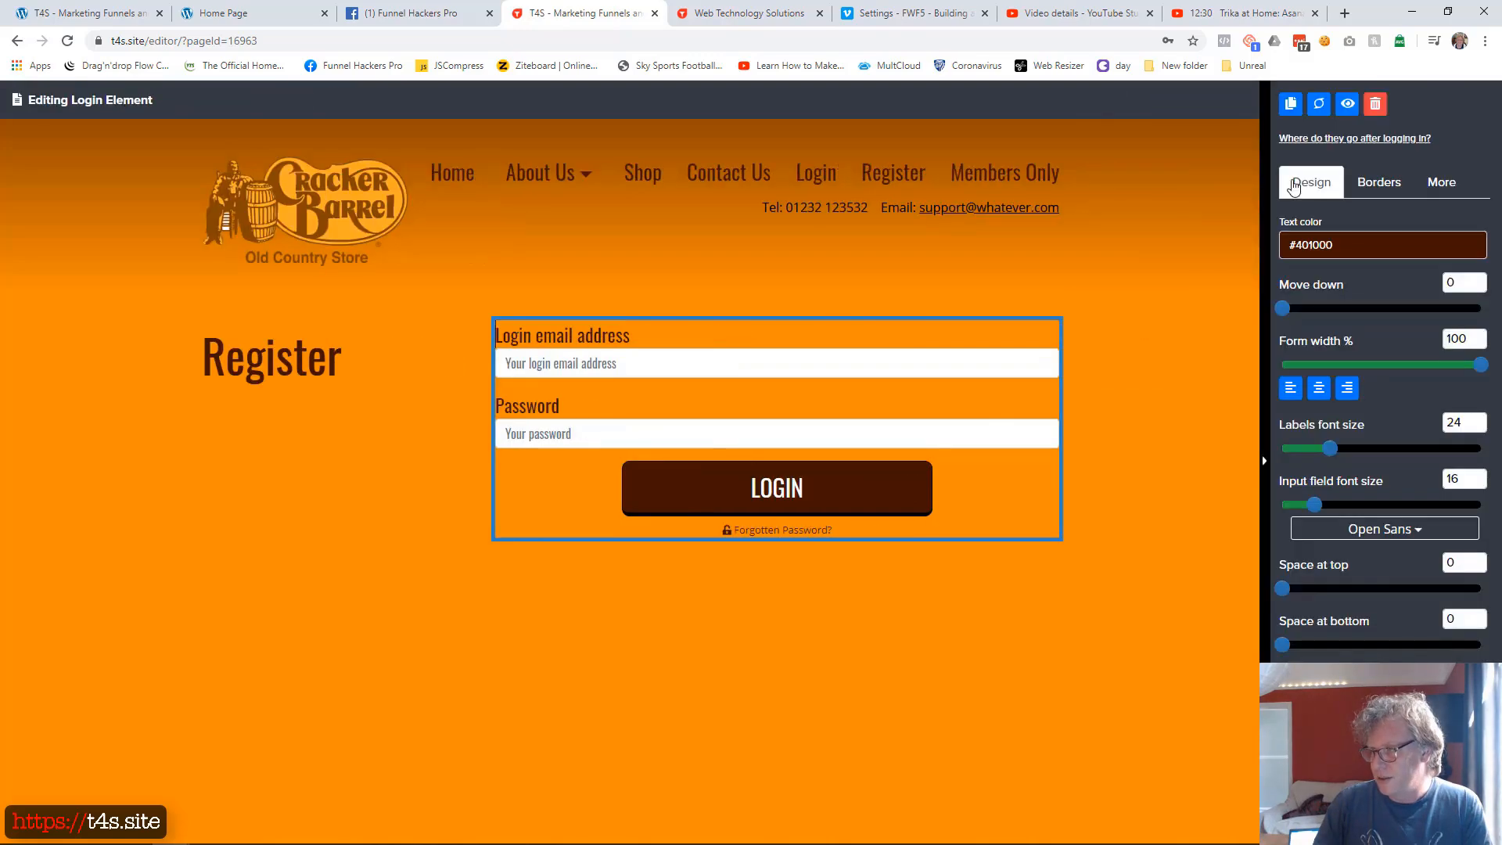
{"action": "left_click", "coordinate": [1375, 104]}
{"action": "left_click", "coordinate": [870, 532]}
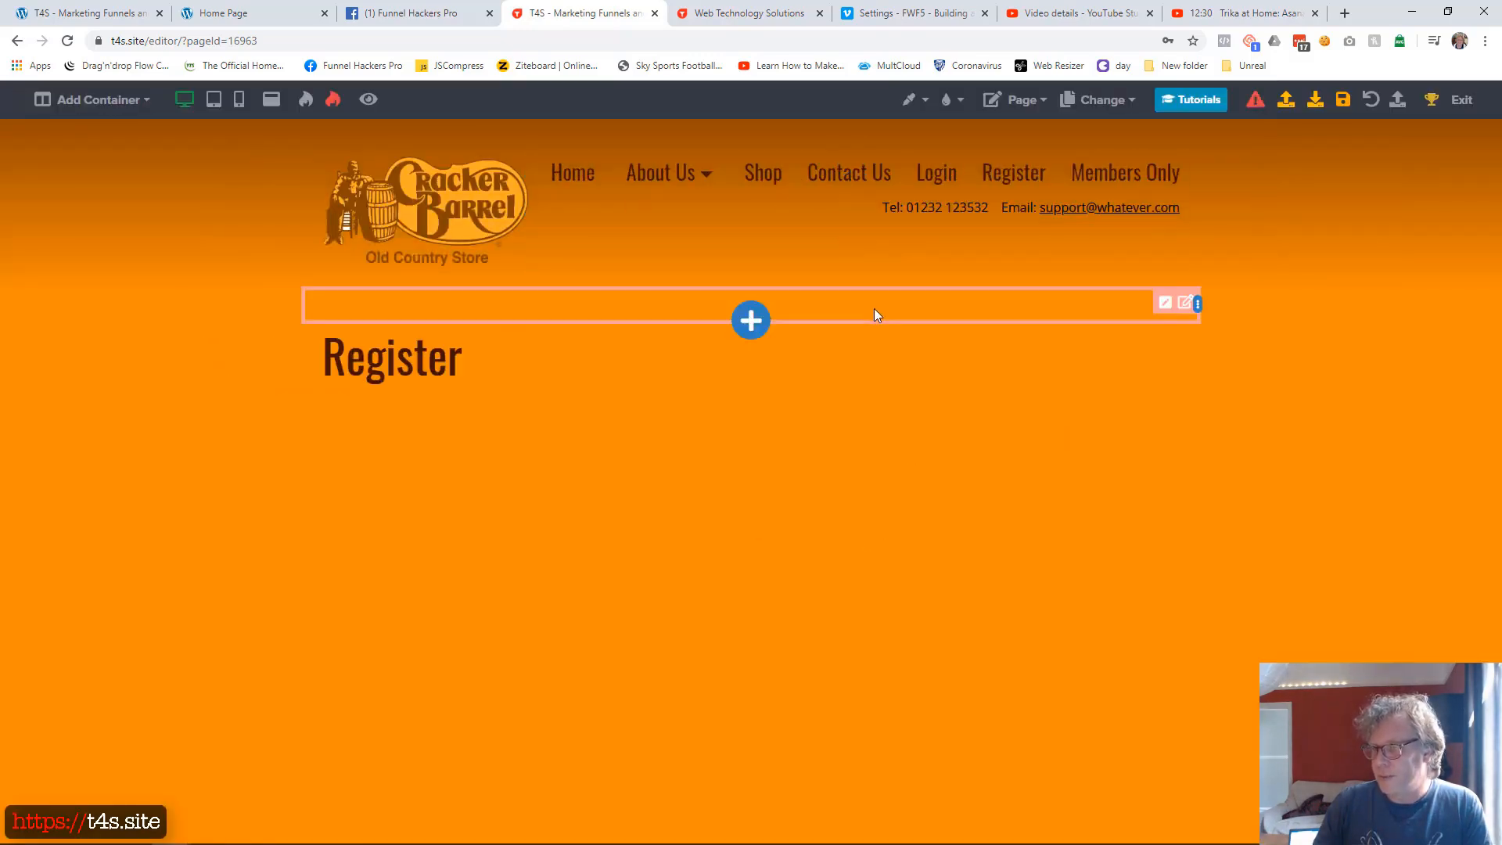
- Place a Button element beside the Register heading
{"action": "left_click", "coordinate": [897, 396]}
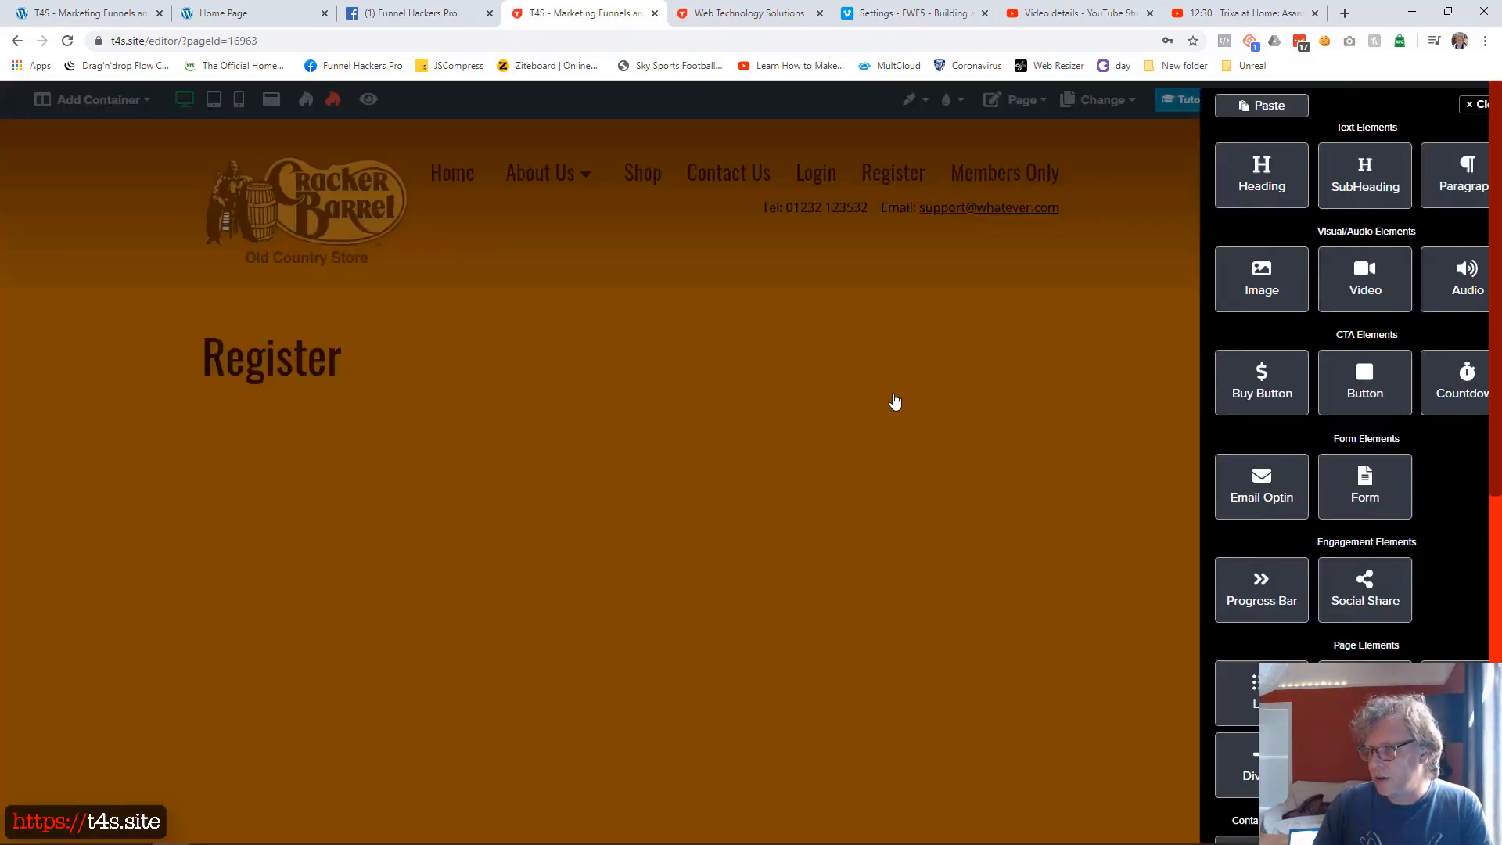
{"action": "scroll", "coordinate": [1315, 535], "scroll_direction": "down", "scroll_amount": 8}
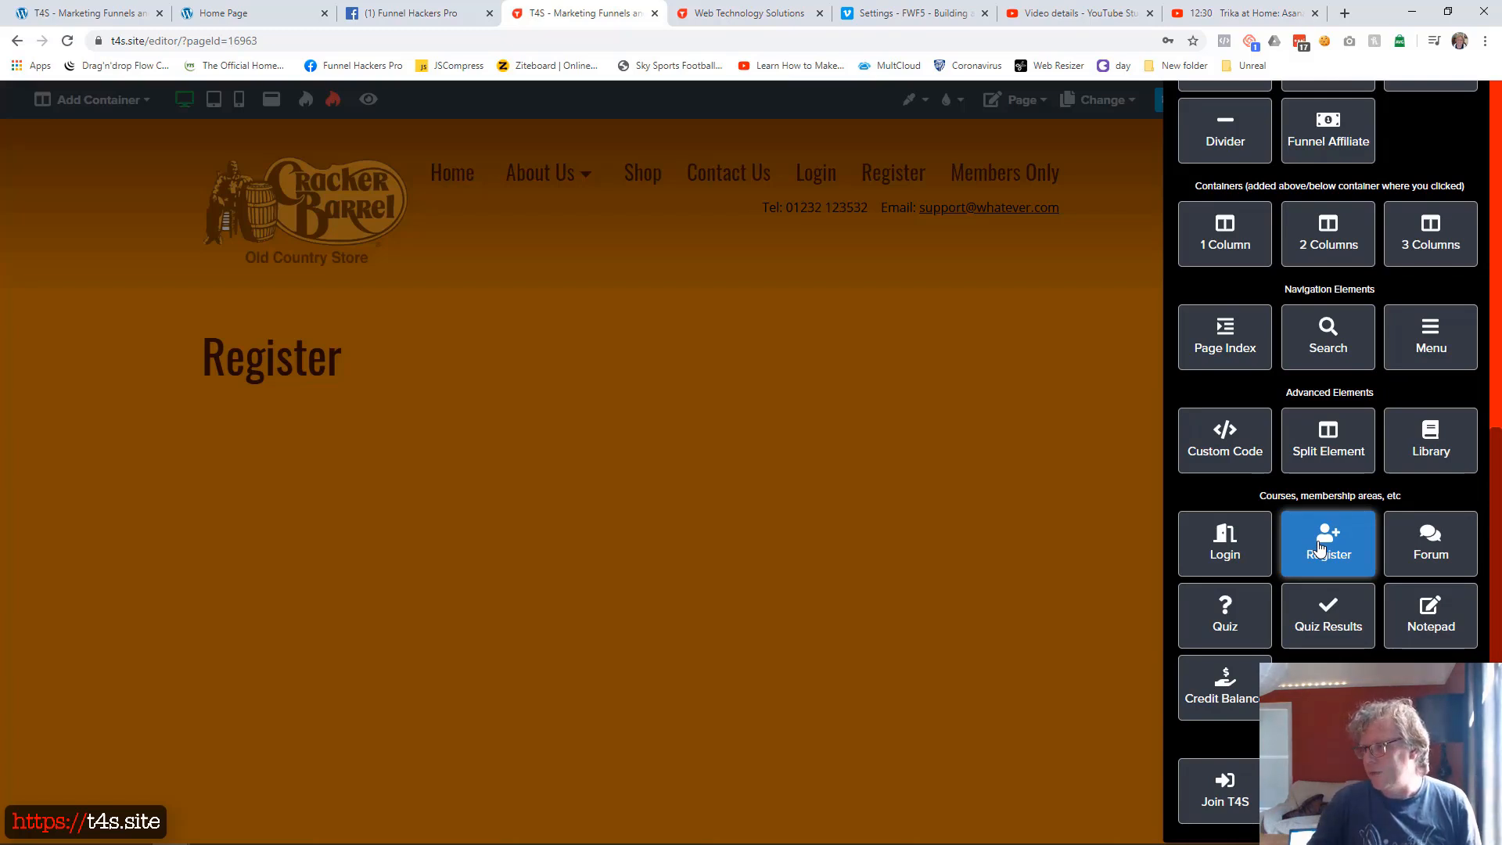
{"action": "scroll", "coordinate": [1330, 544], "scroll_direction": "up", "scroll_amount": 7}
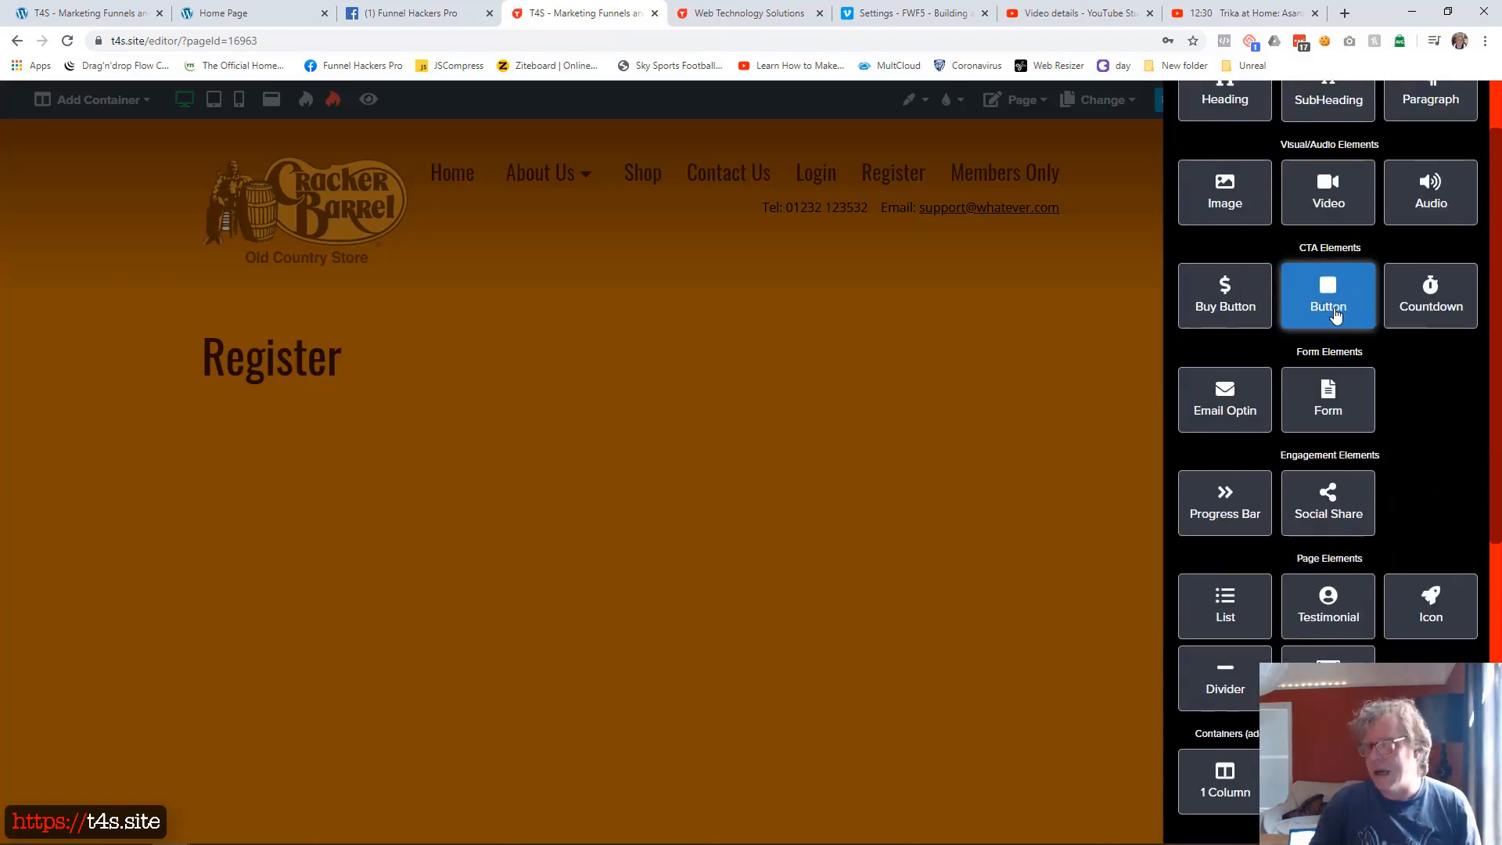
{"action": "left_click_drag", "start_coordinate": [1335, 316], "coordinate": [970, 377]}
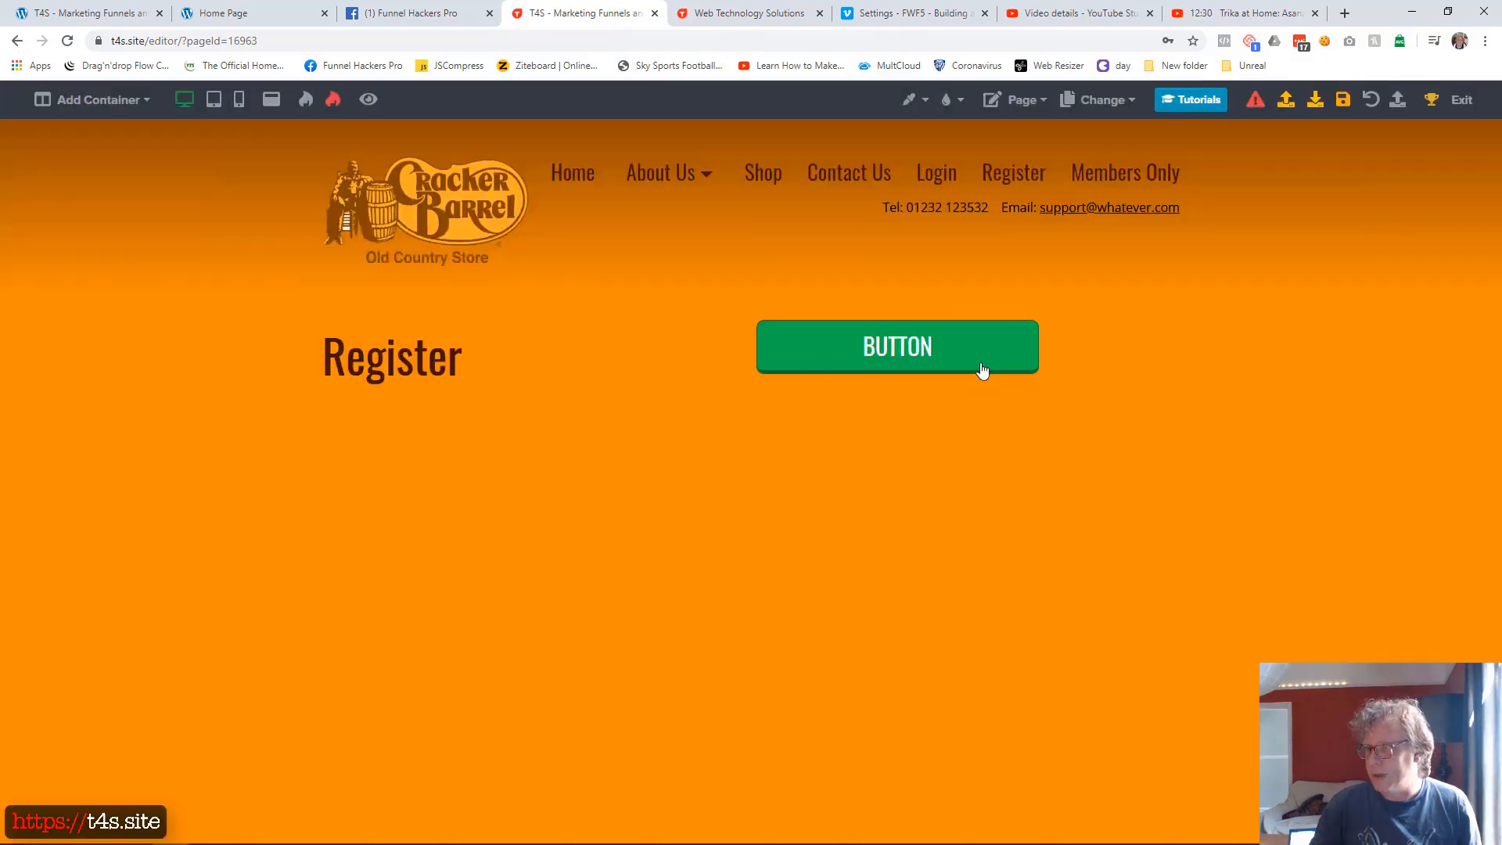
{"action": "left_click", "coordinate": [983, 370]}
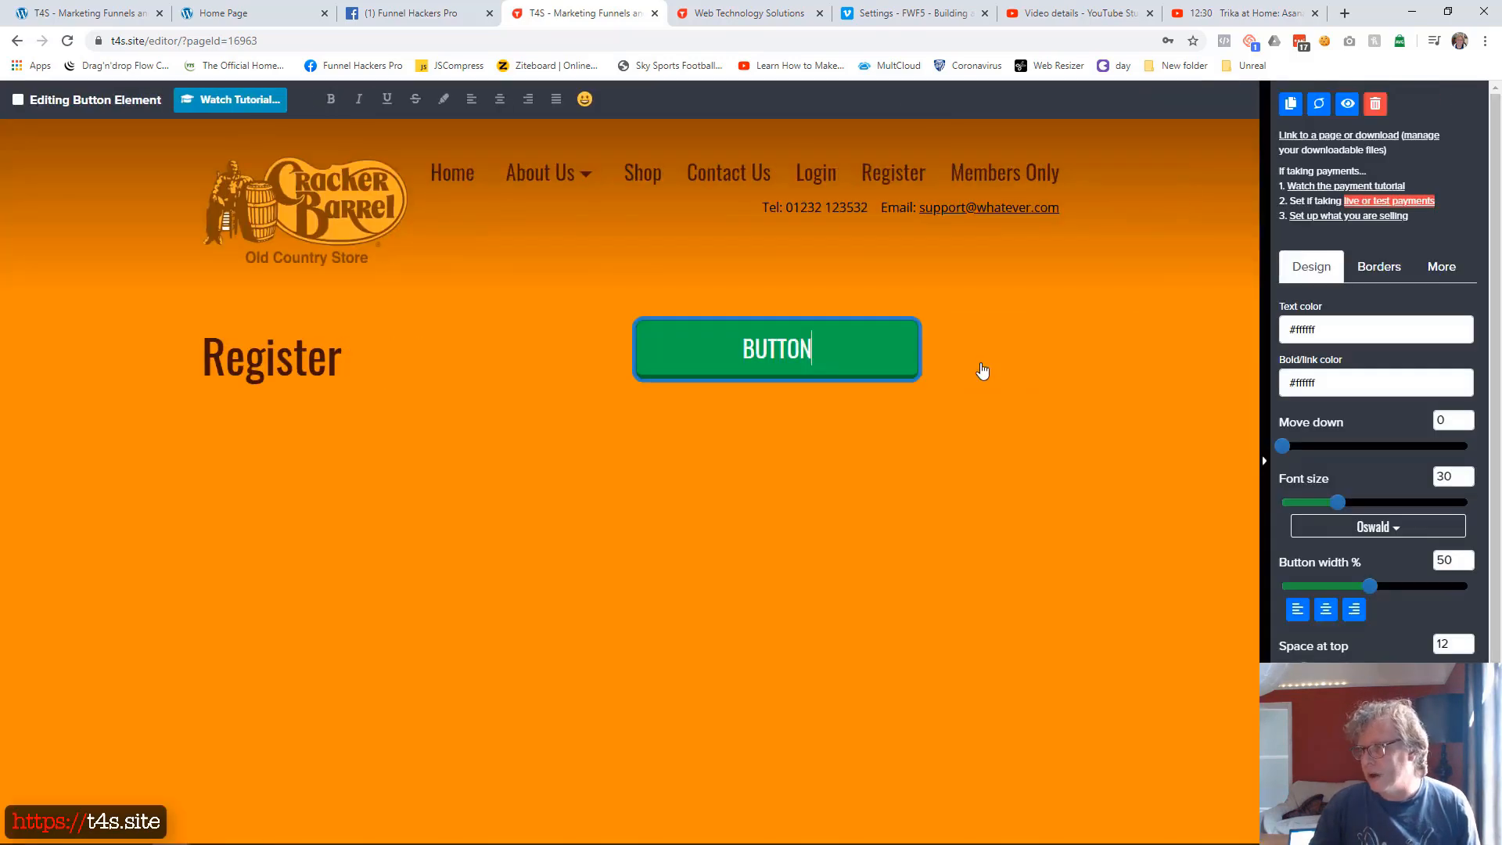
- Review the button's purchase settings with the Website Template funnel, then cancel without saving
{"action": "left_click", "coordinate": [1335, 217]}
{"action": "left_click", "coordinate": [648, 510]}
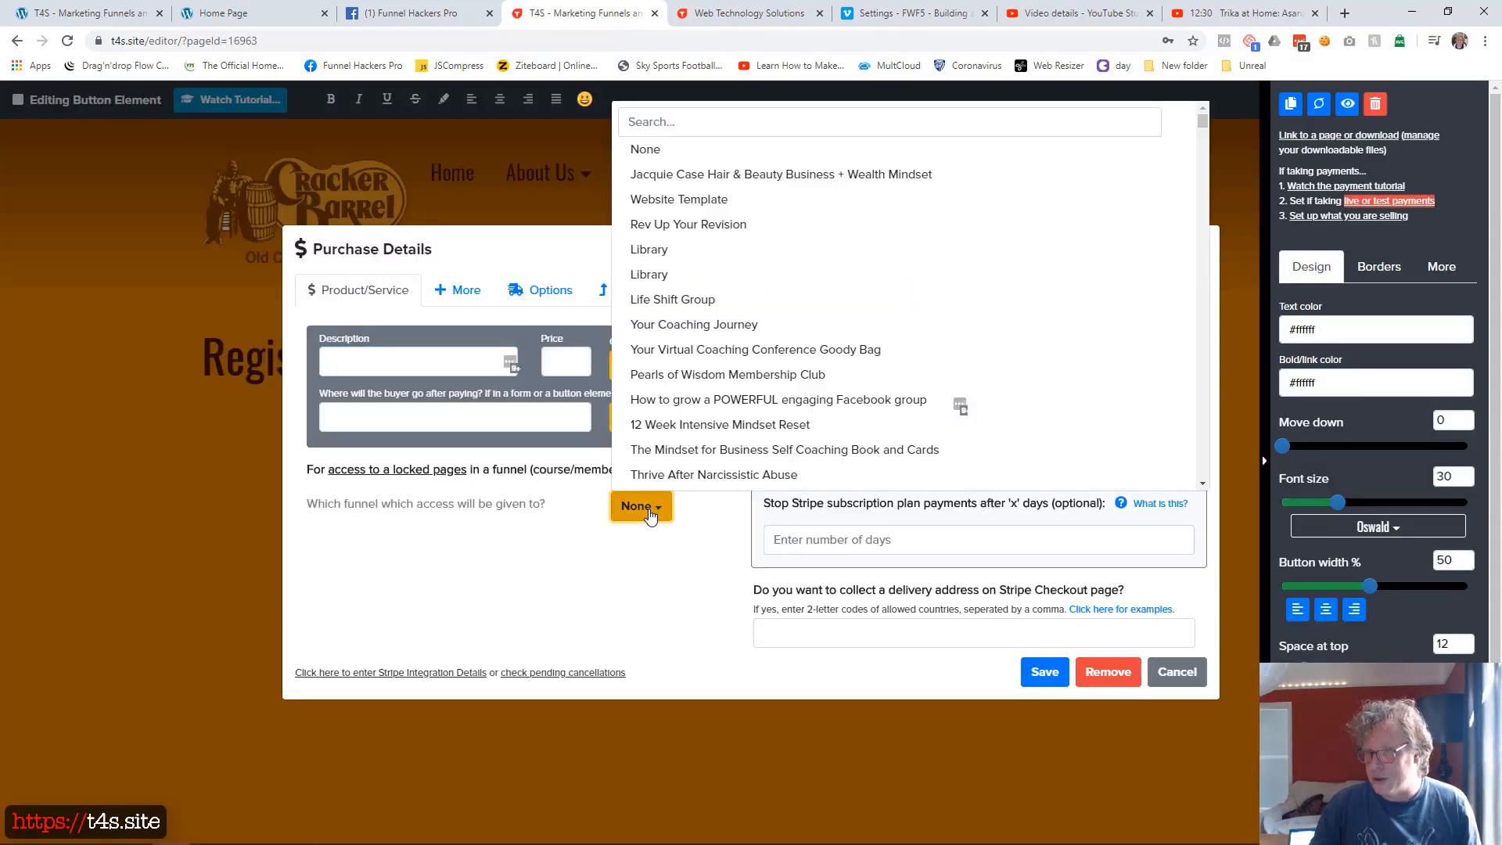
{"action": "left_click", "coordinate": [680, 201]}
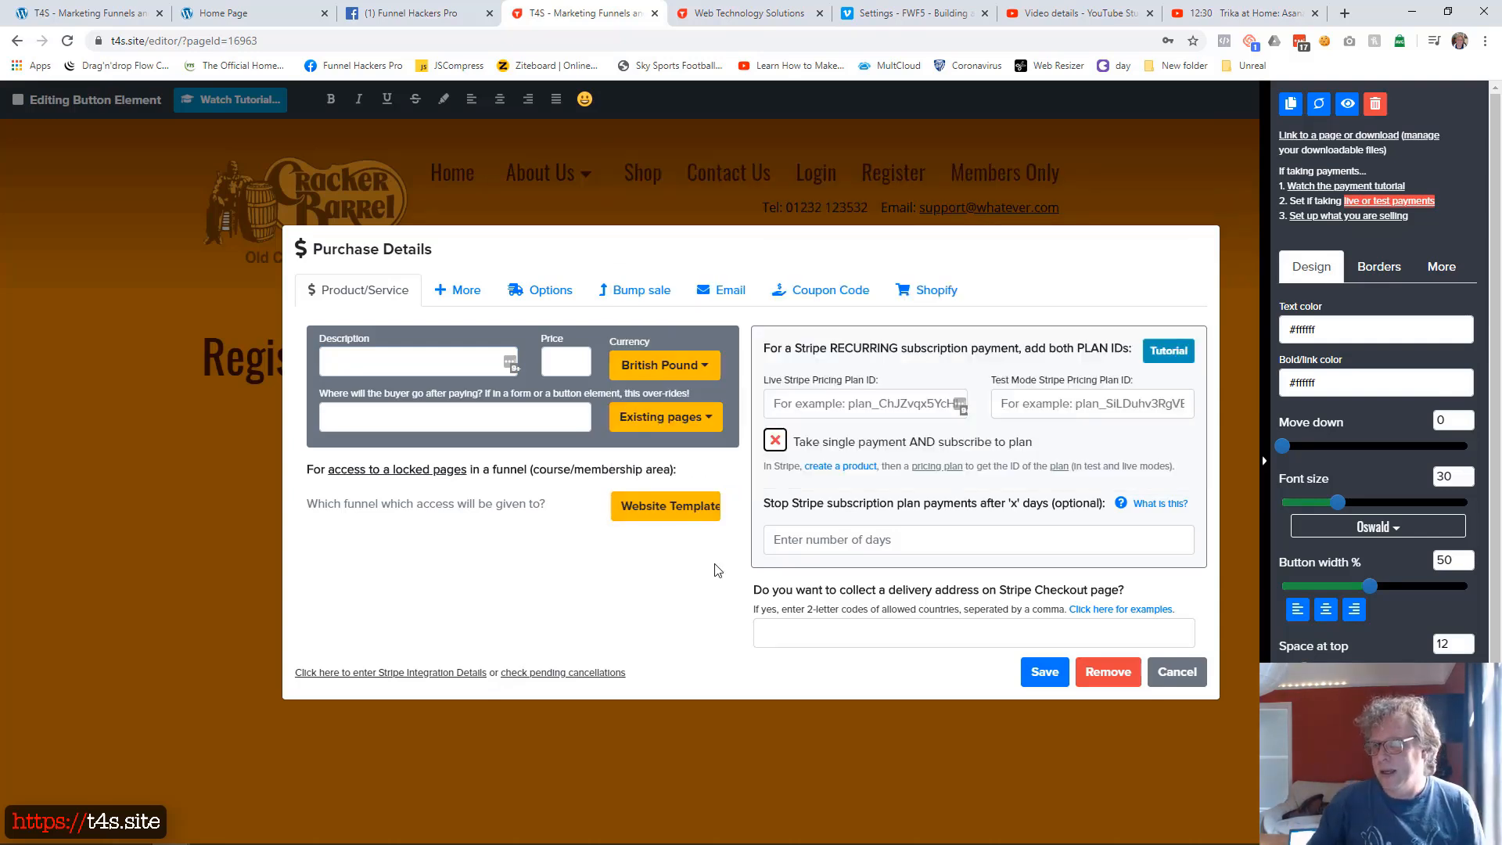
{"action": "left_click", "coordinate": [728, 291]}
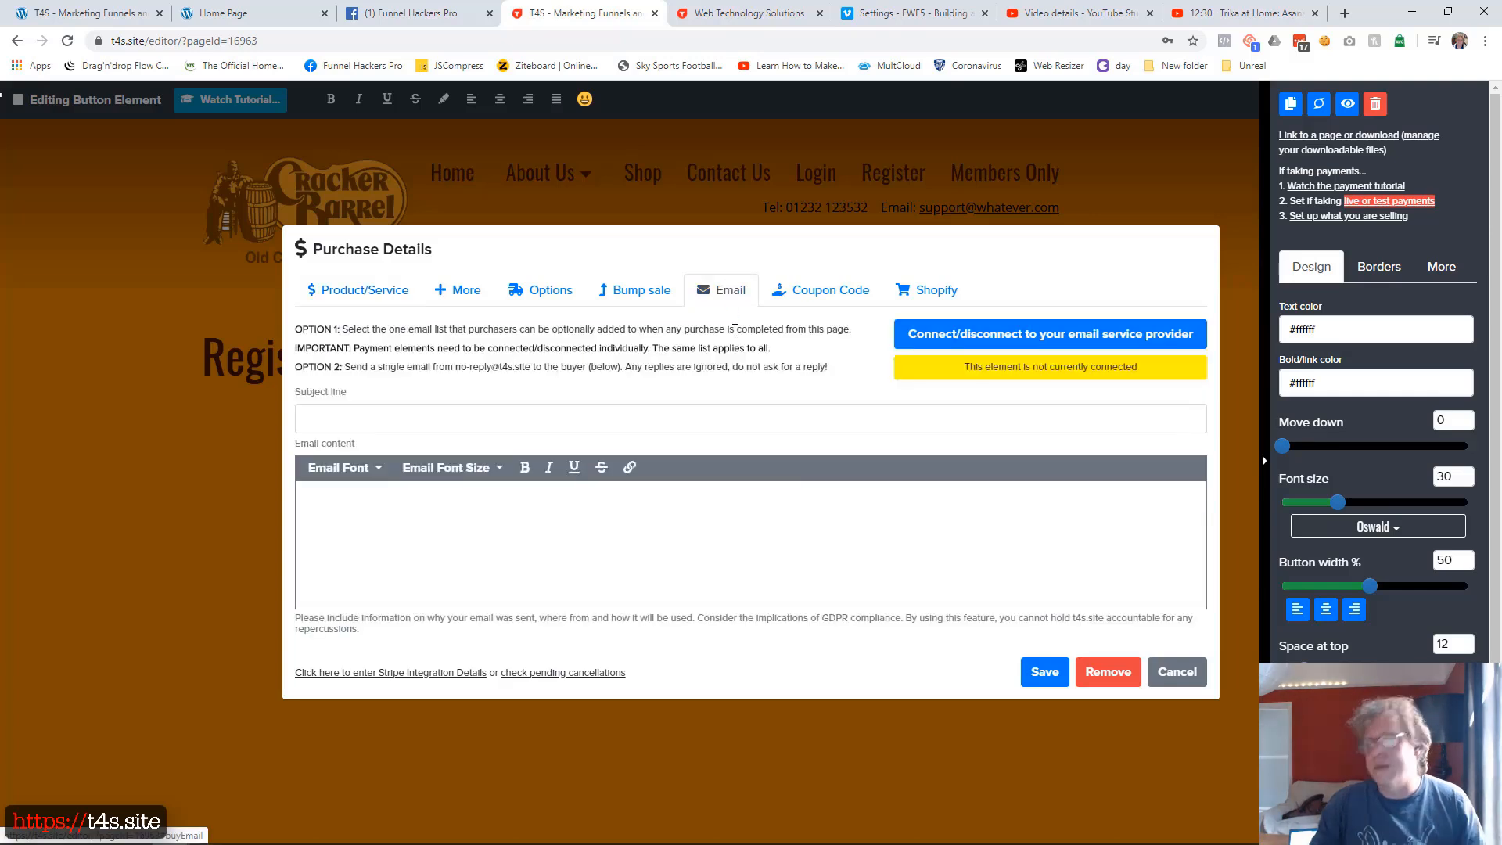
{"action": "left_click", "coordinate": [1177, 675]}
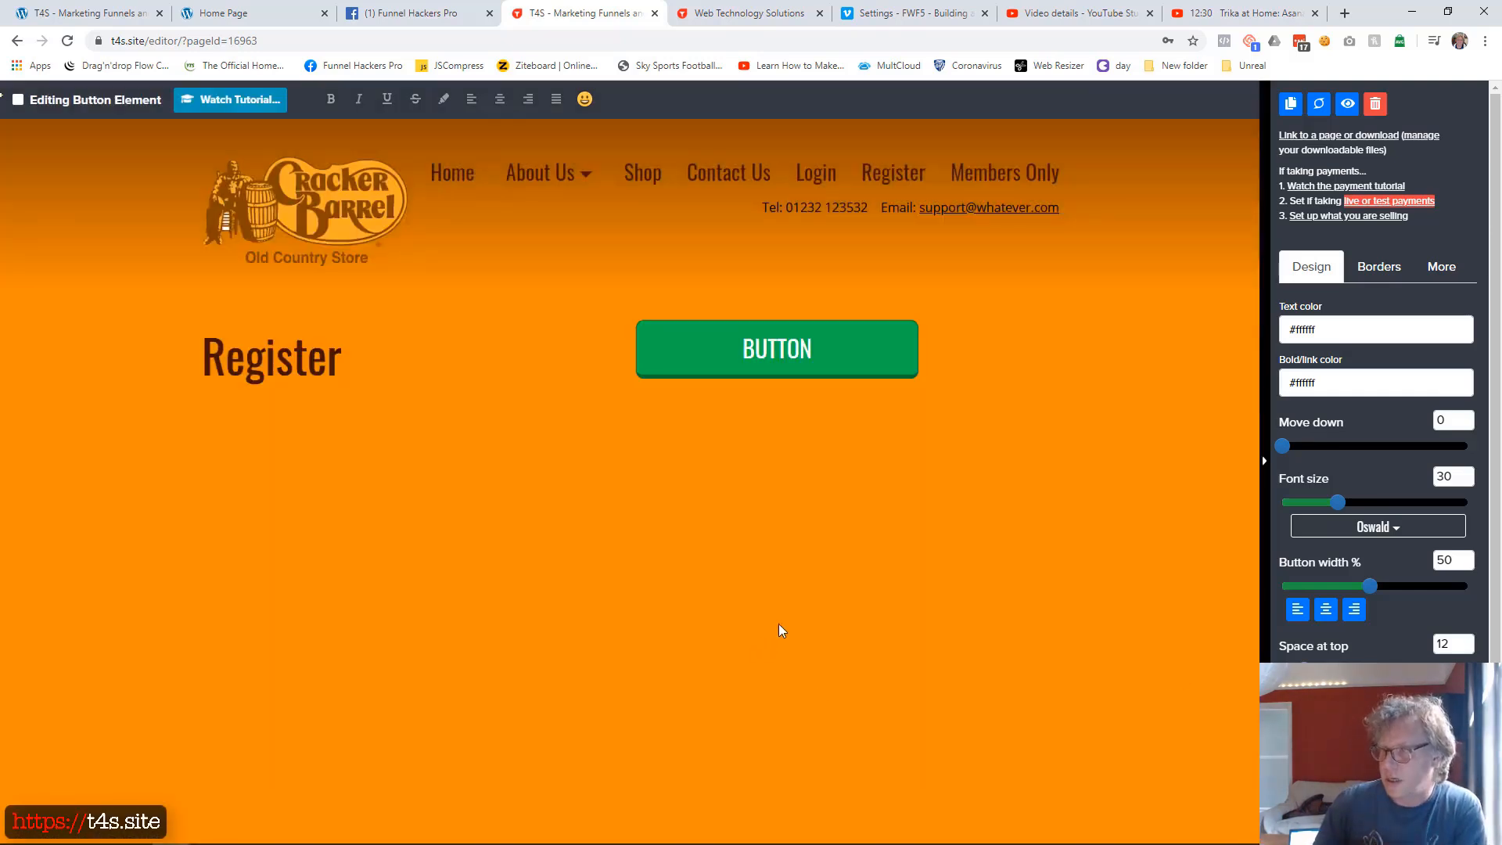
- Delete the trial button, freeing the space for a different element
{"action": "left_click", "coordinate": [1375, 104]}
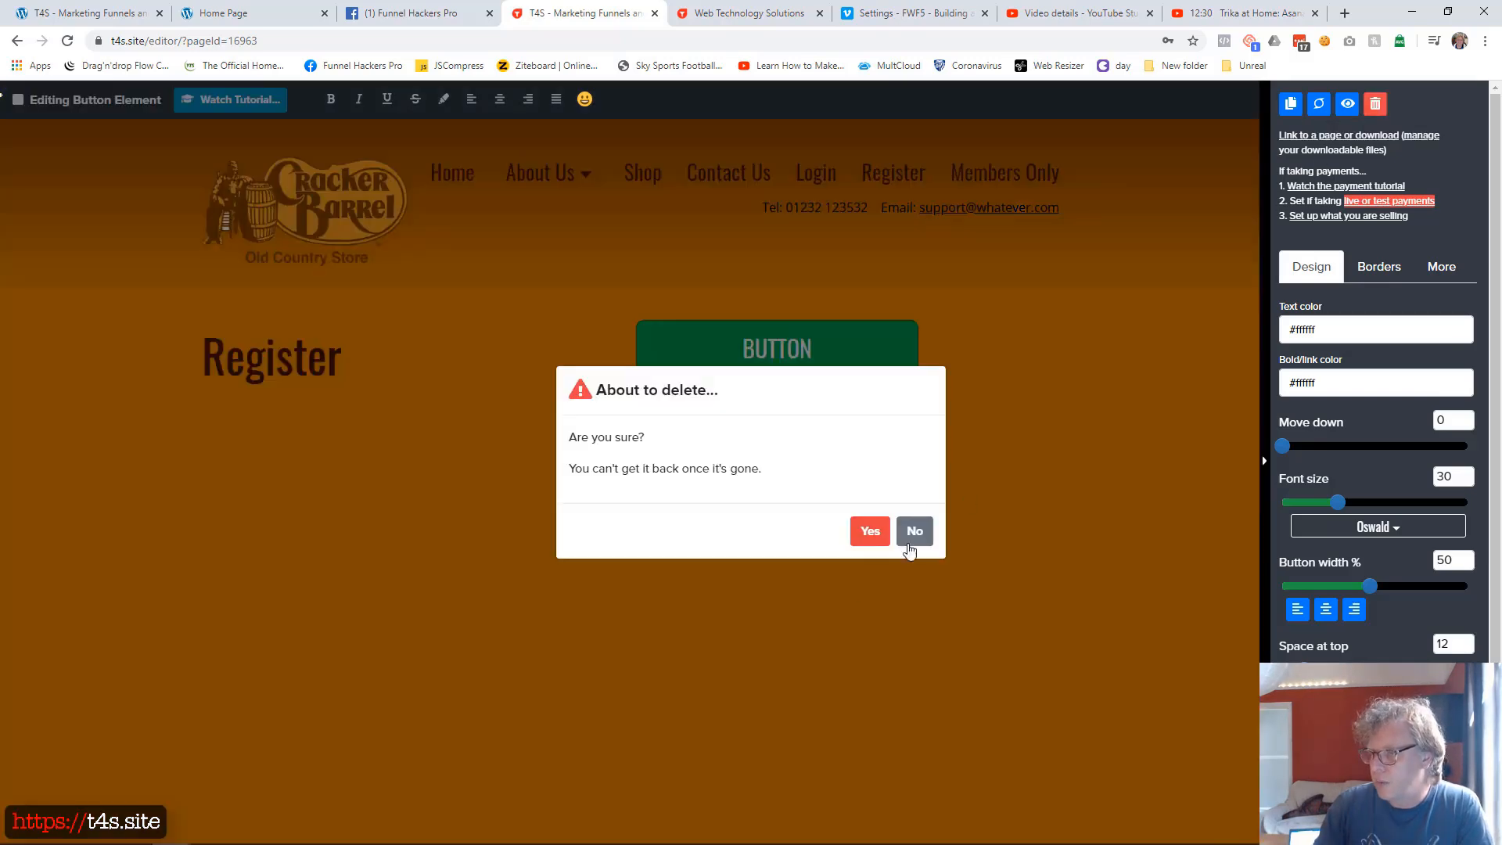
{"action": "left_click", "coordinate": [870, 531]}
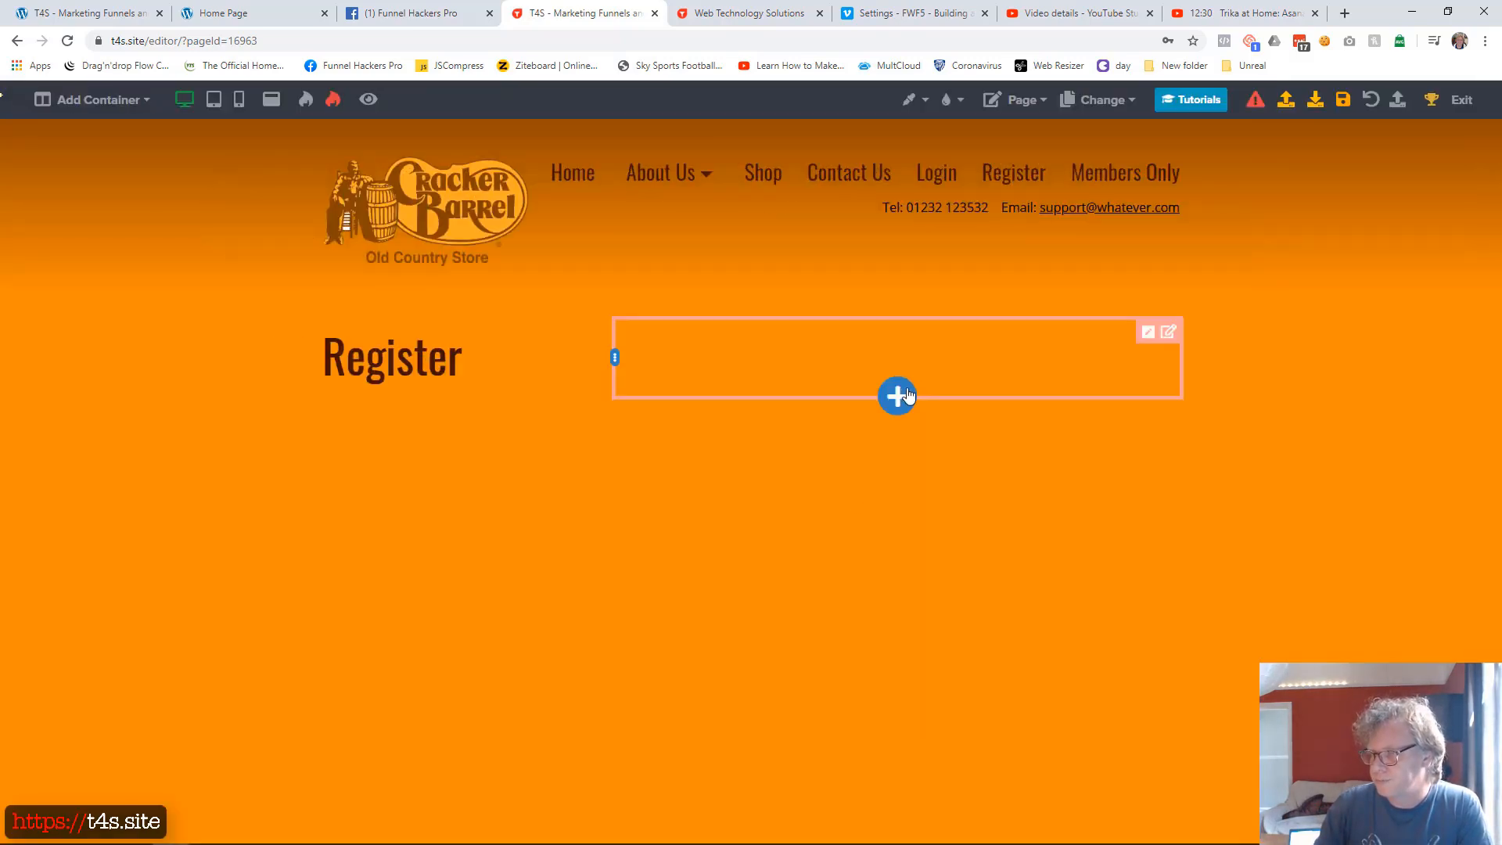
{"action": "left_click", "coordinate": [908, 395]}
- Insert a registration form beside the Register heading
{"action": "scroll", "coordinate": [1197, 571], "scroll_direction": "down", "scroll_amount": 5}
{"action": "scroll", "coordinate": [1197, 571], "scroll_direction": "down", "scroll_amount": 2}
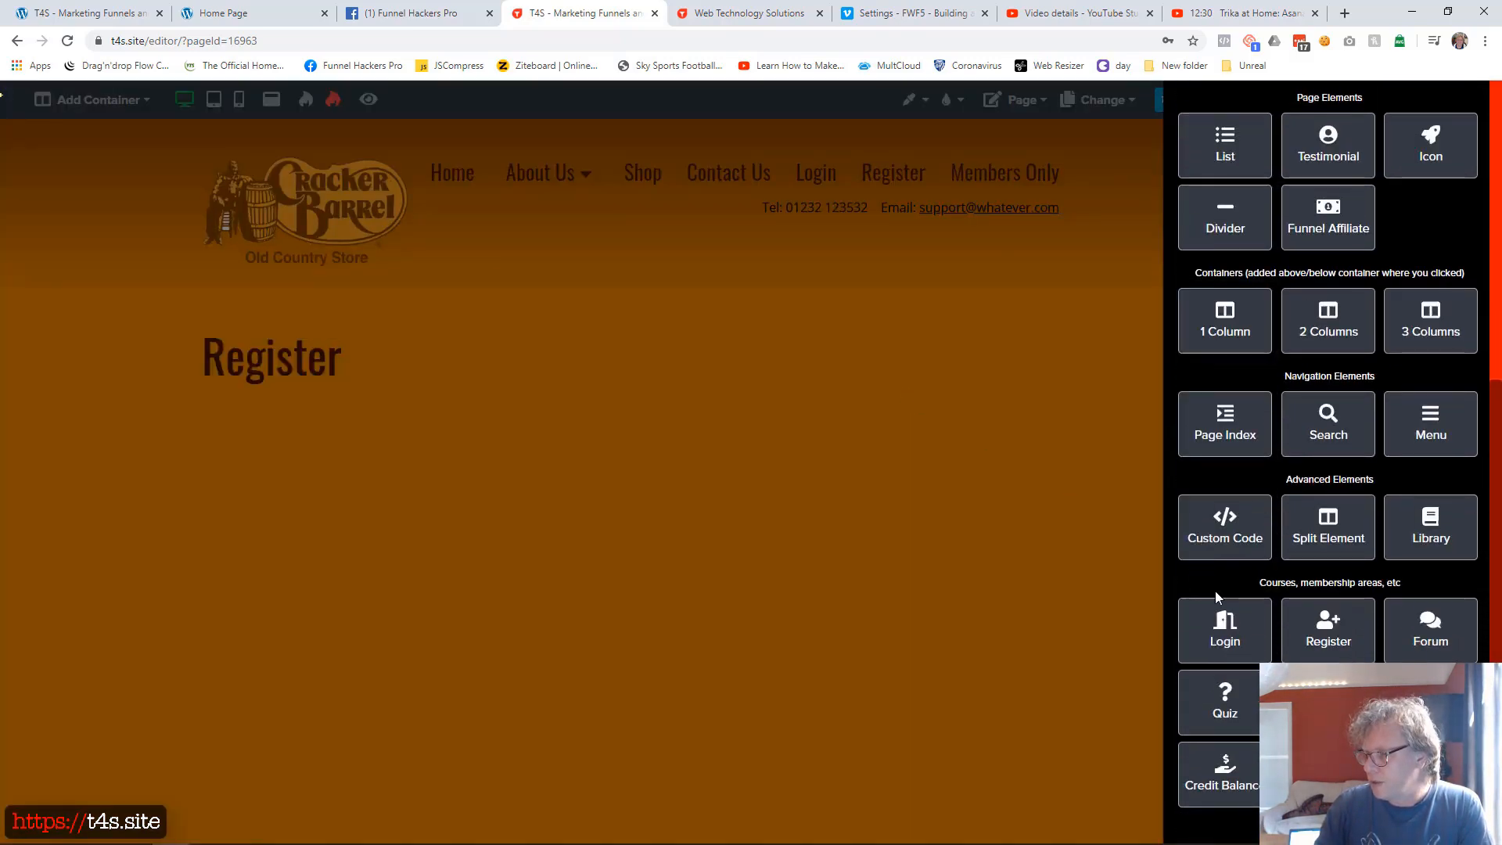
{"action": "left_click", "coordinate": [1325, 630]}
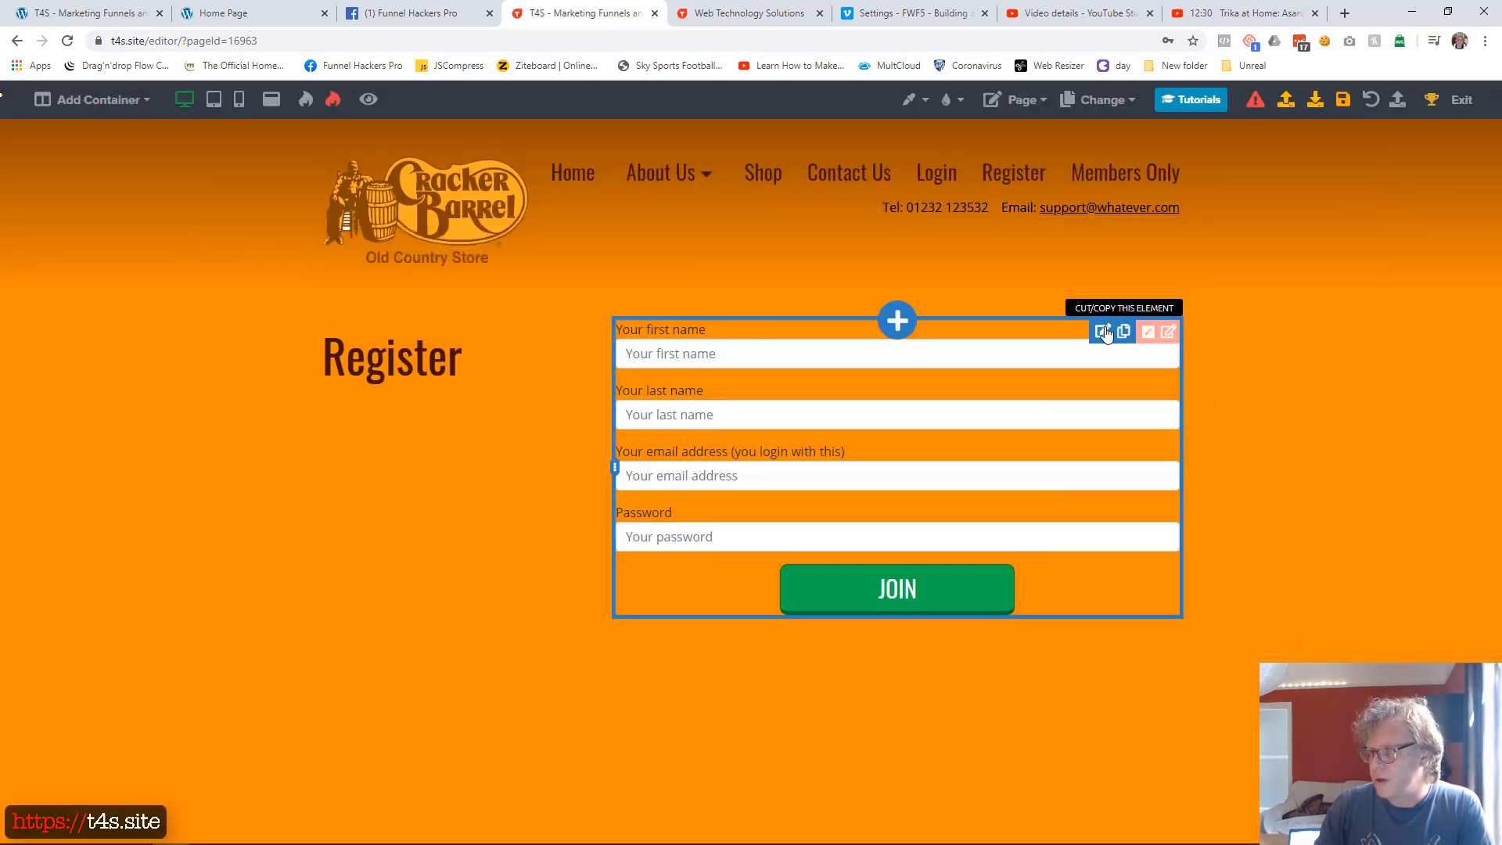
- Style the registration form in Oswald, size 28 labels, colour #401000, nudged slightly down
{"action": "left_click", "coordinate": [1103, 335]}
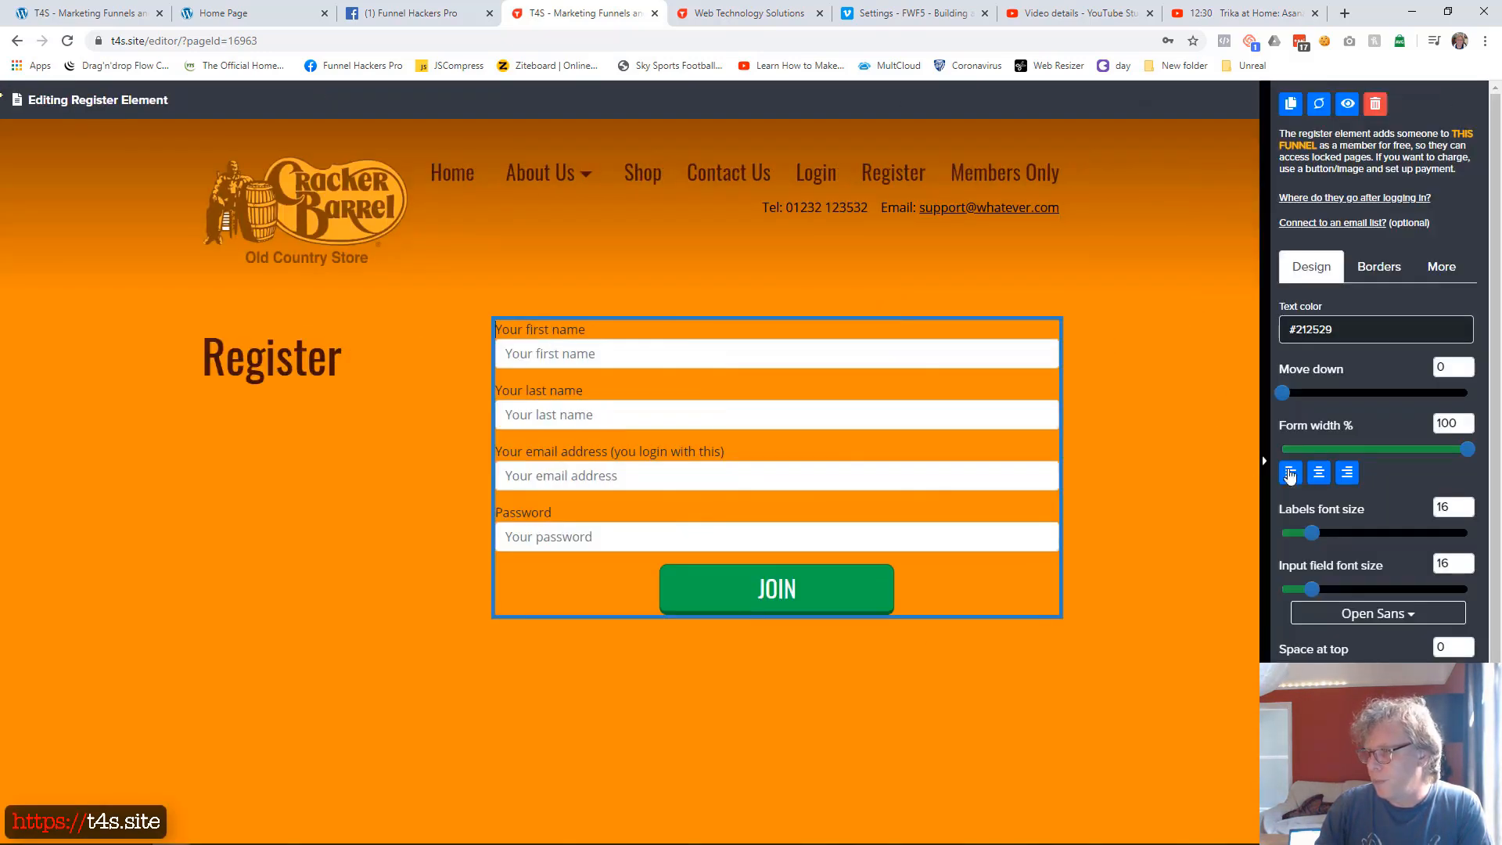
{"action": "left_click", "coordinate": [1375, 615]}
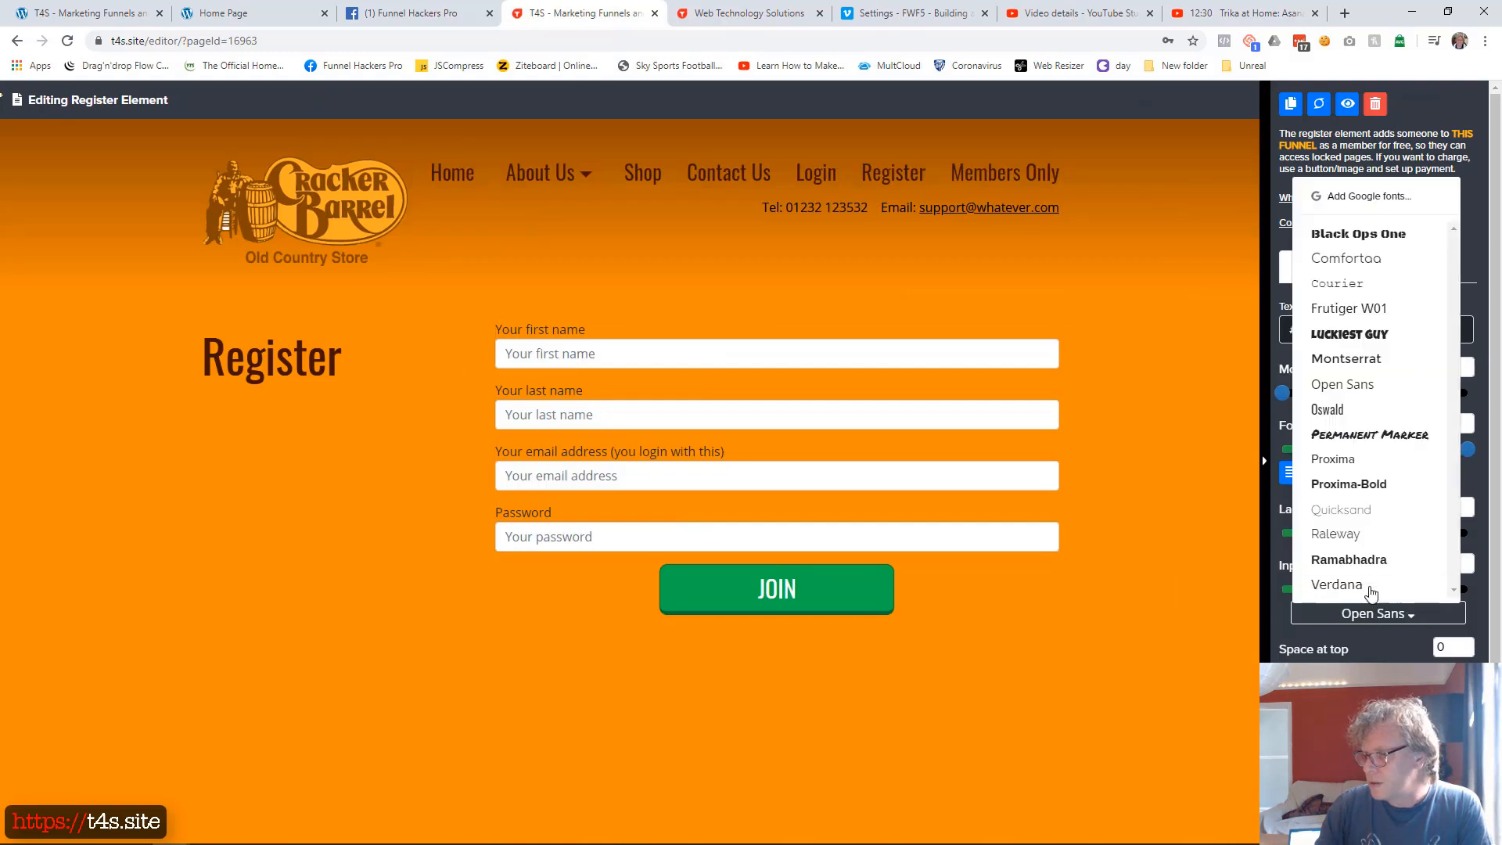
{"action": "left_click", "coordinate": [1328, 413]}
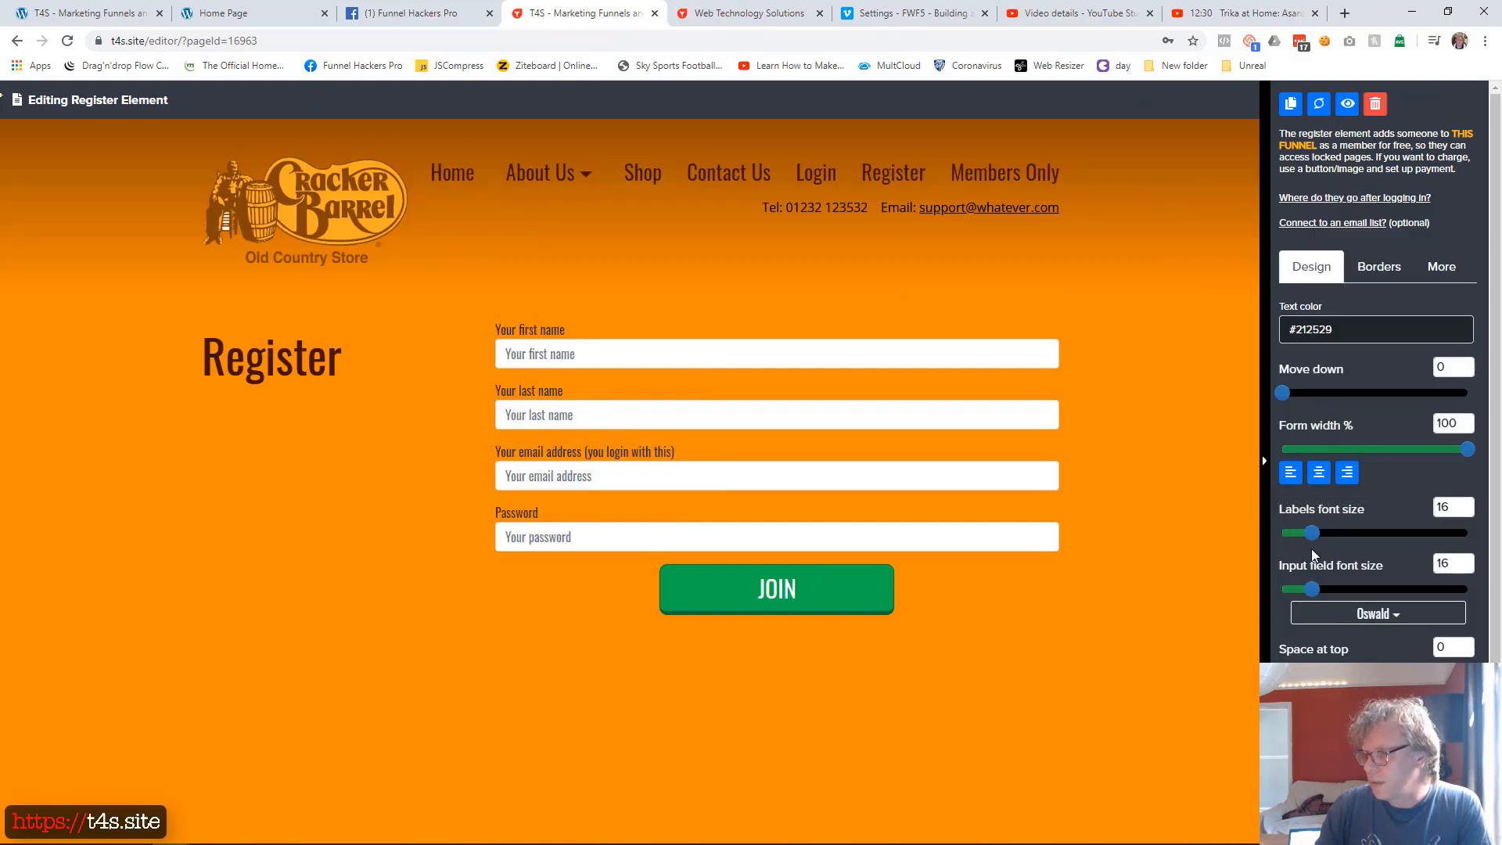
{"action": "left_click_drag", "start_coordinate": [1312, 533], "coordinate": [1325, 533]}
{"action": "left_click", "coordinate": [1327, 332]}
{"action": "left_click", "coordinate": [1302, 512]}
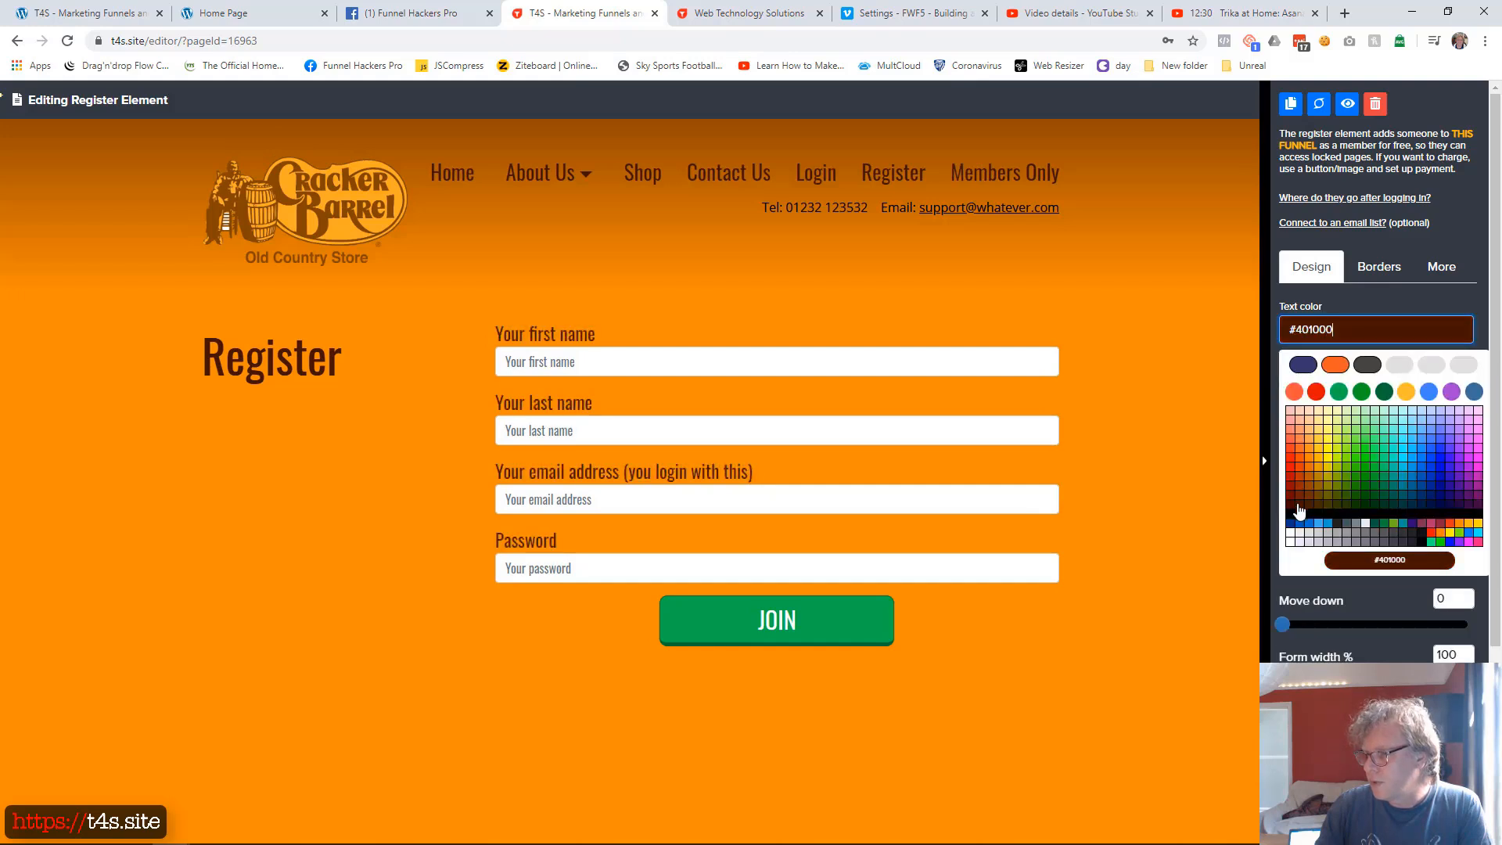
{"action": "left_click_drag", "start_coordinate": [1283, 393], "coordinate": [1327, 393]}
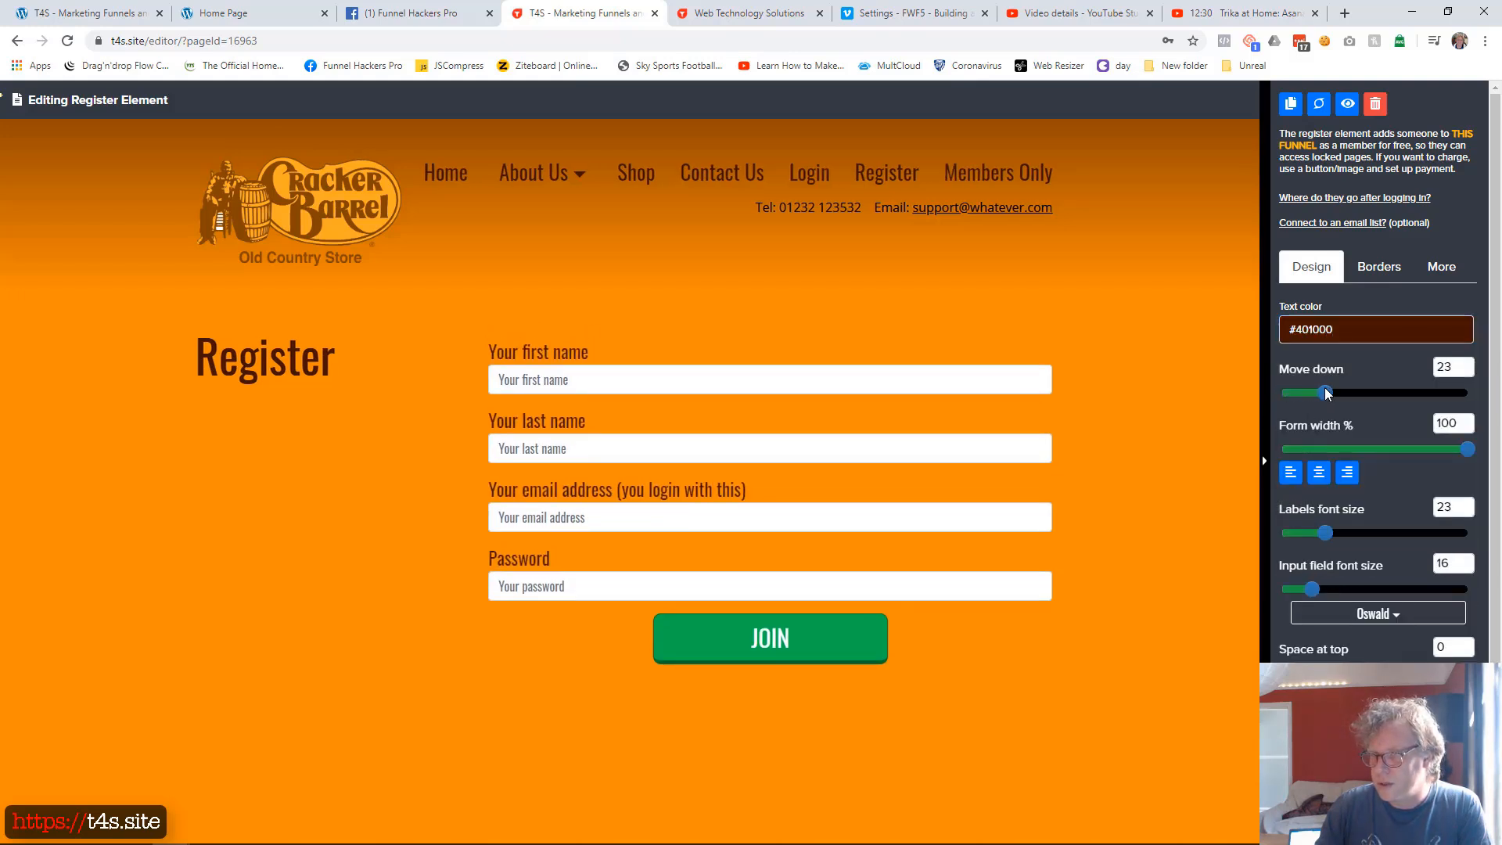
{"action": "left_click", "coordinate": [937, 754]}
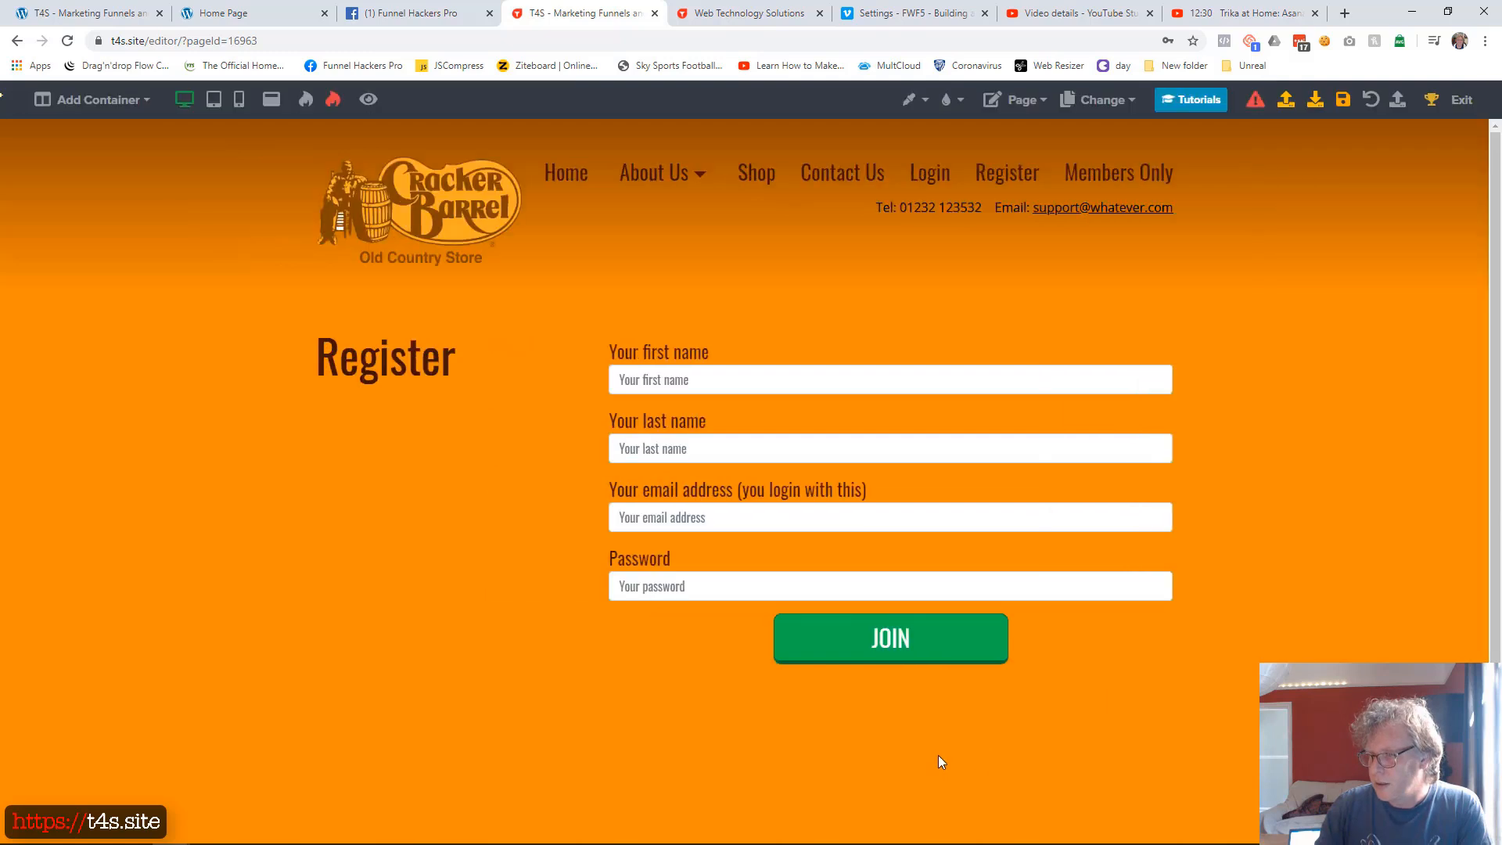
- Give the JOIN button background #401000 and hover colour #663300
{"action": "left_click", "coordinate": [951, 653]}
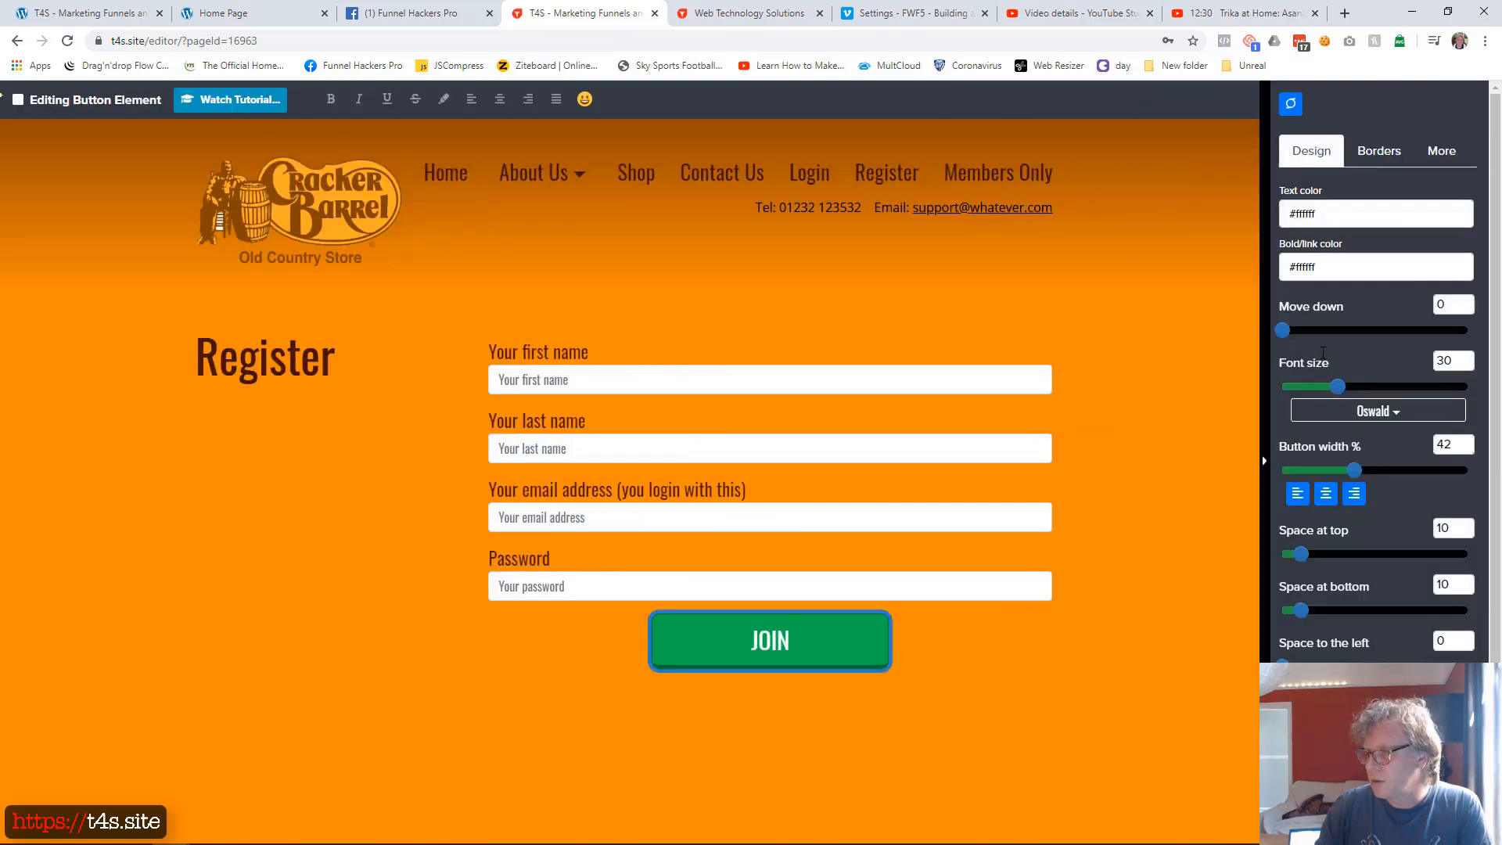
{"action": "left_click", "coordinate": [1442, 151]}
{"action": "left_click", "coordinate": [1346, 220]}
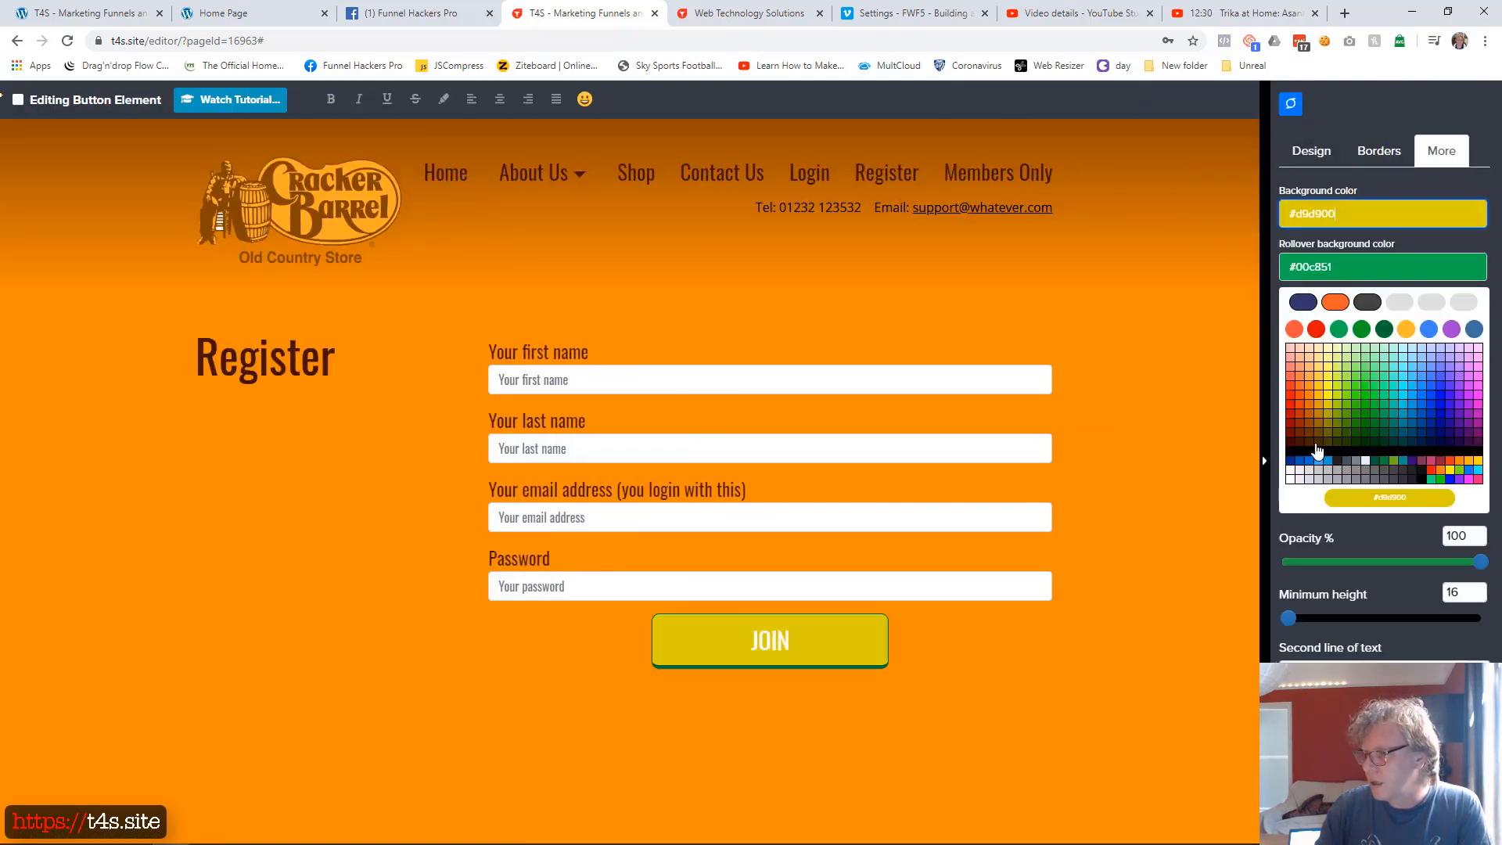
{"action": "left_click", "coordinate": [1300, 449]}
{"action": "left_click", "coordinate": [1328, 278]}
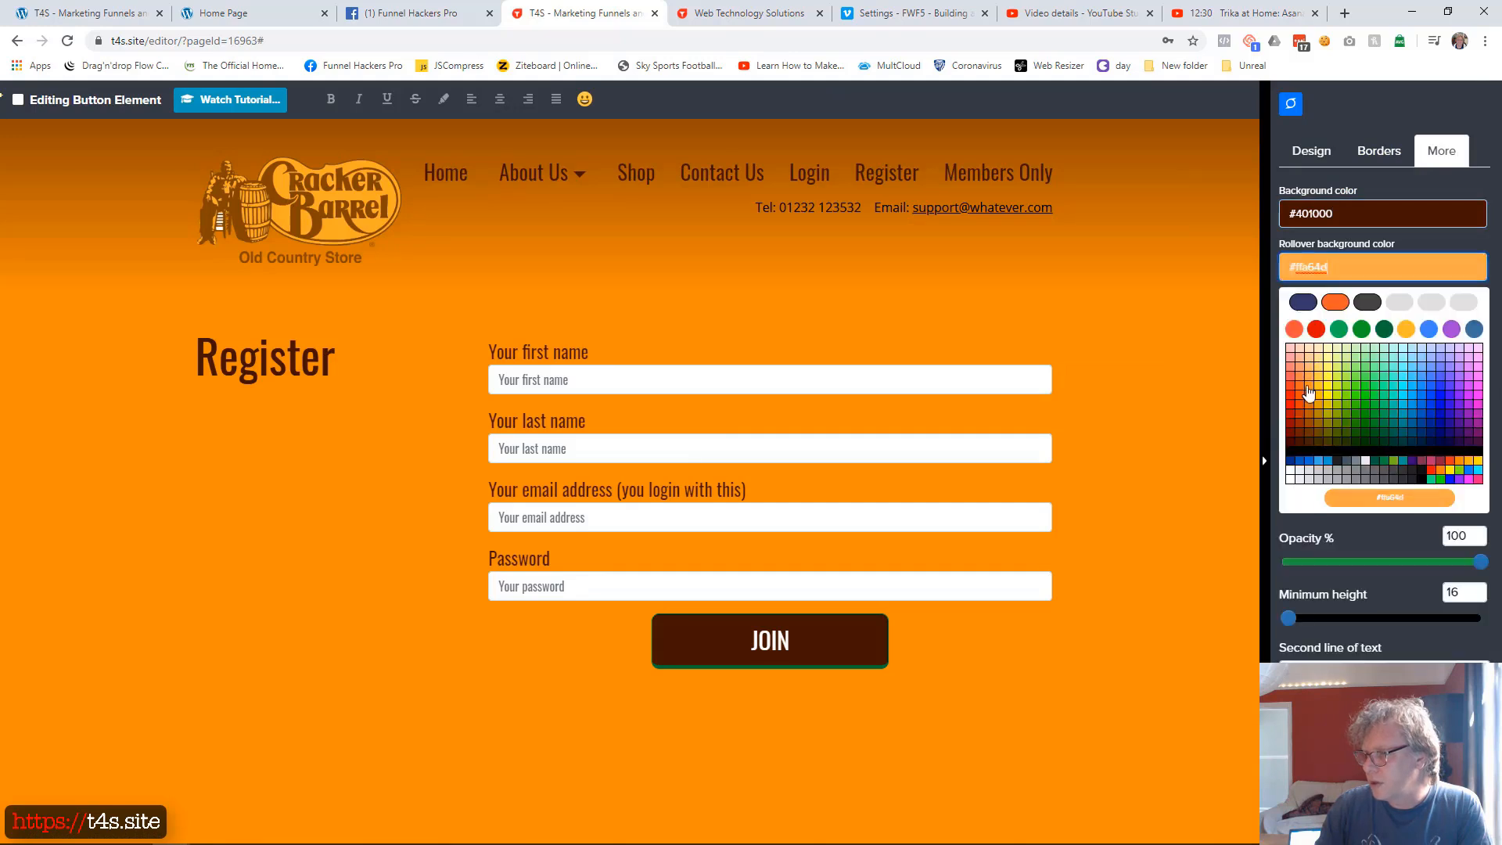
{"action": "left_click", "coordinate": [1311, 438]}
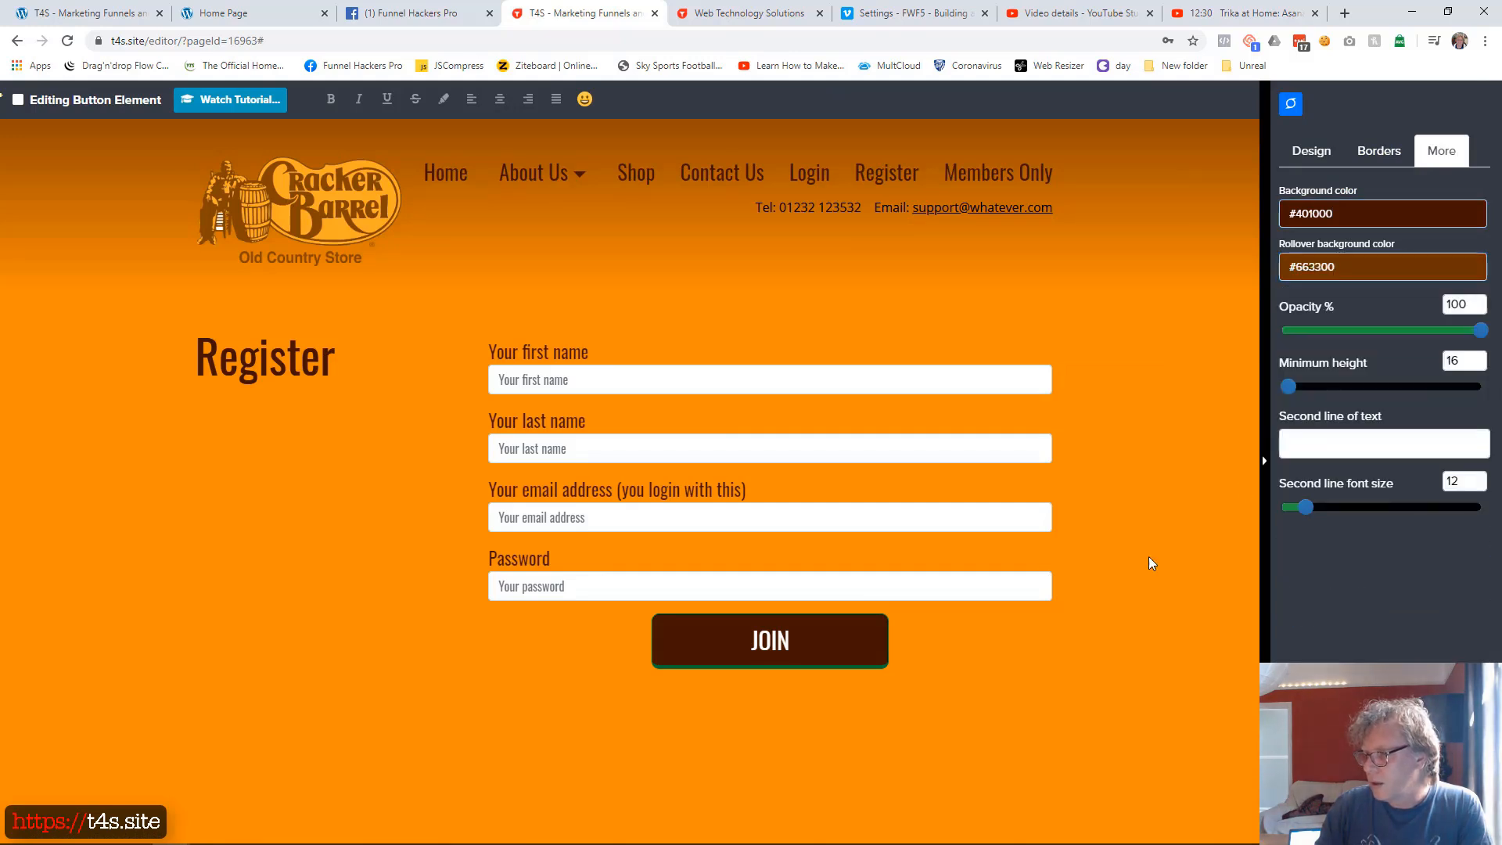
- Give the JOIN button a black #000000 border and save the page
{"action": "left_click", "coordinate": [1386, 150]}
{"action": "left_click", "coordinate": [1376, 213]}
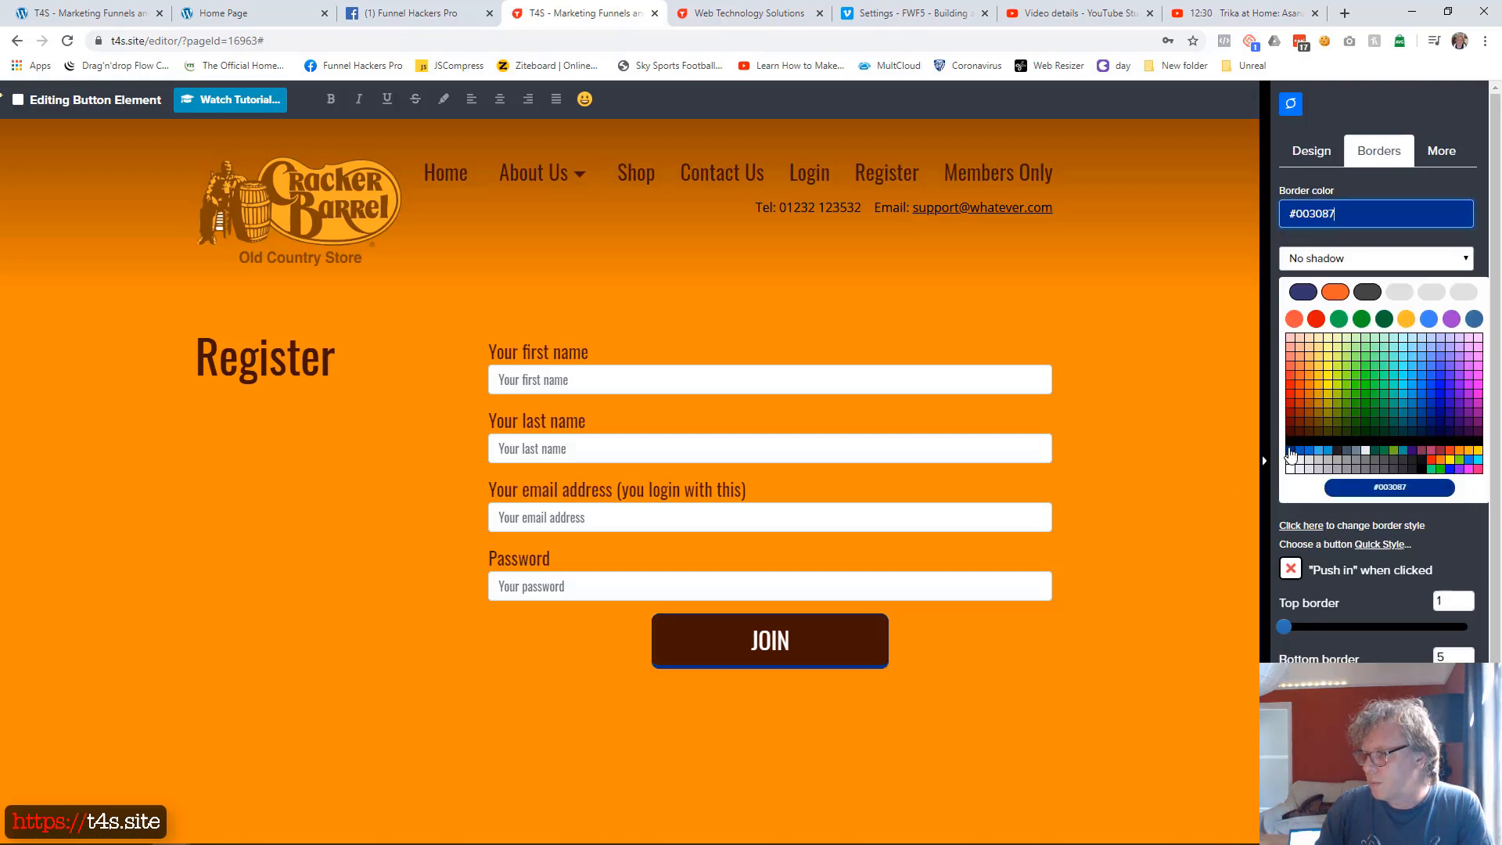
{"action": "left_click", "coordinate": [1291, 444]}
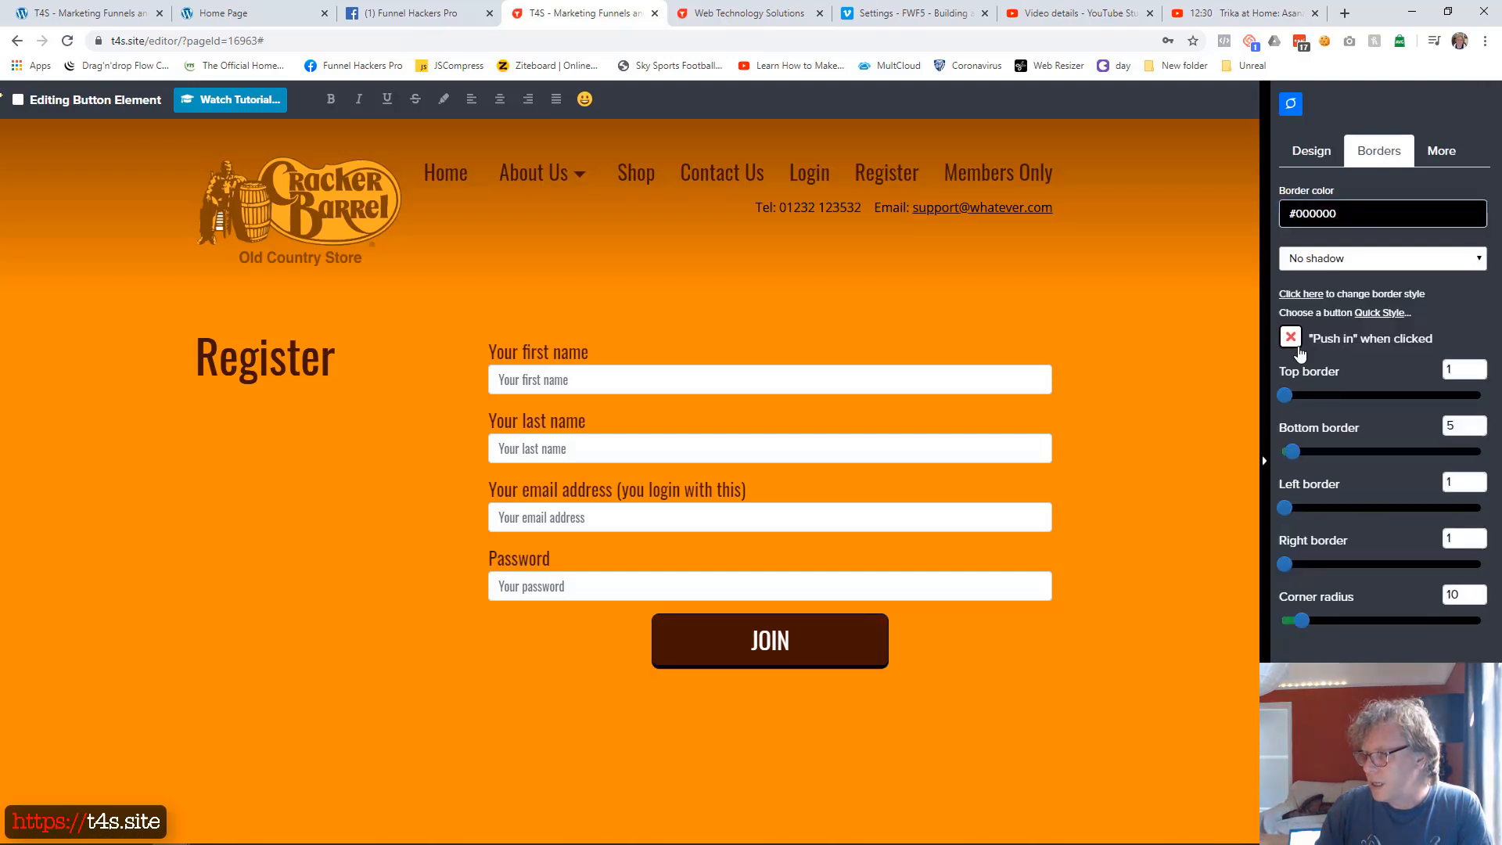
{"action": "left_click", "coordinate": [1120, 455]}
{"action": "left_click", "coordinate": [1344, 101]}
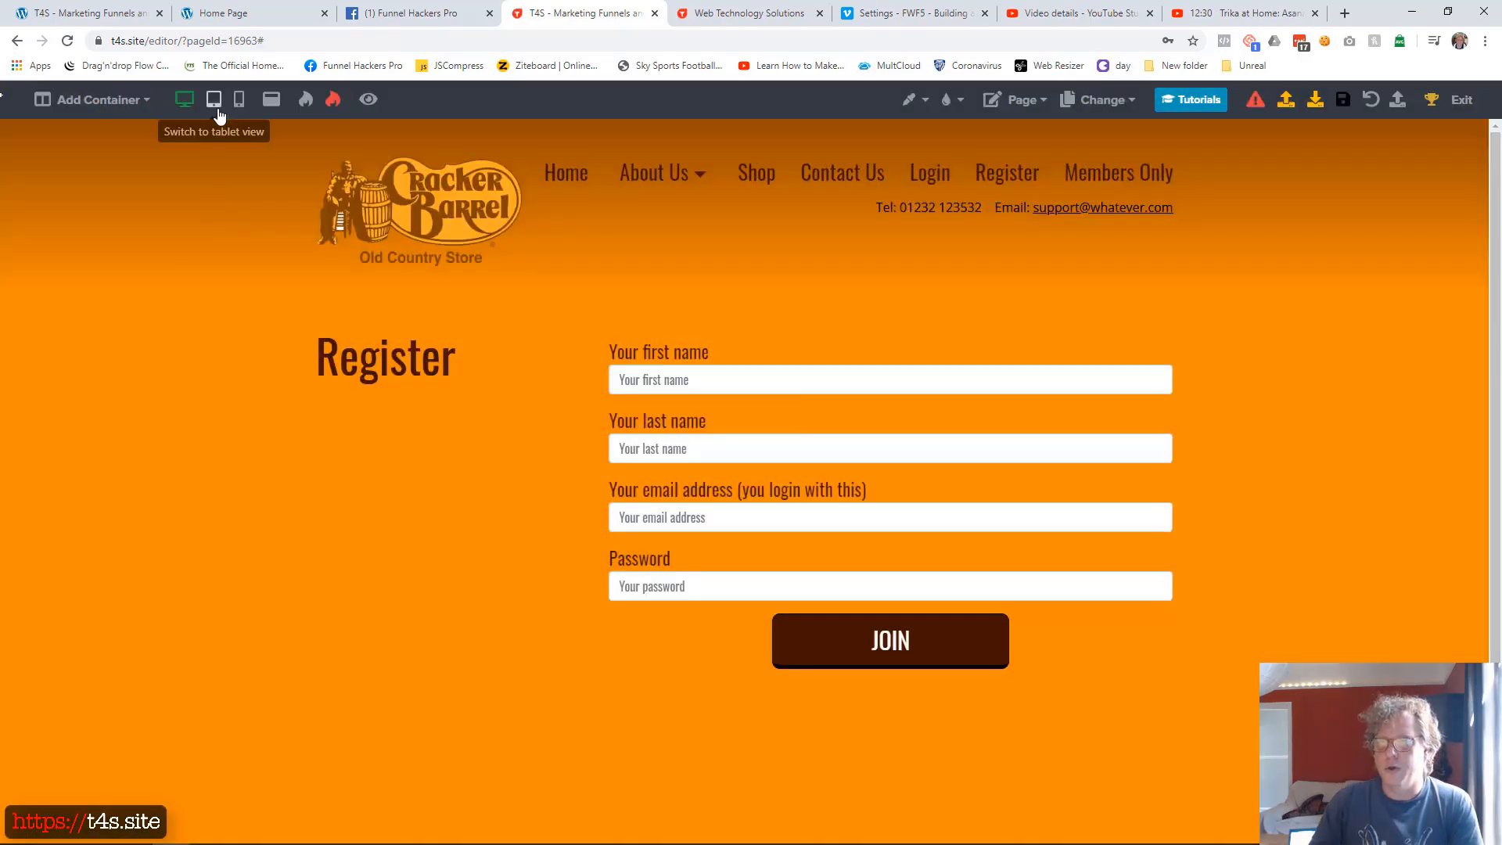
- In mobile view, set the JOIN button width to 100% full width
{"action": "left_click", "coordinate": [214, 101]}
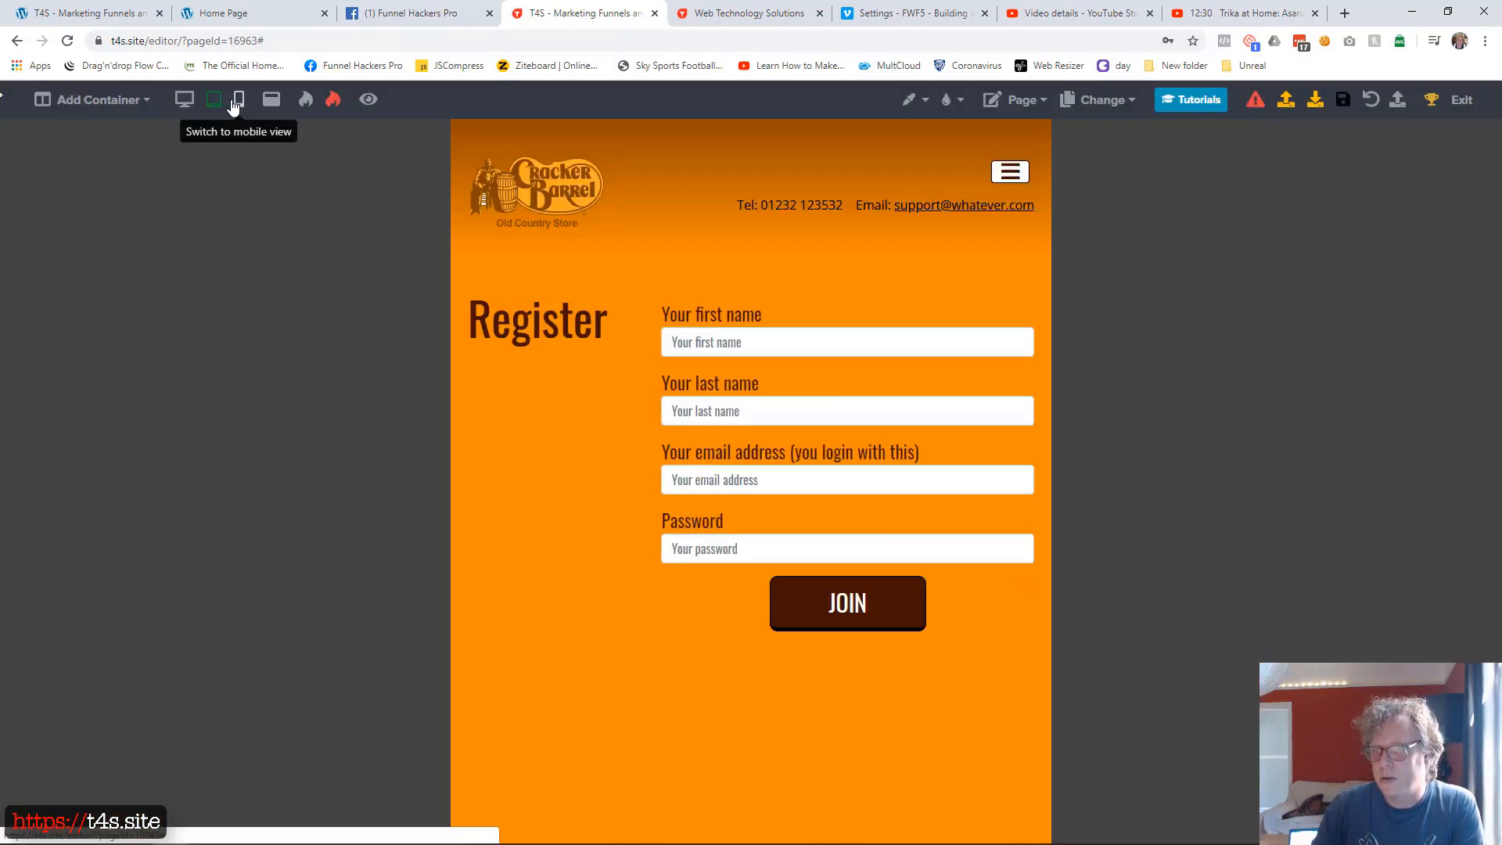
{"action": "left_click", "coordinate": [239, 101]}
{"action": "scroll", "coordinate": [706, 350], "scroll_direction": "down", "scroll_amount": 3}
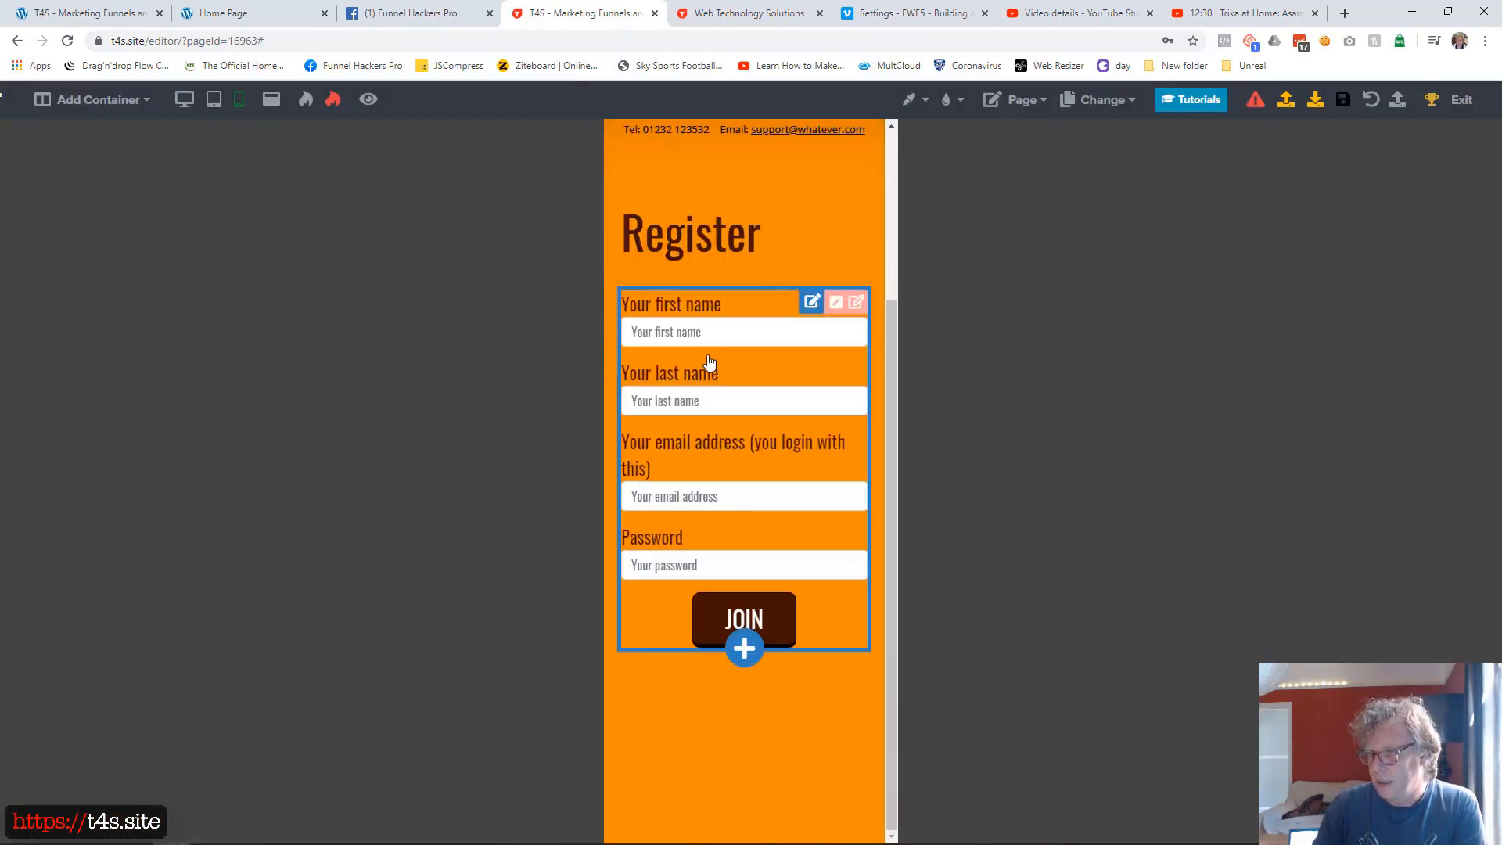
{"action": "left_click", "coordinate": [781, 630]}
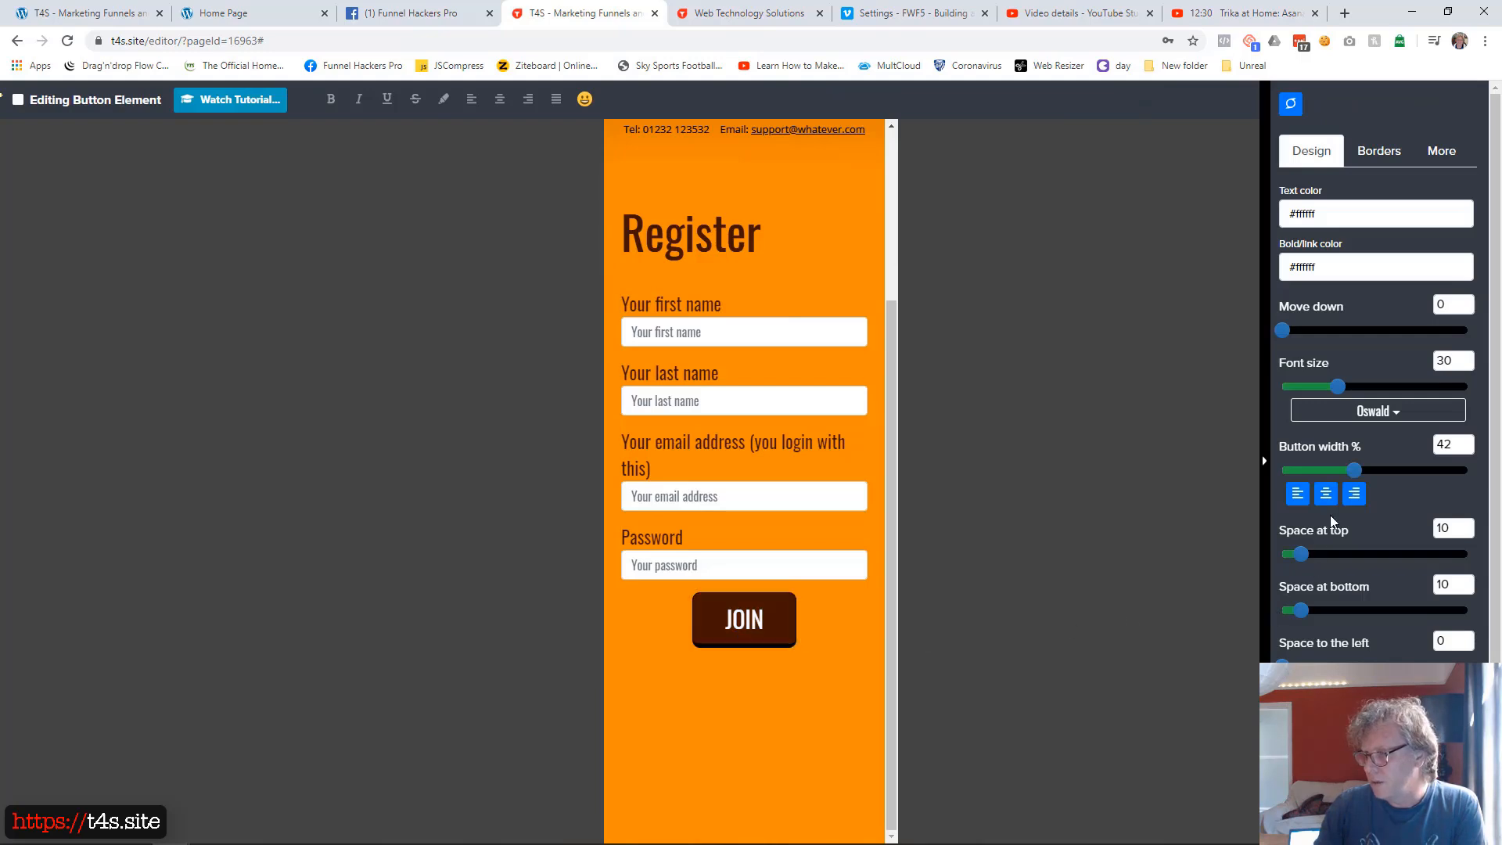
{"action": "left_click", "coordinate": [1463, 470]}
{"action": "left_click_drag", "start_coordinate": [1467, 470], "coordinate": [1473, 470]}
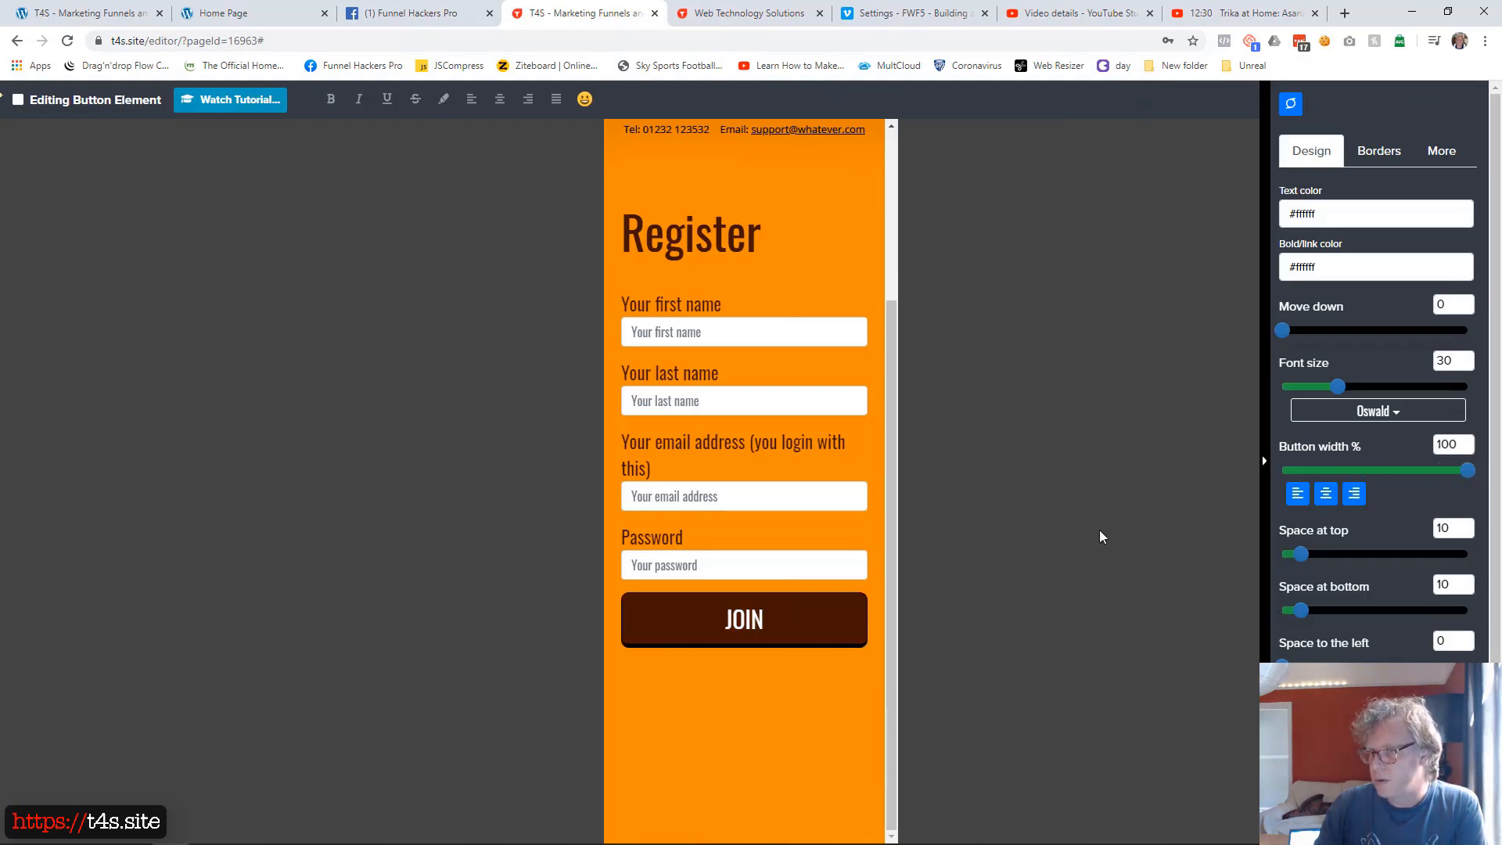
{"action": "left_click", "coordinate": [1039, 483]}
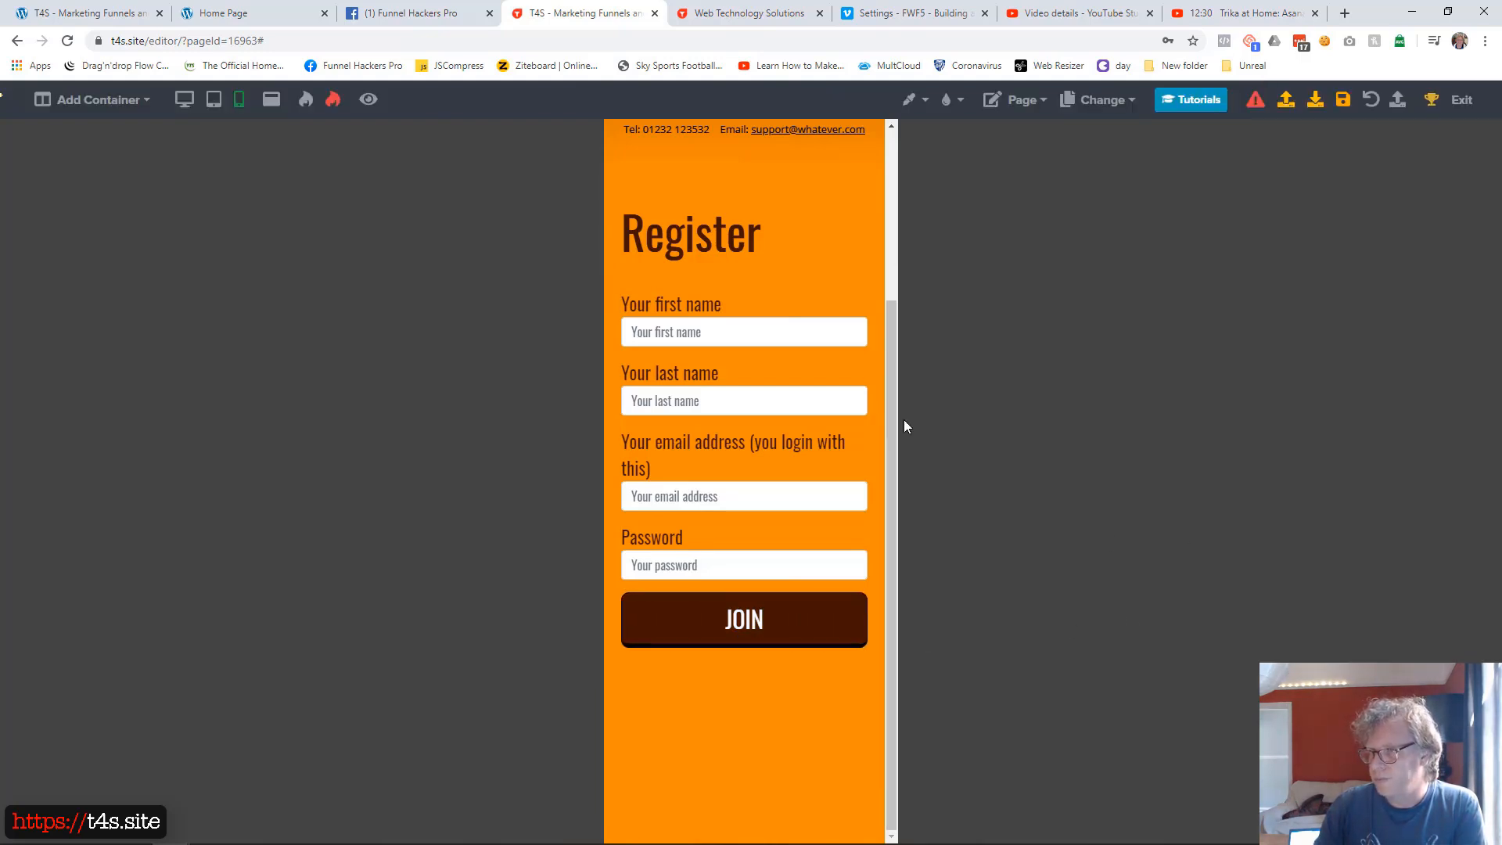
{"action": "left_click", "coordinate": [184, 99]}
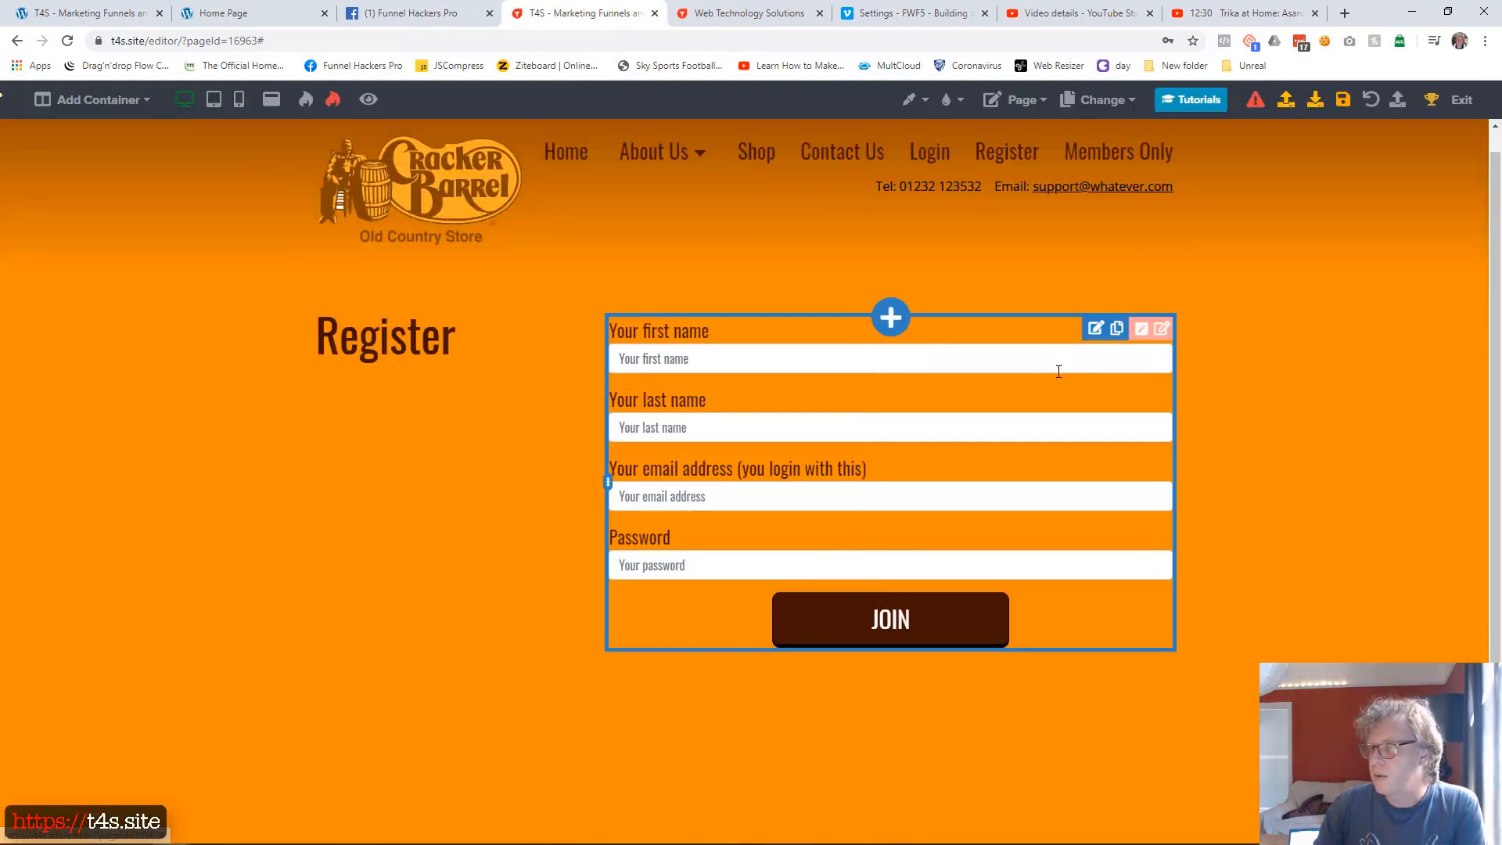
- Send users to the Members Only page after registering
{"action": "left_click", "coordinate": [1094, 329]}
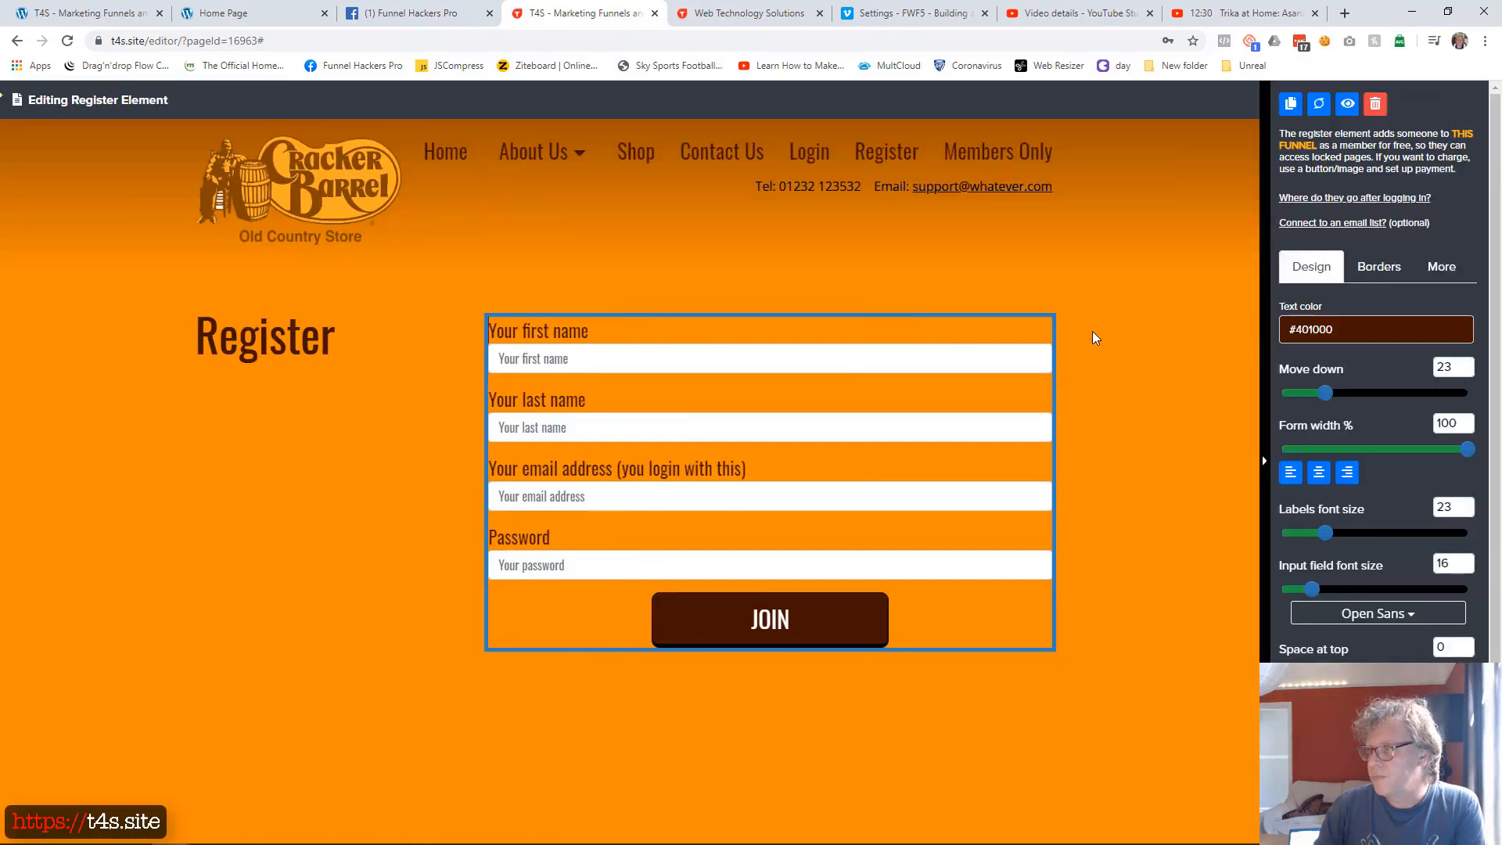
{"action": "left_click", "coordinate": [1336, 200]}
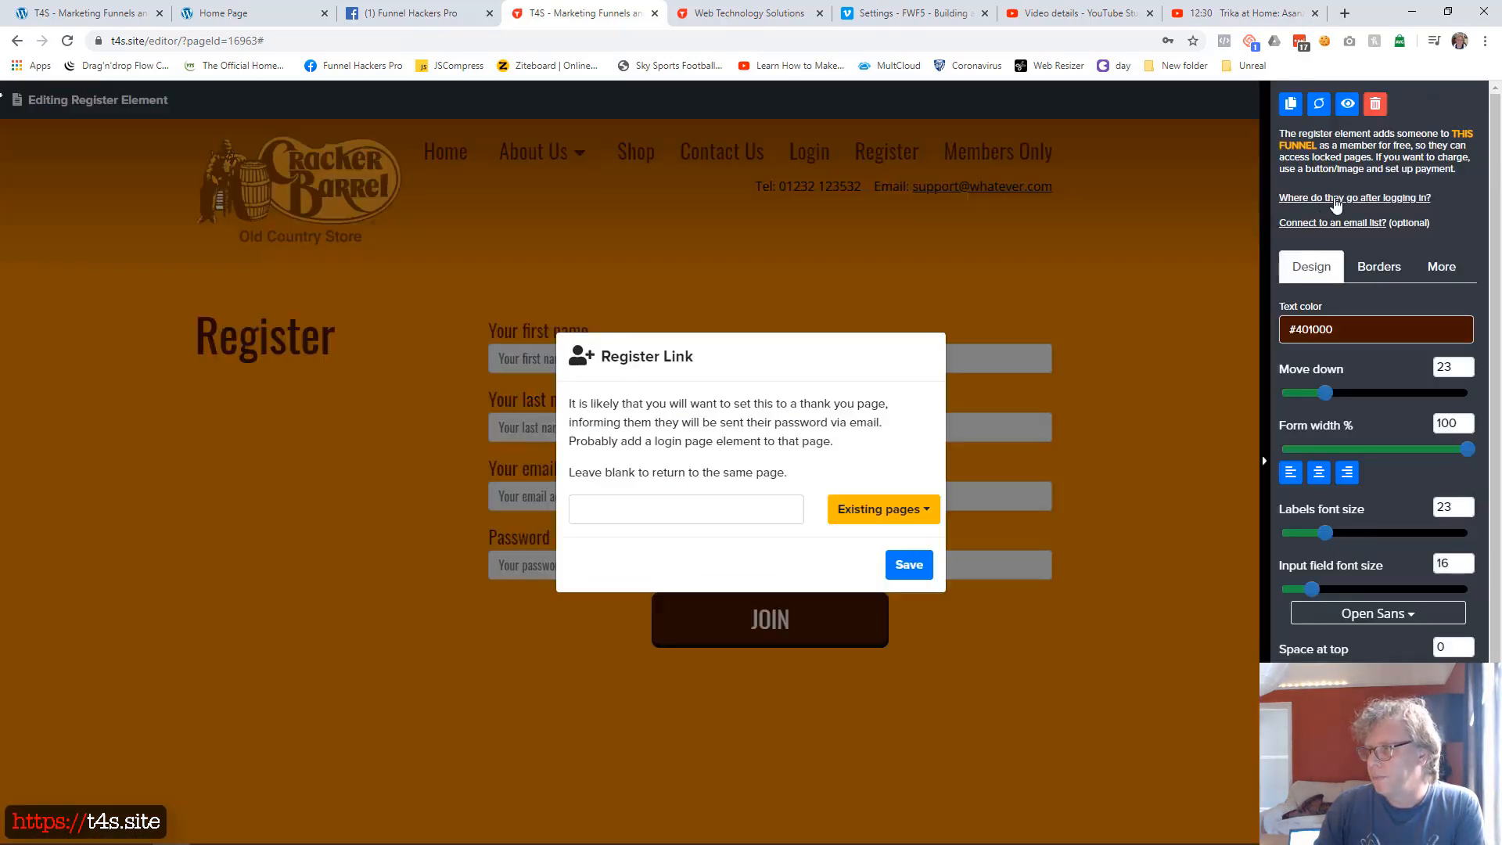
{"action": "left_click", "coordinate": [852, 512]}
{"action": "left_click", "coordinate": [693, 474]}
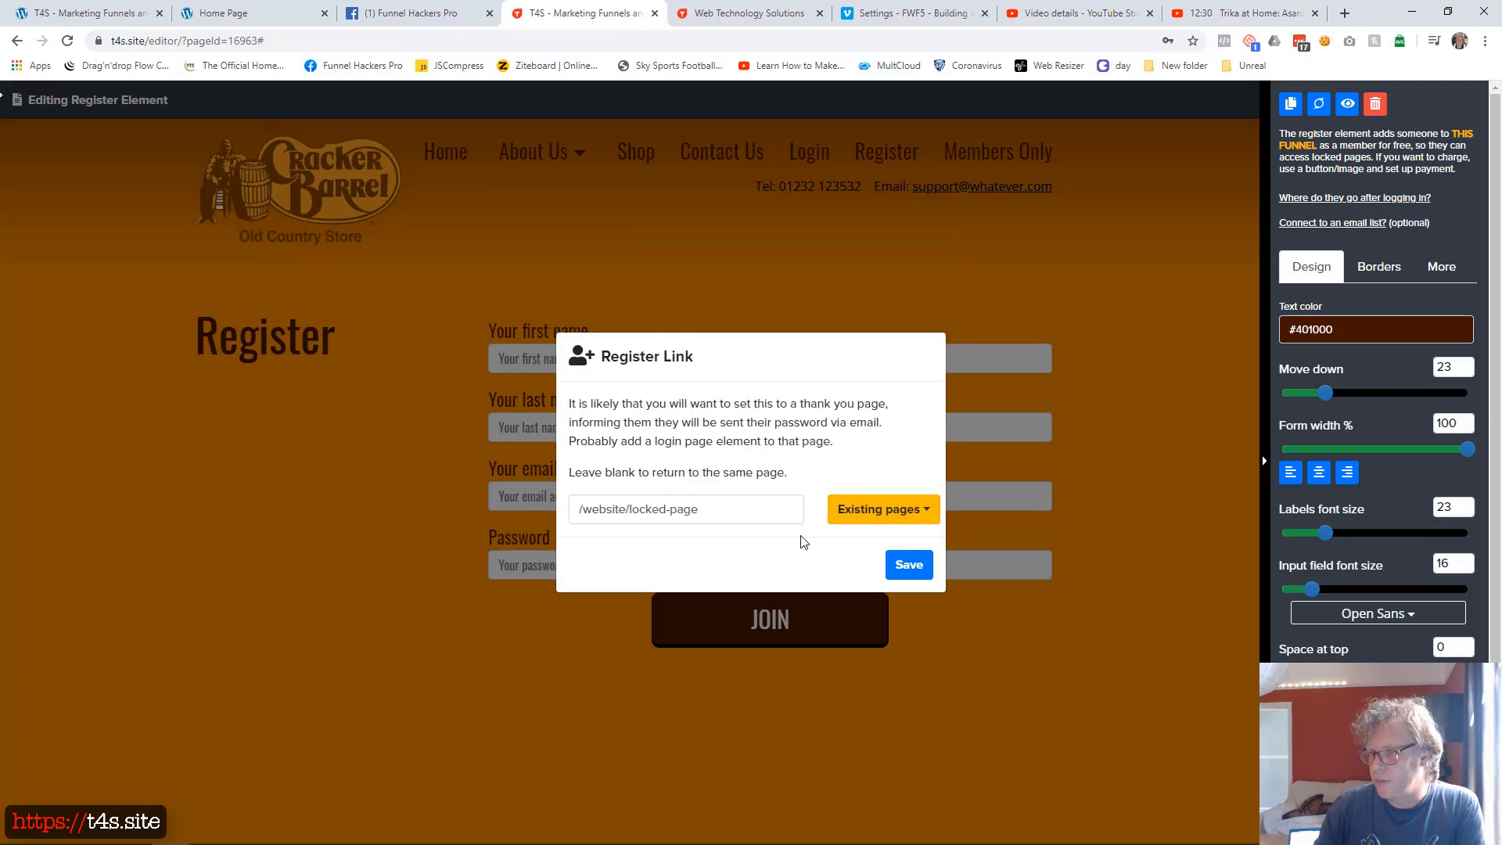
{"action": "left_click", "coordinate": [906, 568]}
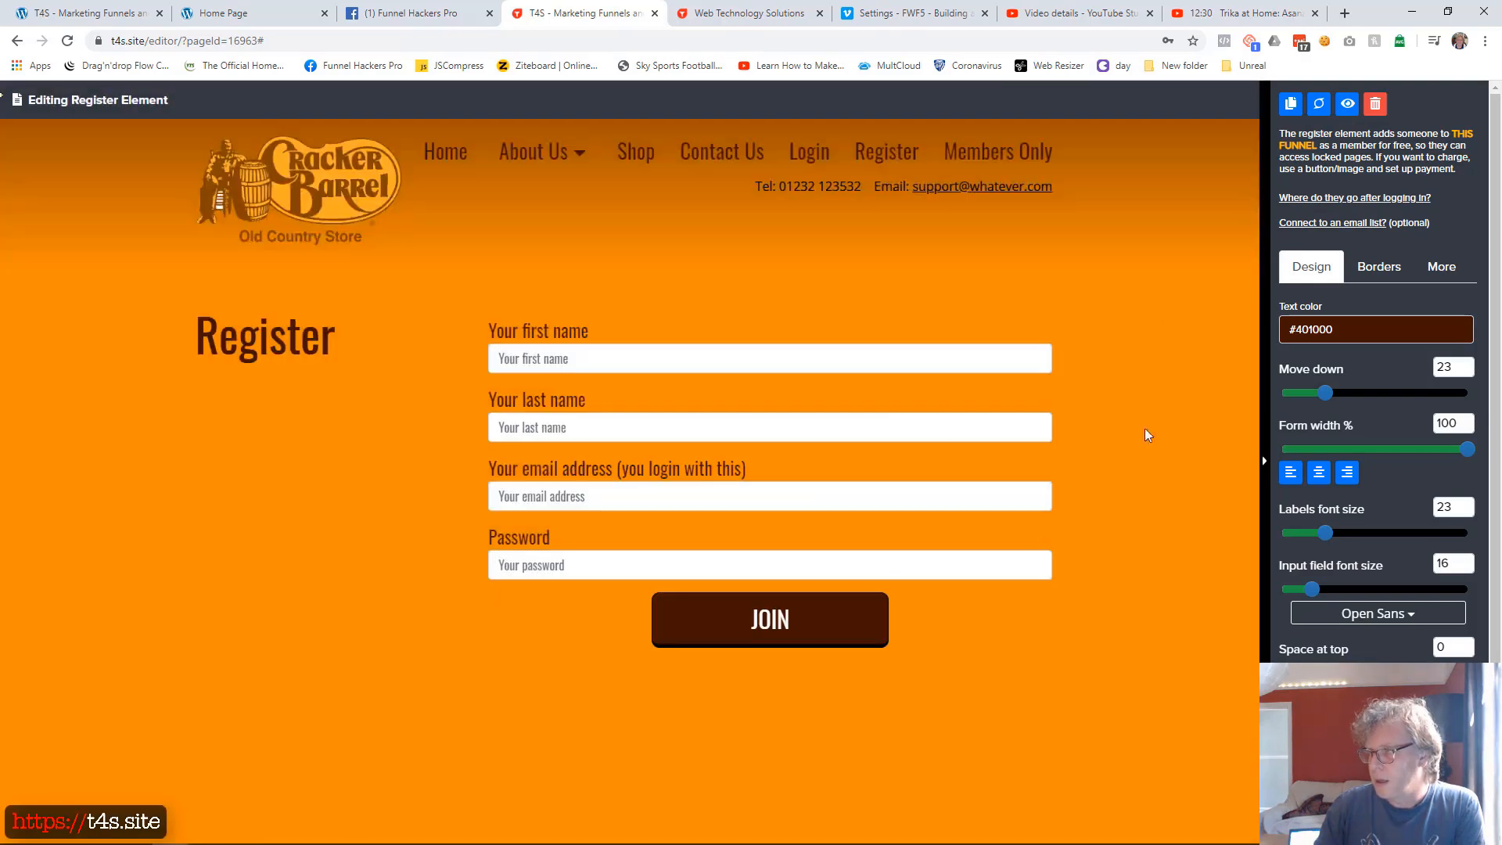
- Leave the register form's email list unconnected and close its settings
{"action": "left_click", "coordinate": [1318, 223]}
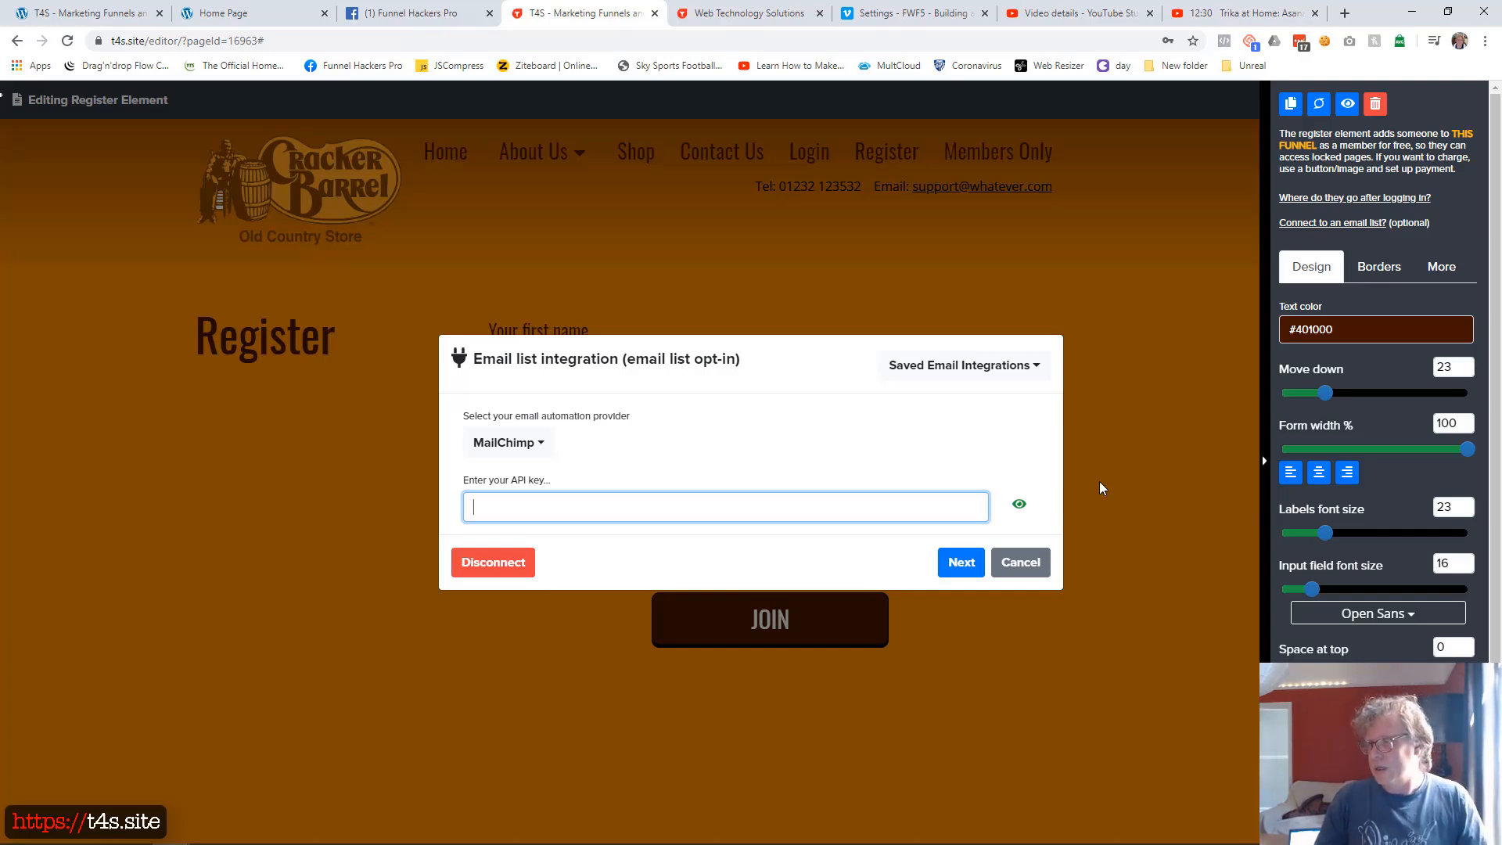
{"action": "left_click", "coordinate": [1025, 565]}
{"action": "left_click", "coordinate": [1120, 397]}
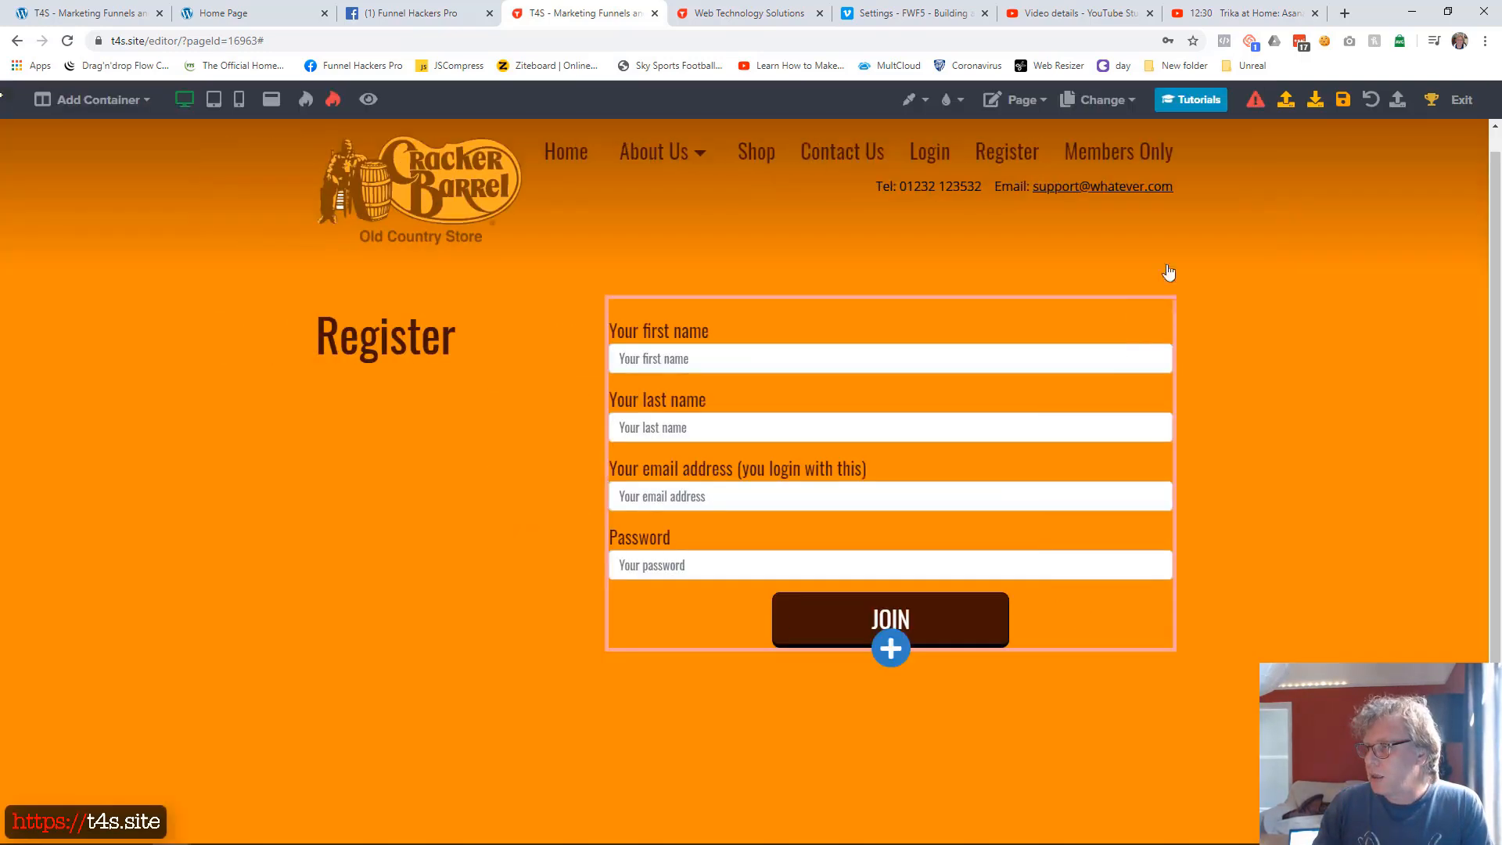
- Save the page and reload the live website to see the changes
{"action": "left_click", "coordinate": [1342, 100]}
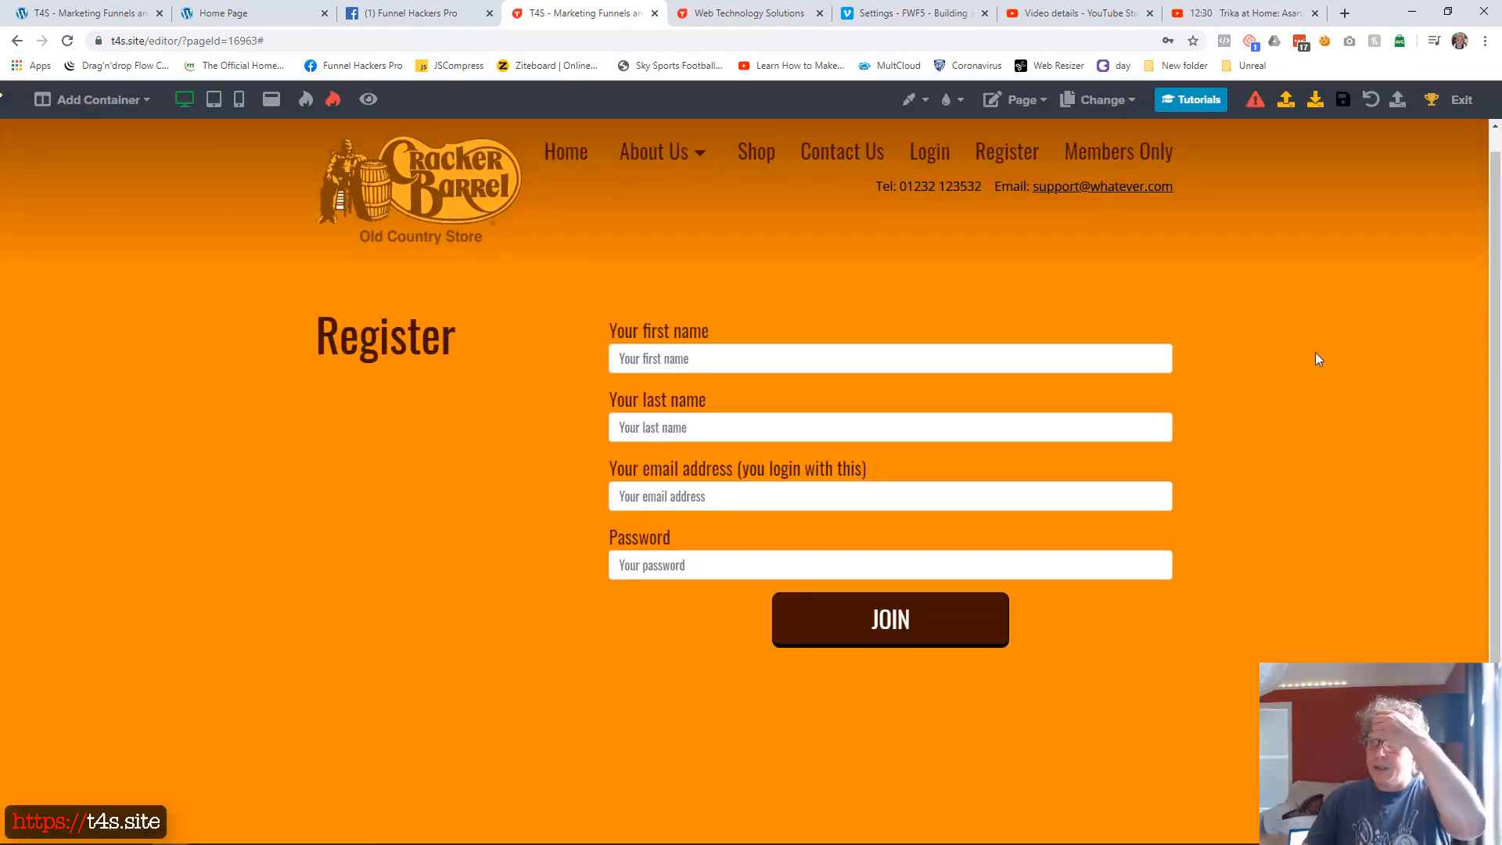
{"action": "left_click", "coordinate": [748, 13]}
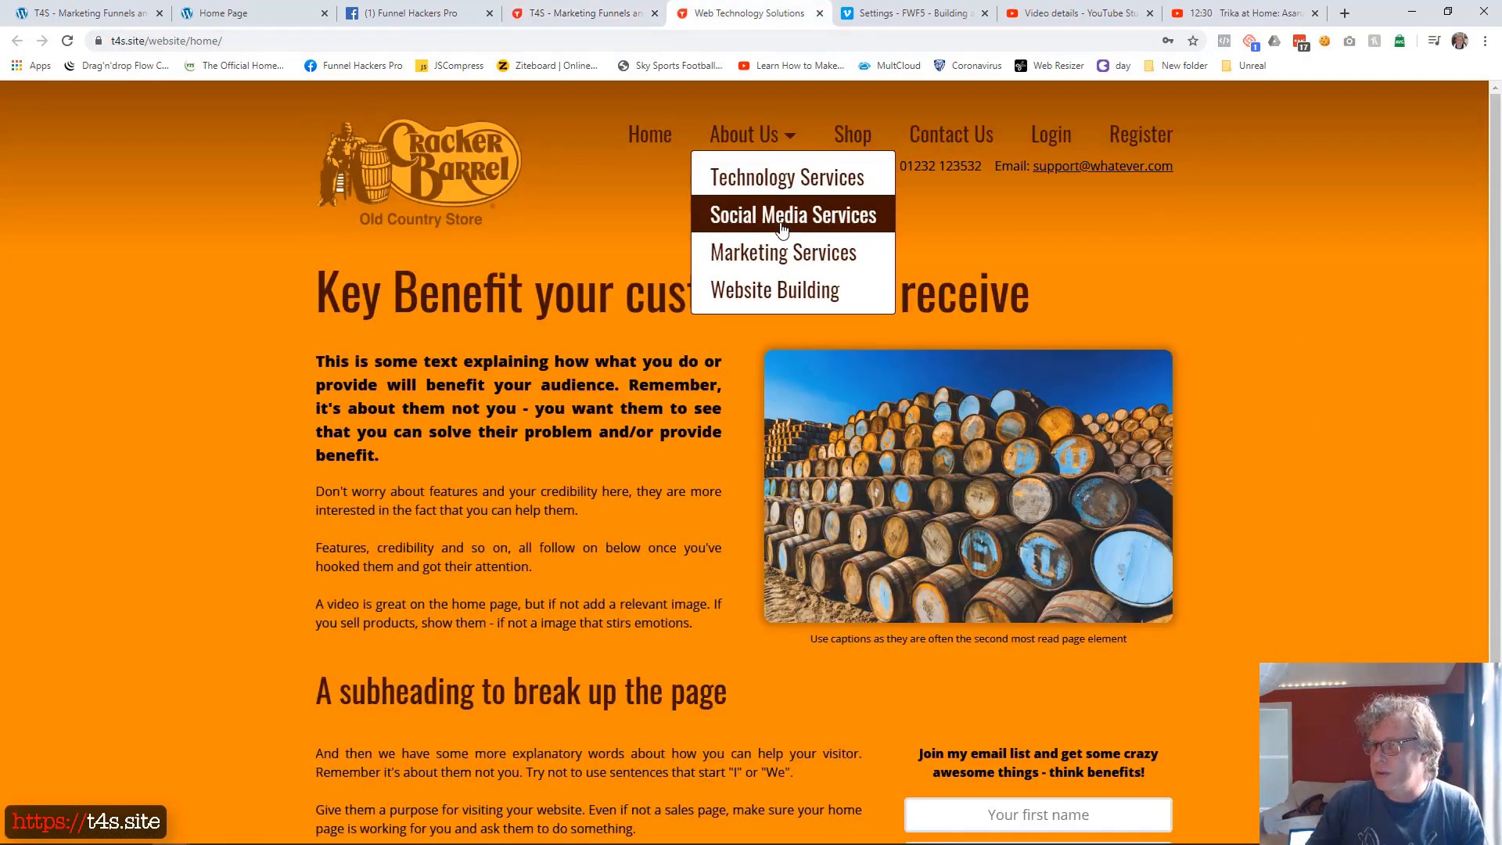
{"action": "key", "text": "F5"}
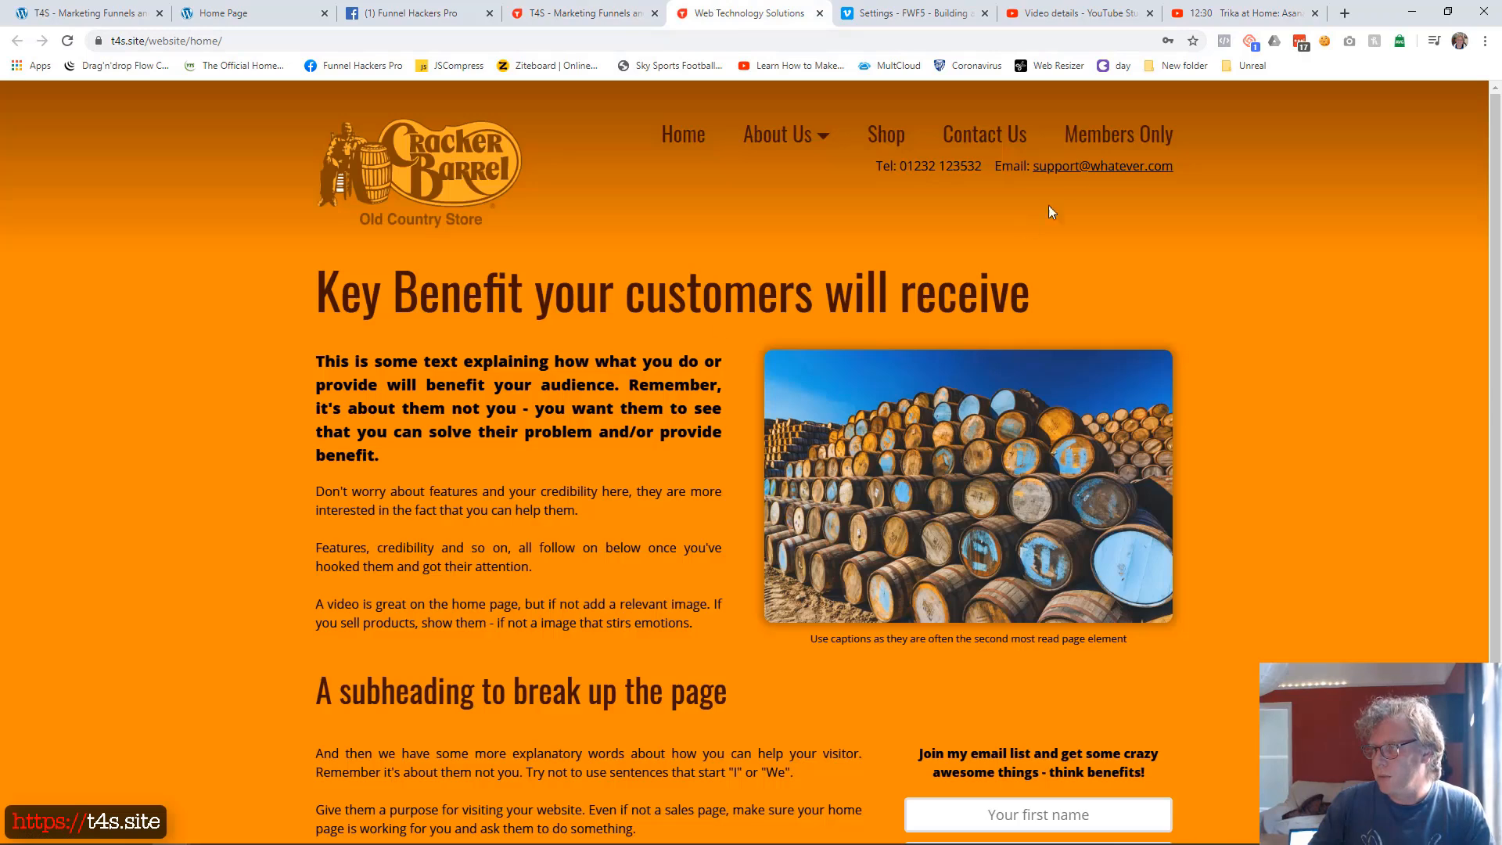
- Check the funnel overview, then open the live site's Register page
{"action": "left_click", "coordinate": [582, 14]}
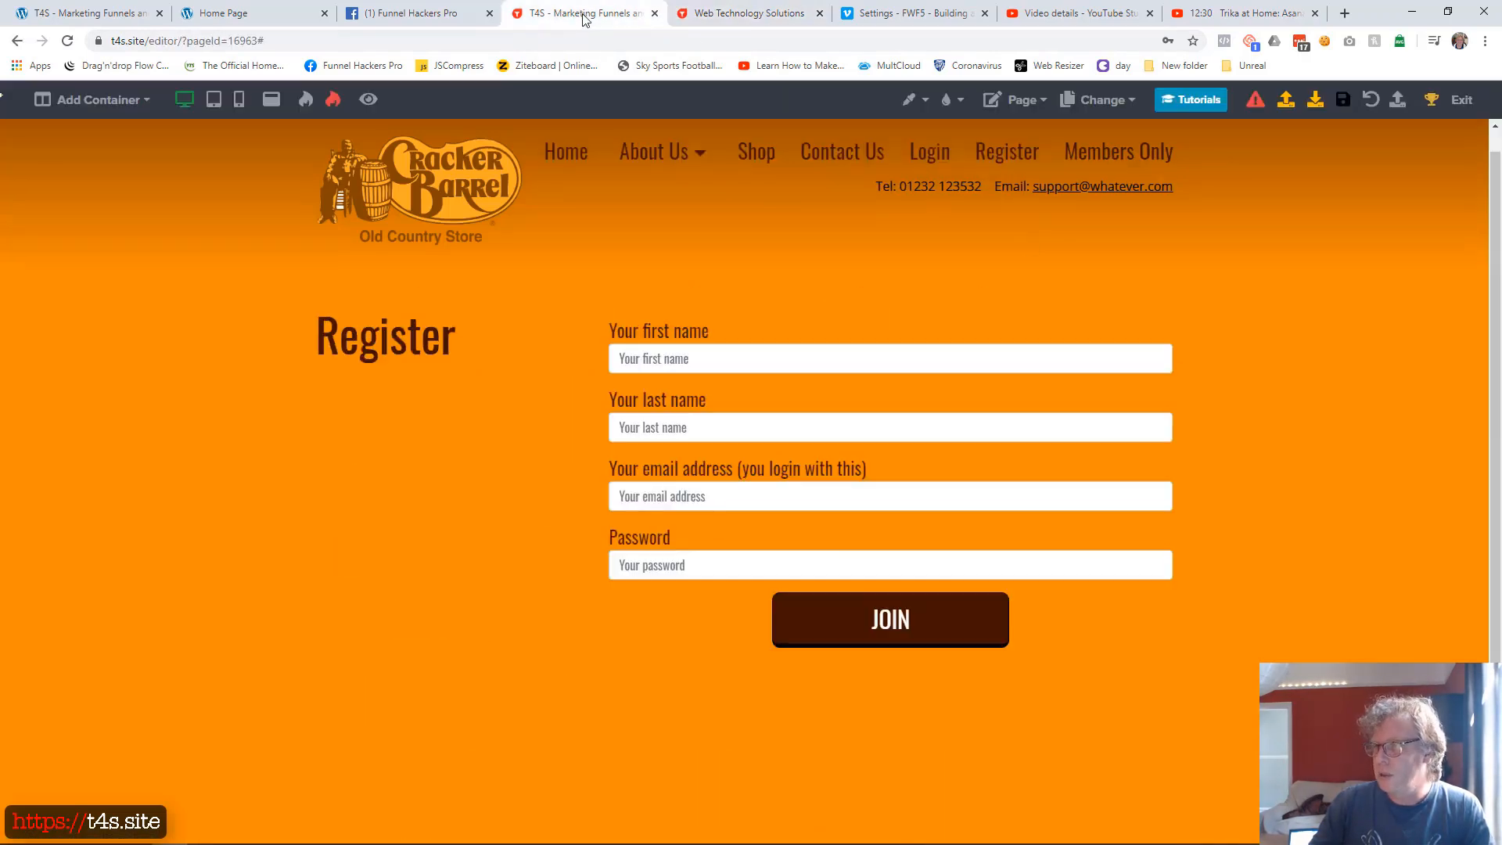
{"action": "left_click", "coordinate": [1463, 102]}
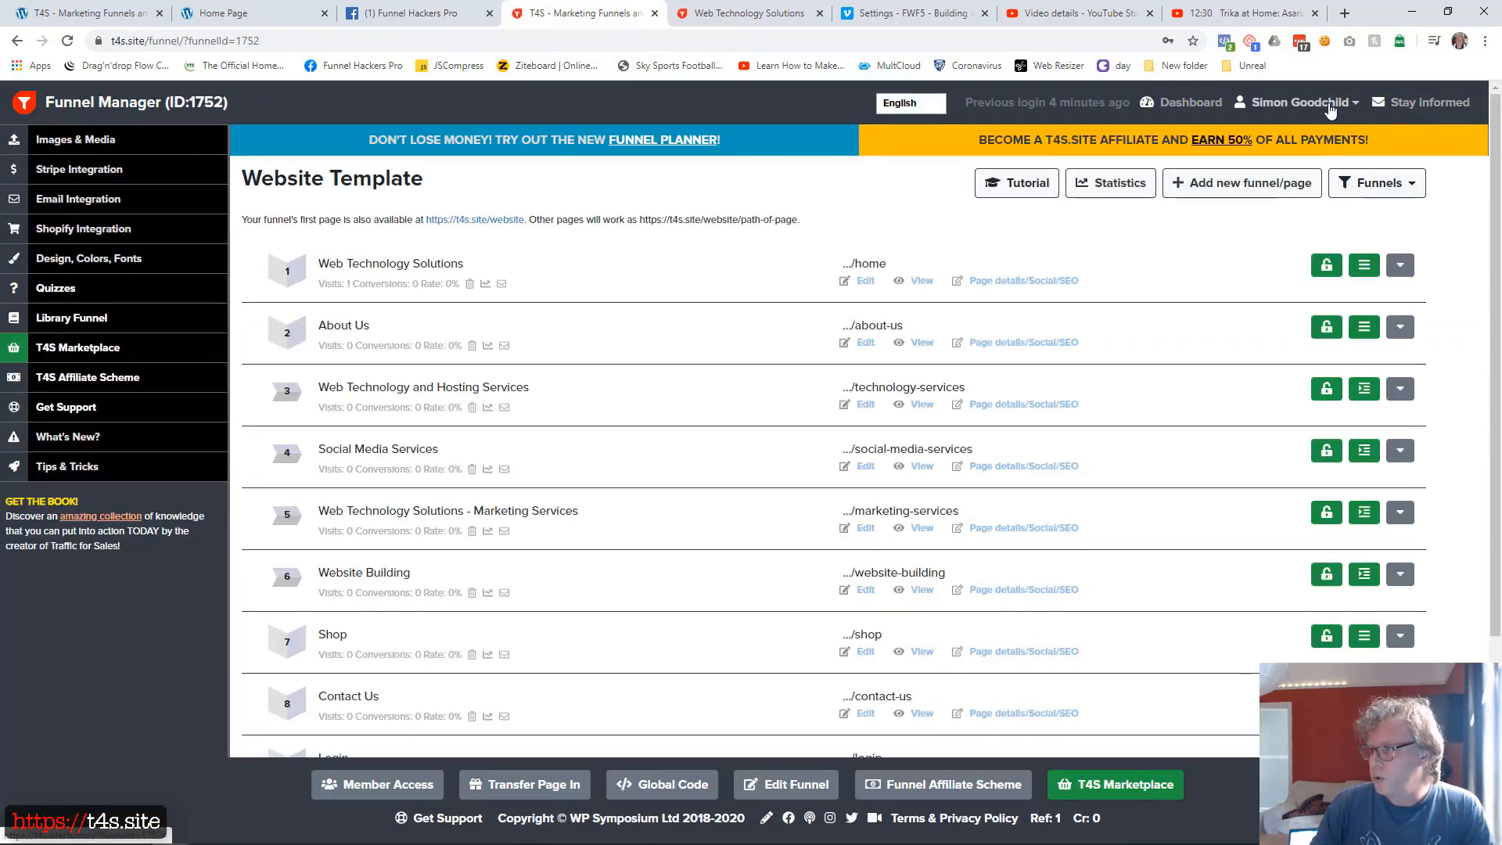
{"action": "left_click", "coordinate": [1324, 103]}
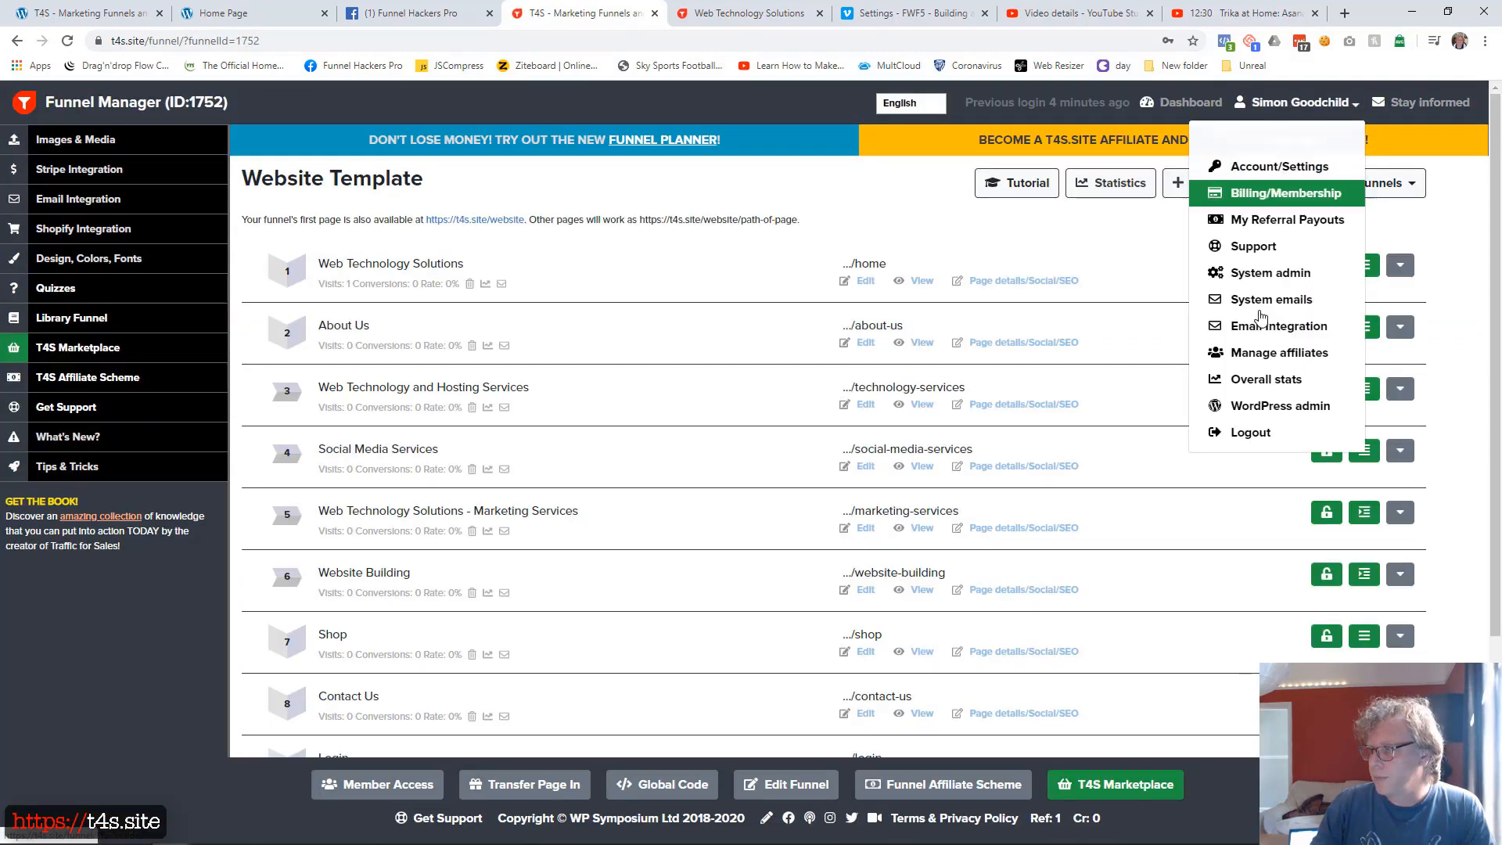
{"action": "left_click", "coordinate": [767, 16]}
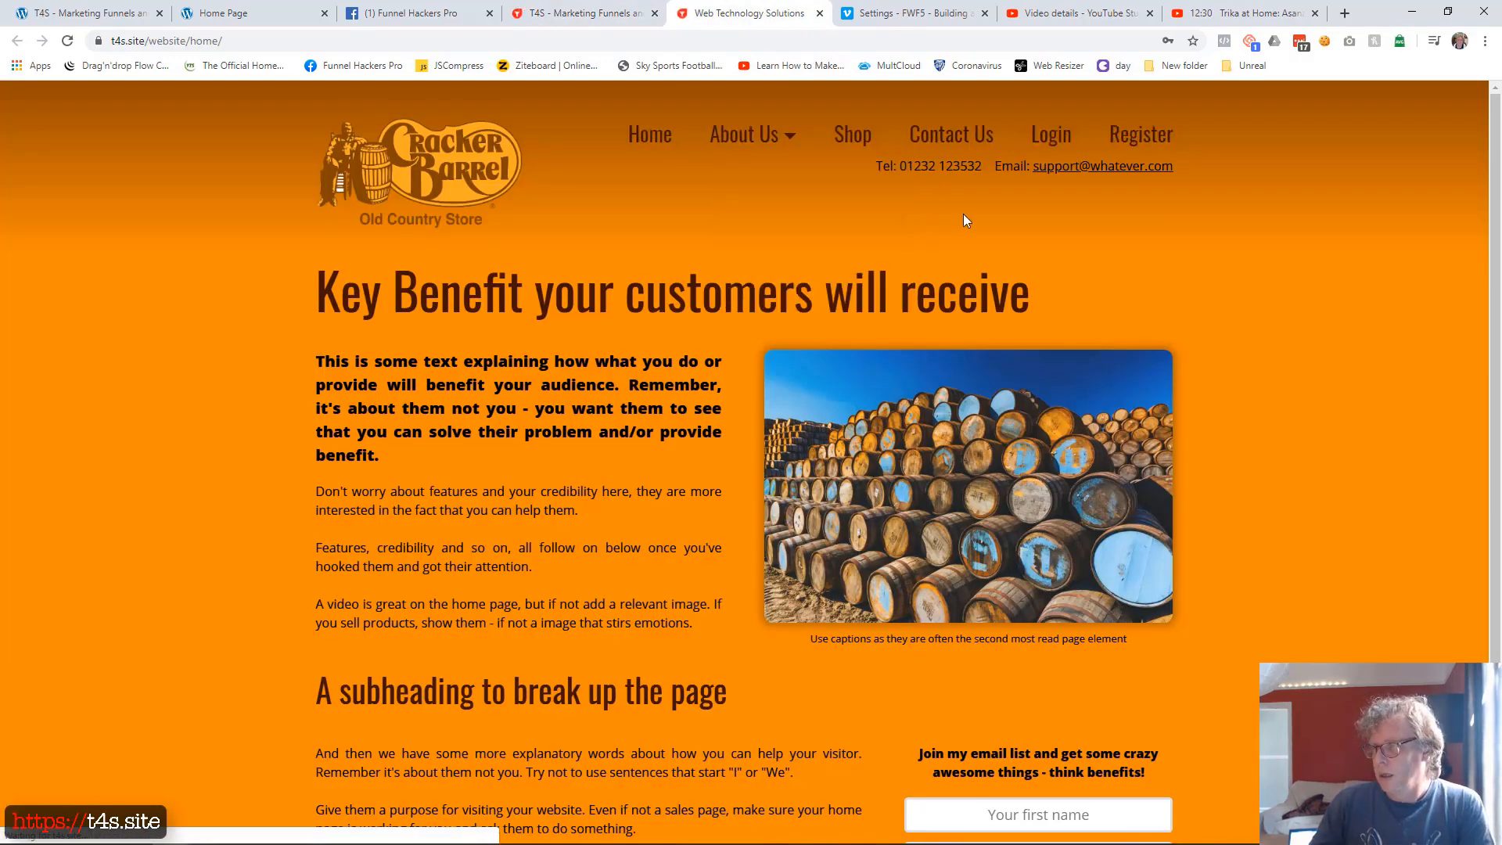
{"action": "left_click", "coordinate": [1117, 138]}
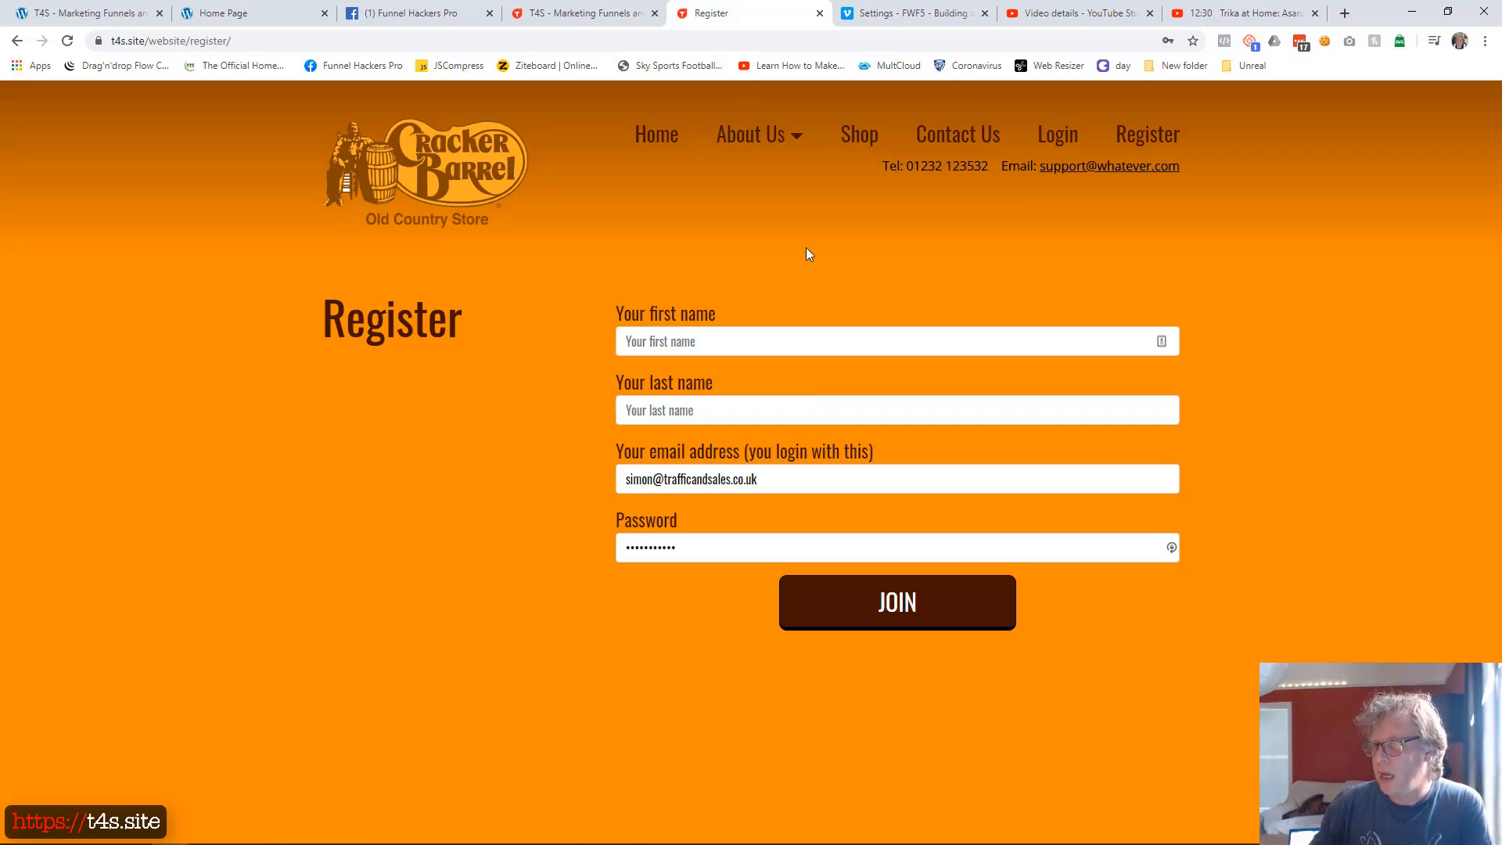
- Log in with the saved member email and password, then open the Website Template funnel's pages
{"action": "left_click", "coordinate": [583, 13]}
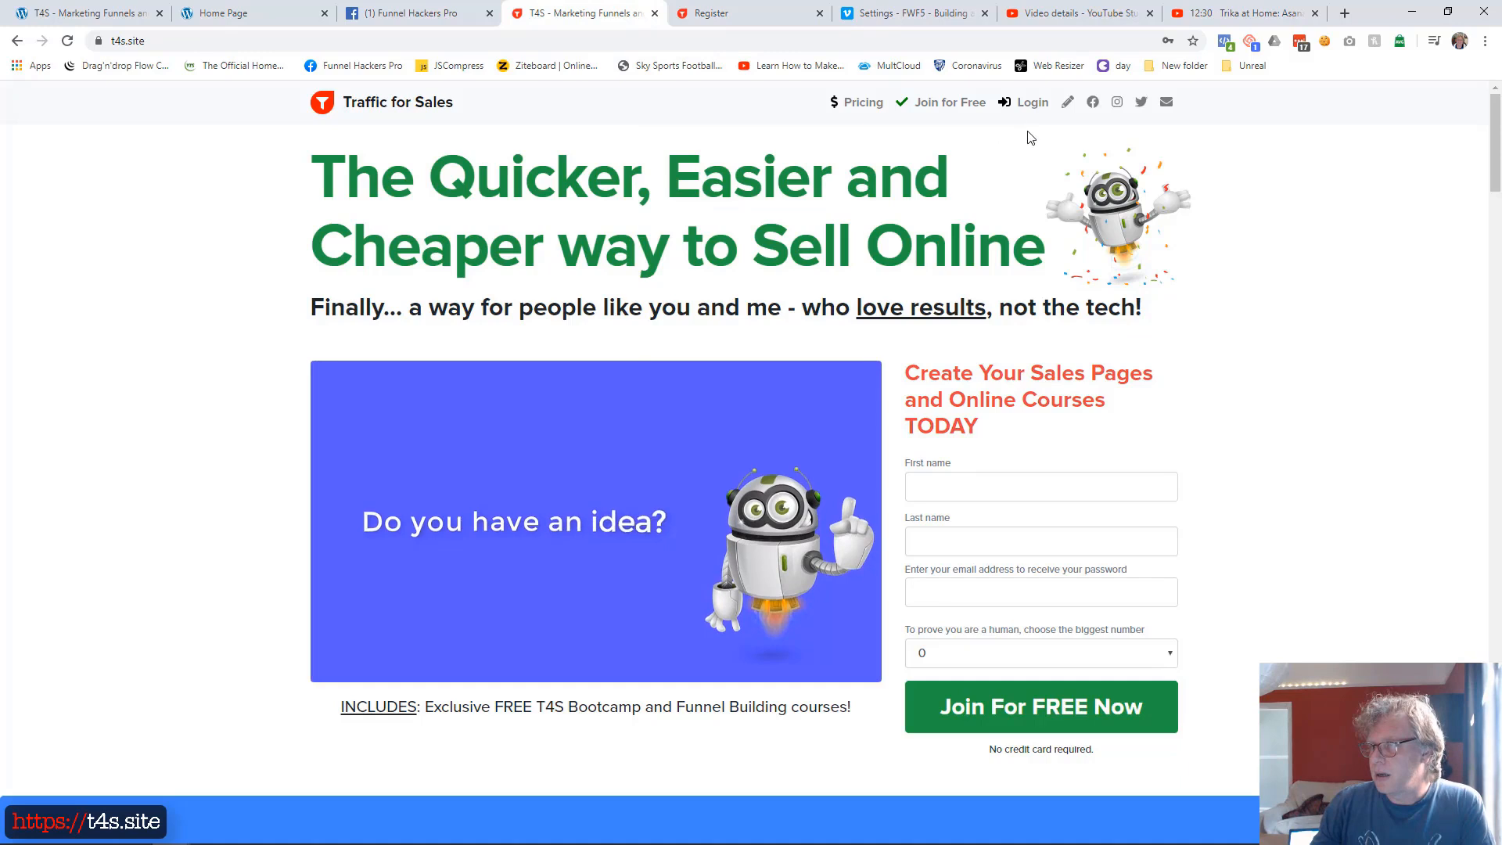
{"action": "left_click", "coordinate": [1031, 105]}
{"action": "triple_click", "coordinate": [740, 422]}
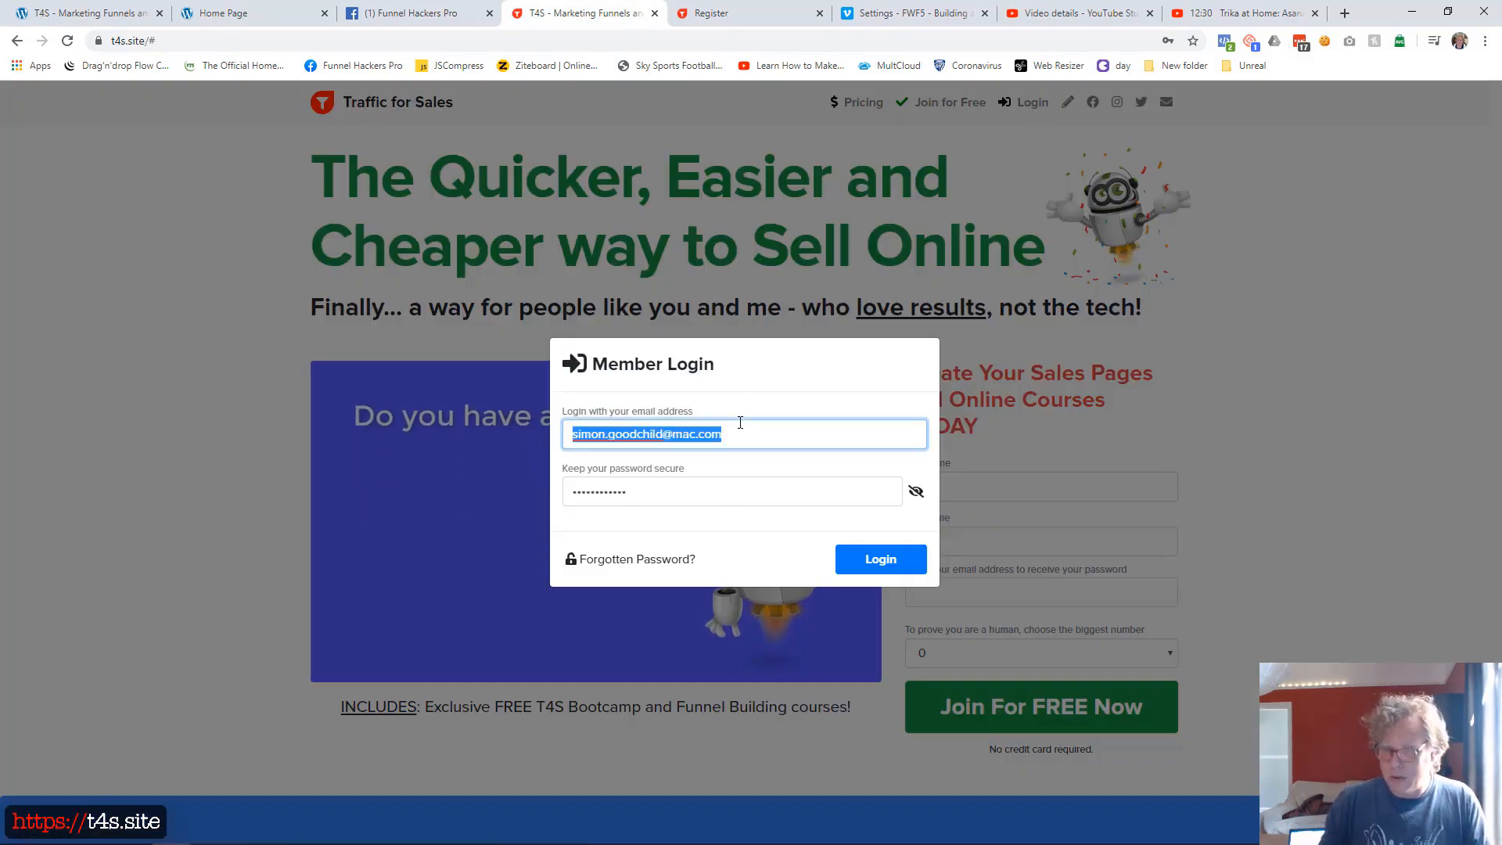
{"action": "type", "text": "simon@t"}
{"action": "key", "text": "Down"}
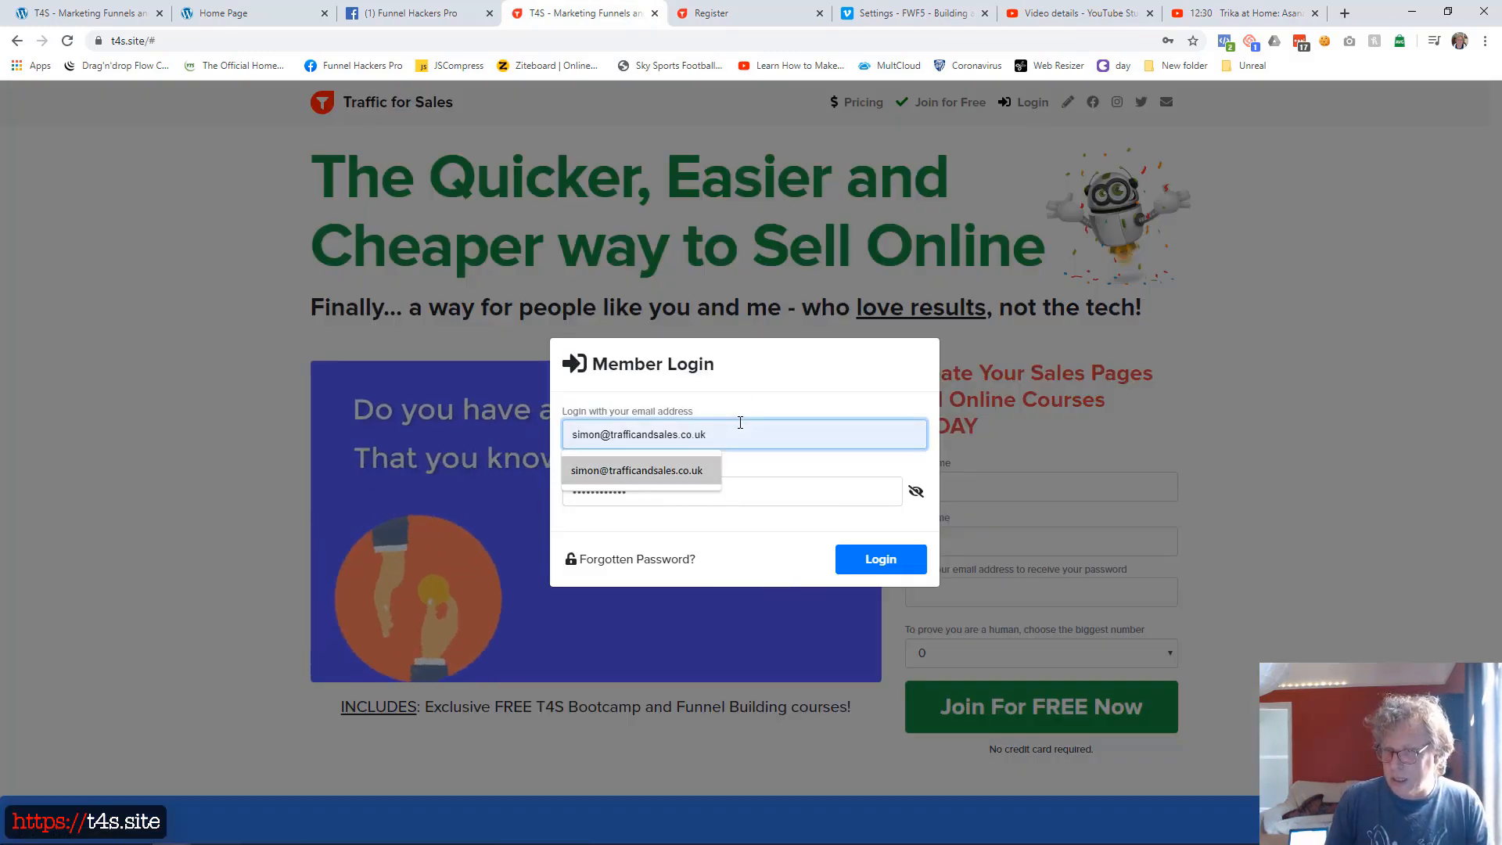
{"action": "key", "text": "Tab"}
{"action": "type", "text": "******"}
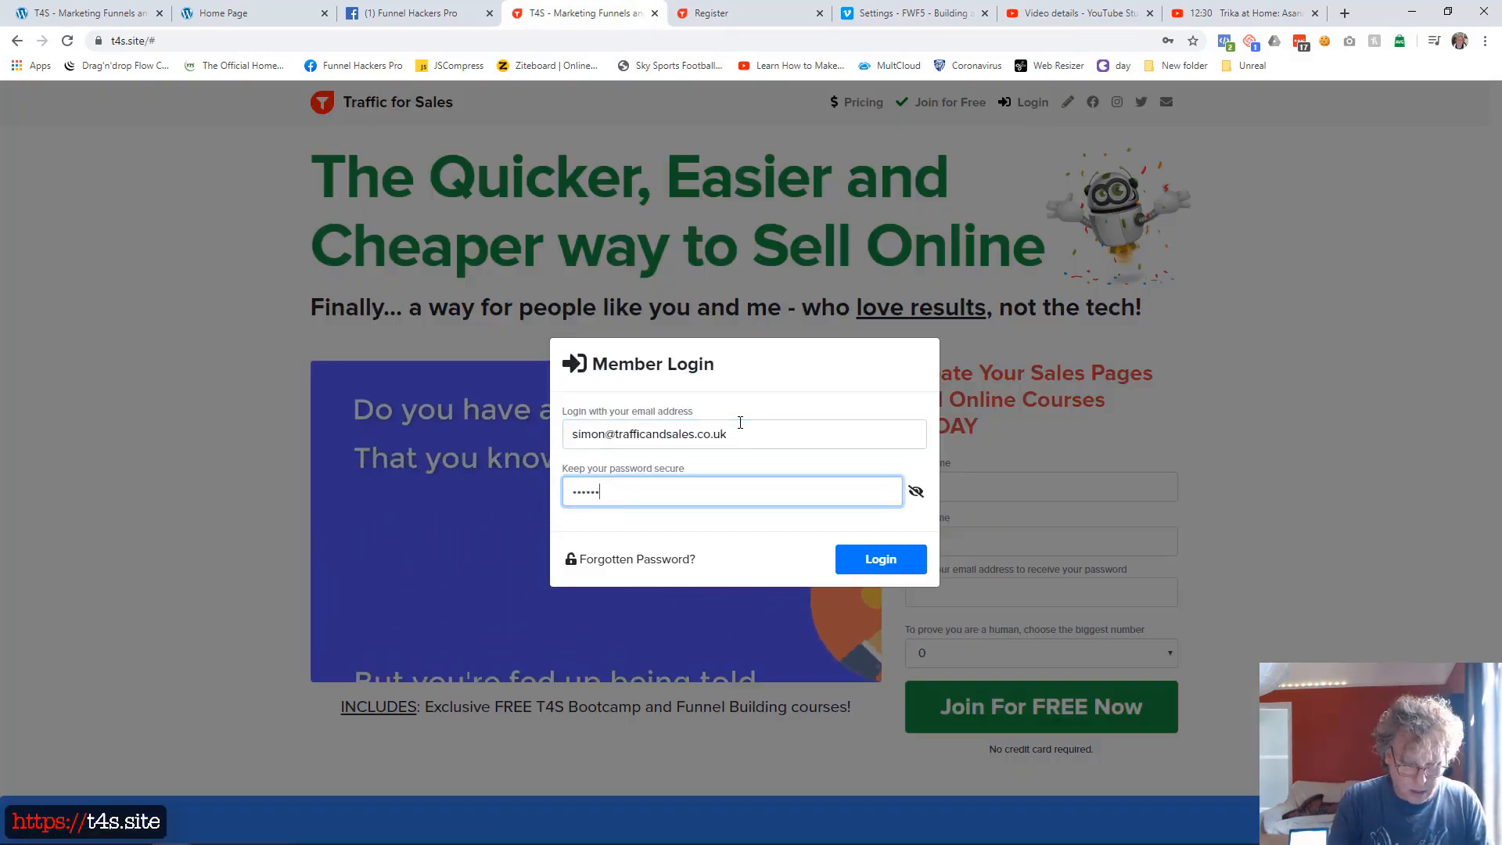
{"action": "type", "text": "*****"}
{"action": "key", "text": "Return"}
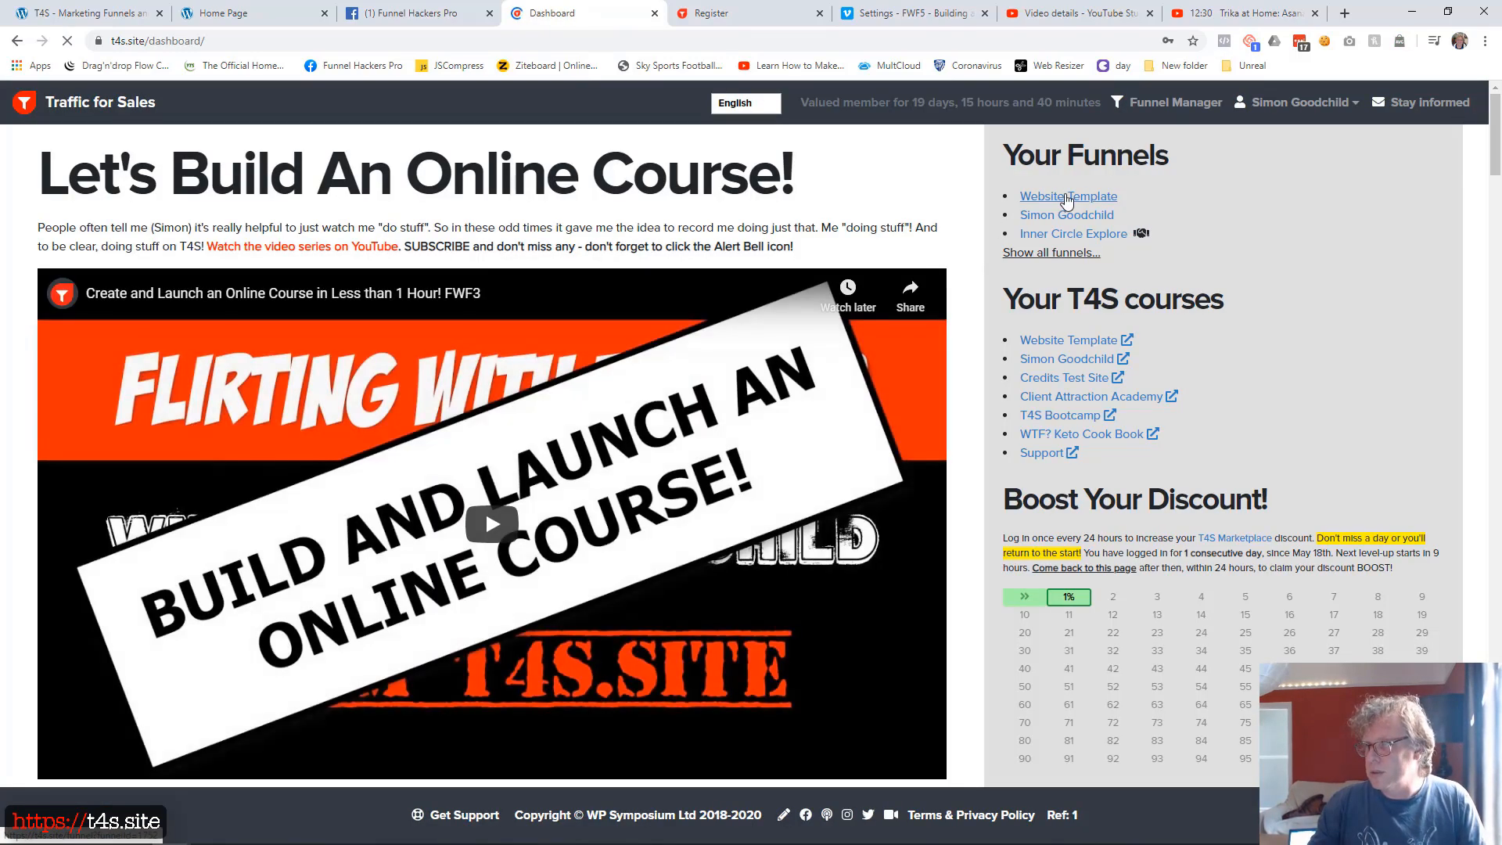
{"action": "left_click", "coordinate": [1068, 197]}
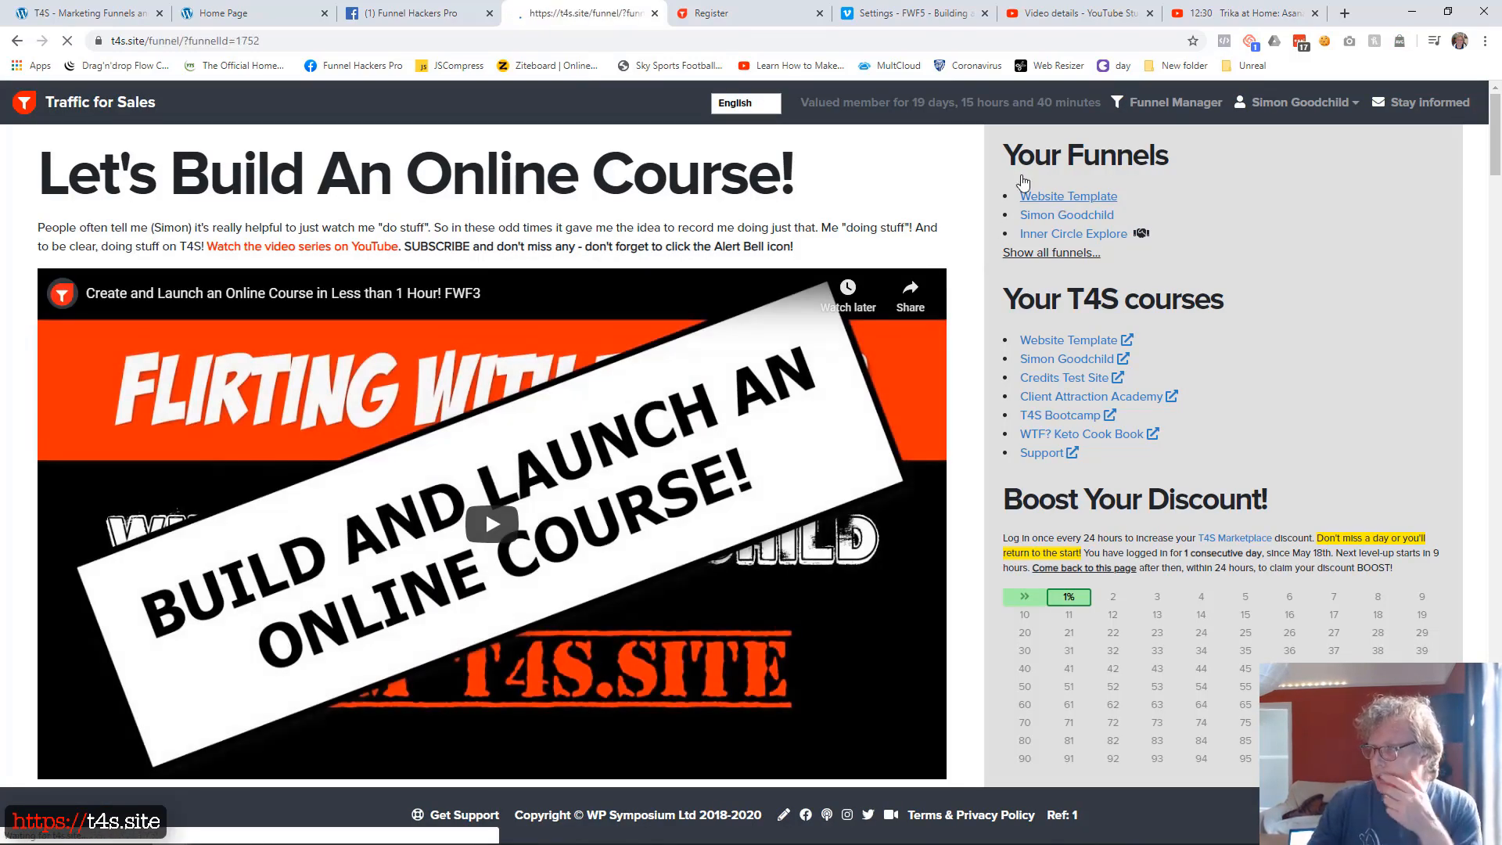
{"action": "scroll", "coordinate": [959, 244], "scroll_direction": "down", "scroll_amount": 3}
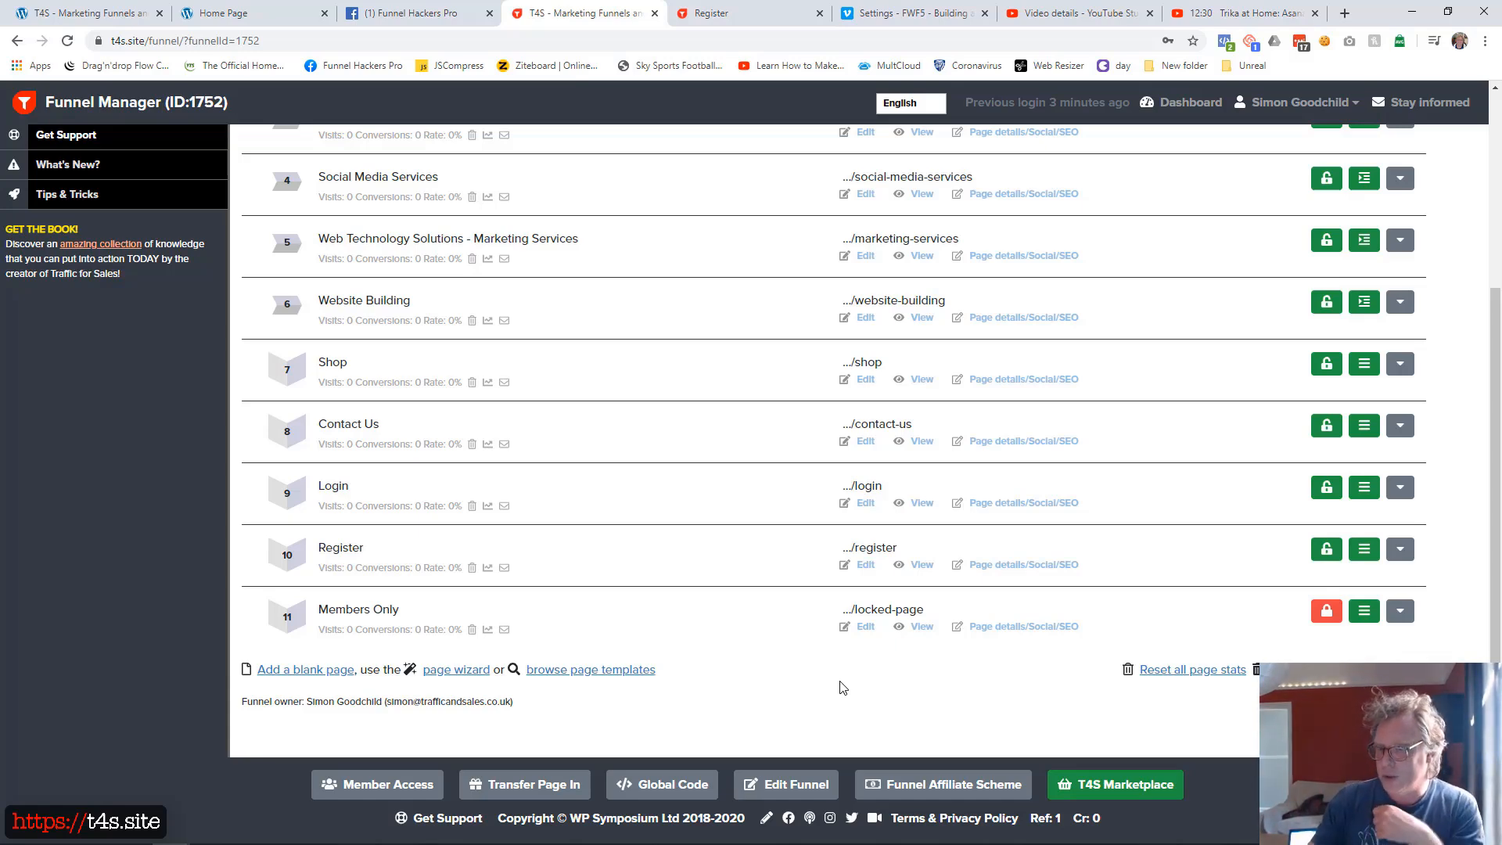
- Set the Website Template funnel's 'Redirect for locked pages' to Login and save the details
{"action": "left_click", "coordinate": [788, 784]}
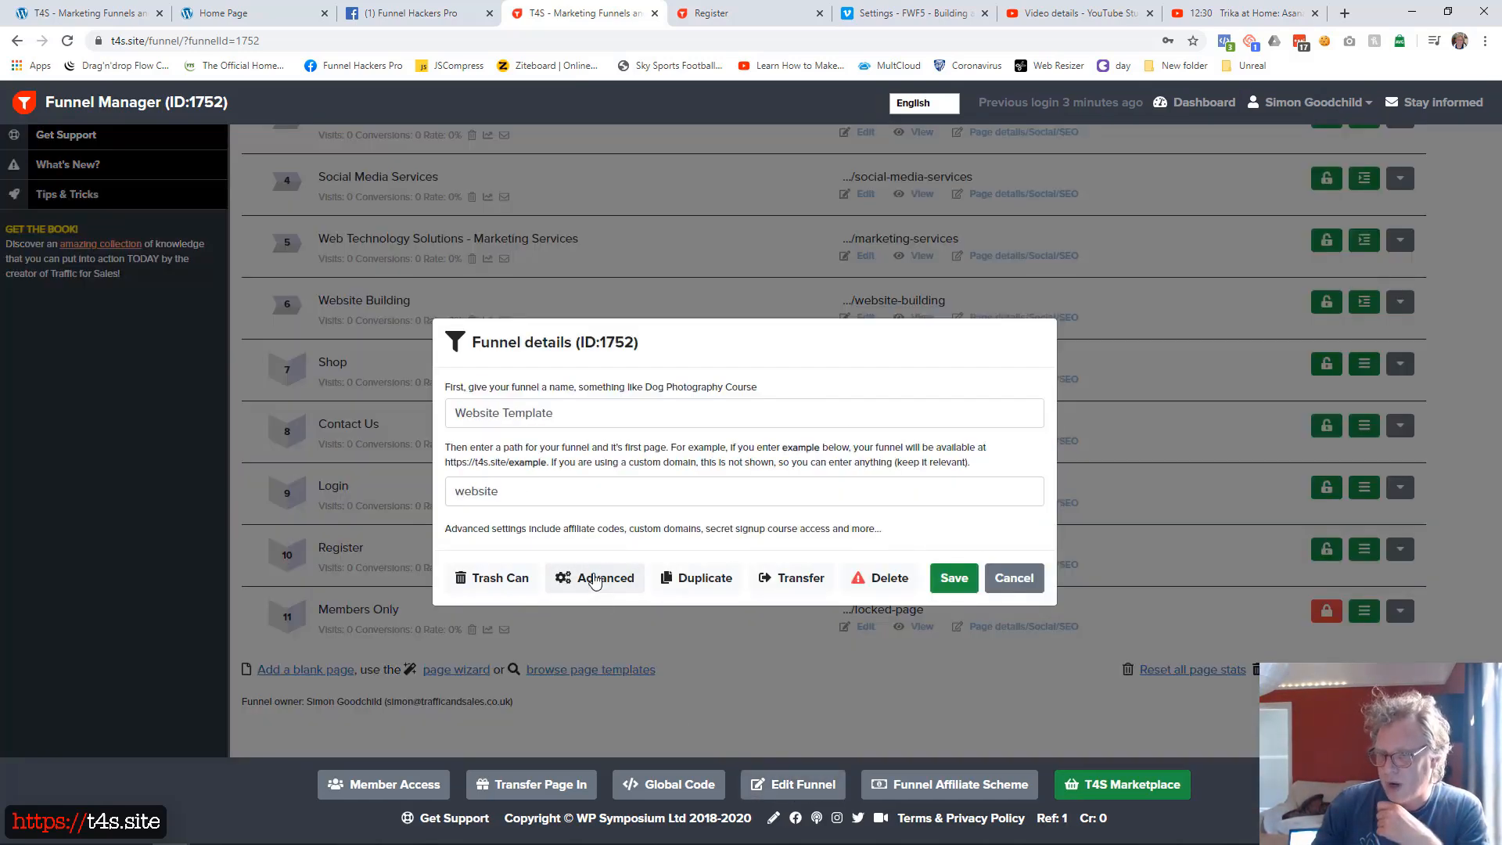
{"action": "left_click", "coordinate": [595, 579]}
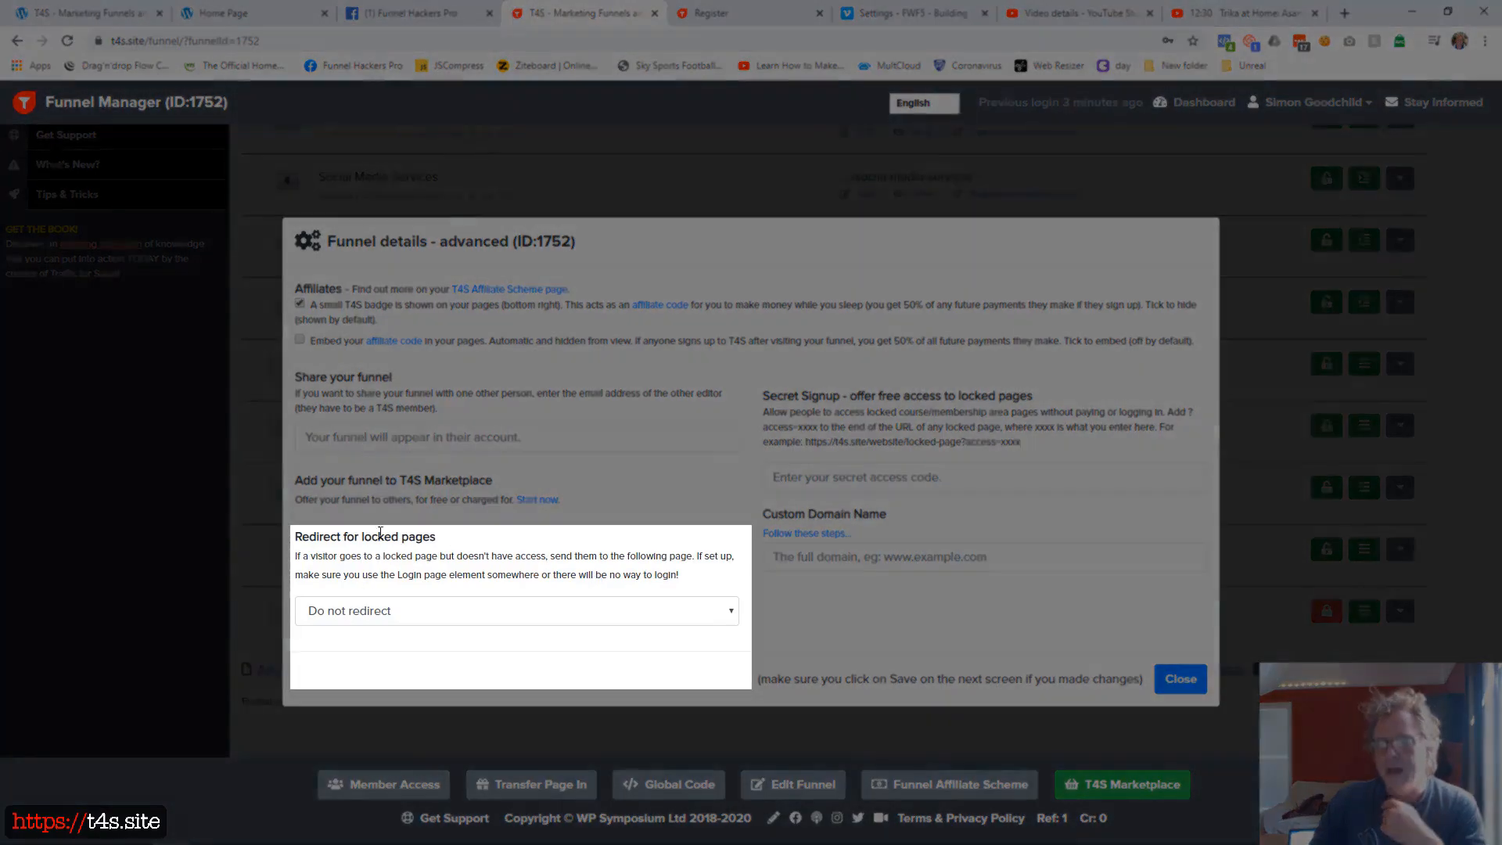
{"action": "left_click_drag", "start_coordinate": [309, 536], "coordinate": [416, 537]}
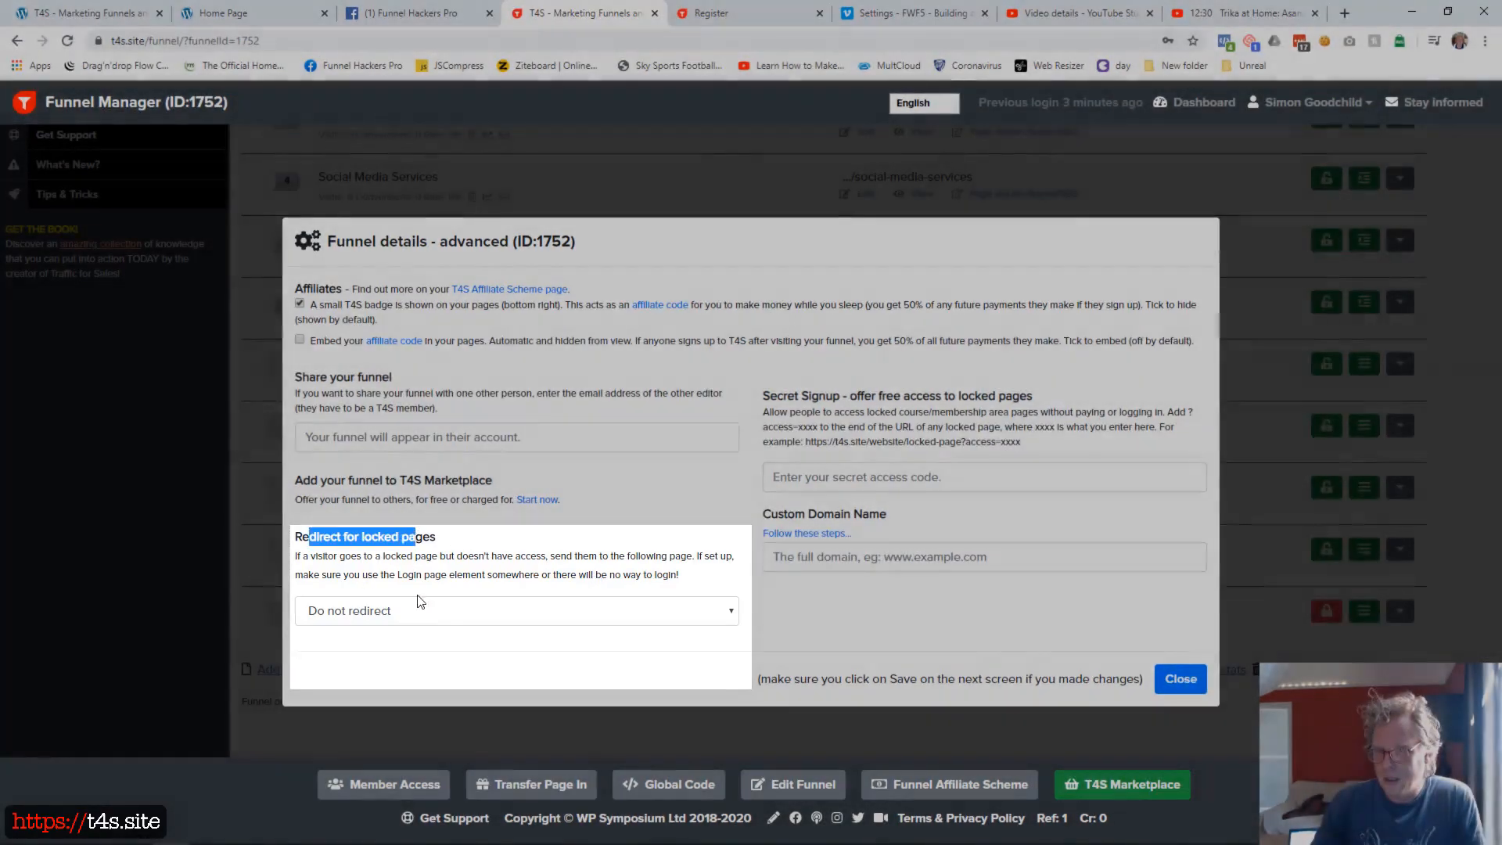
{"action": "left_click", "coordinate": [391, 611]}
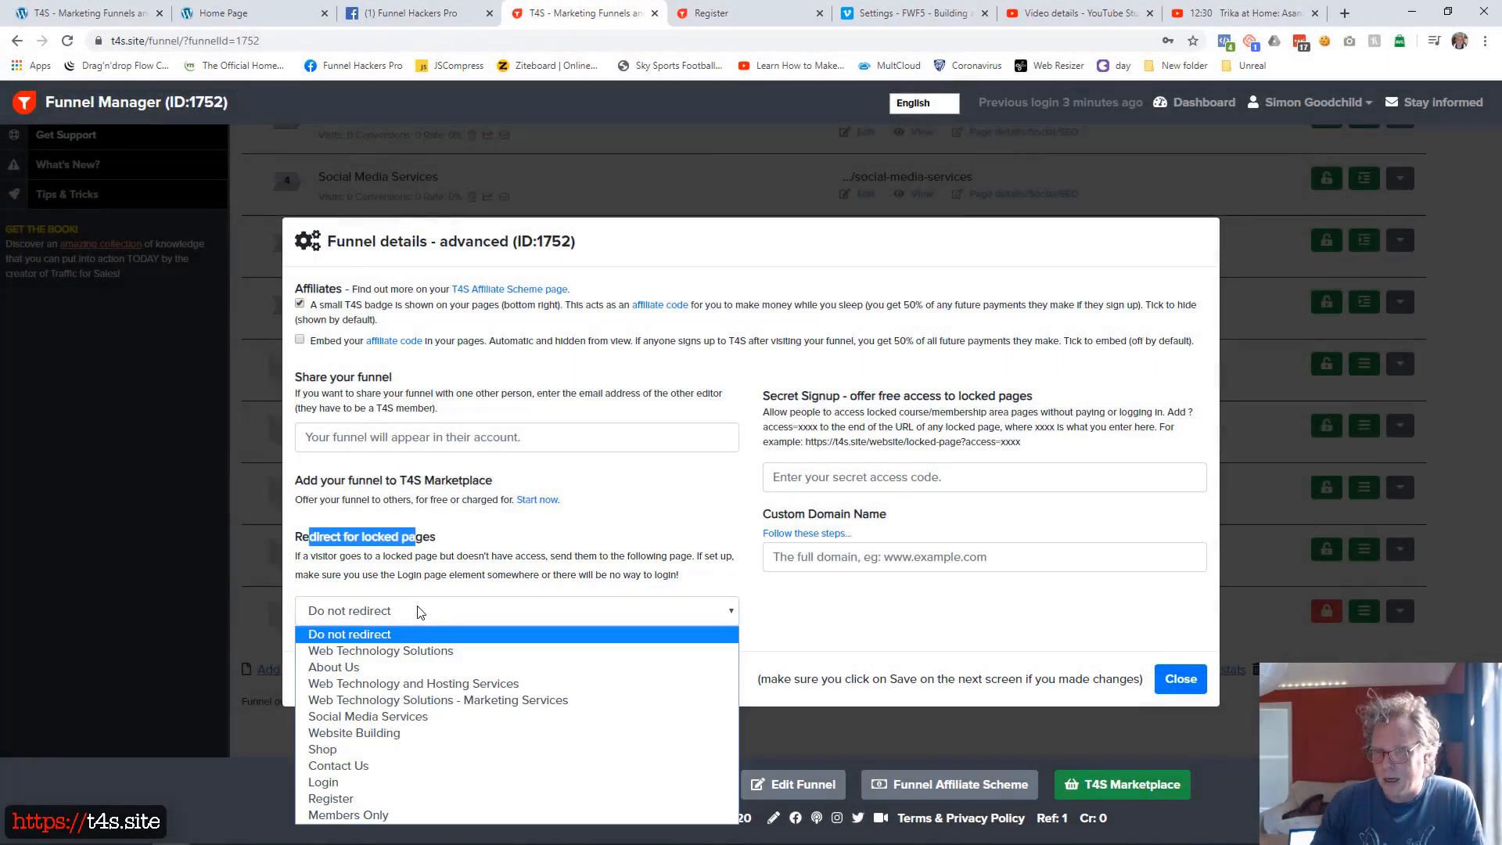
{"action": "left_click", "coordinate": [387, 782]}
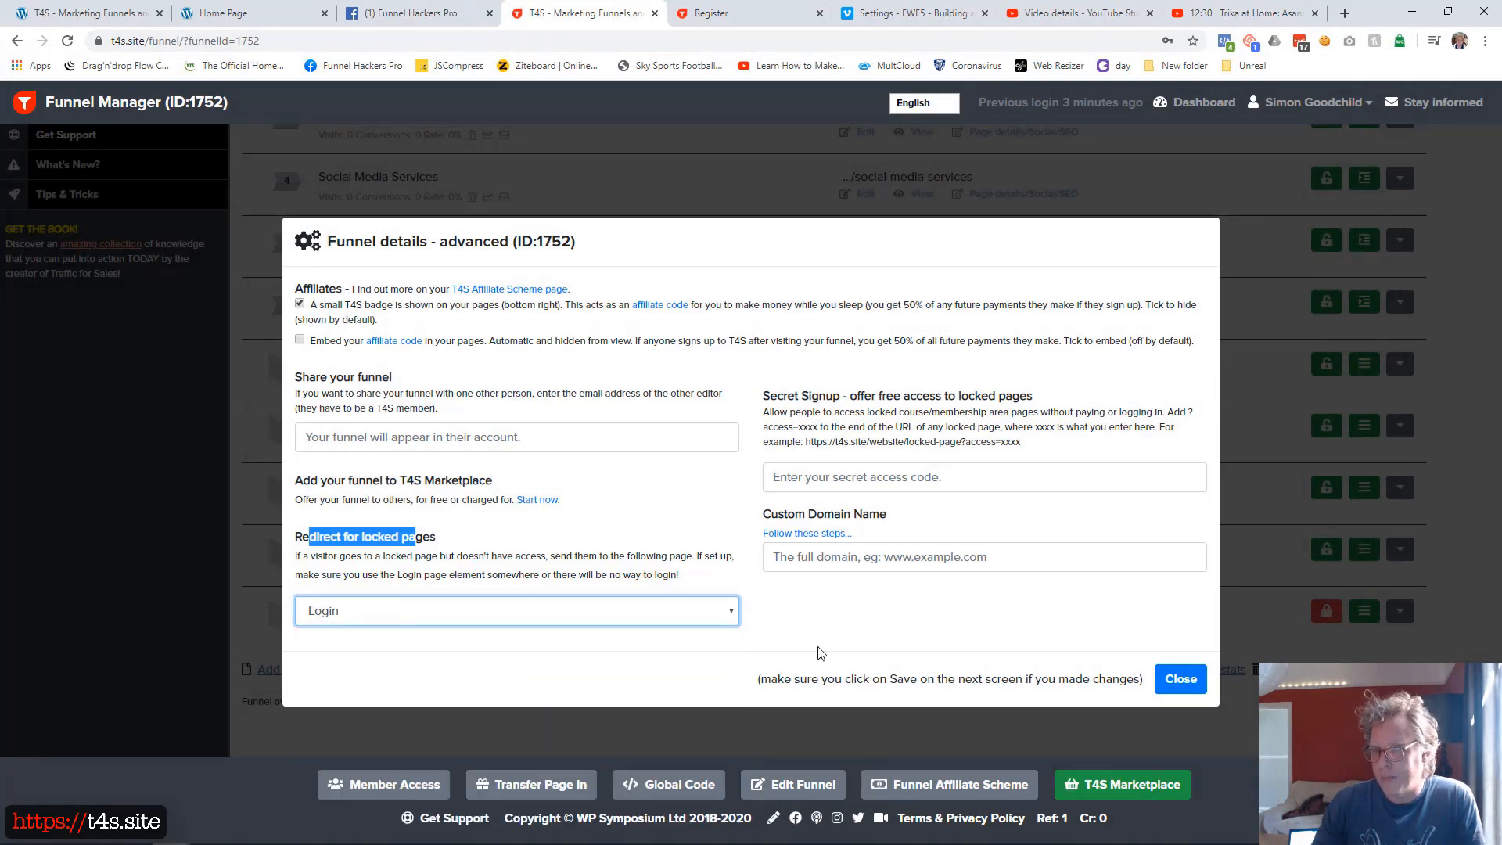
{"action": "left_click", "coordinate": [1179, 679]}
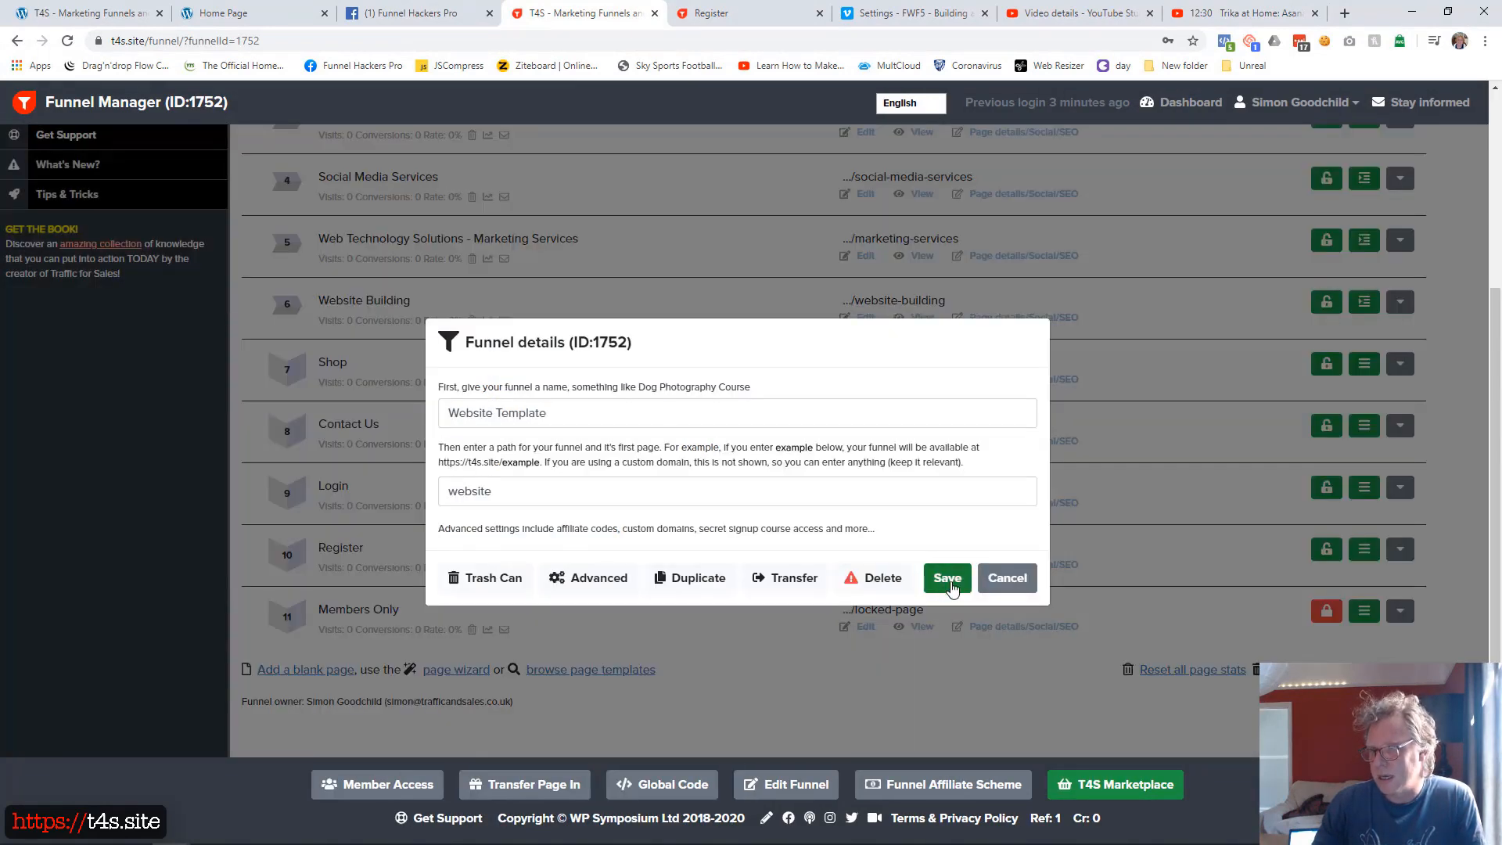
{"action": "left_click", "coordinate": [948, 578]}
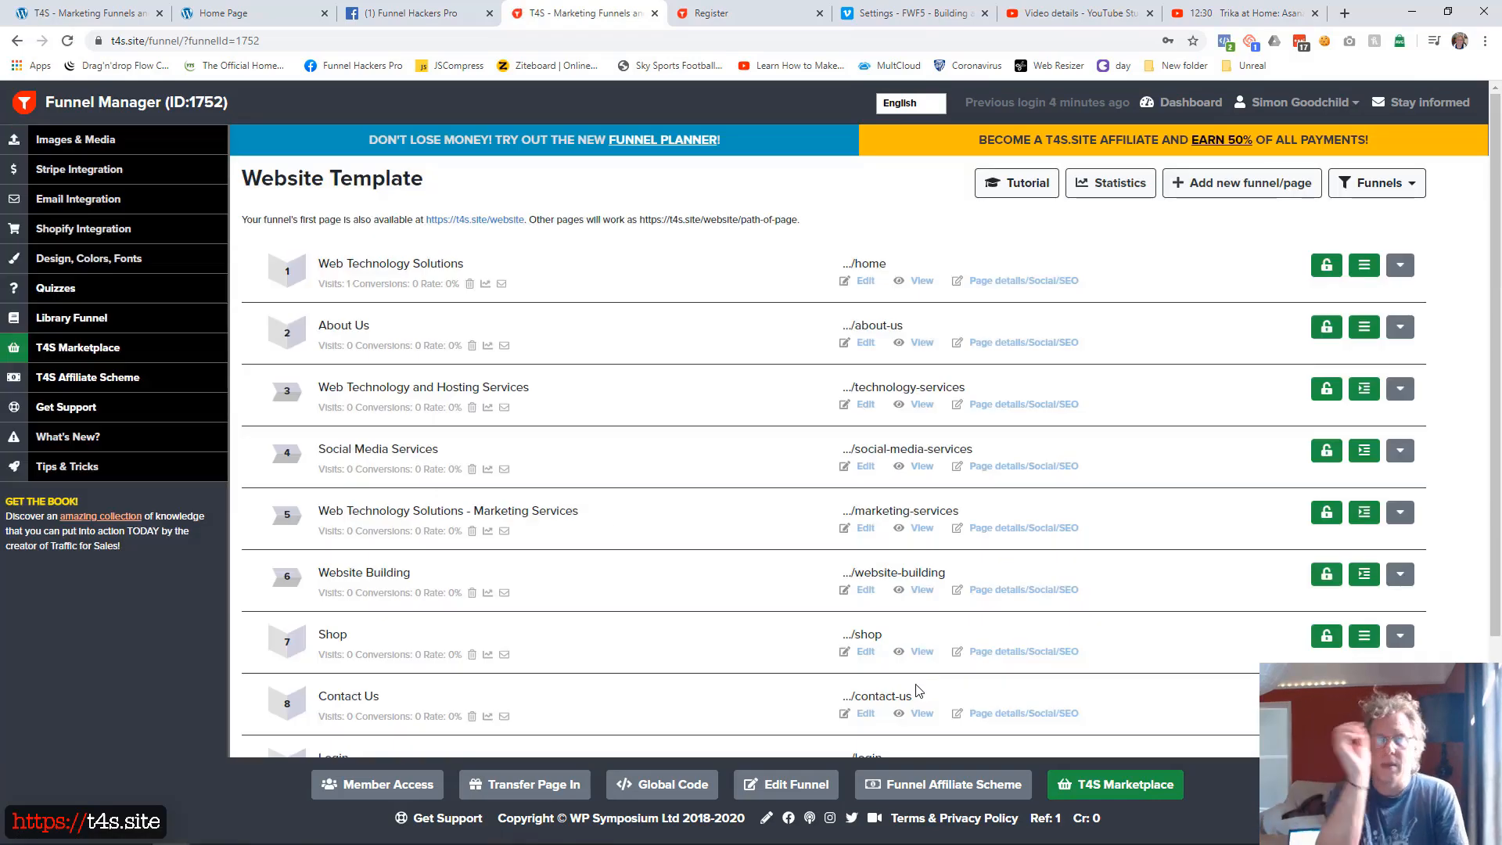
- Look over the funnel page list, then switch to the live Register page
{"action": "scroll", "coordinate": [907, 681], "scroll_direction": "down", "scroll_amount": 3}
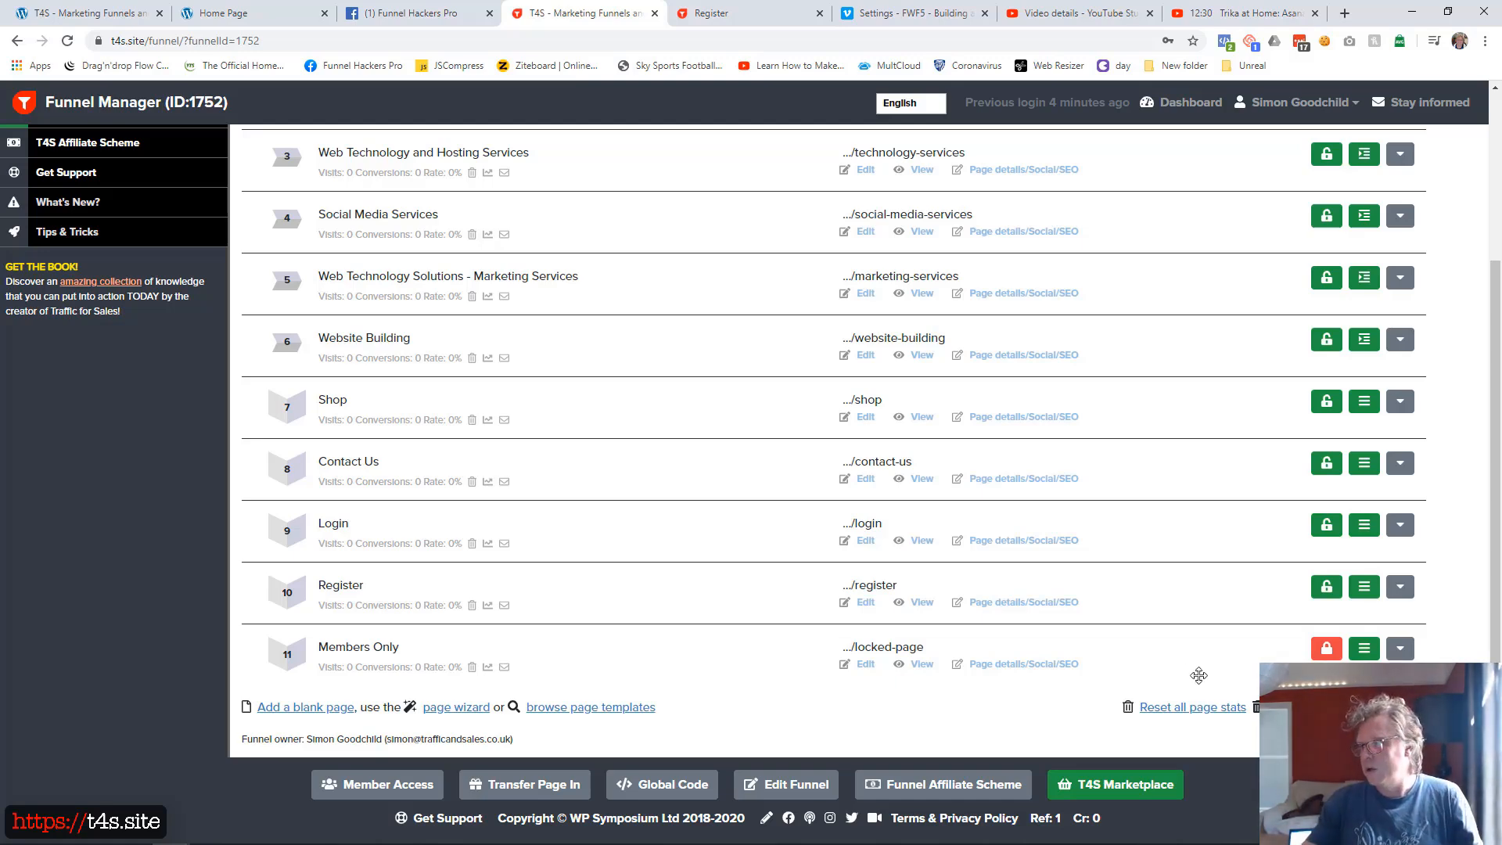
{"action": "scroll", "coordinate": [1209, 693], "scroll_direction": "up", "scroll_amount": 3}
{"action": "scroll", "coordinate": [1193, 641], "scroll_direction": "down", "scroll_amount": 4}
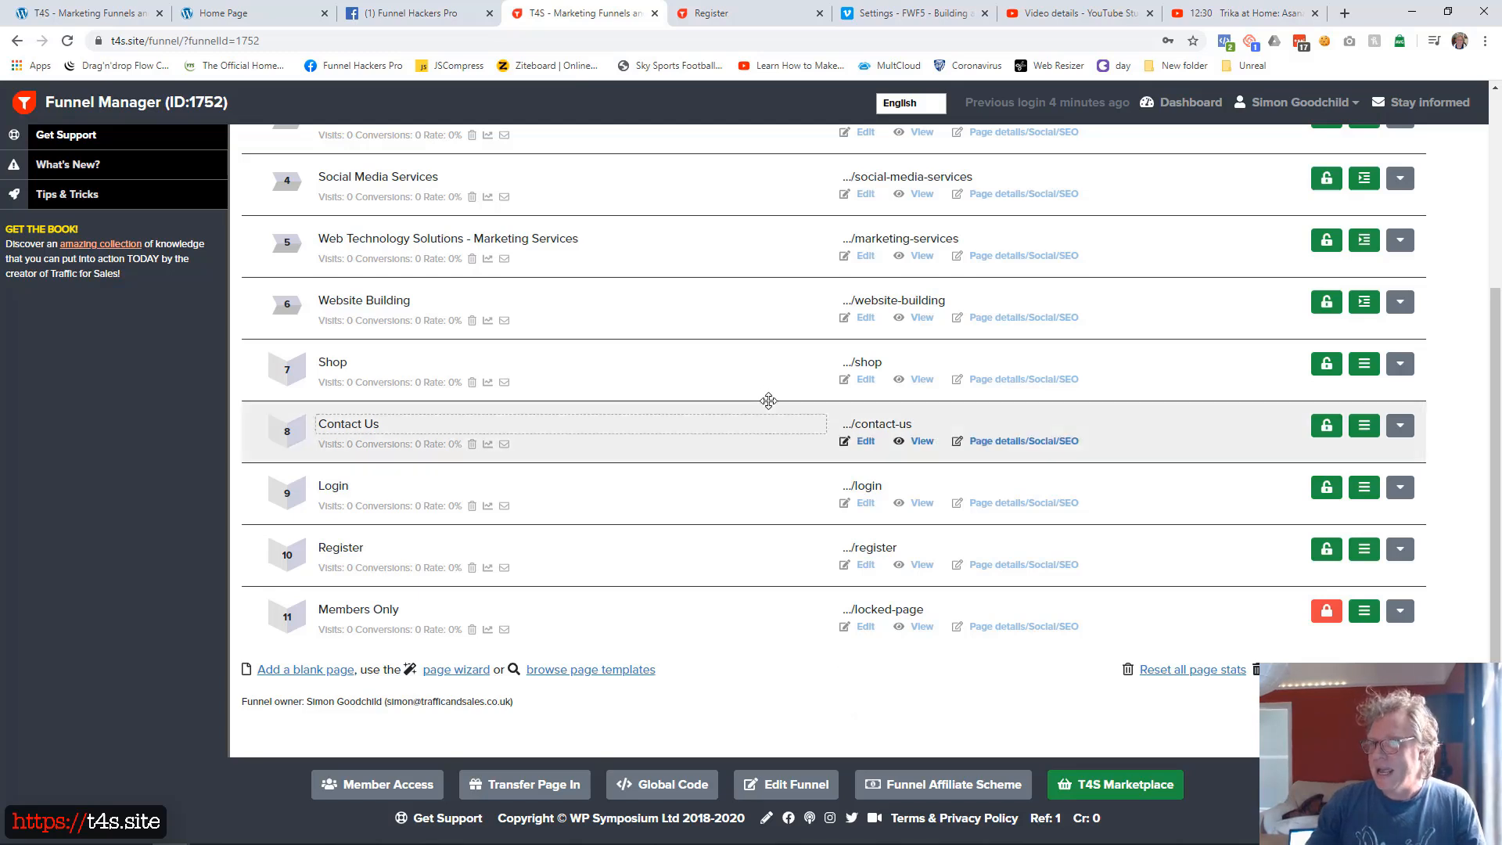
{"action": "left_click", "coordinate": [735, 17]}
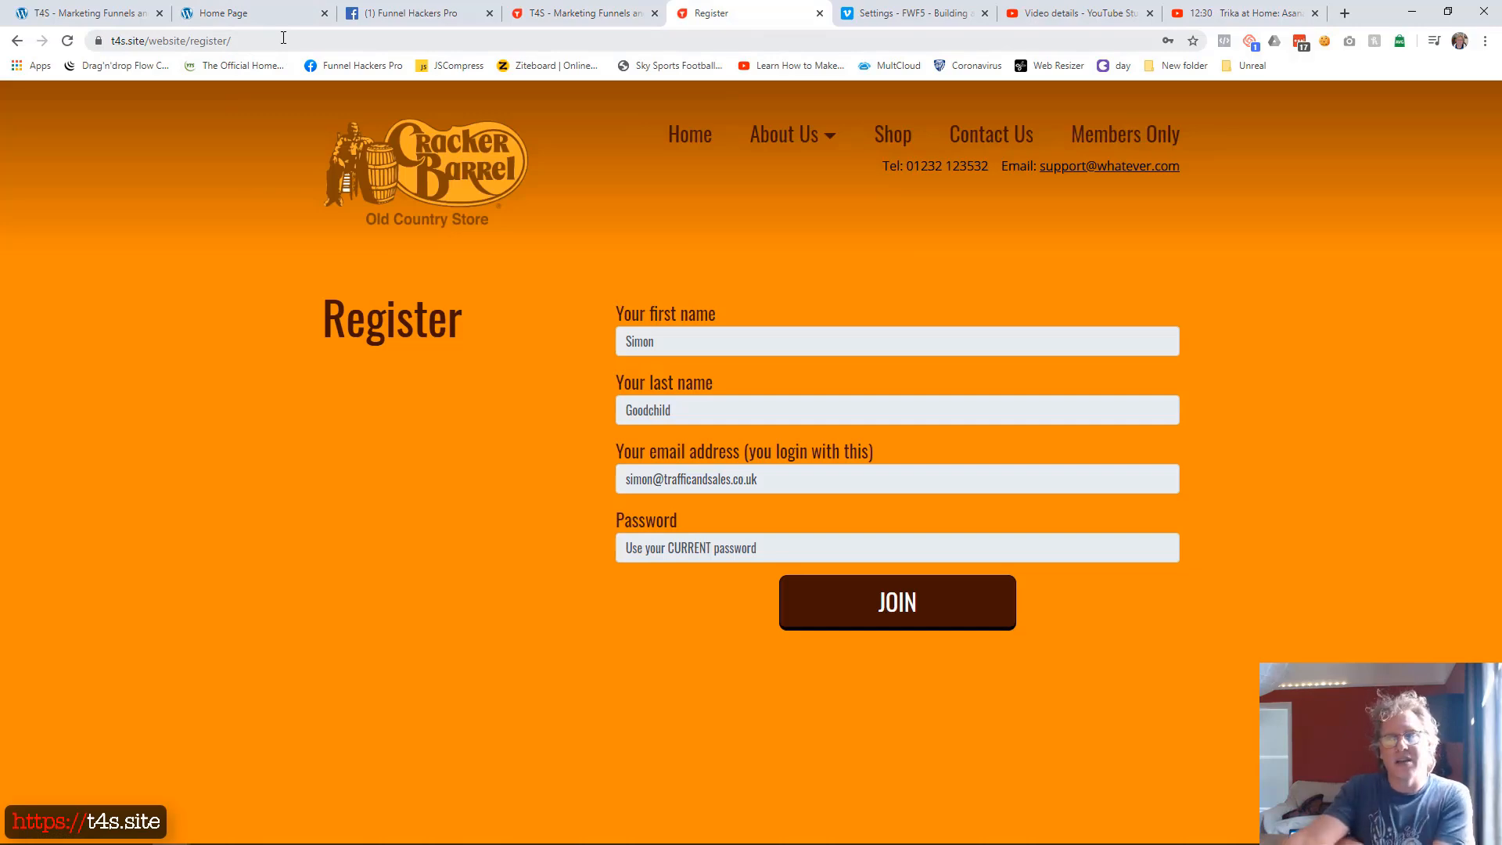
- Go to the site's Home page, then change the address path to tutorials/
{"action": "left_click", "coordinate": [685, 137]}
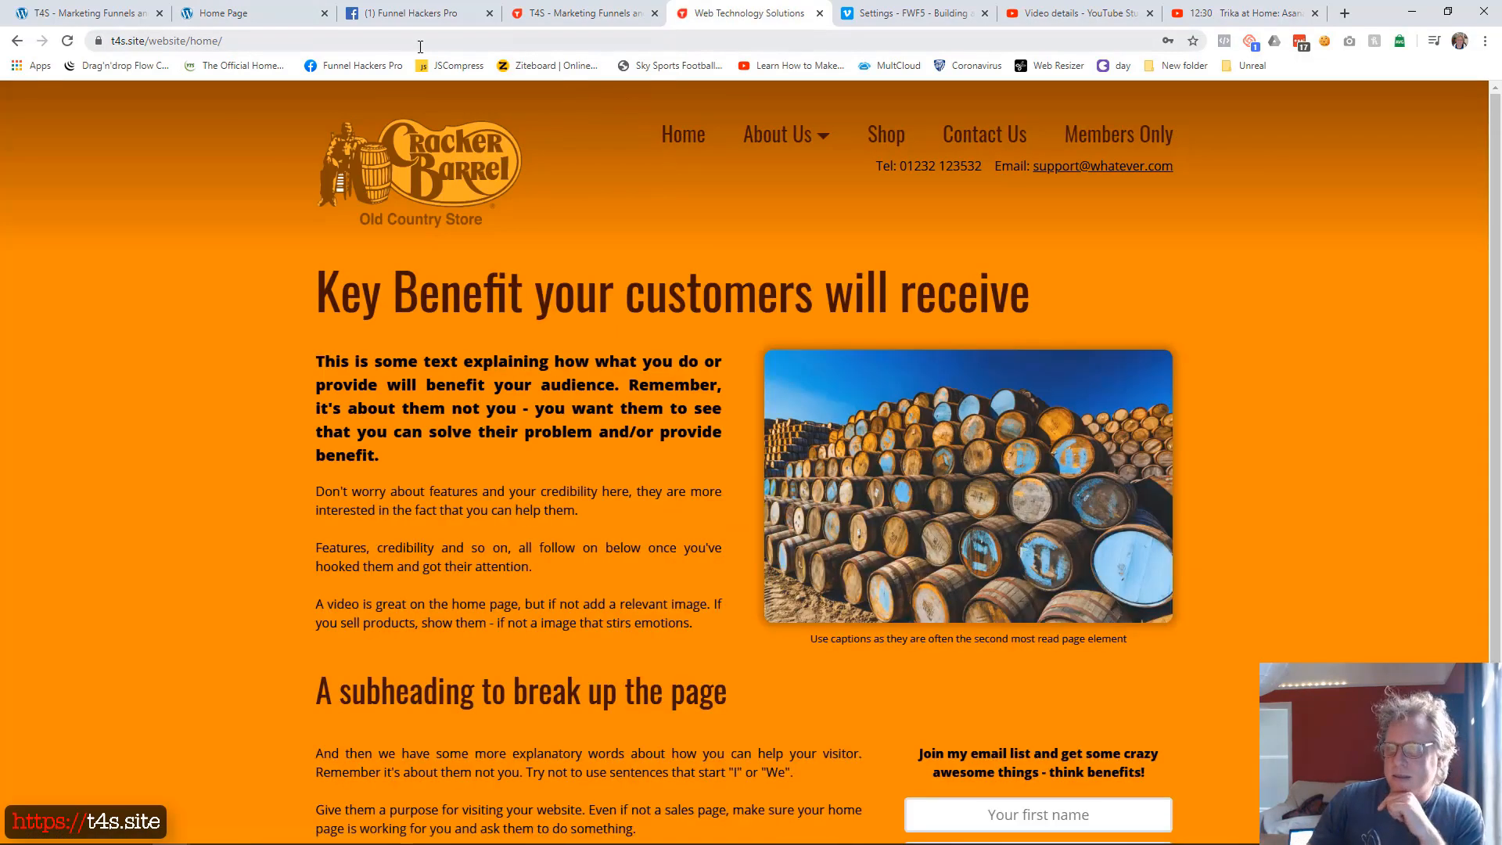
{"action": "left_click", "coordinate": [421, 45]}
{"action": "key", "text": "End"}
{"action": "key", "text": "ctrl+shift+Left"}
{"action": "key", "text": "ctrl+shift+Left"}
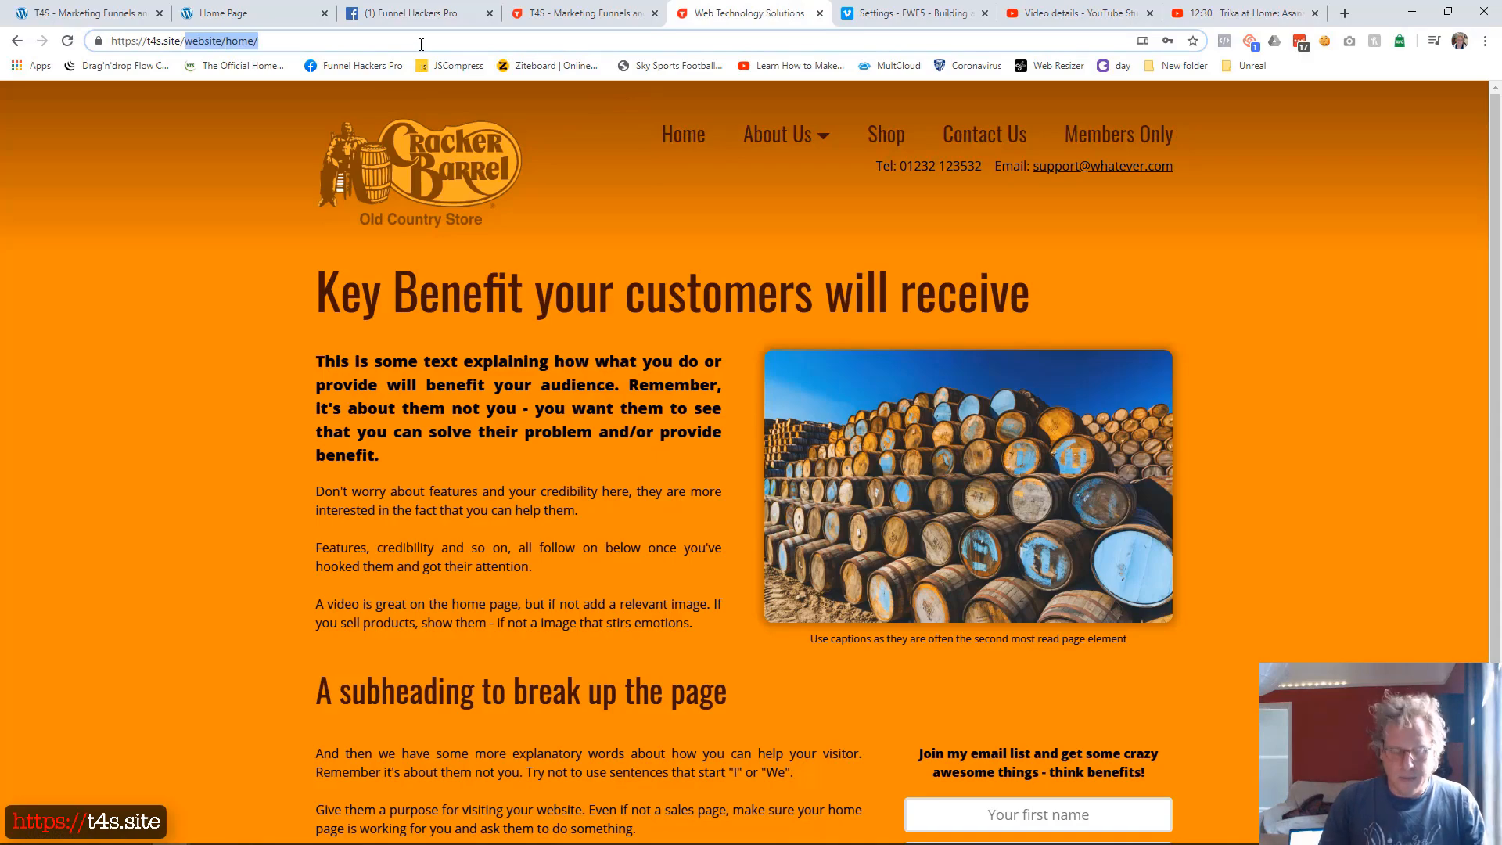
{"action": "type", "text": "tutorials/"}
{"action": "key", "text": "Return"}
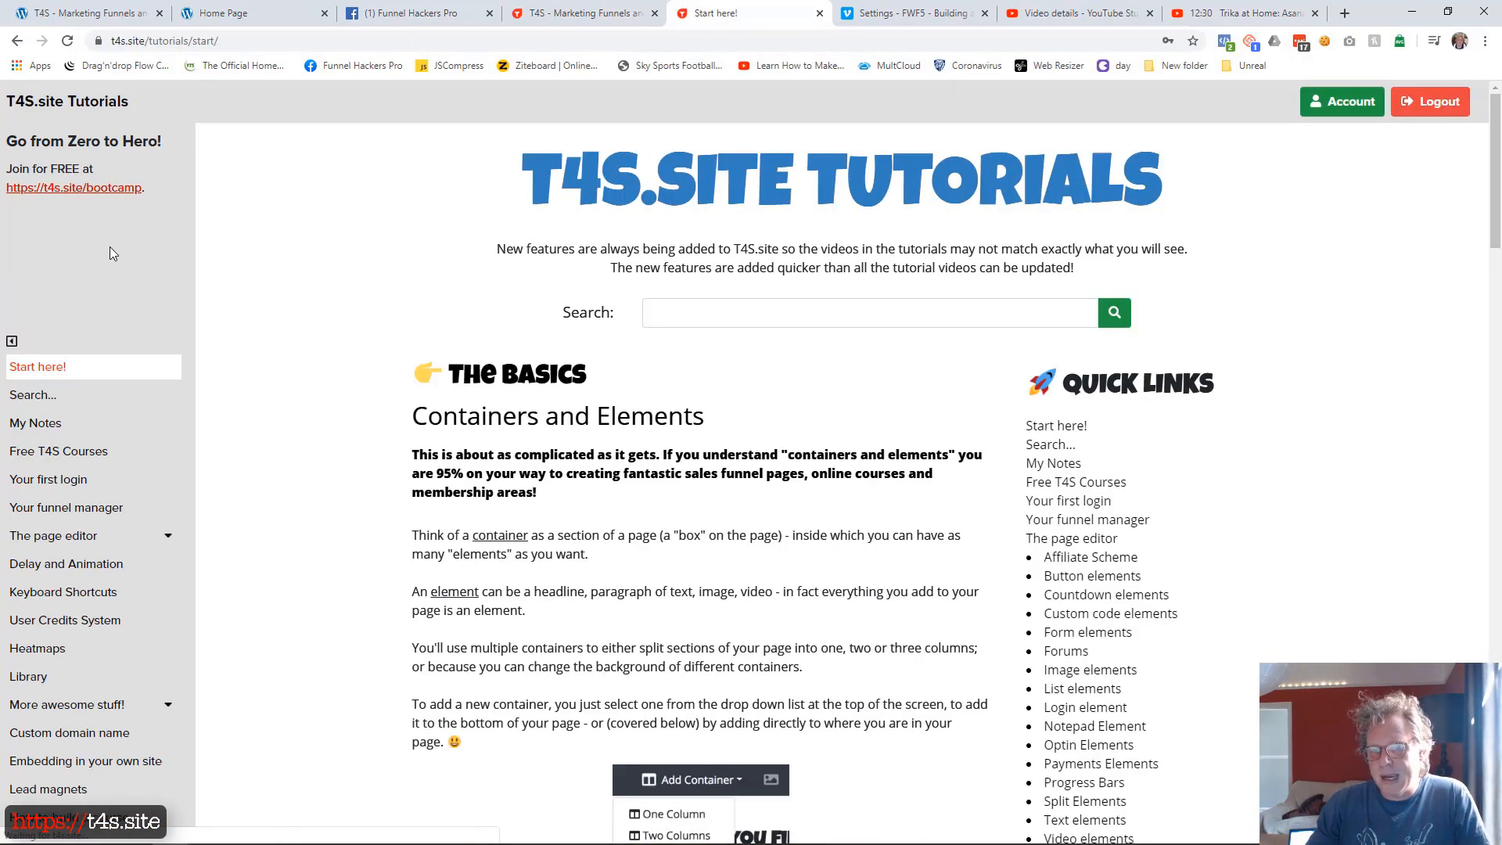
- Open the Custom domain name tutorial from the sidebar, then go back twice to the website home page
{"action": "scroll", "coordinate": [110, 249], "scroll_direction": "down", "scroll_amount": 3}
{"action": "scroll", "coordinate": [109, 247], "scroll_direction": "down", "scroll_amount": 3}
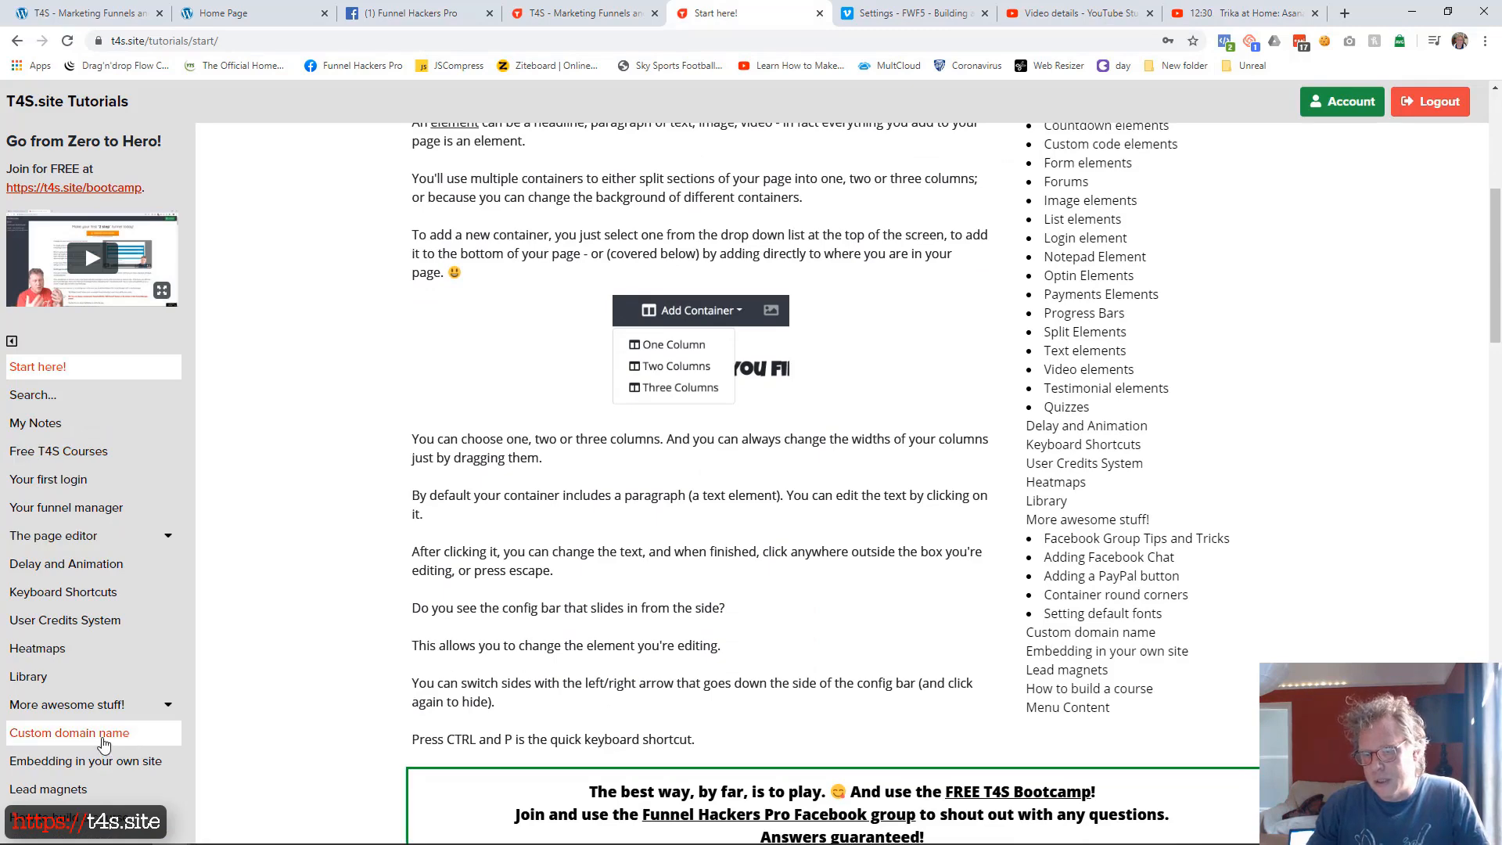
{"action": "left_click", "coordinate": [138, 731]}
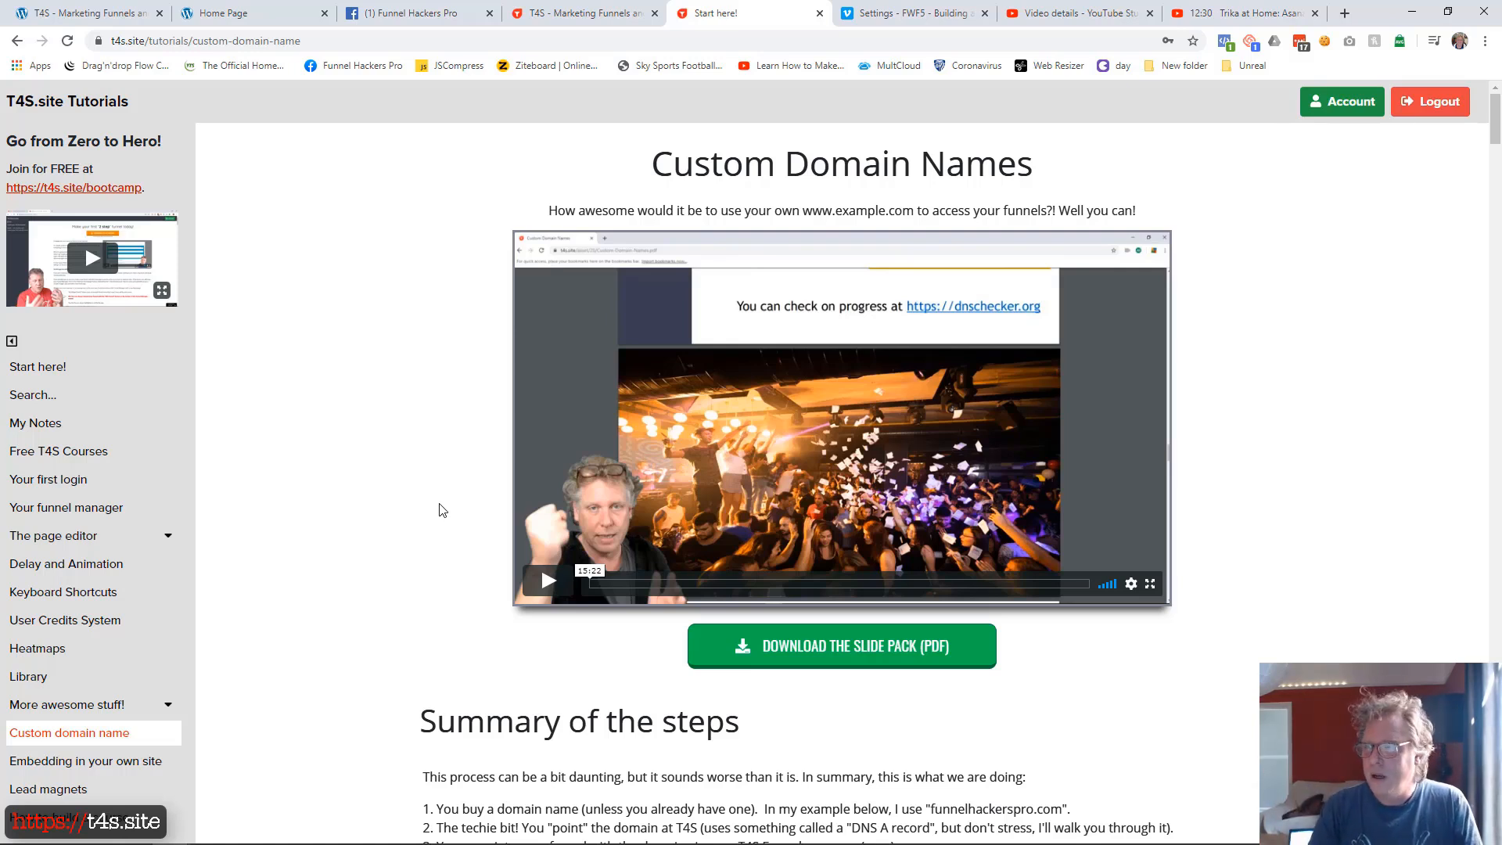
{"action": "left_click", "coordinate": [17, 43]}
{"action": "left_click", "coordinate": [16, 44]}
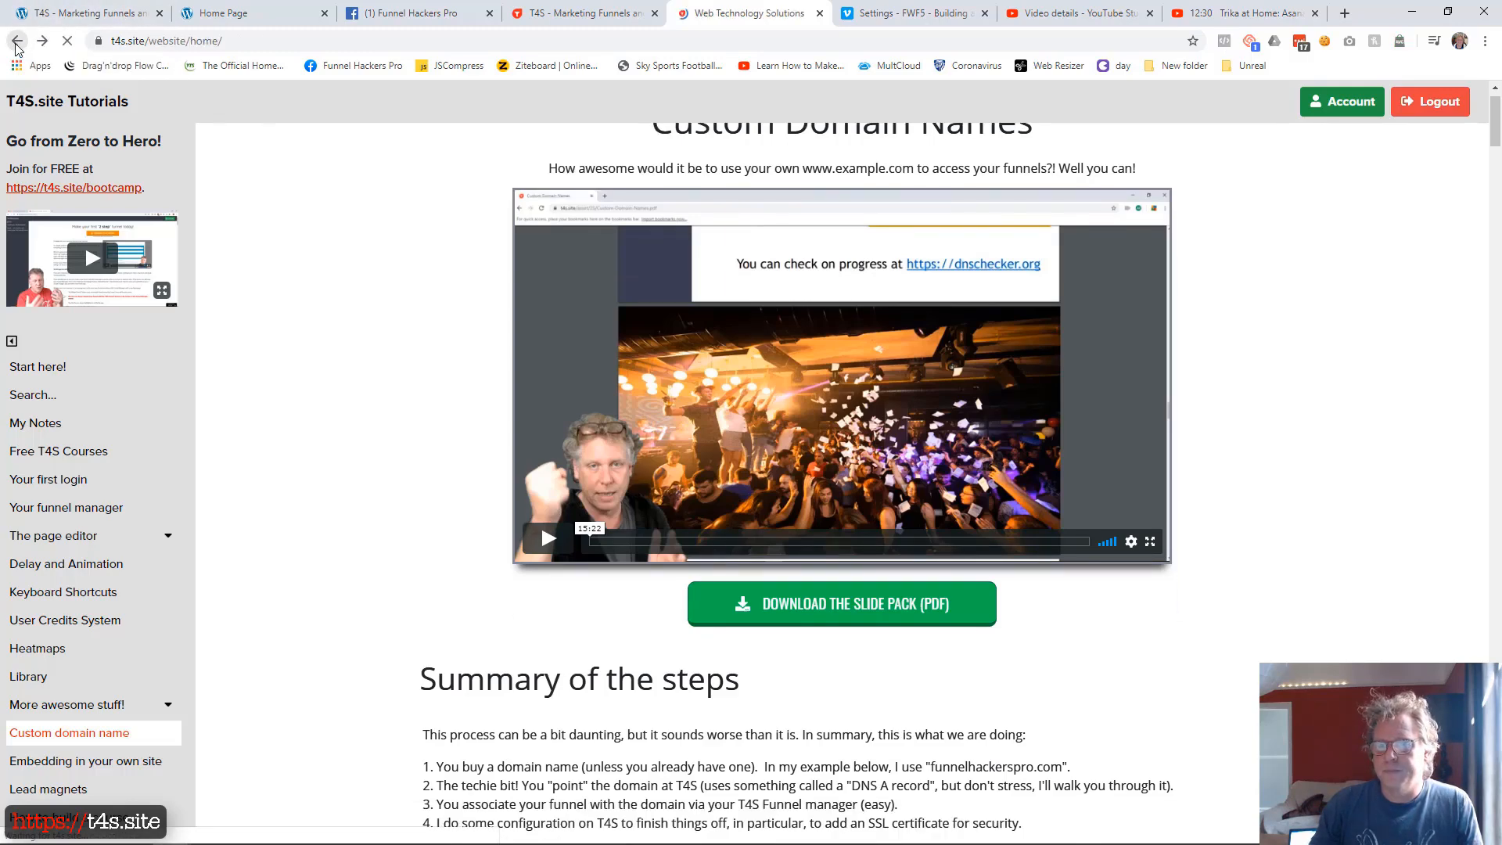